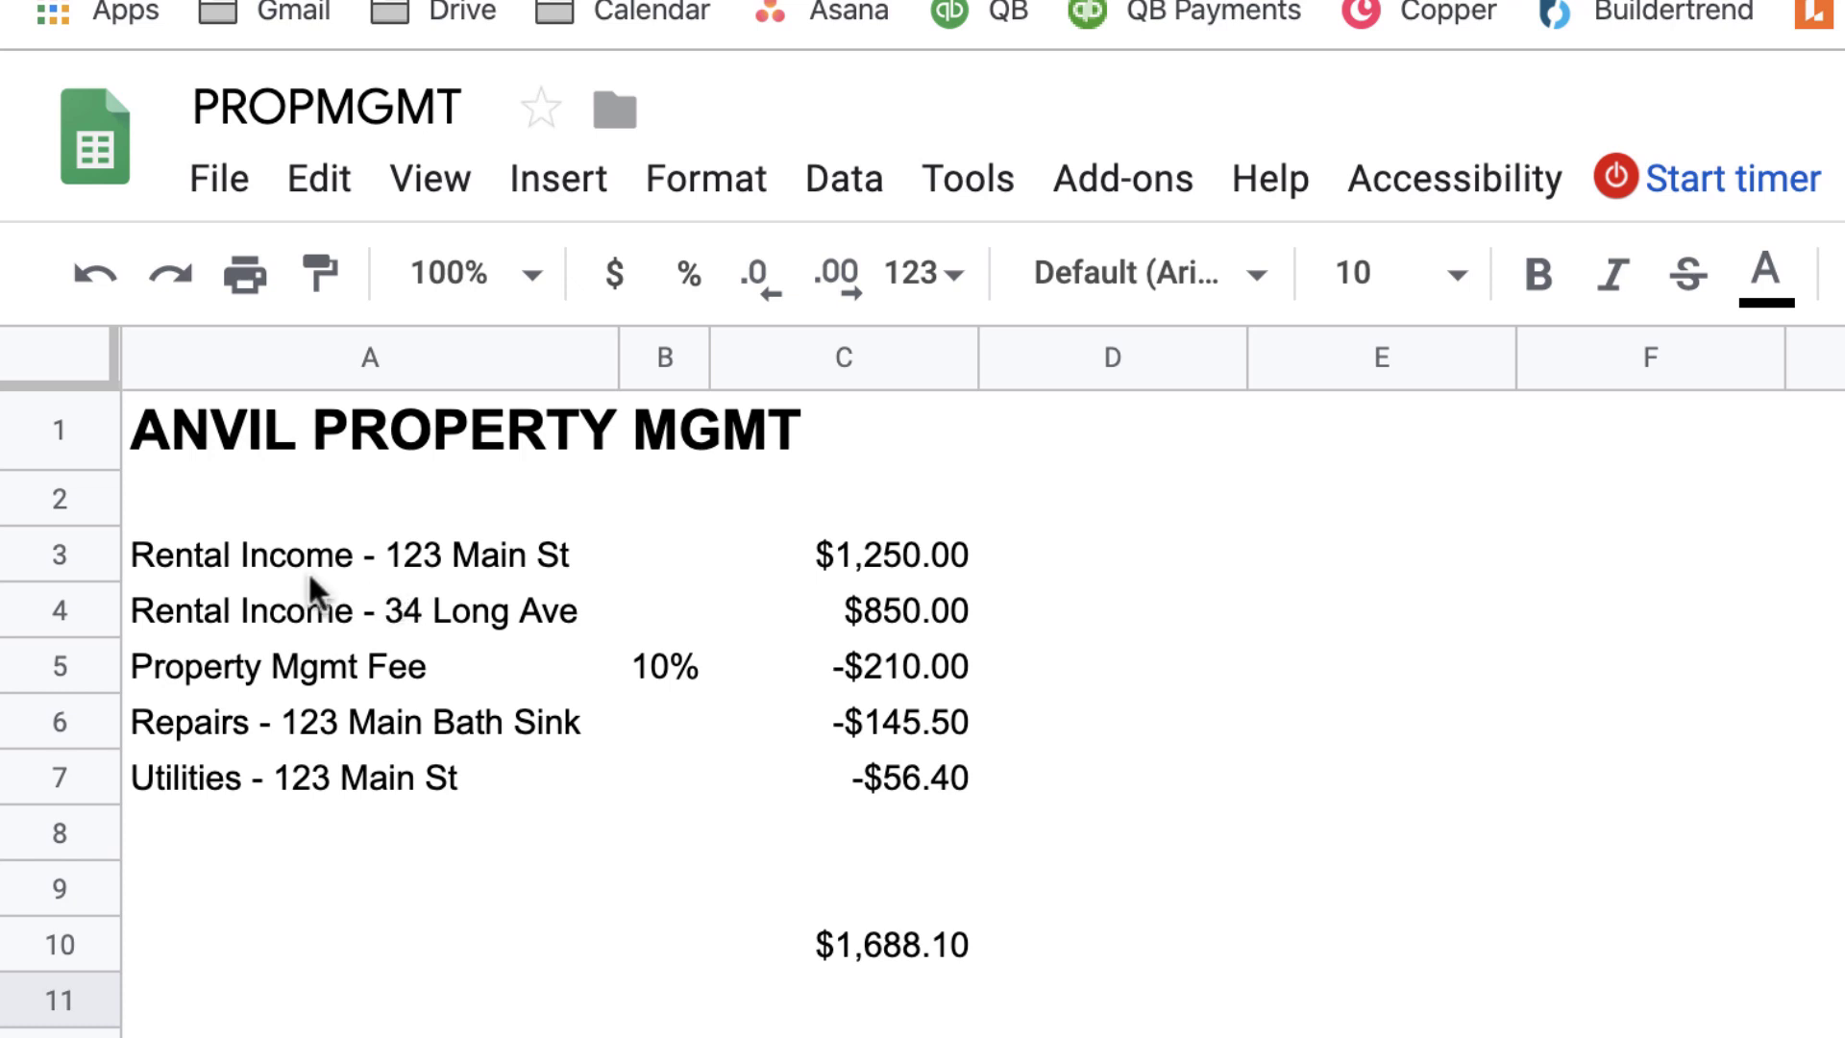
Review the sheet's two rent amounts, 10% management fee, repairs and utilities lines, and $1,688.10 net total
{"action": "left_click_drag", "start_coordinate": [330, 563], "coordinate": [325, 604]}
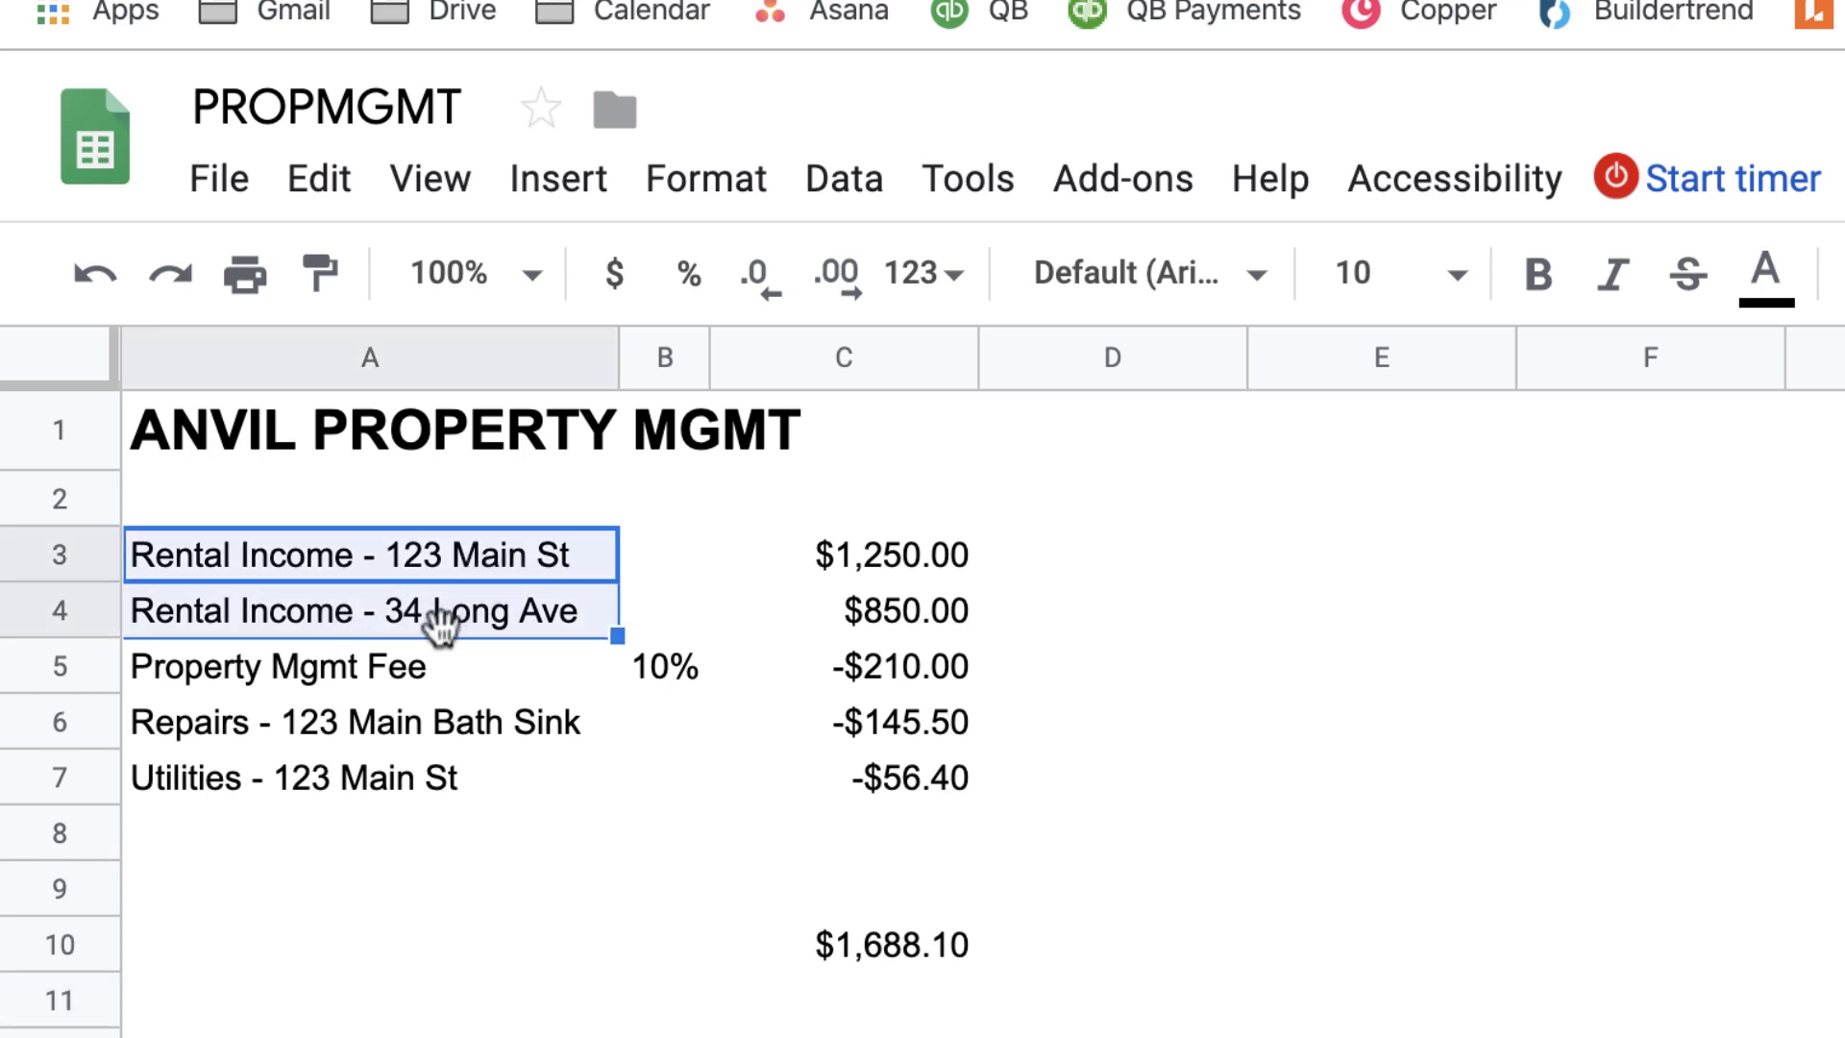
{"action": "left_click", "coordinate": [882, 557]}
{"action": "left_click", "coordinate": [927, 630]}
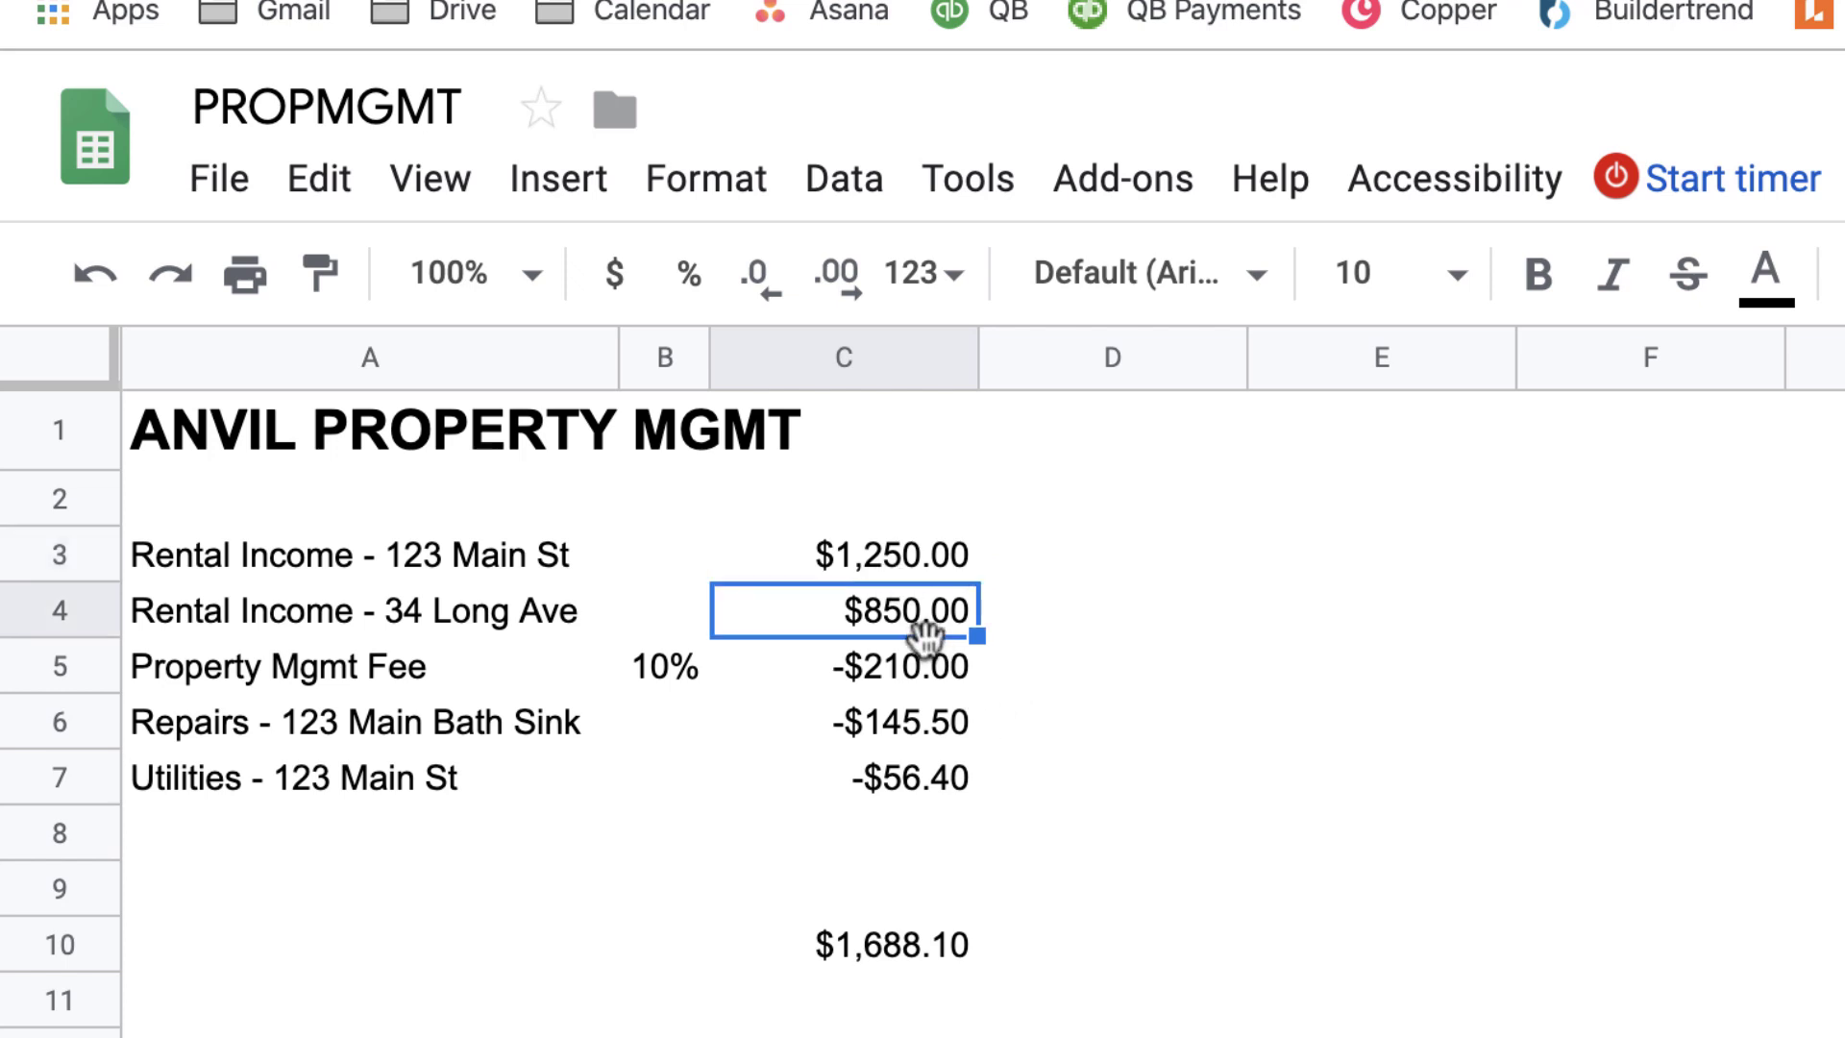
{"action": "left_click_drag", "start_coordinate": [926, 574], "coordinate": [927, 639]}
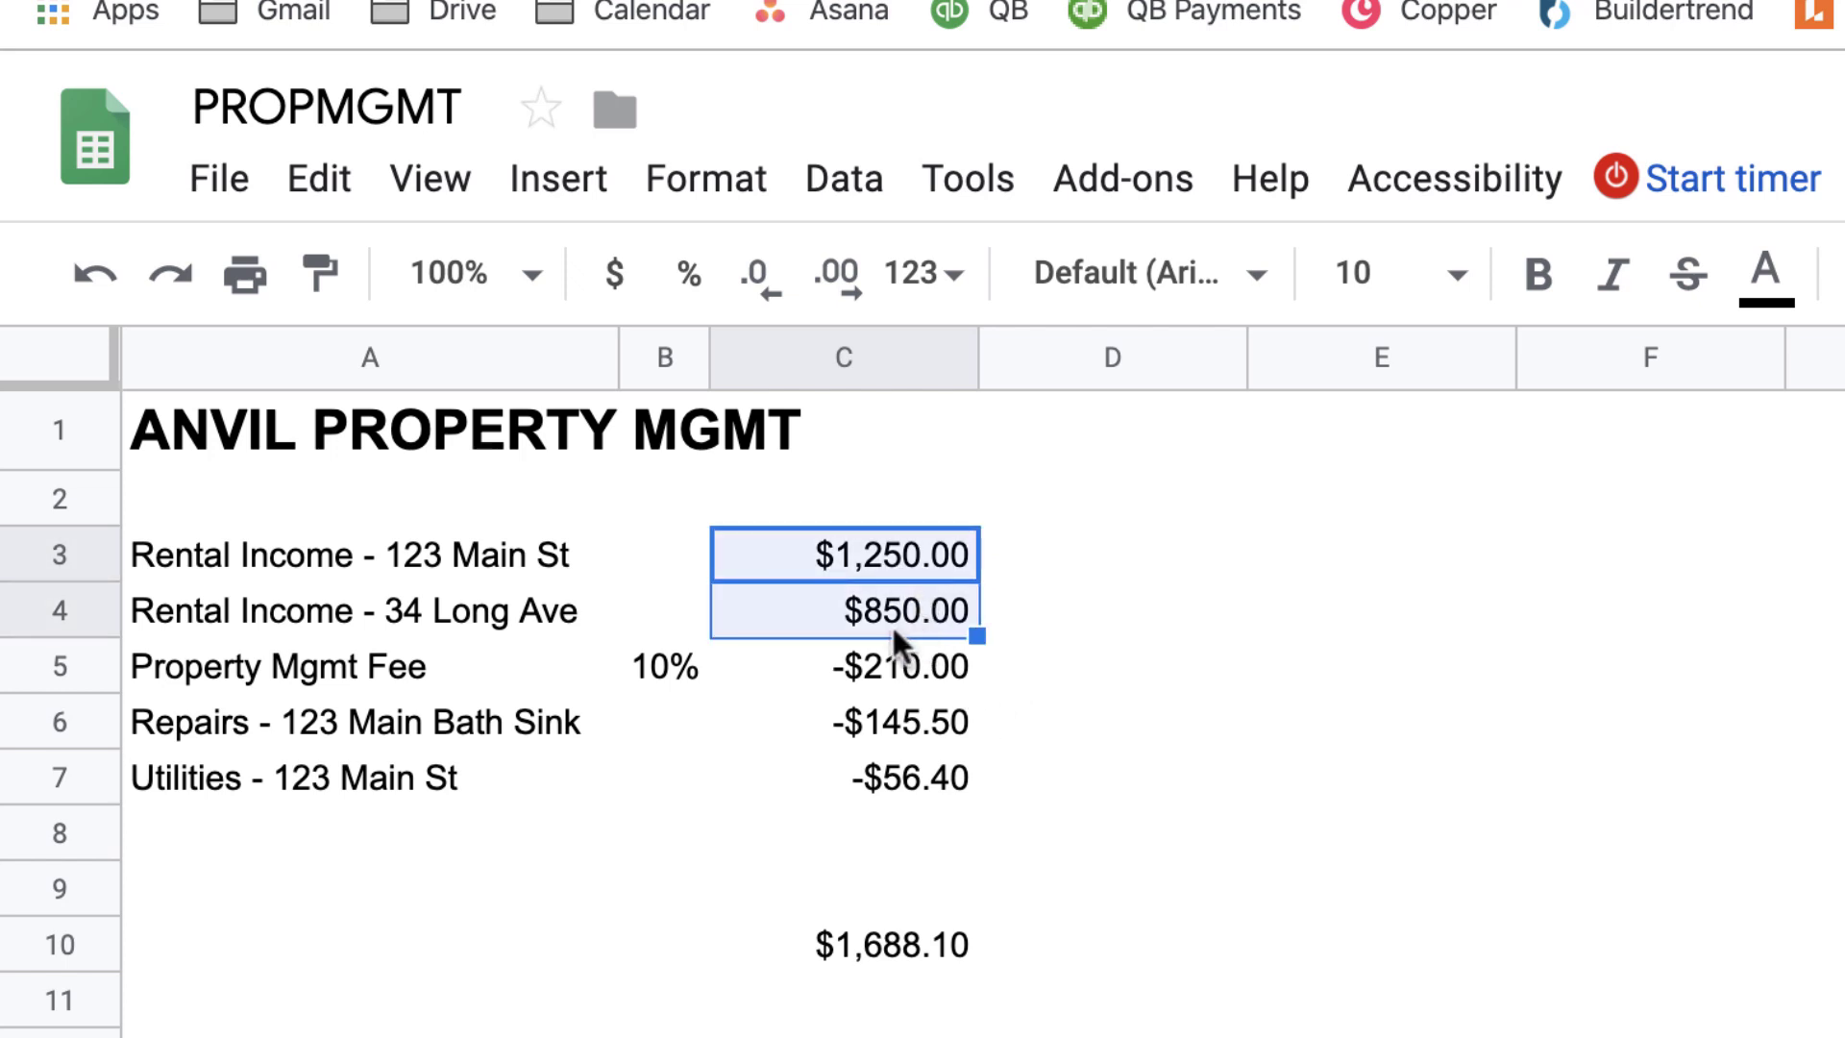
{"action": "left_click", "coordinate": [670, 668]}
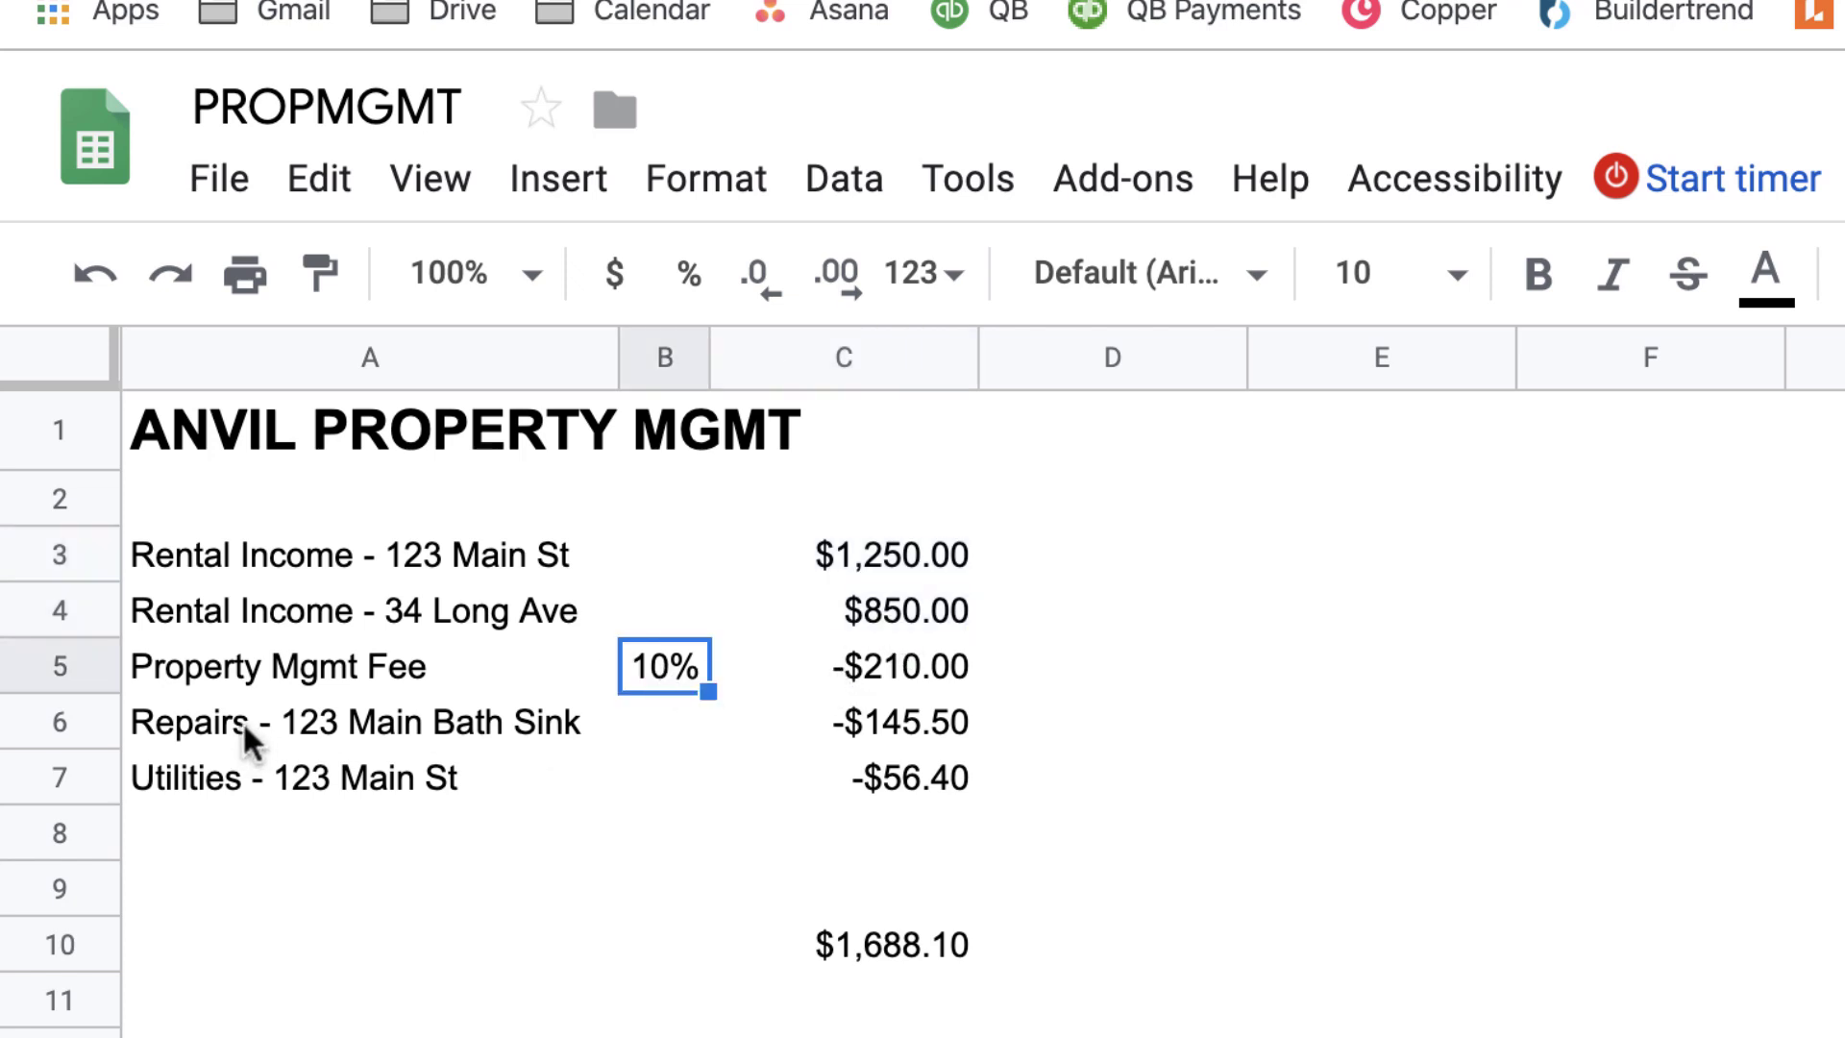
{"action": "left_click_drag", "start_coordinate": [188, 741], "coordinate": [203, 792]}
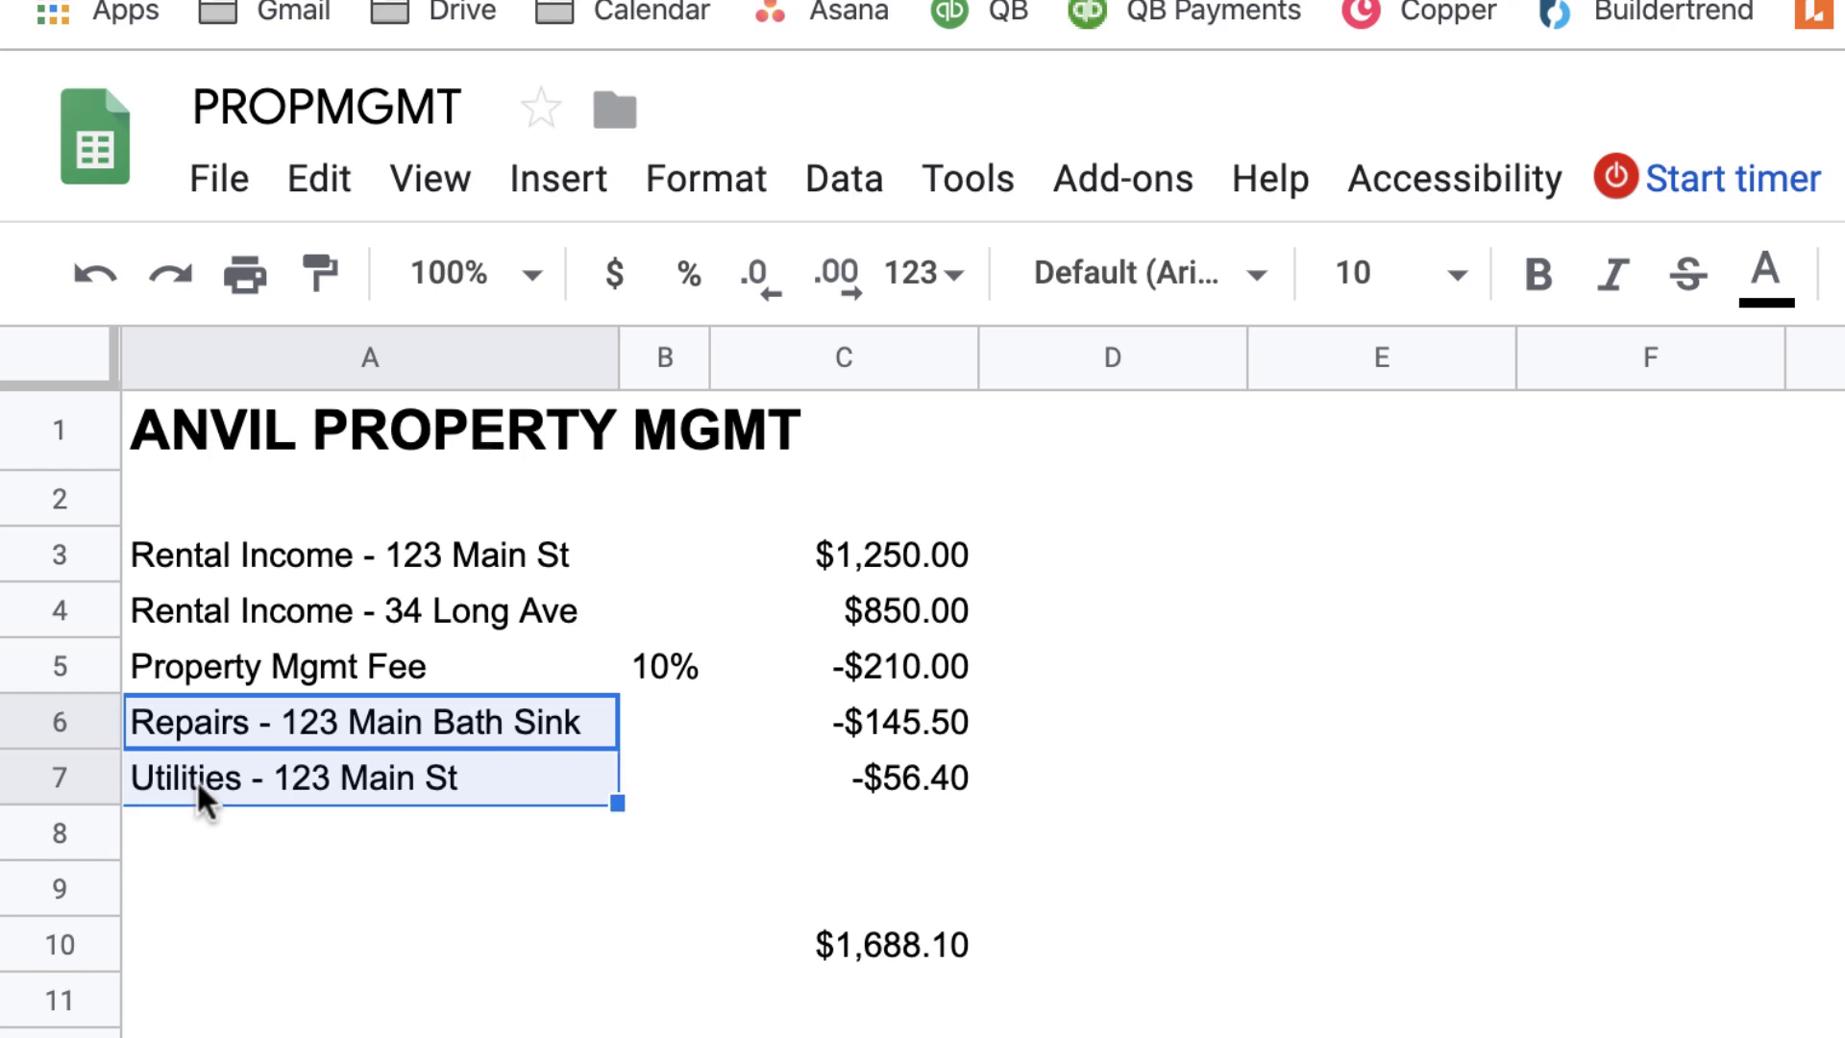
{"action": "left_click", "coordinate": [932, 966]}
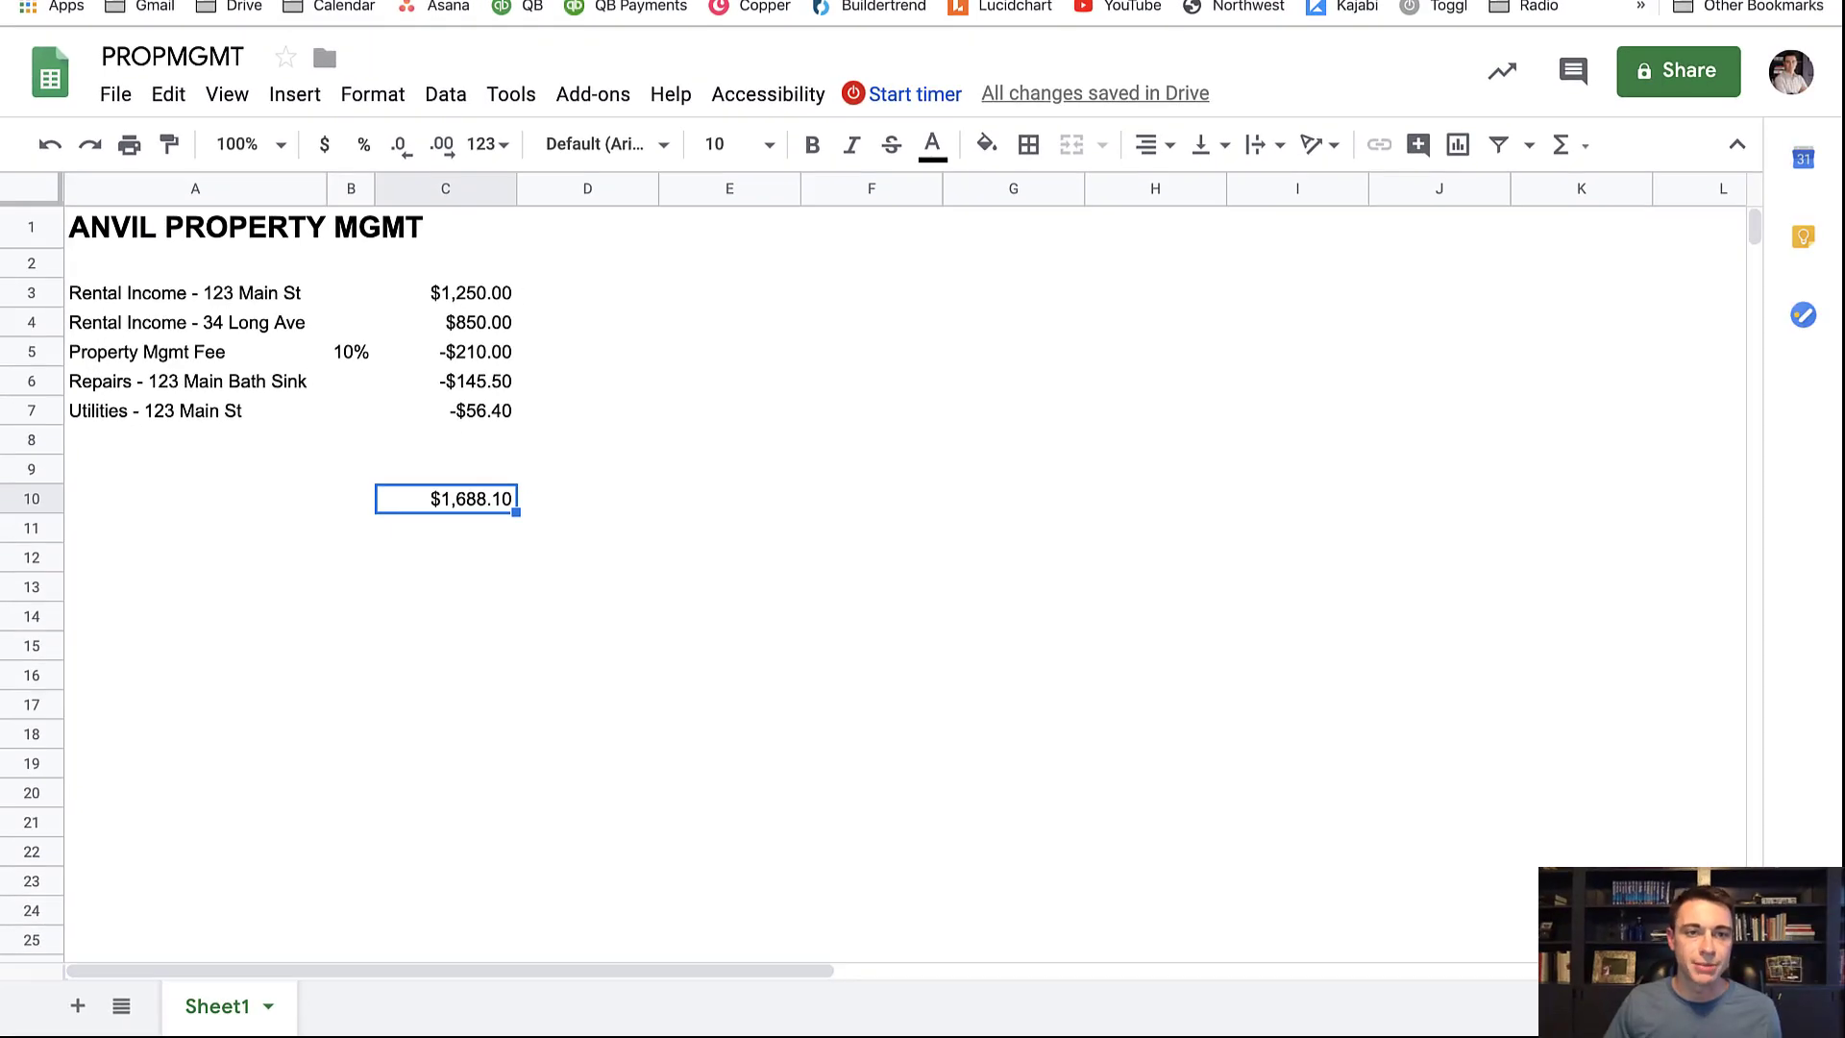
In QuickBooks, open the custom Profit and Loss - next year report and bring up the new-transaction list
{"action": "key", "text": "ctrl+Tab"}
{"action": "left_click", "coordinate": [104, 452]}
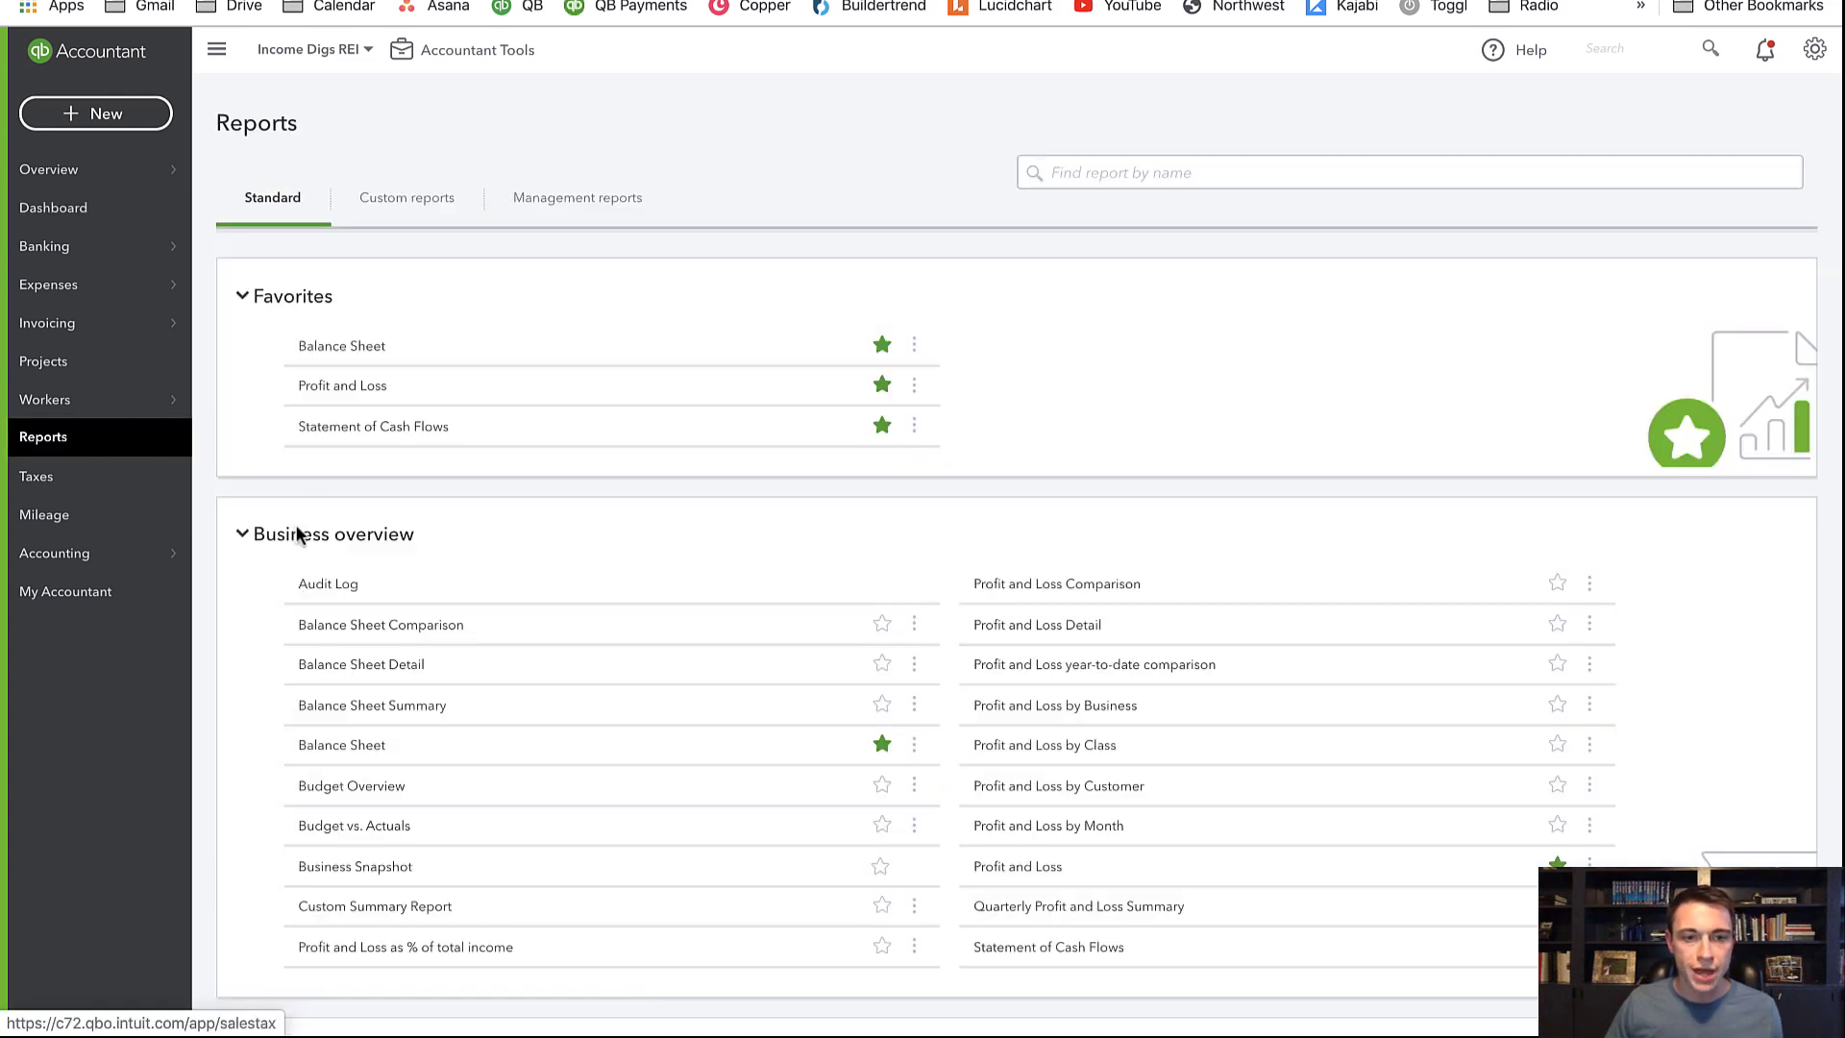
{"action": "left_click", "coordinate": [402, 206]}
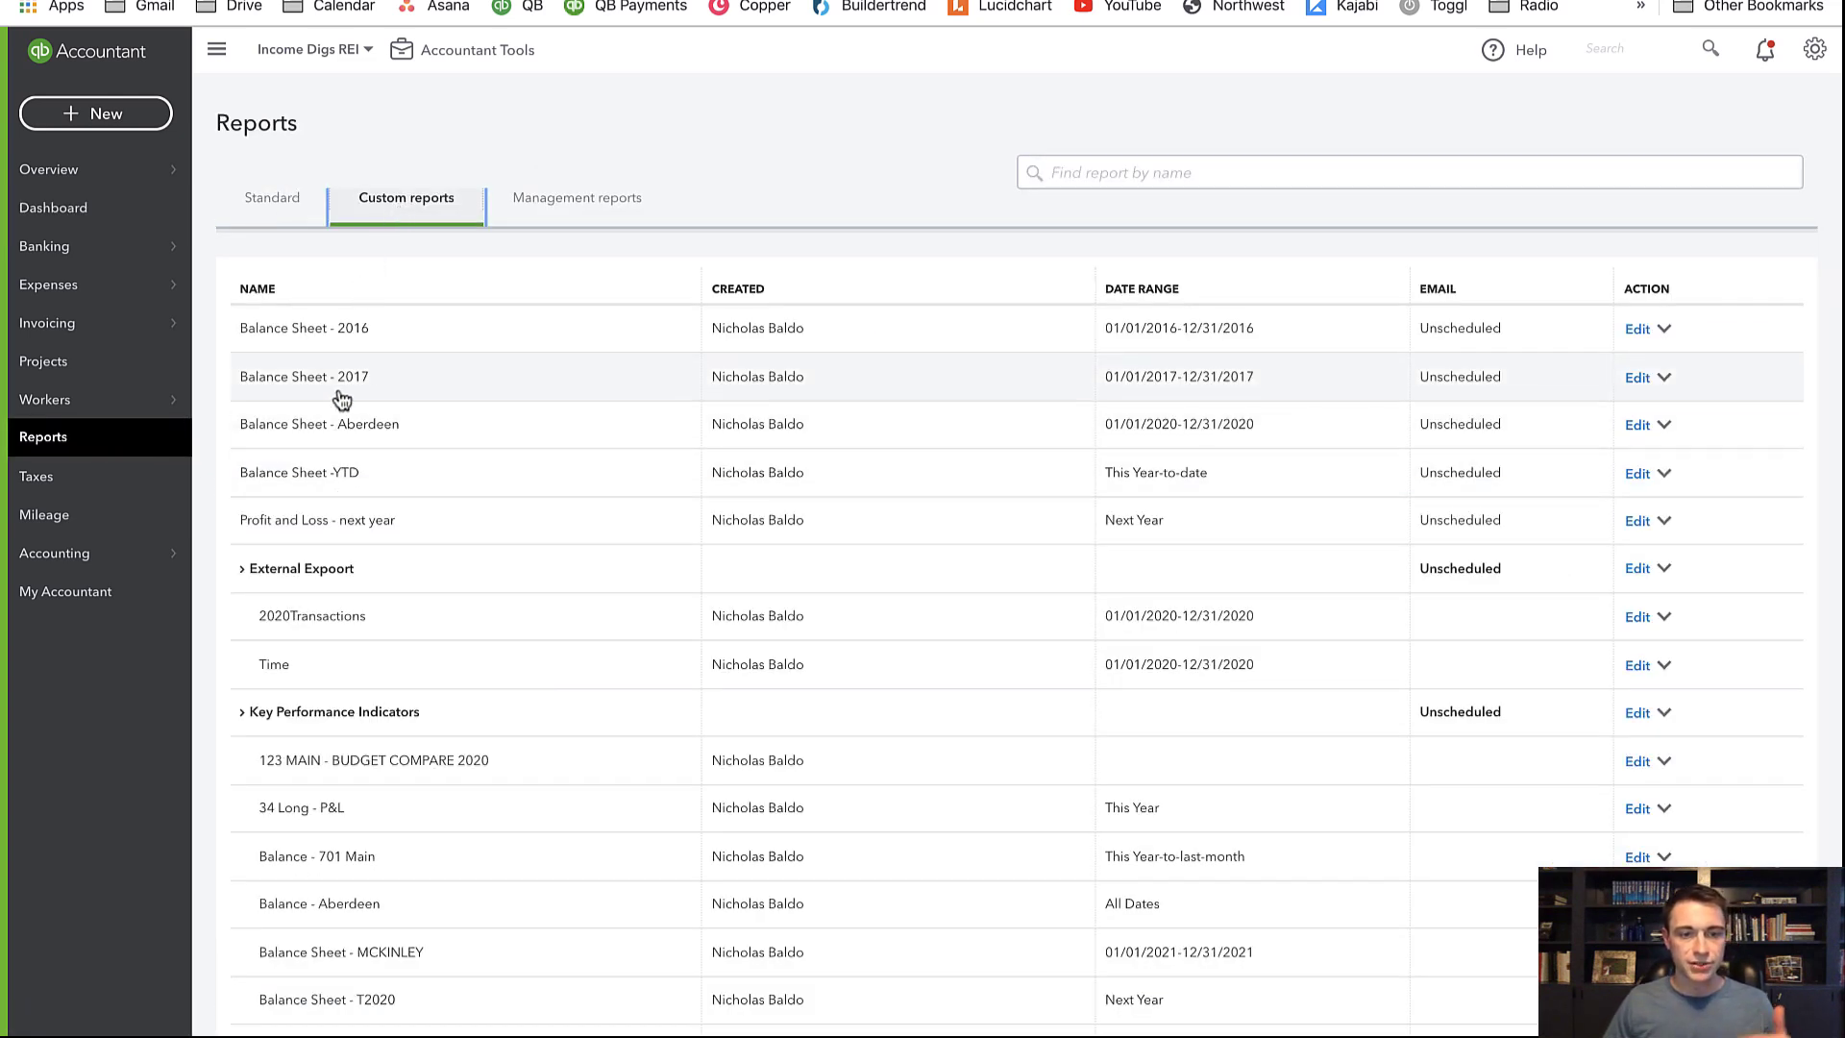
{"action": "left_click", "coordinate": [364, 521]}
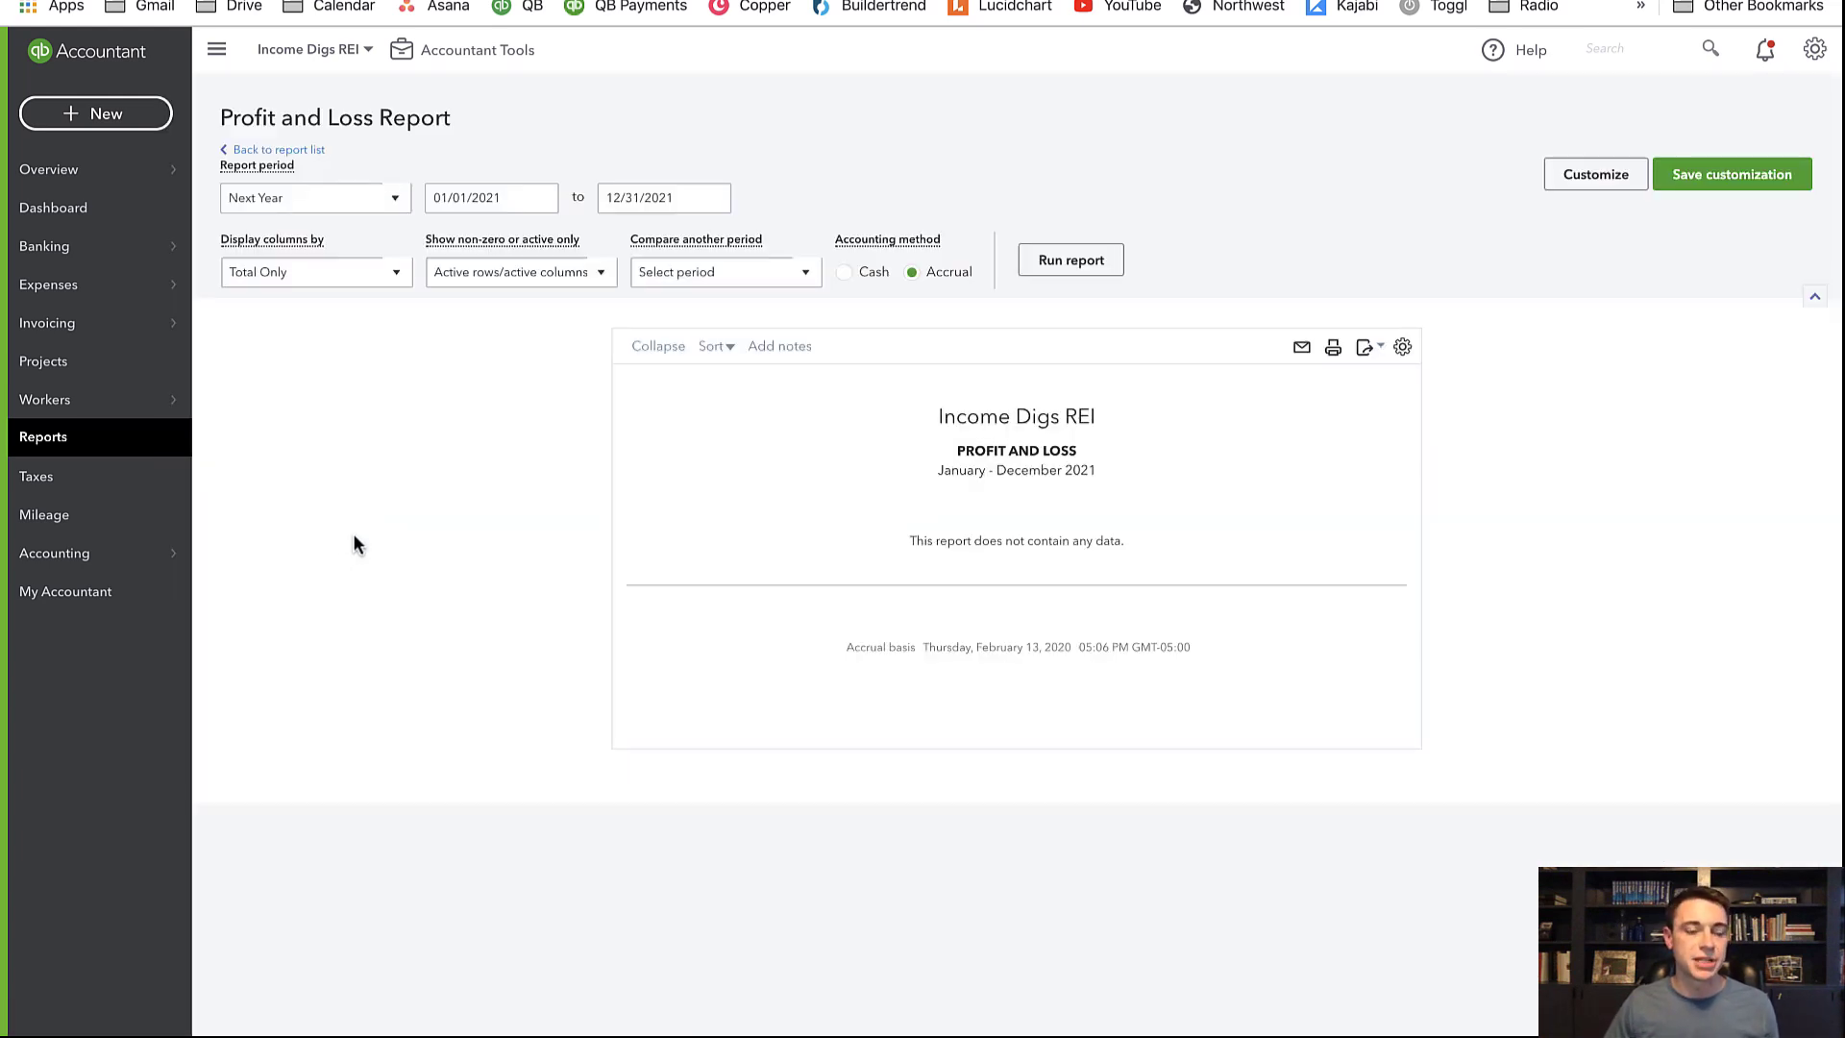
{"action": "left_click", "coordinate": [128, 117]}
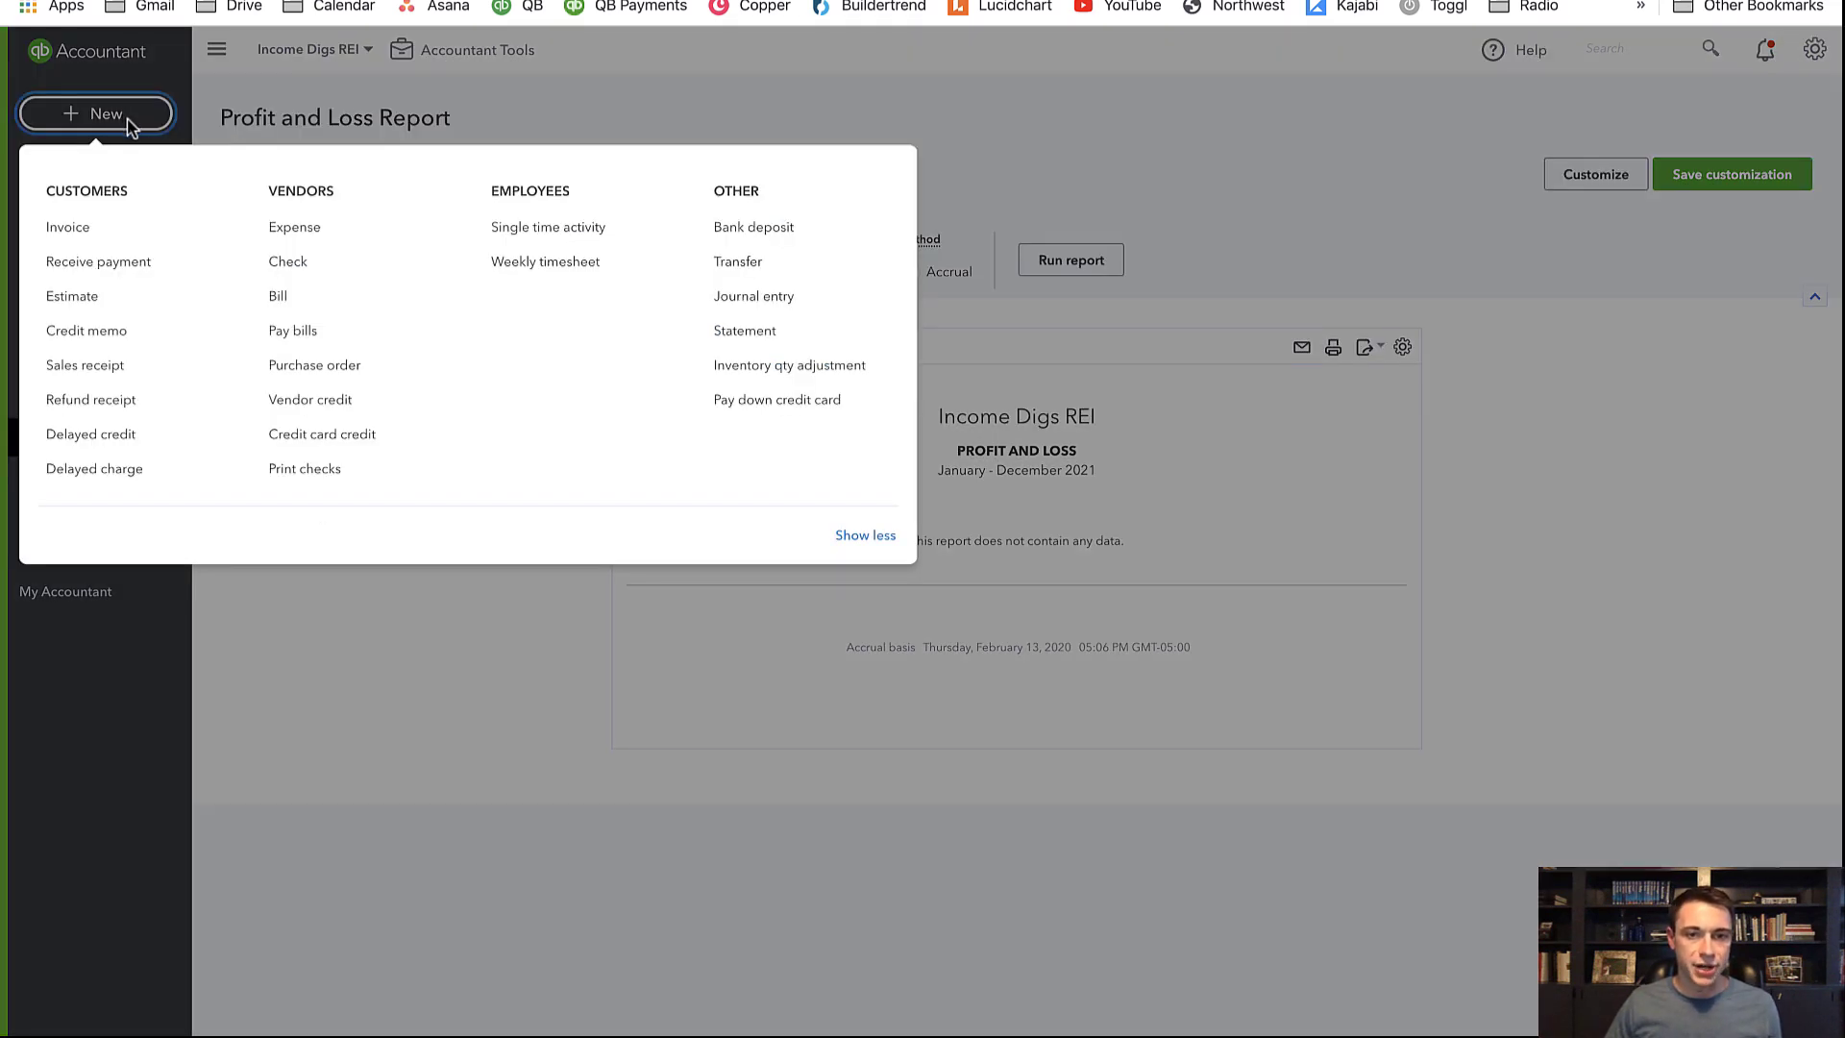
Start a bank deposit with a first line from ANVIL PROPERTY MGMT to Rental Income for 1,688.10
{"action": "left_click", "coordinate": [764, 232]}
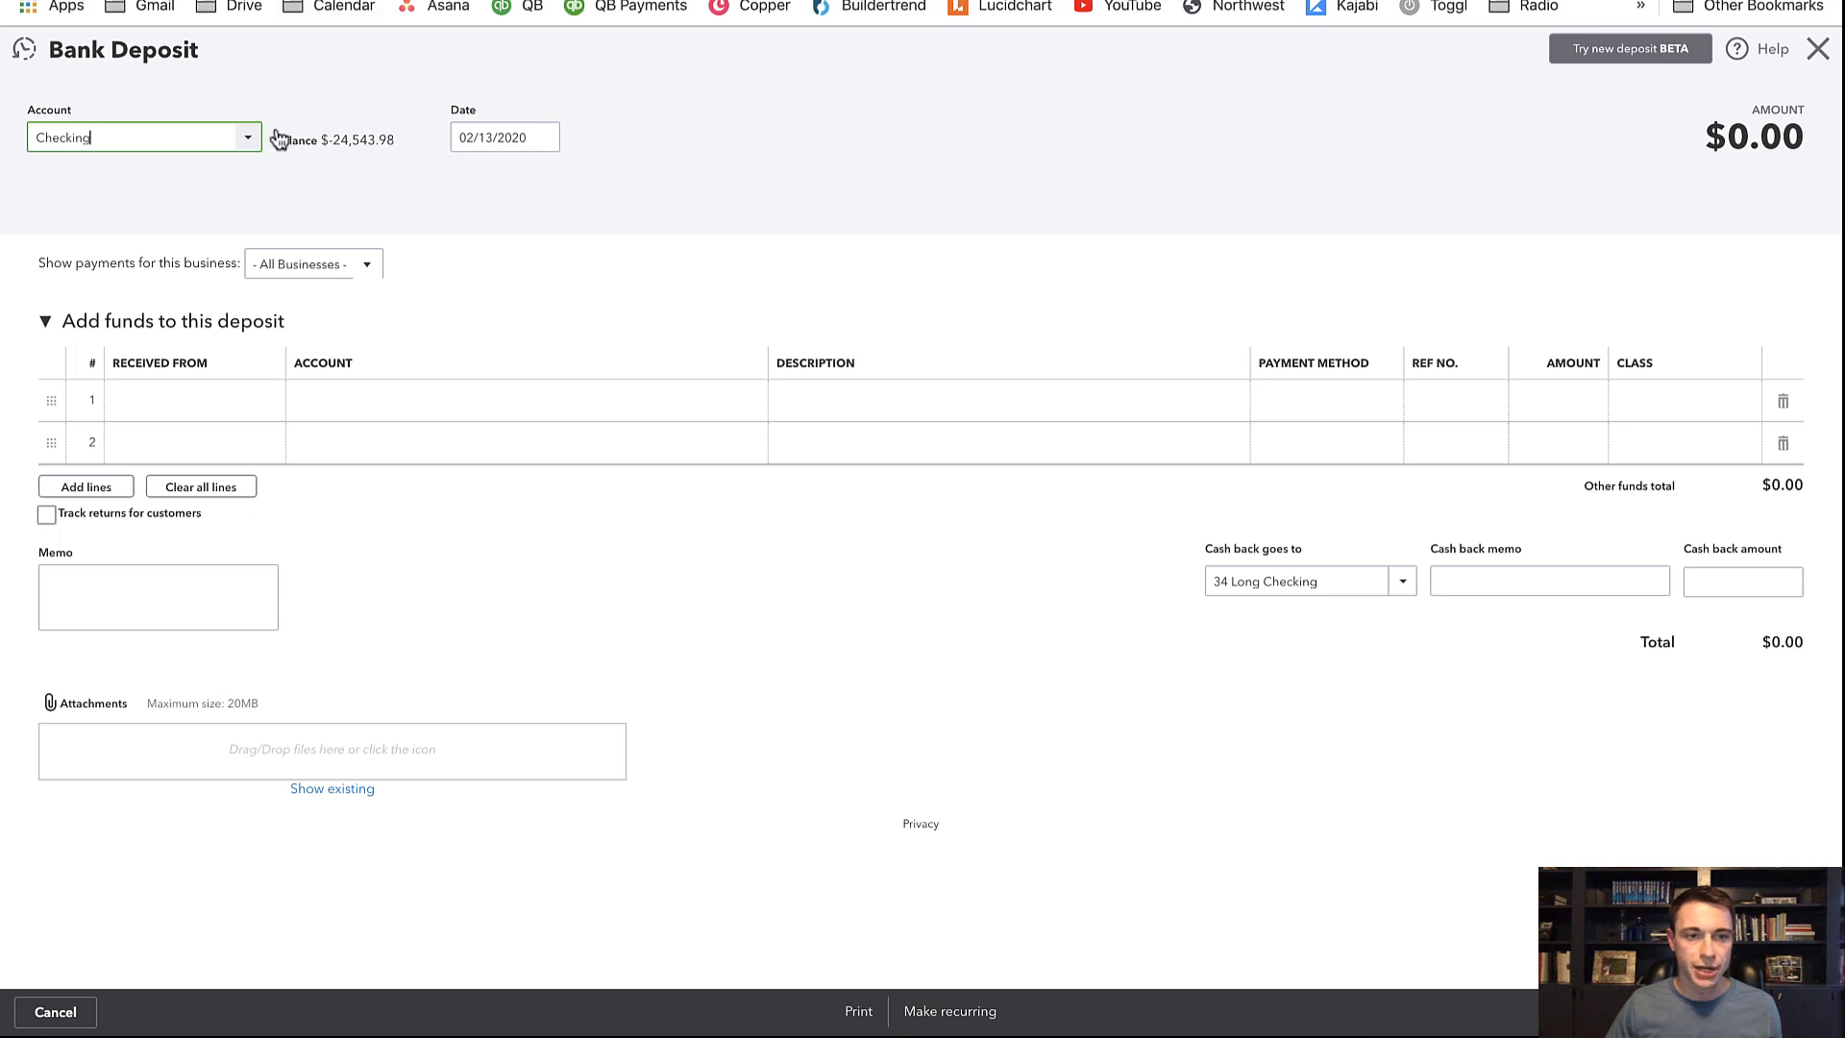
{"action": "left_click", "coordinate": [212, 397]}
{"action": "type", "text": "Anvi"}
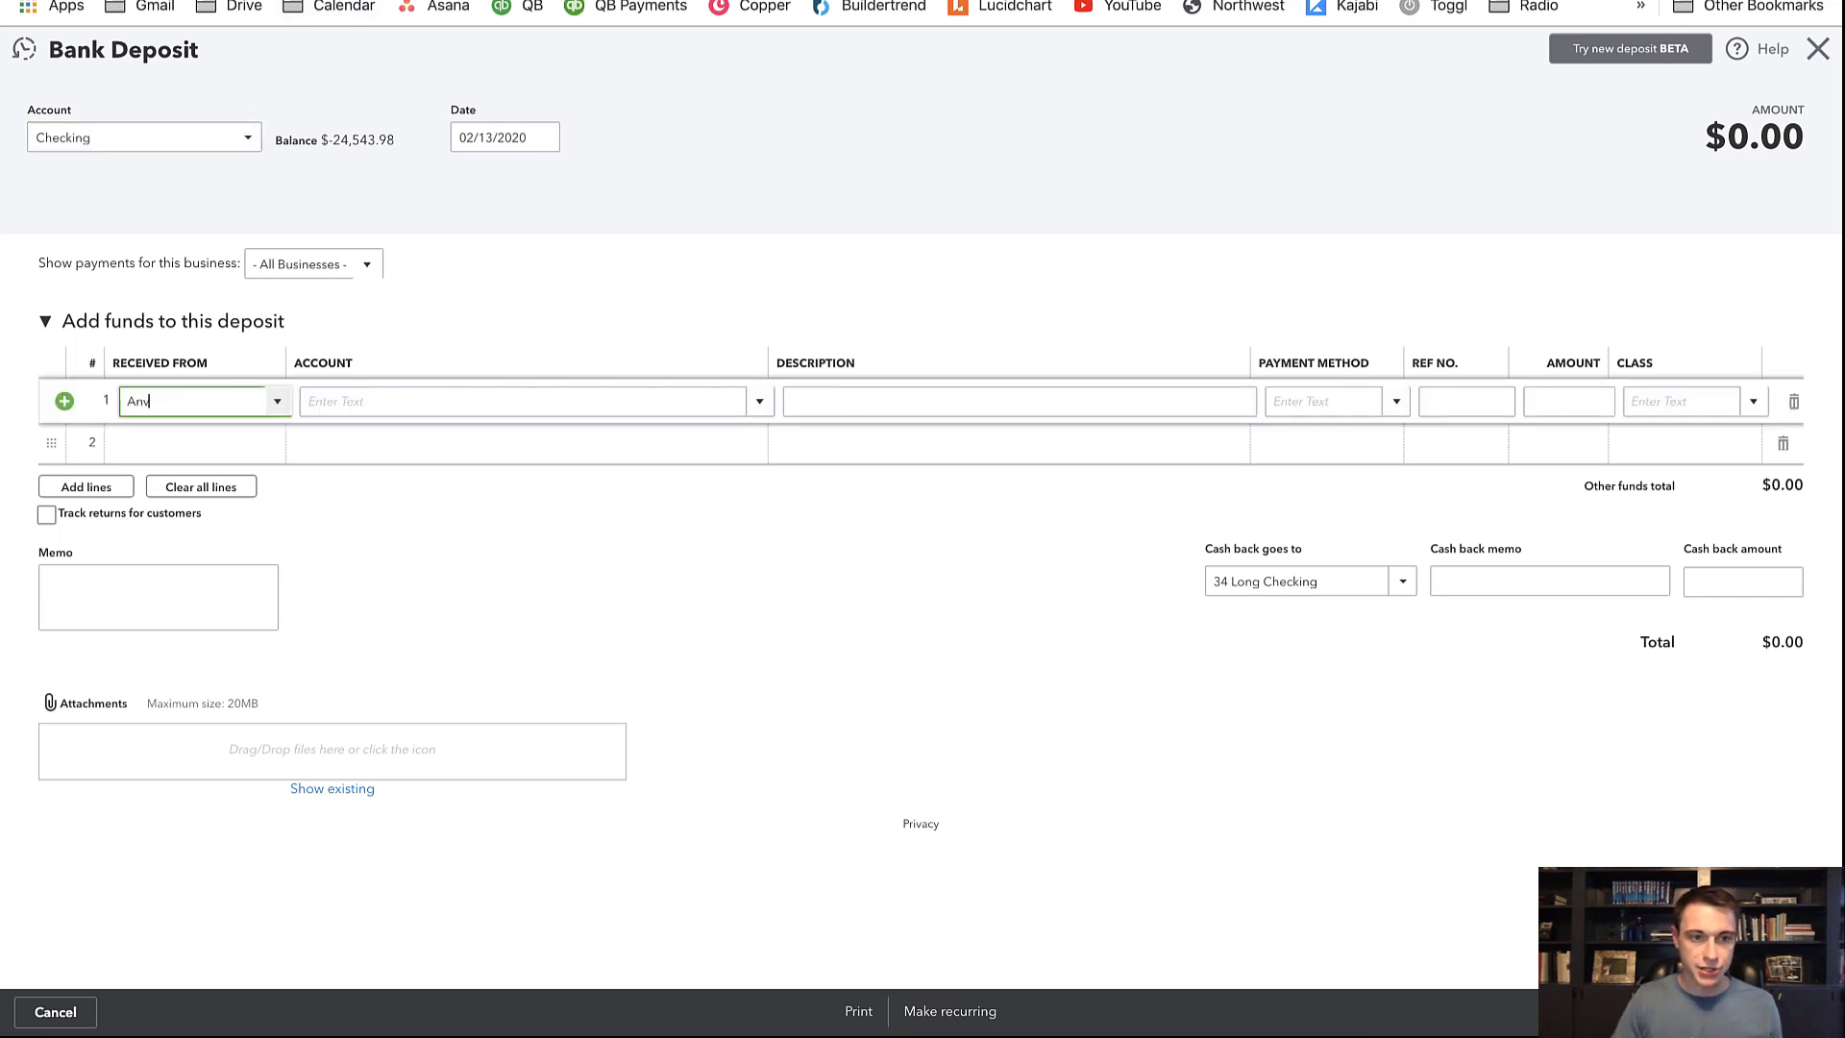
{"action": "key", "text": "Tab"}
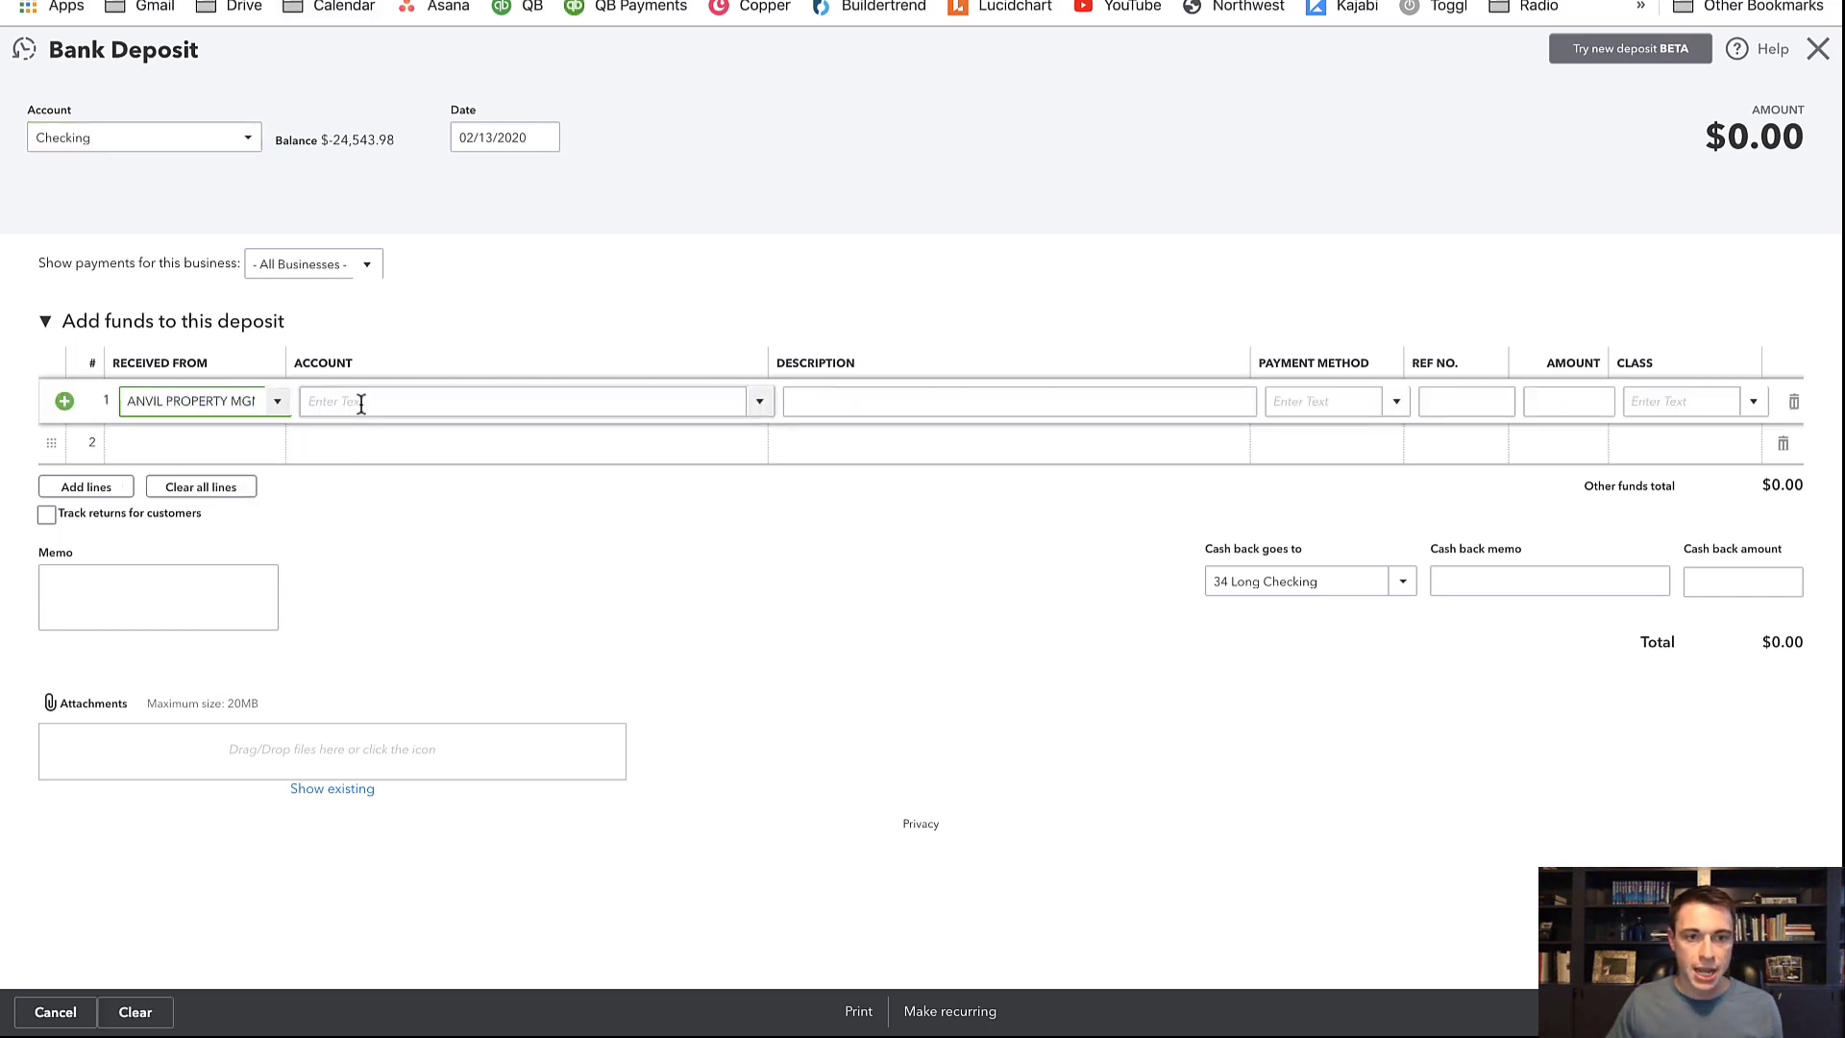
{"action": "type", "text": "rental"}
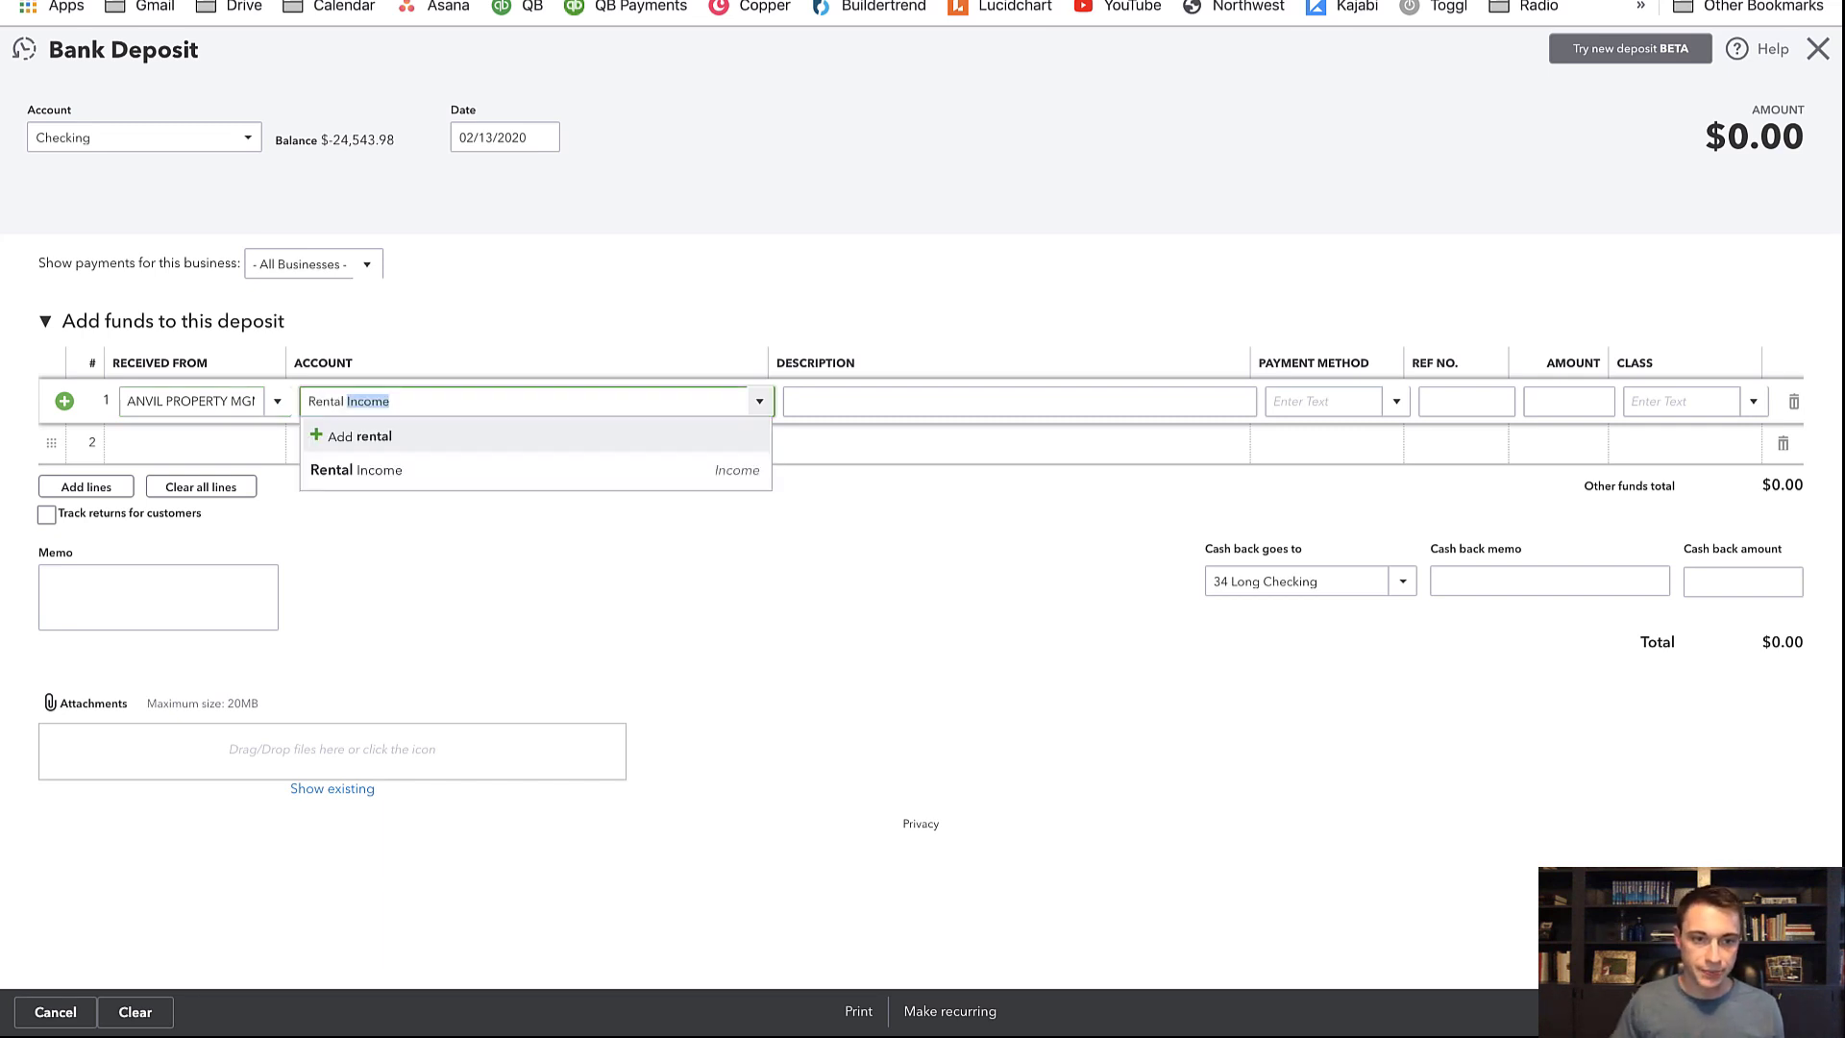
{"action": "left_click", "coordinate": [443, 483]}
{"action": "left_click", "coordinate": [332, 2]}
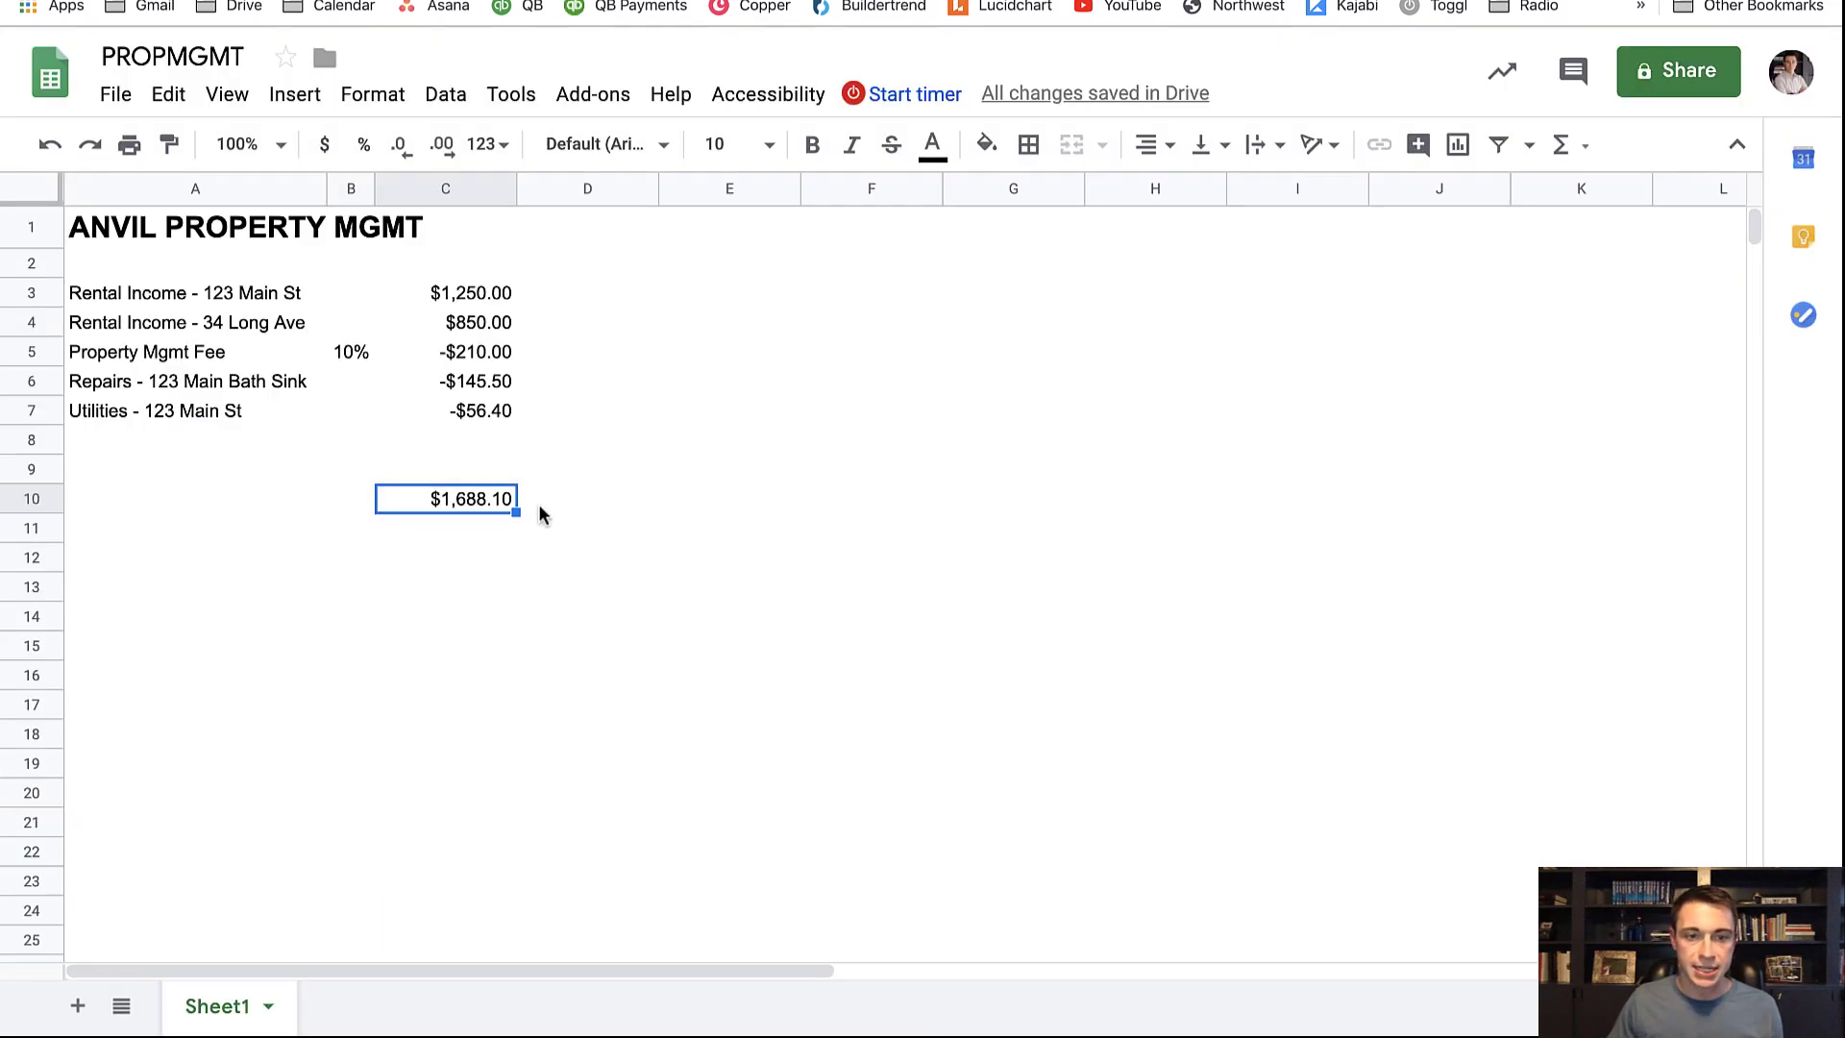
{"action": "left_click", "coordinate": [486, 1]}
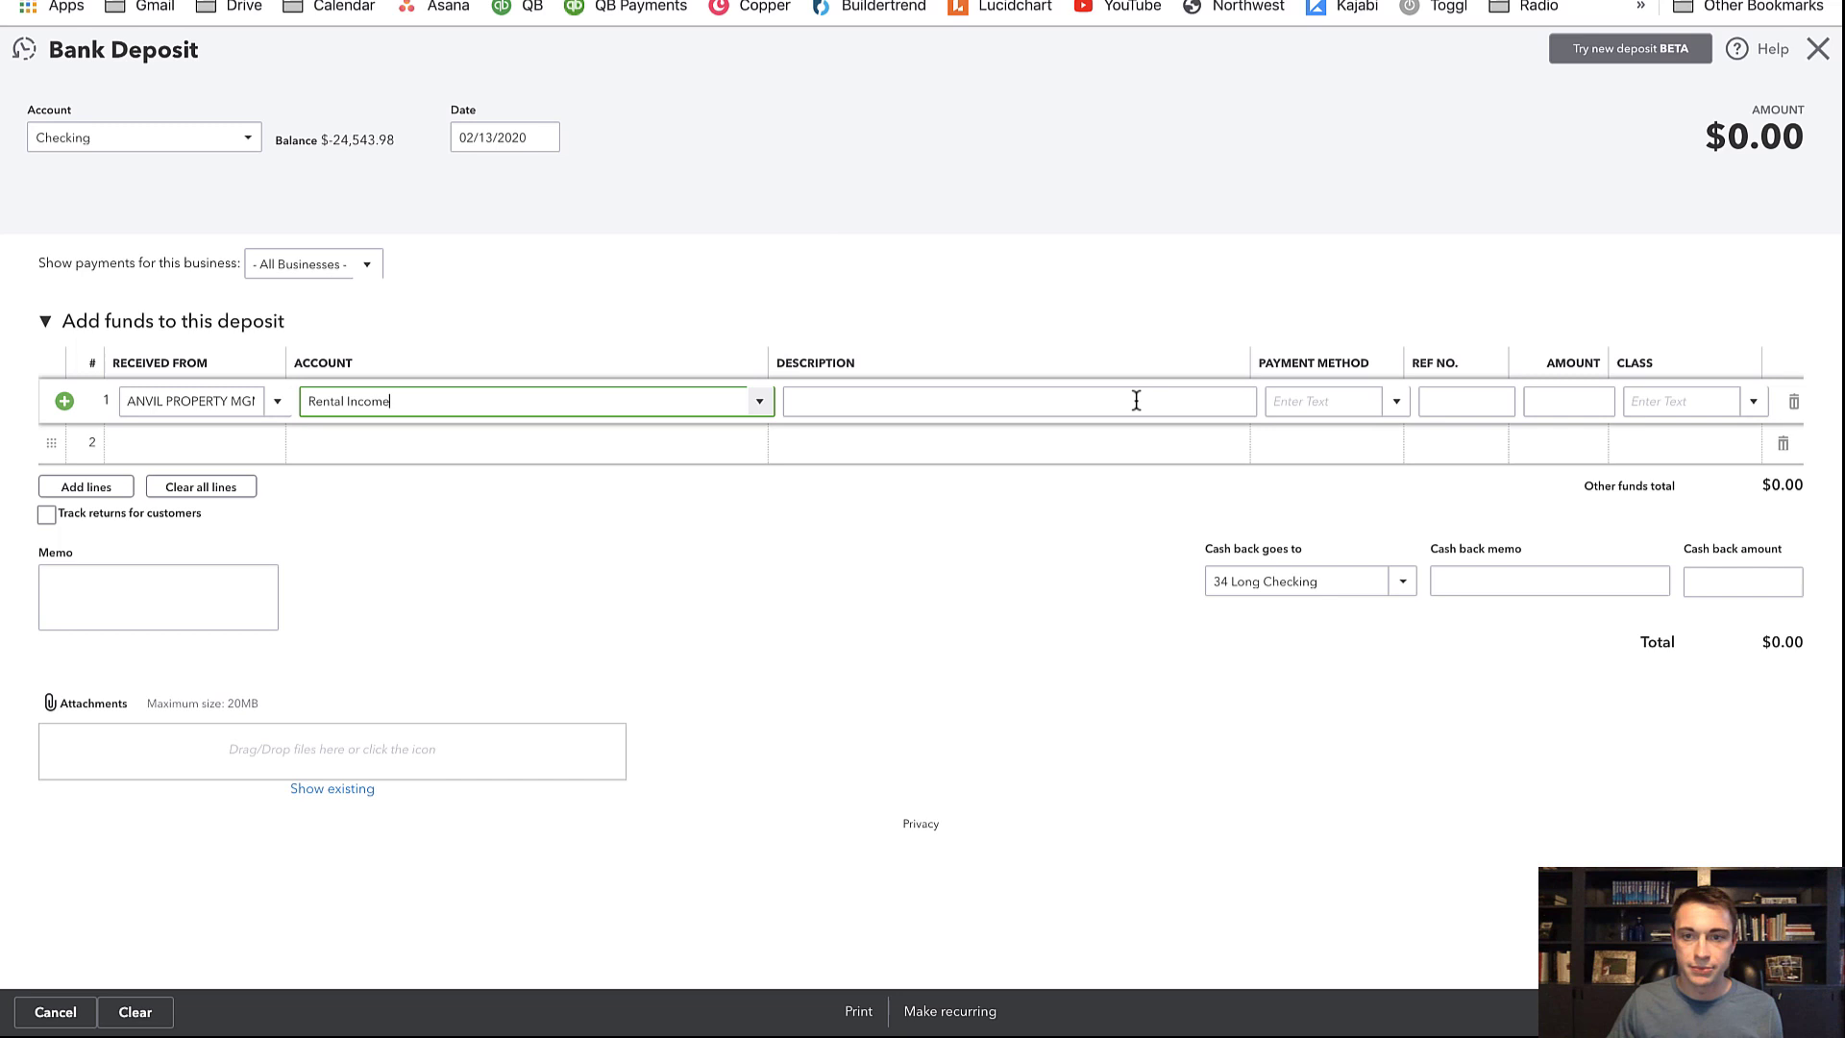
{"action": "left_click", "coordinate": [1469, 403]}
{"action": "left_click", "coordinate": [1576, 403]}
{"action": "type", "text": "14"}
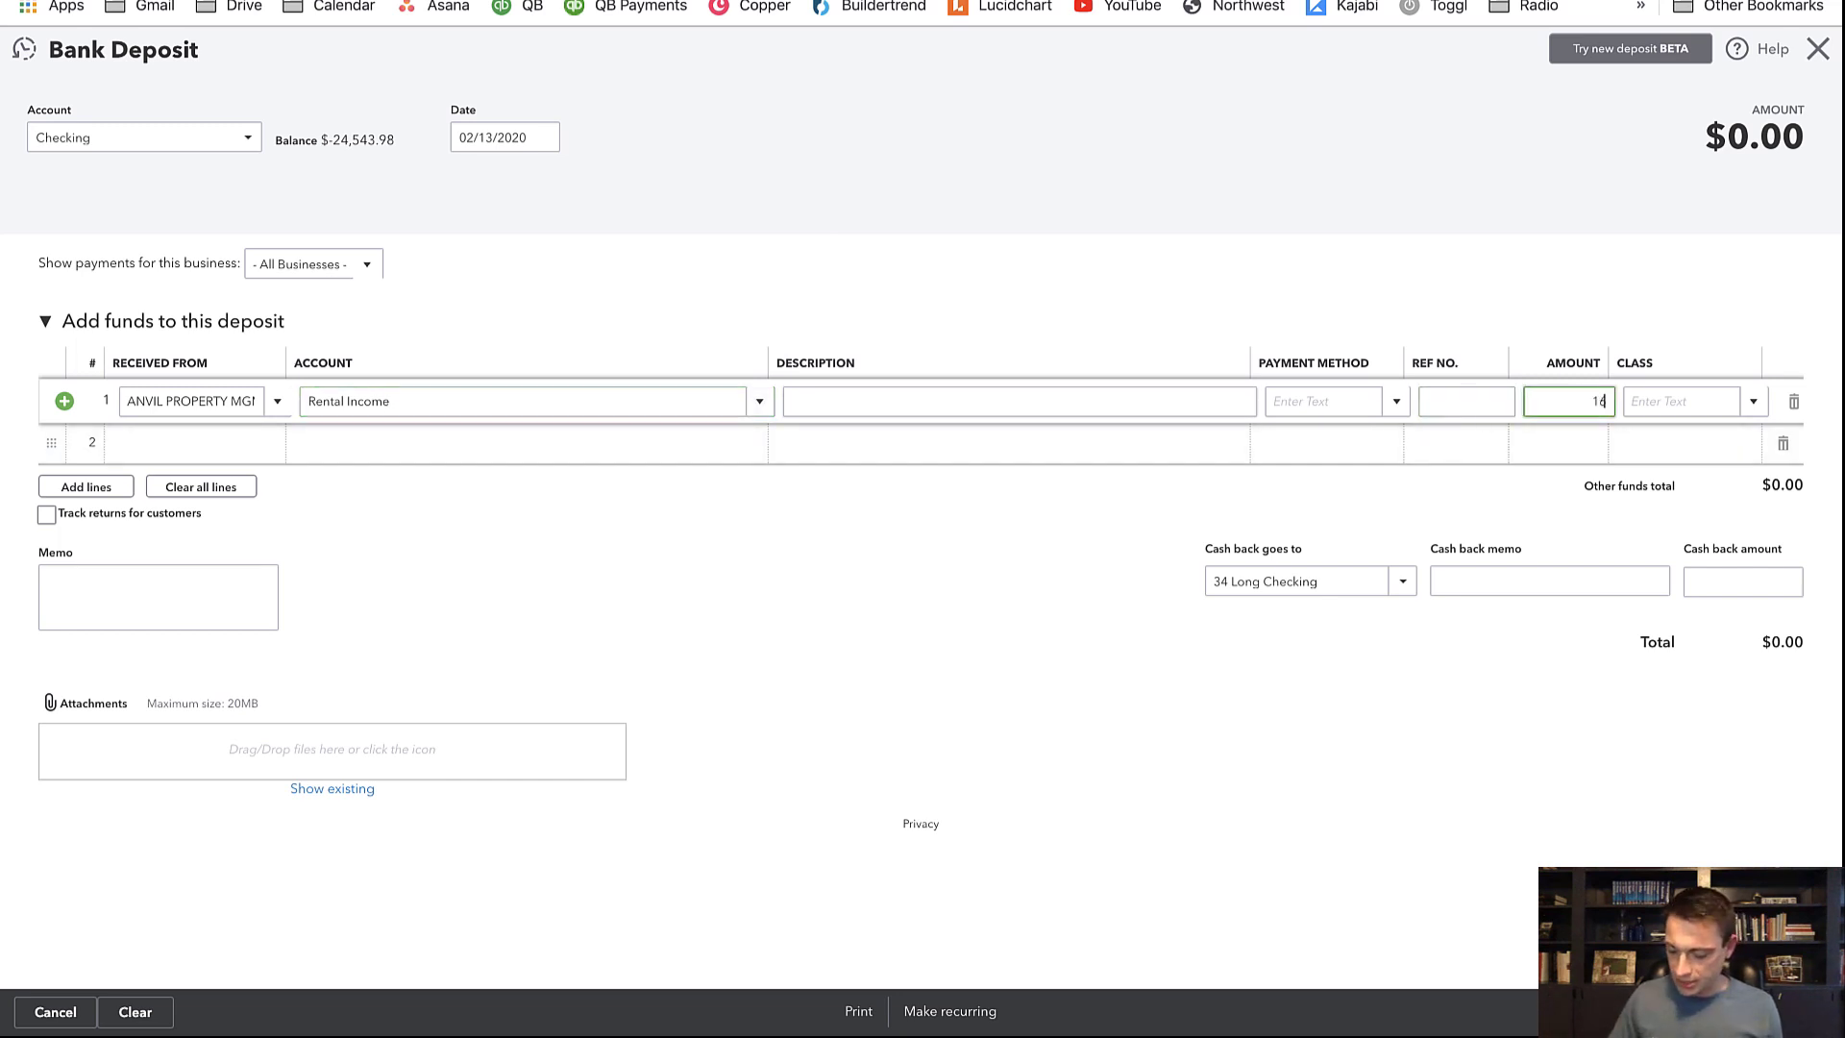
{"action": "type", "text": "88.10"}
{"action": "key", "text": "Tab"}
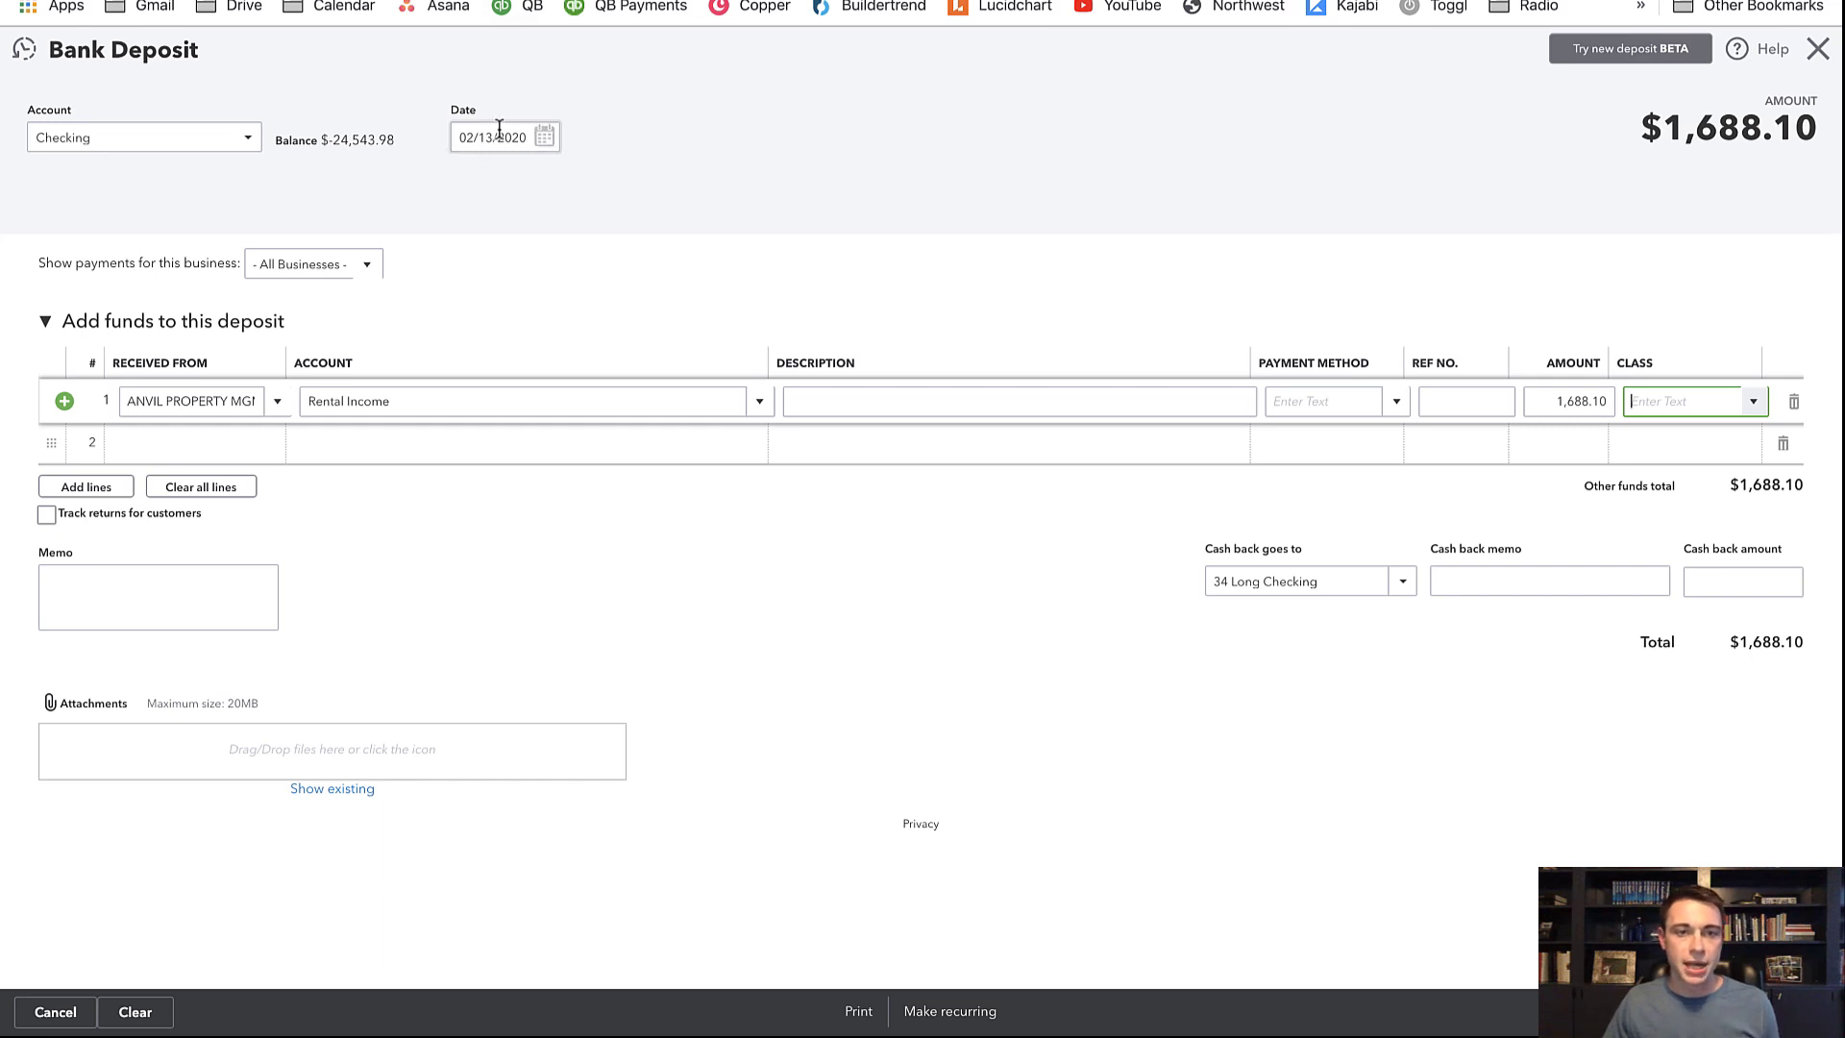
Date the deposit 02/13/2021 and class the first line as 123 Main St
{"action": "left_click", "coordinate": [546, 139]}
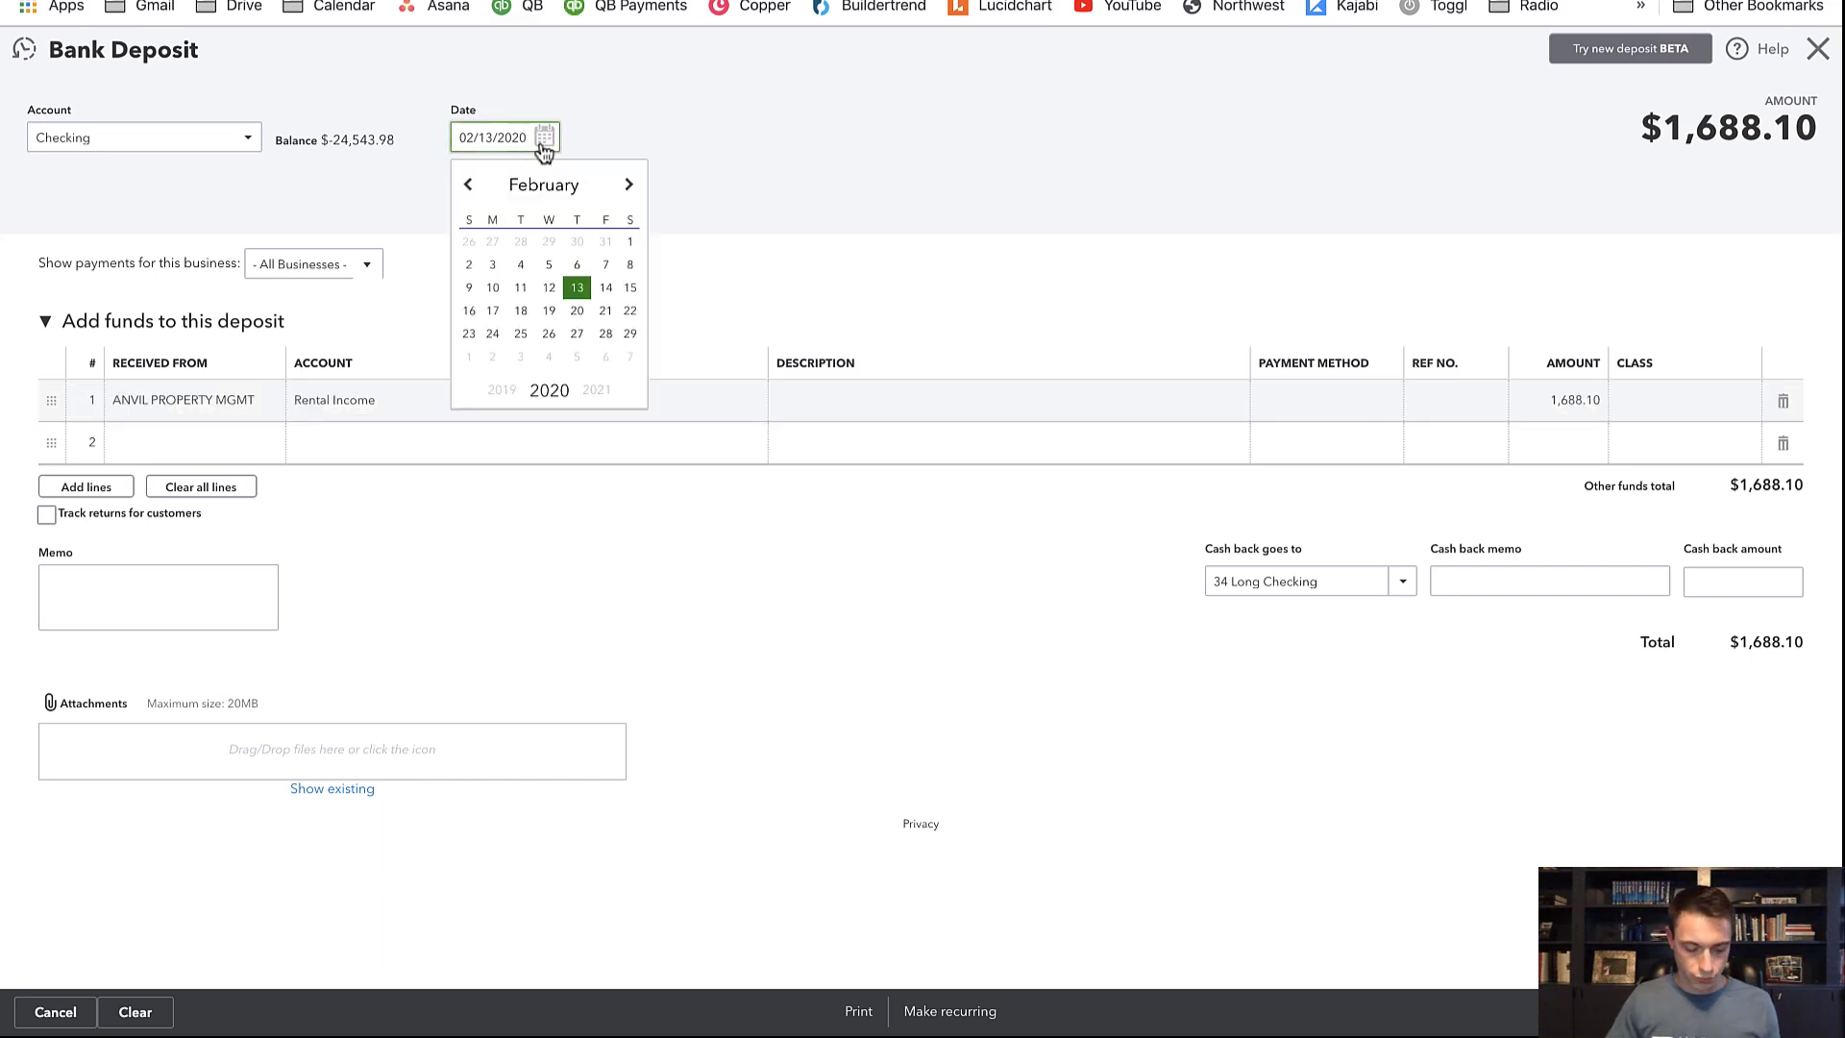
{"action": "key", "text": "BackSpace"}
{"action": "type", "text": "1"}
{"action": "left_click", "coordinate": [809, 148]}
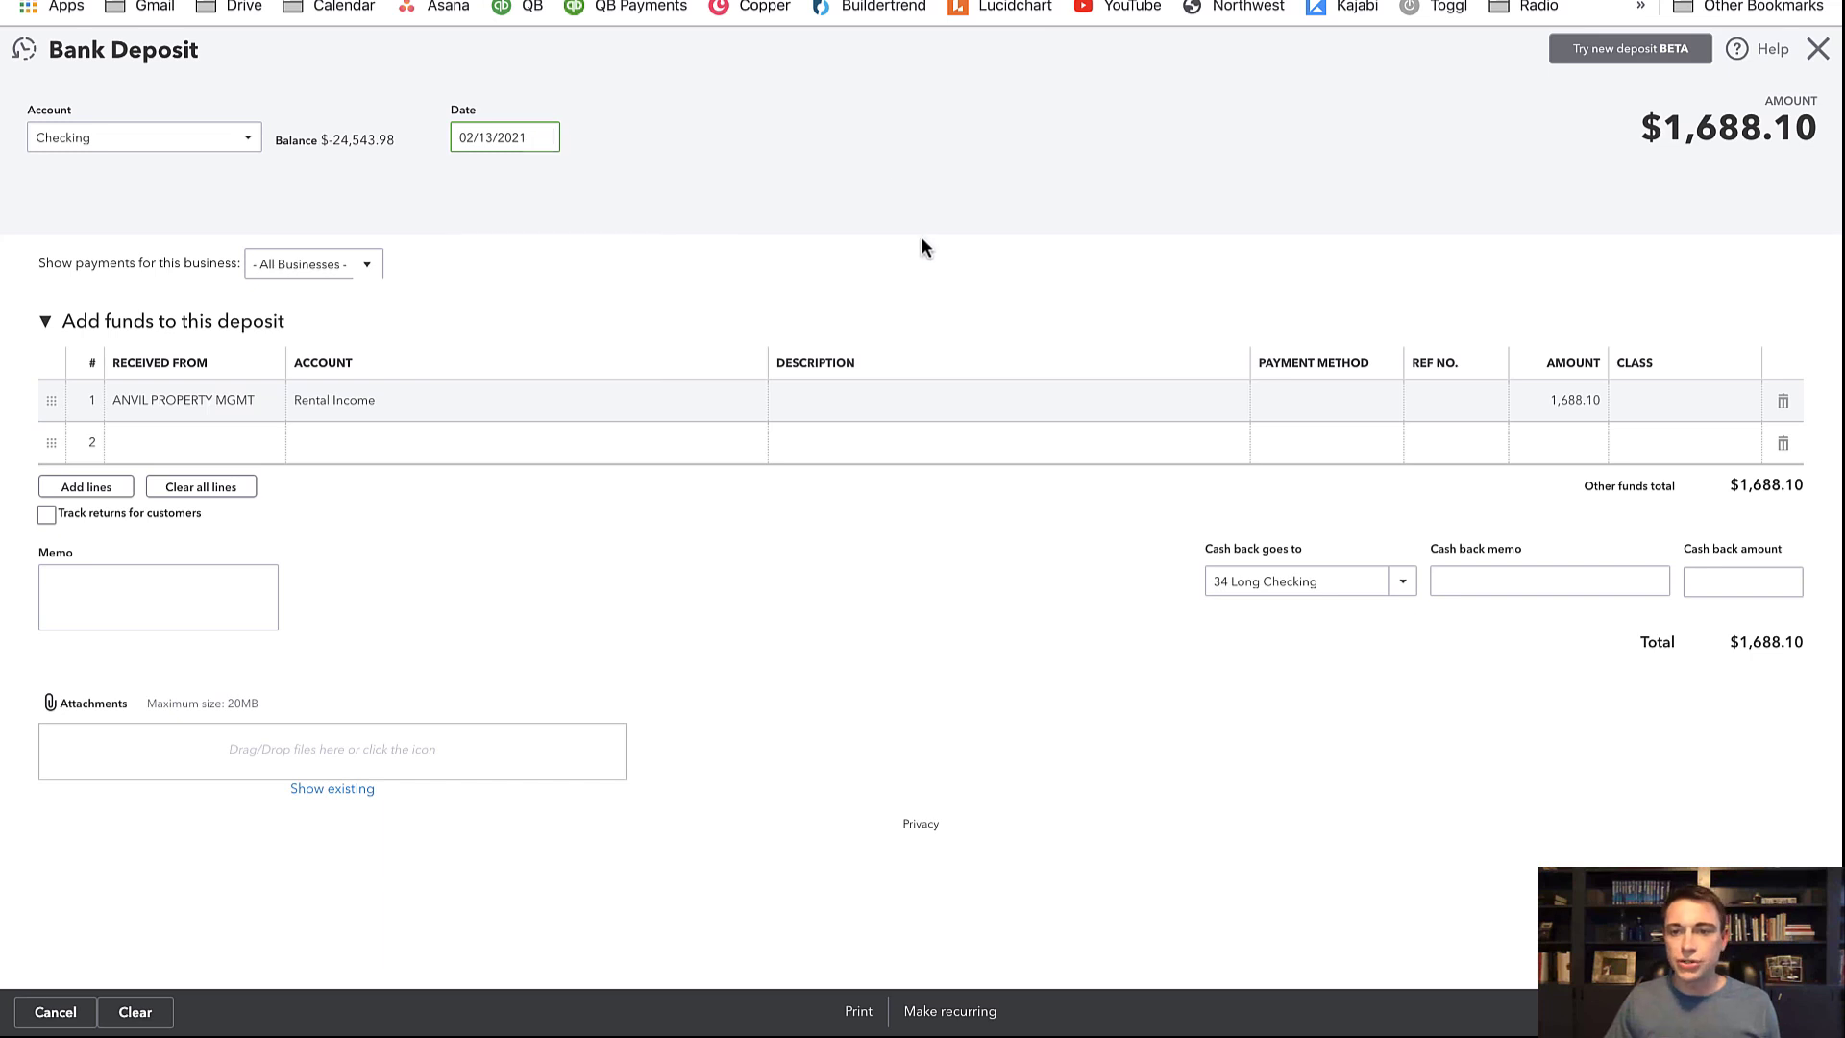
{"action": "left_click", "coordinate": [1653, 400]}
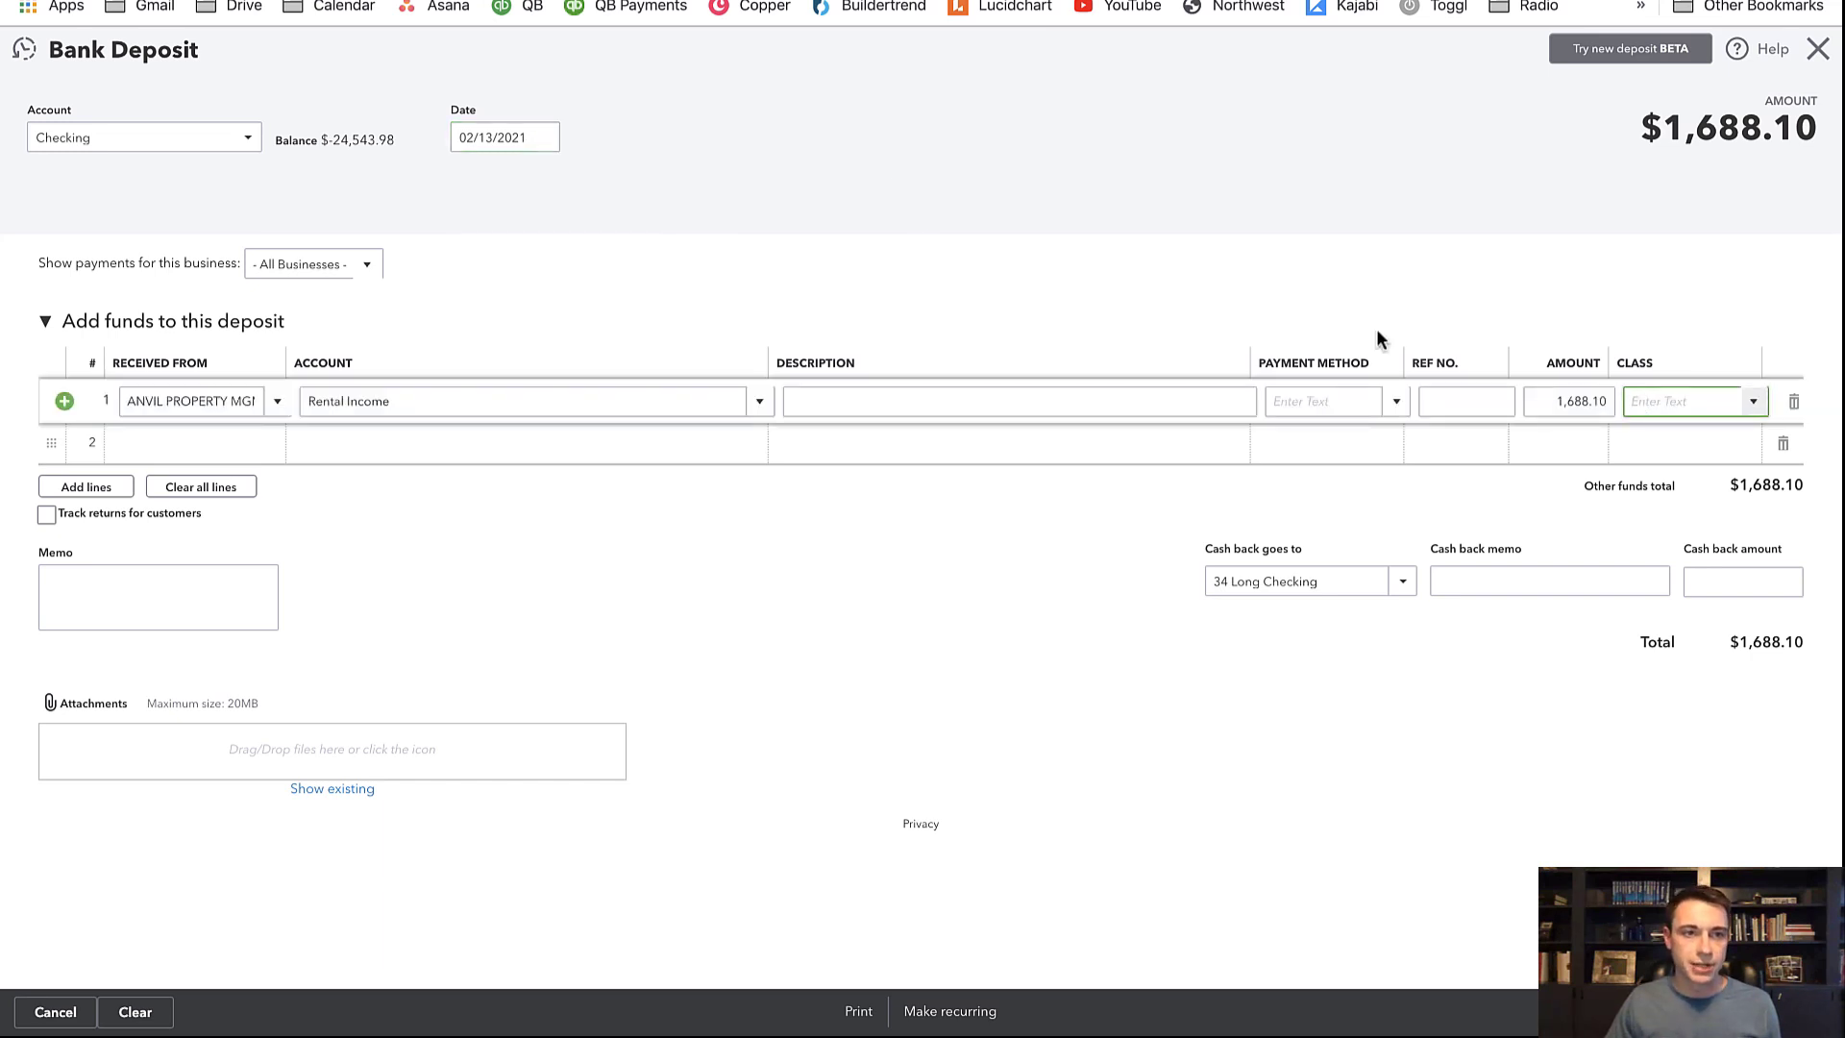
{"action": "type", "text": "123 Main St"}
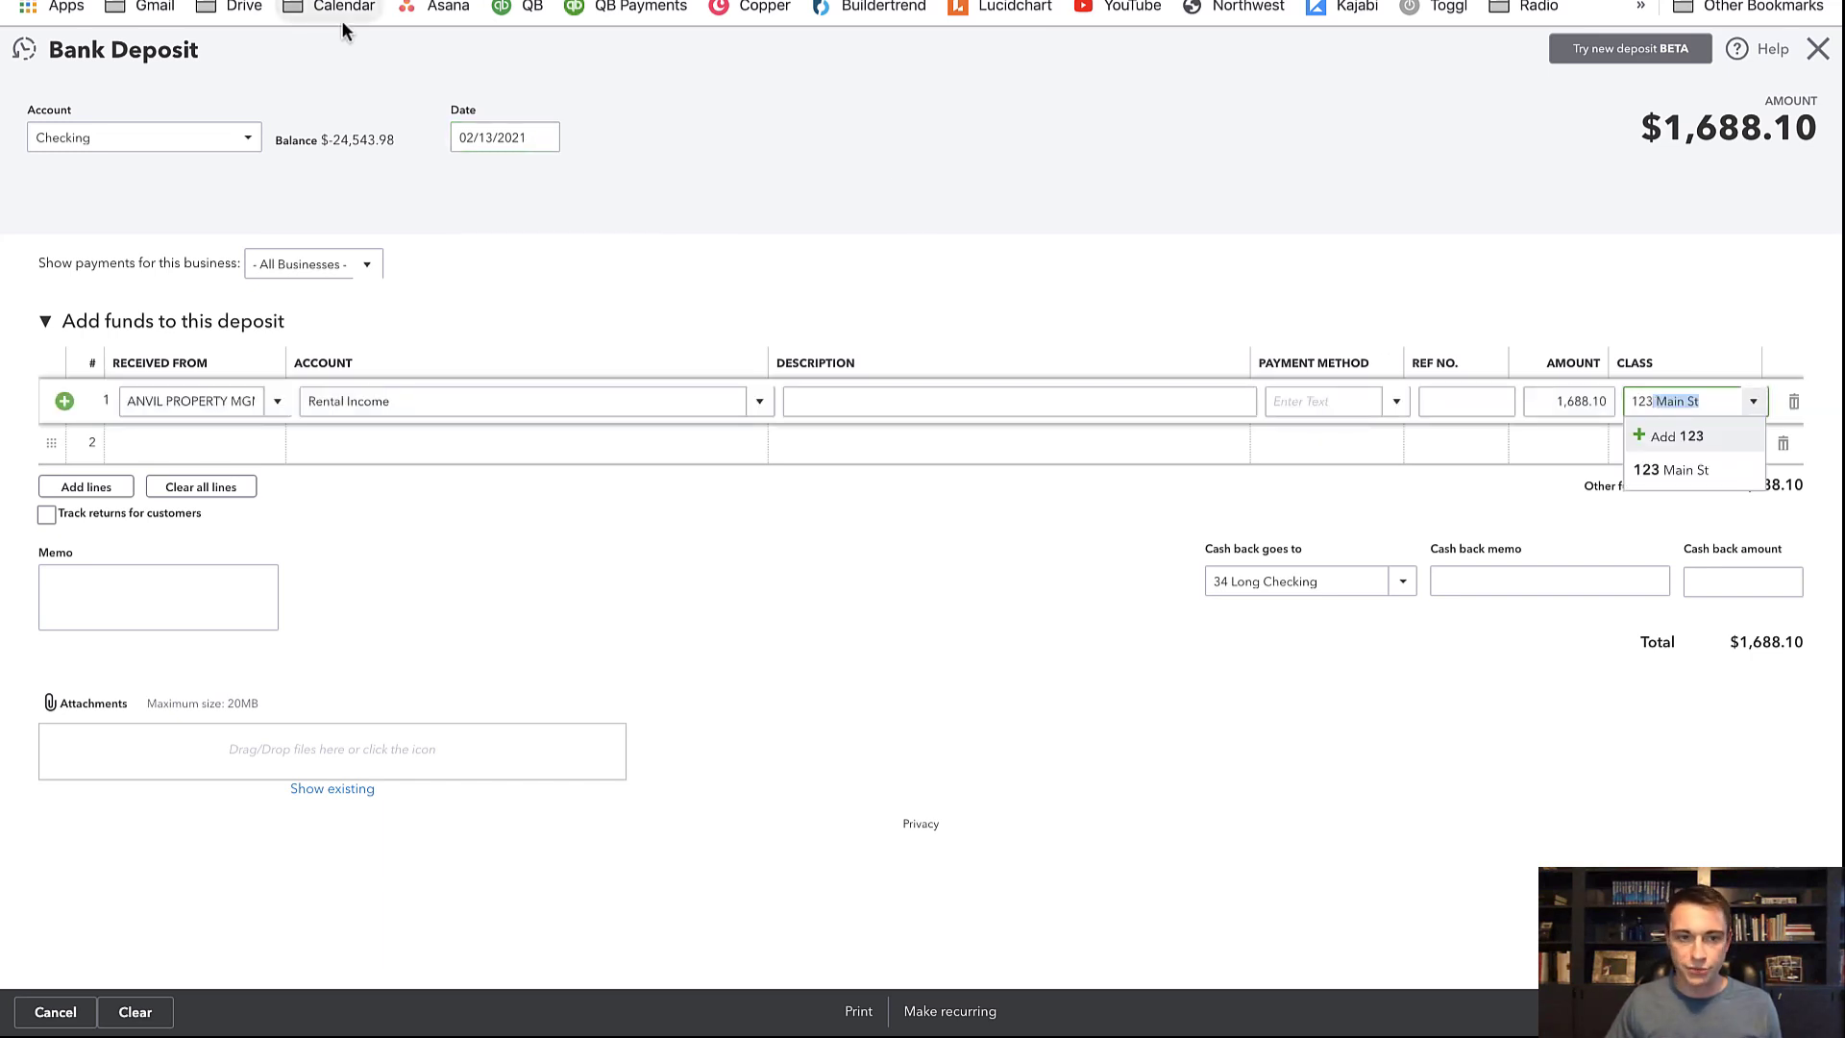
{"action": "key", "text": "Return"}
Add a second deposit line from ANVIL PROPERTY MGMT to the Rental Income account
{"action": "left_click", "coordinate": [220, 437]}
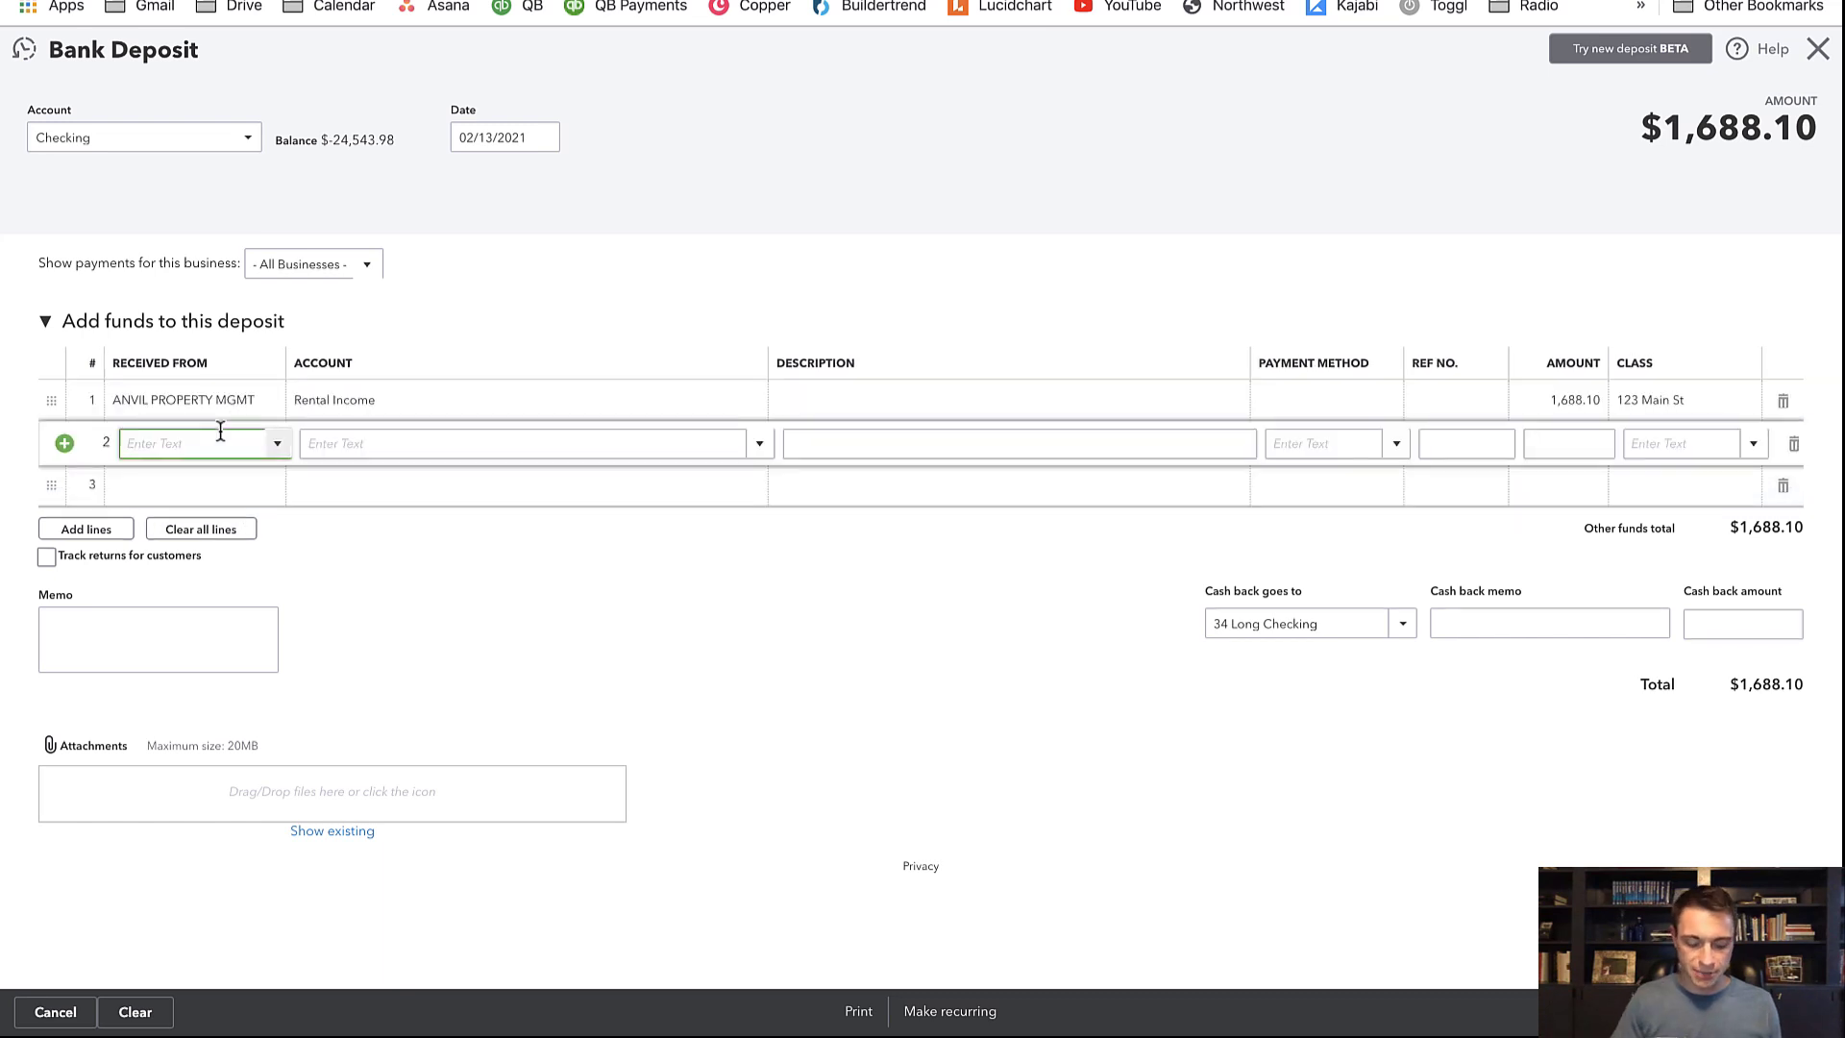
{"action": "type", "text": "anvi"}
{"action": "left_click", "coordinate": [256, 516]}
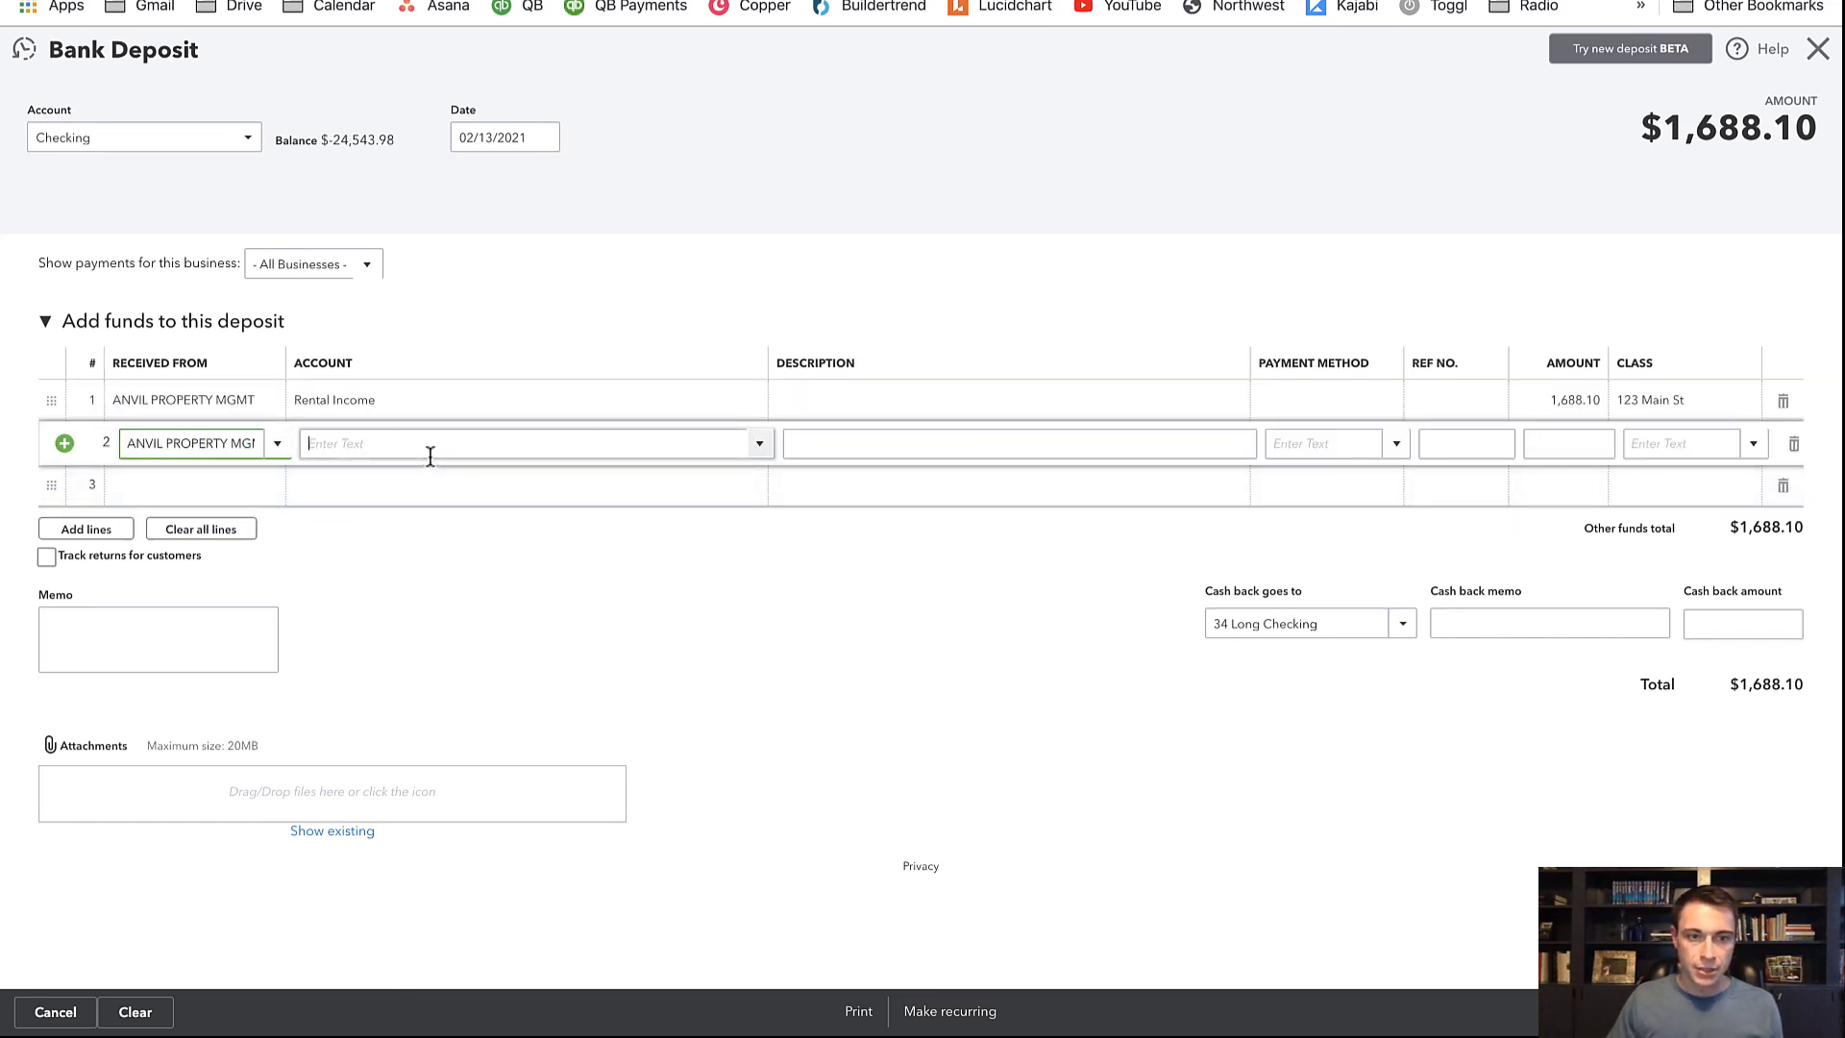
{"action": "left_click", "coordinate": [429, 448]}
{"action": "type", "text": "rental"}
{"action": "left_click", "coordinate": [438, 512]}
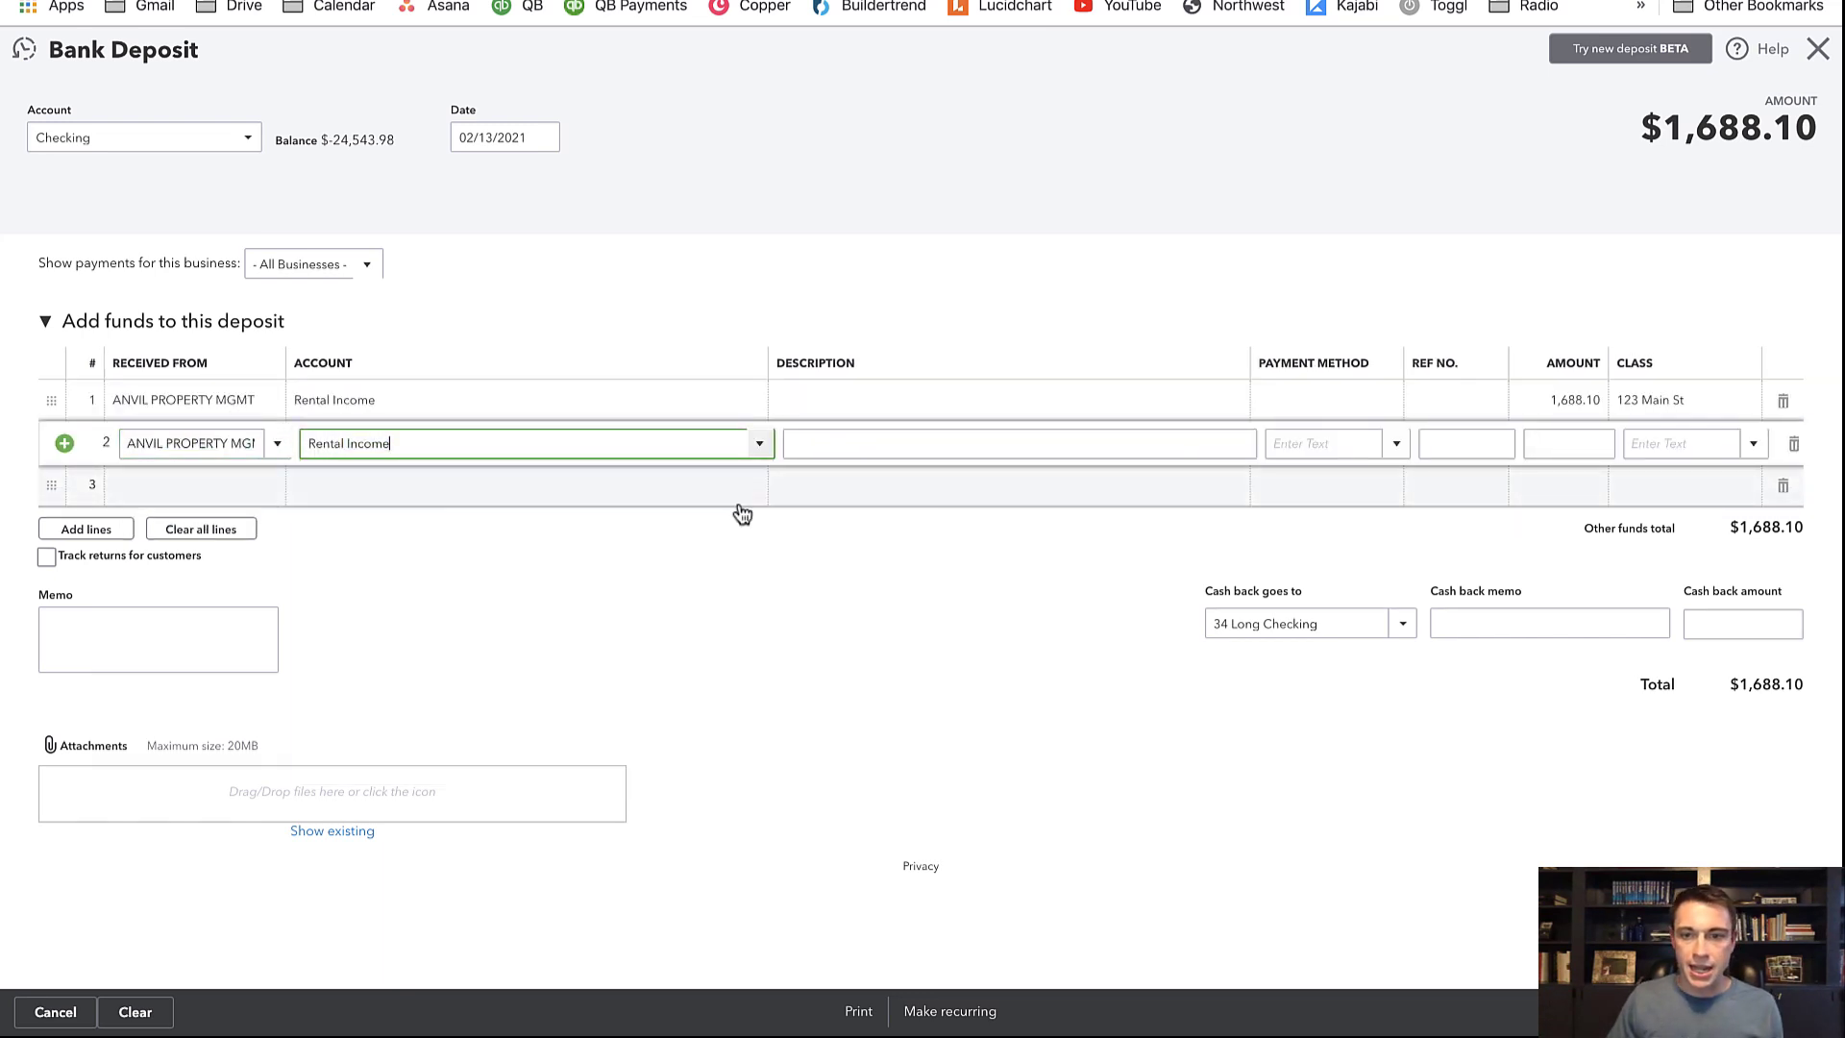
Halve the first line to 844.05, give the second line 844.05 with class 34 Long, and save
{"action": "left_click", "coordinate": [1565, 404]}
{"action": "left_click", "coordinate": [1609, 401]}
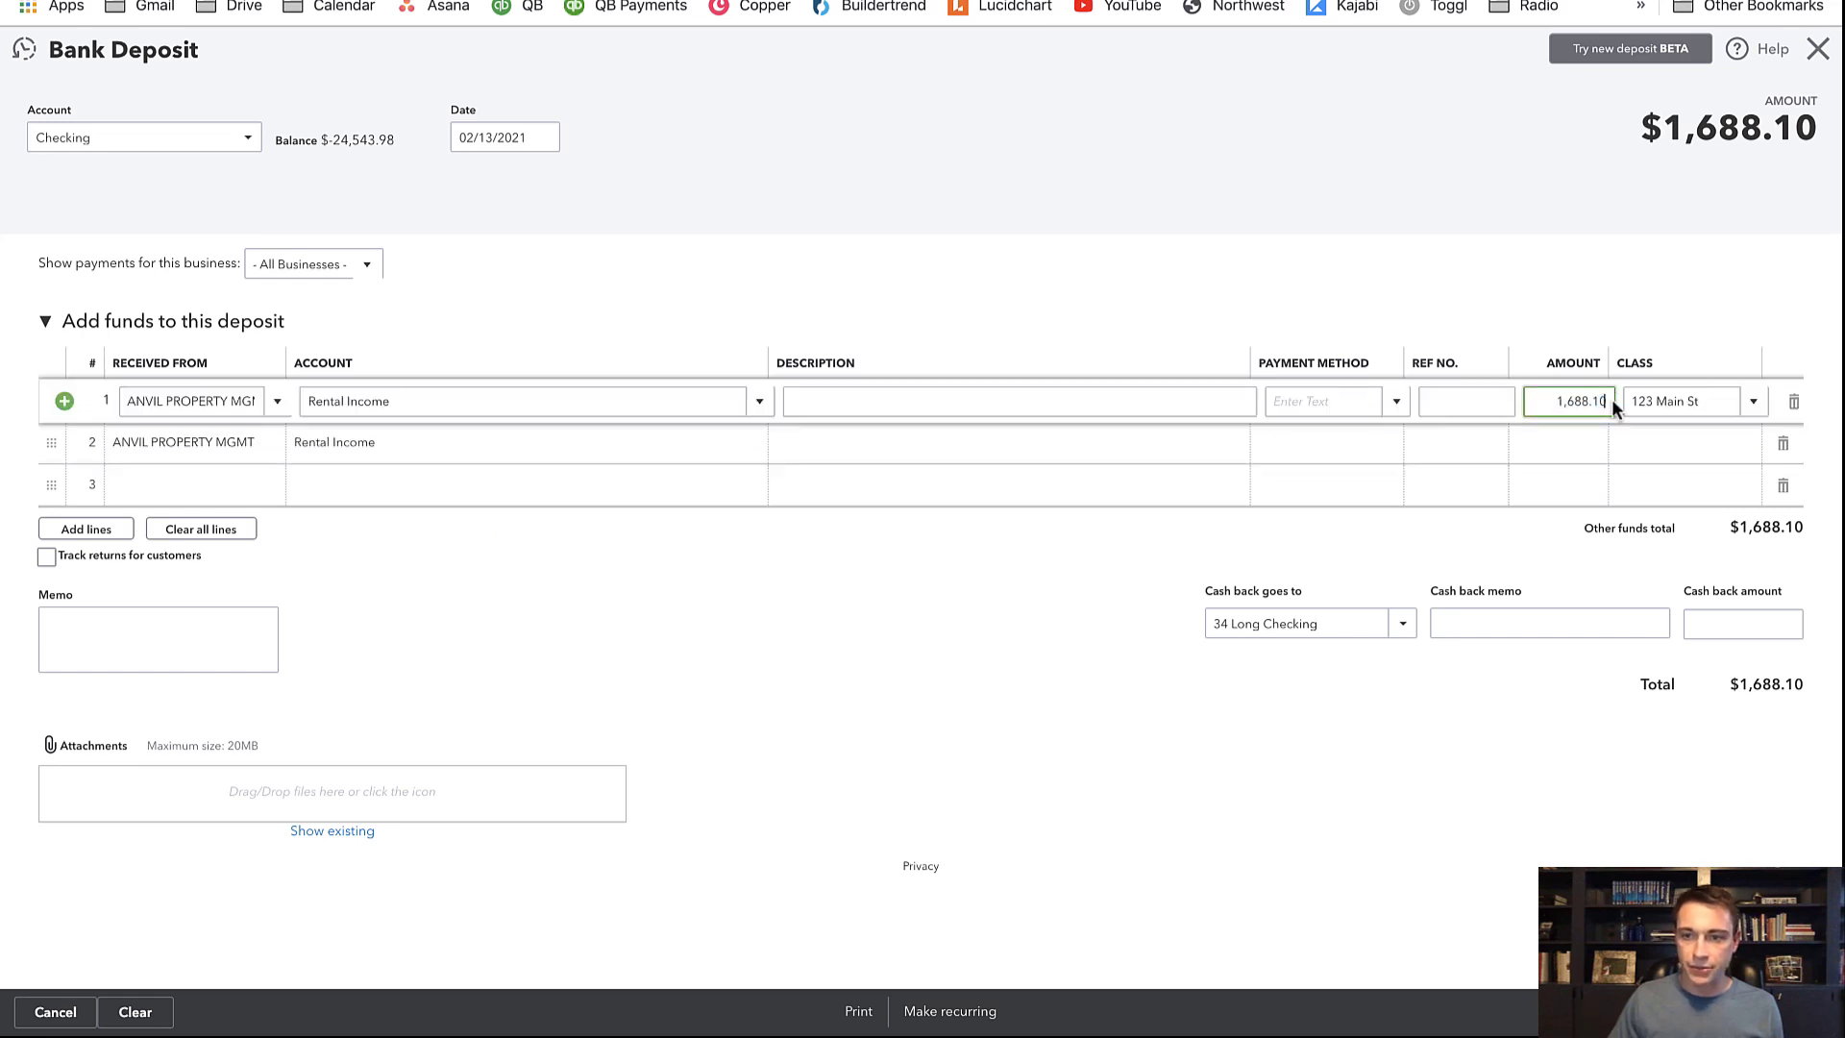
{"action": "type", "text": "/2"}
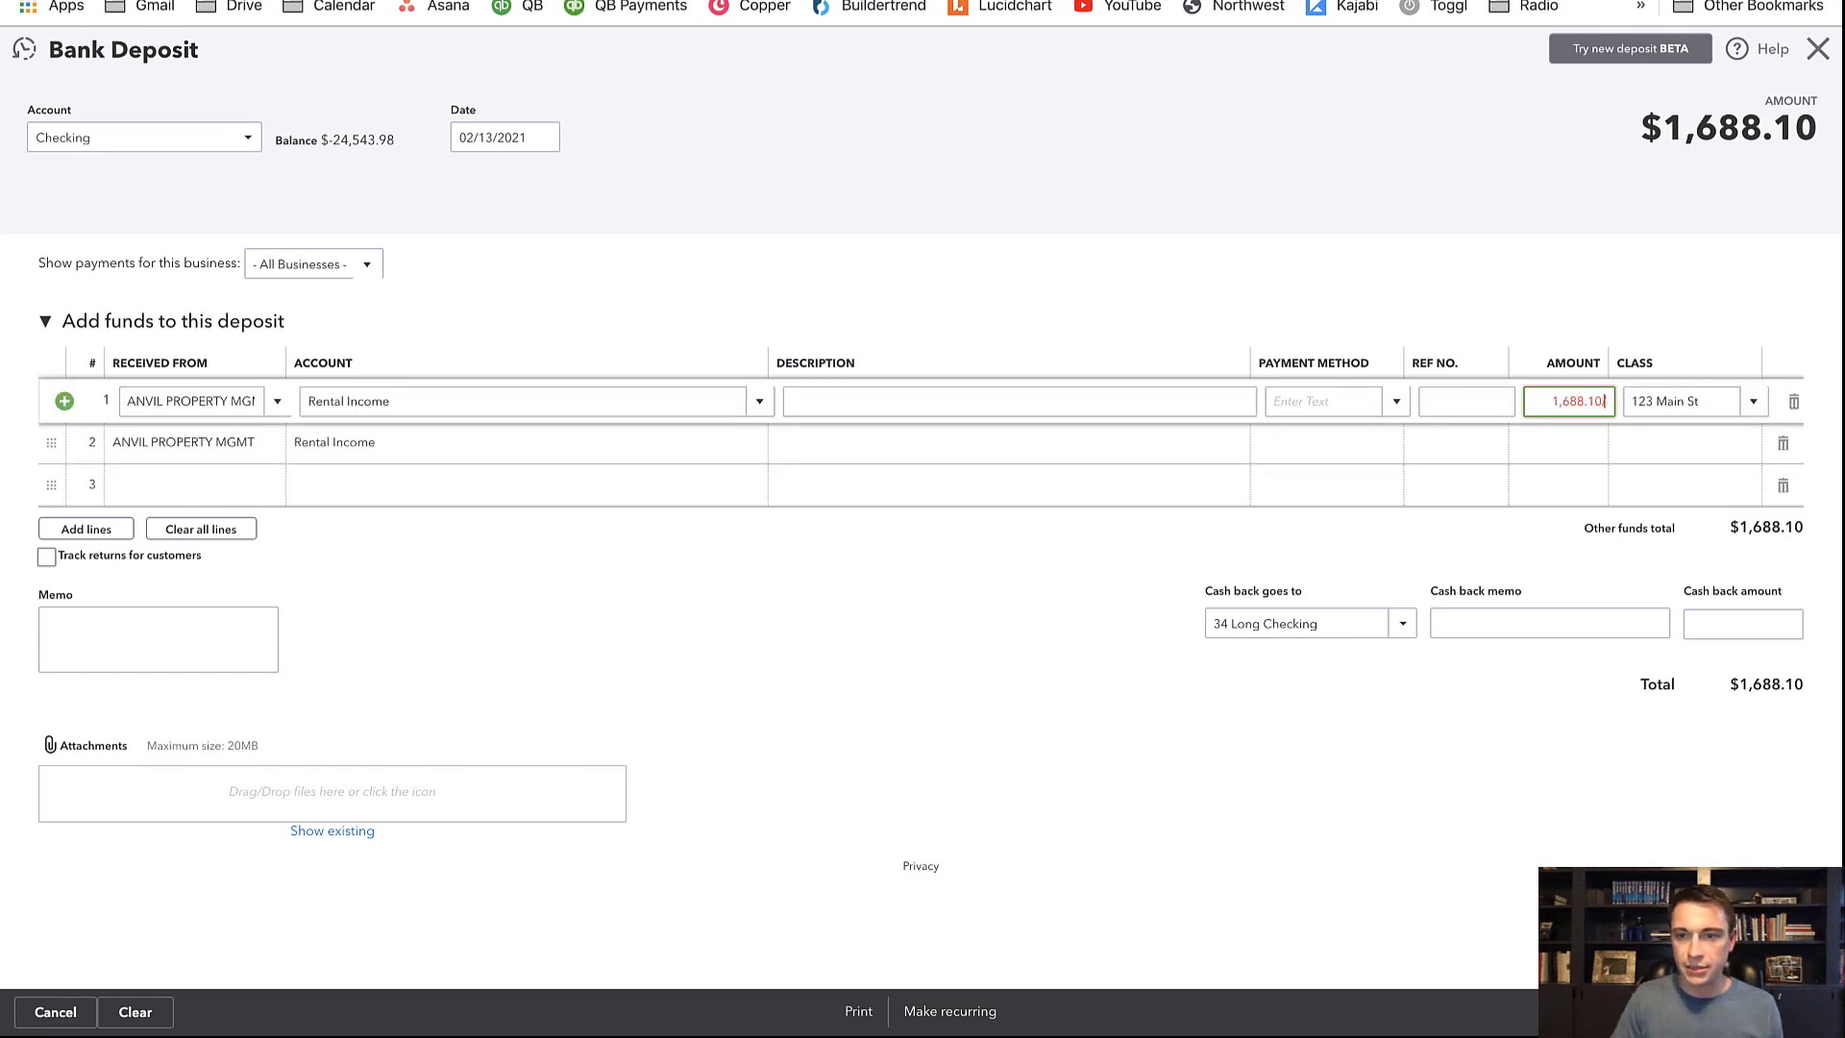
{"action": "key", "text": "Tab"}
{"action": "left_click", "coordinate": [1557, 448]}
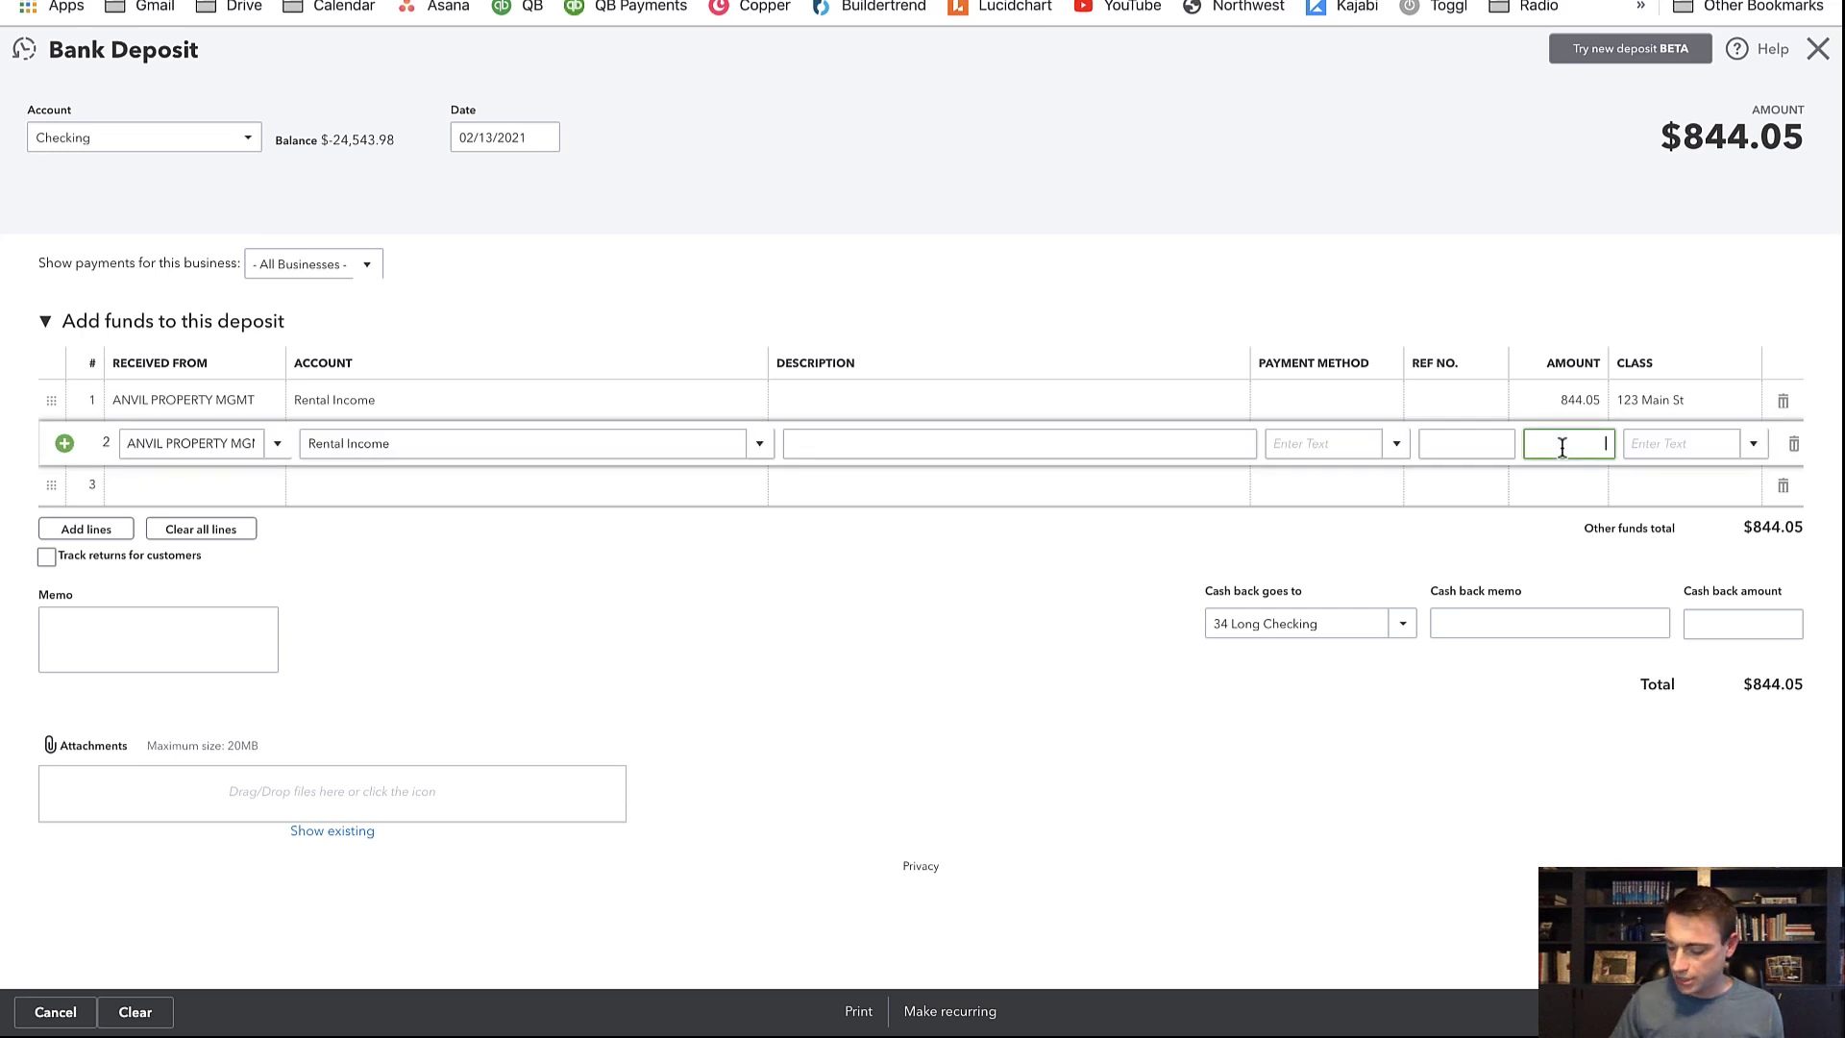
{"action": "type", "text": "844"}
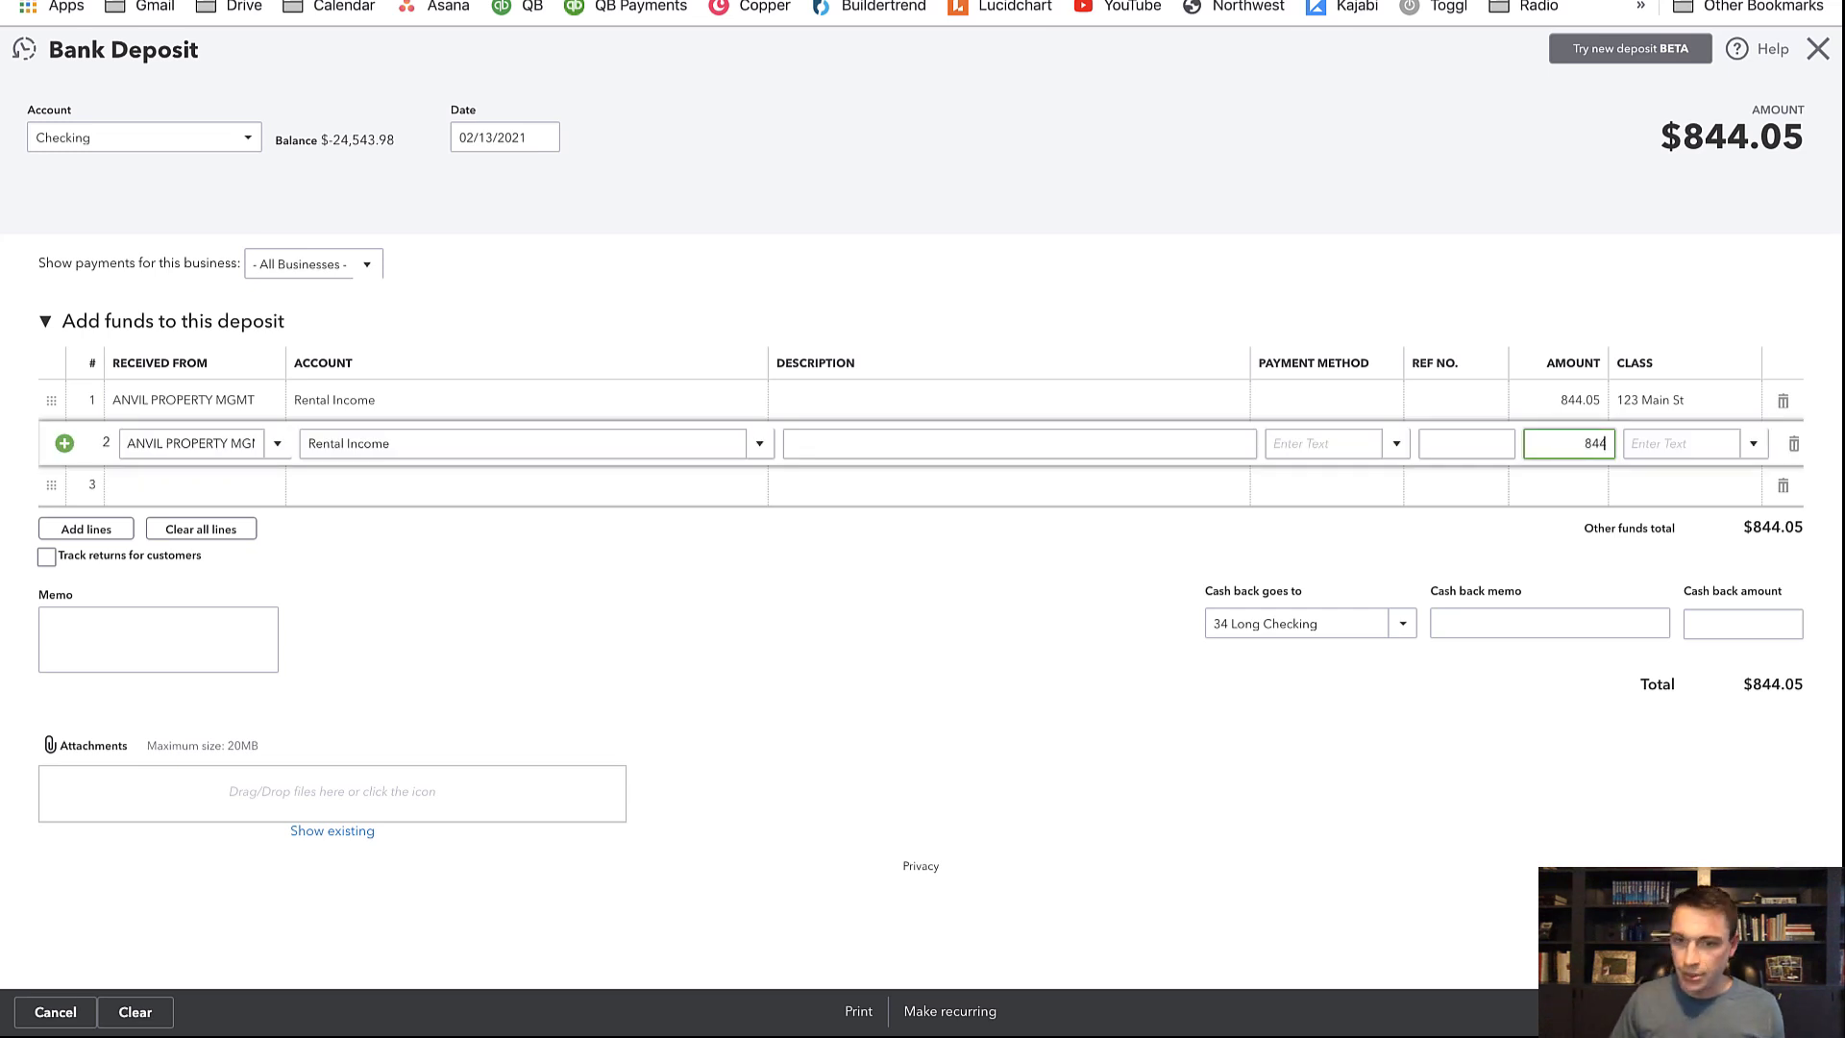
{"action": "type", "text": ".05"}
{"action": "key", "text": "Tab"}
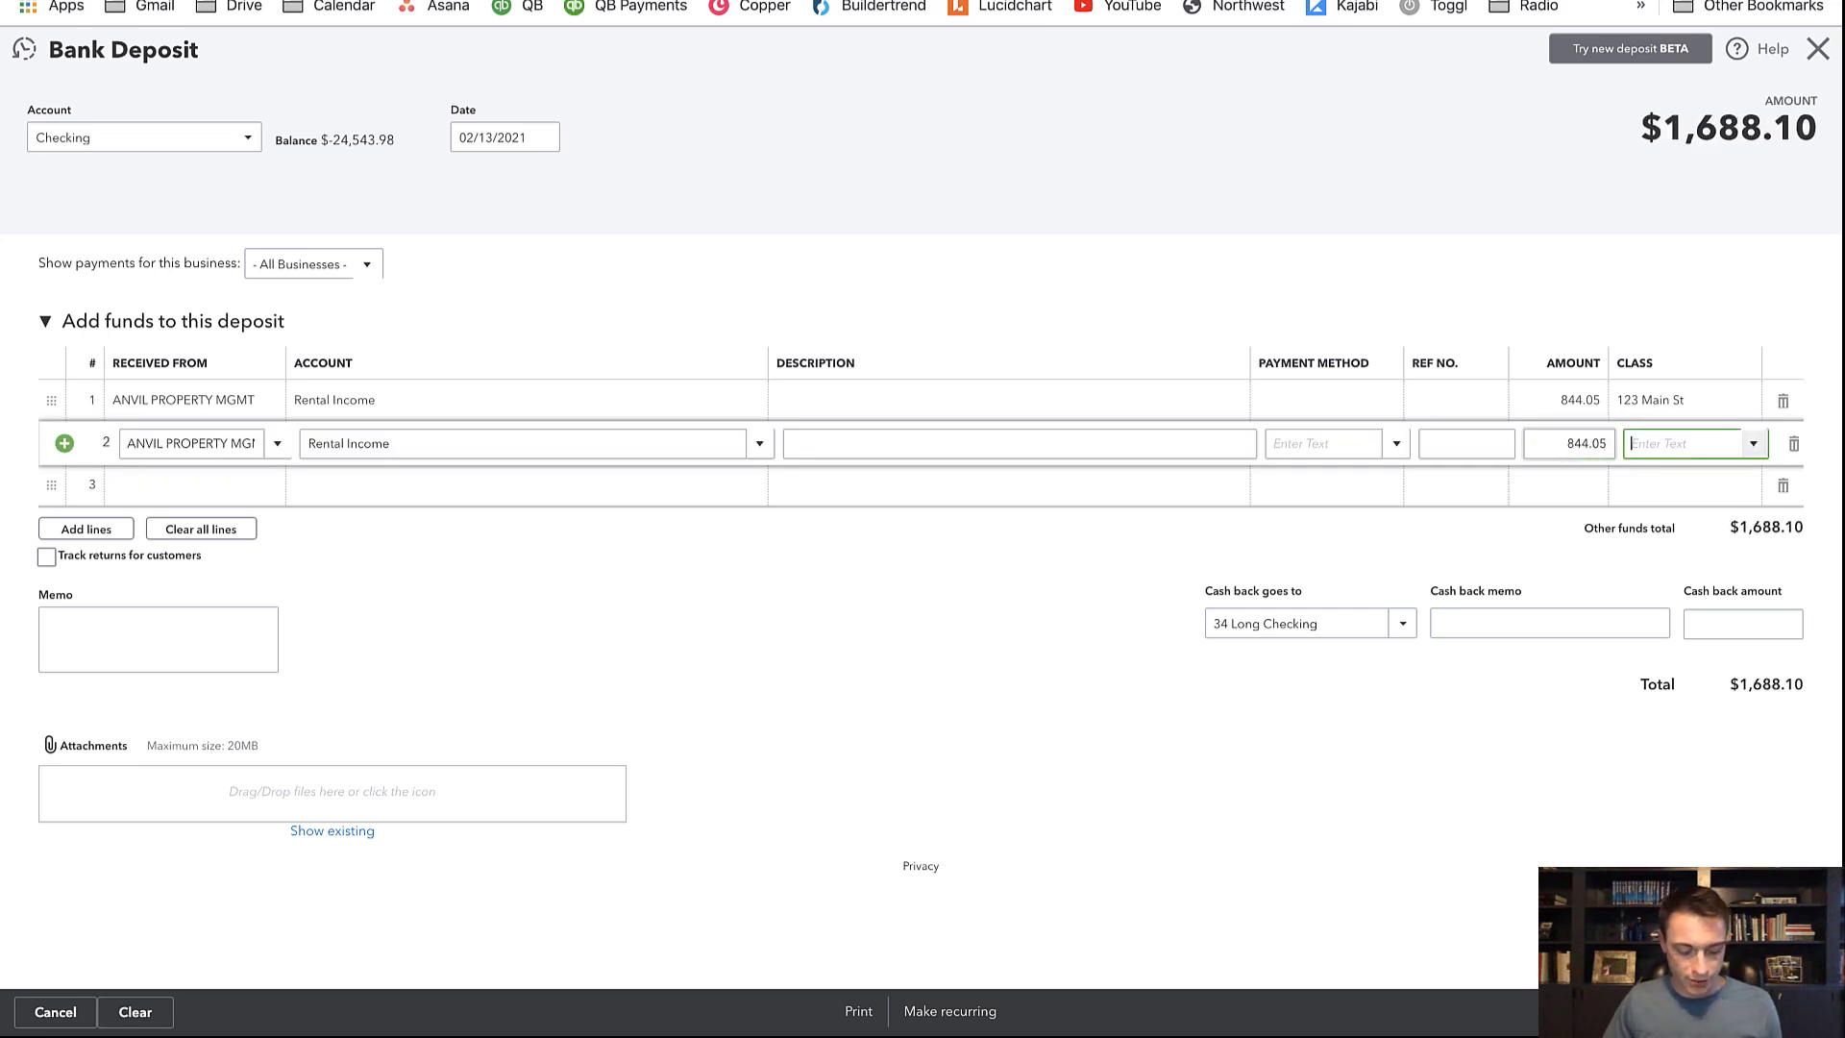
{"action": "type", "text": "34 Long"}
{"action": "key", "text": "Return"}
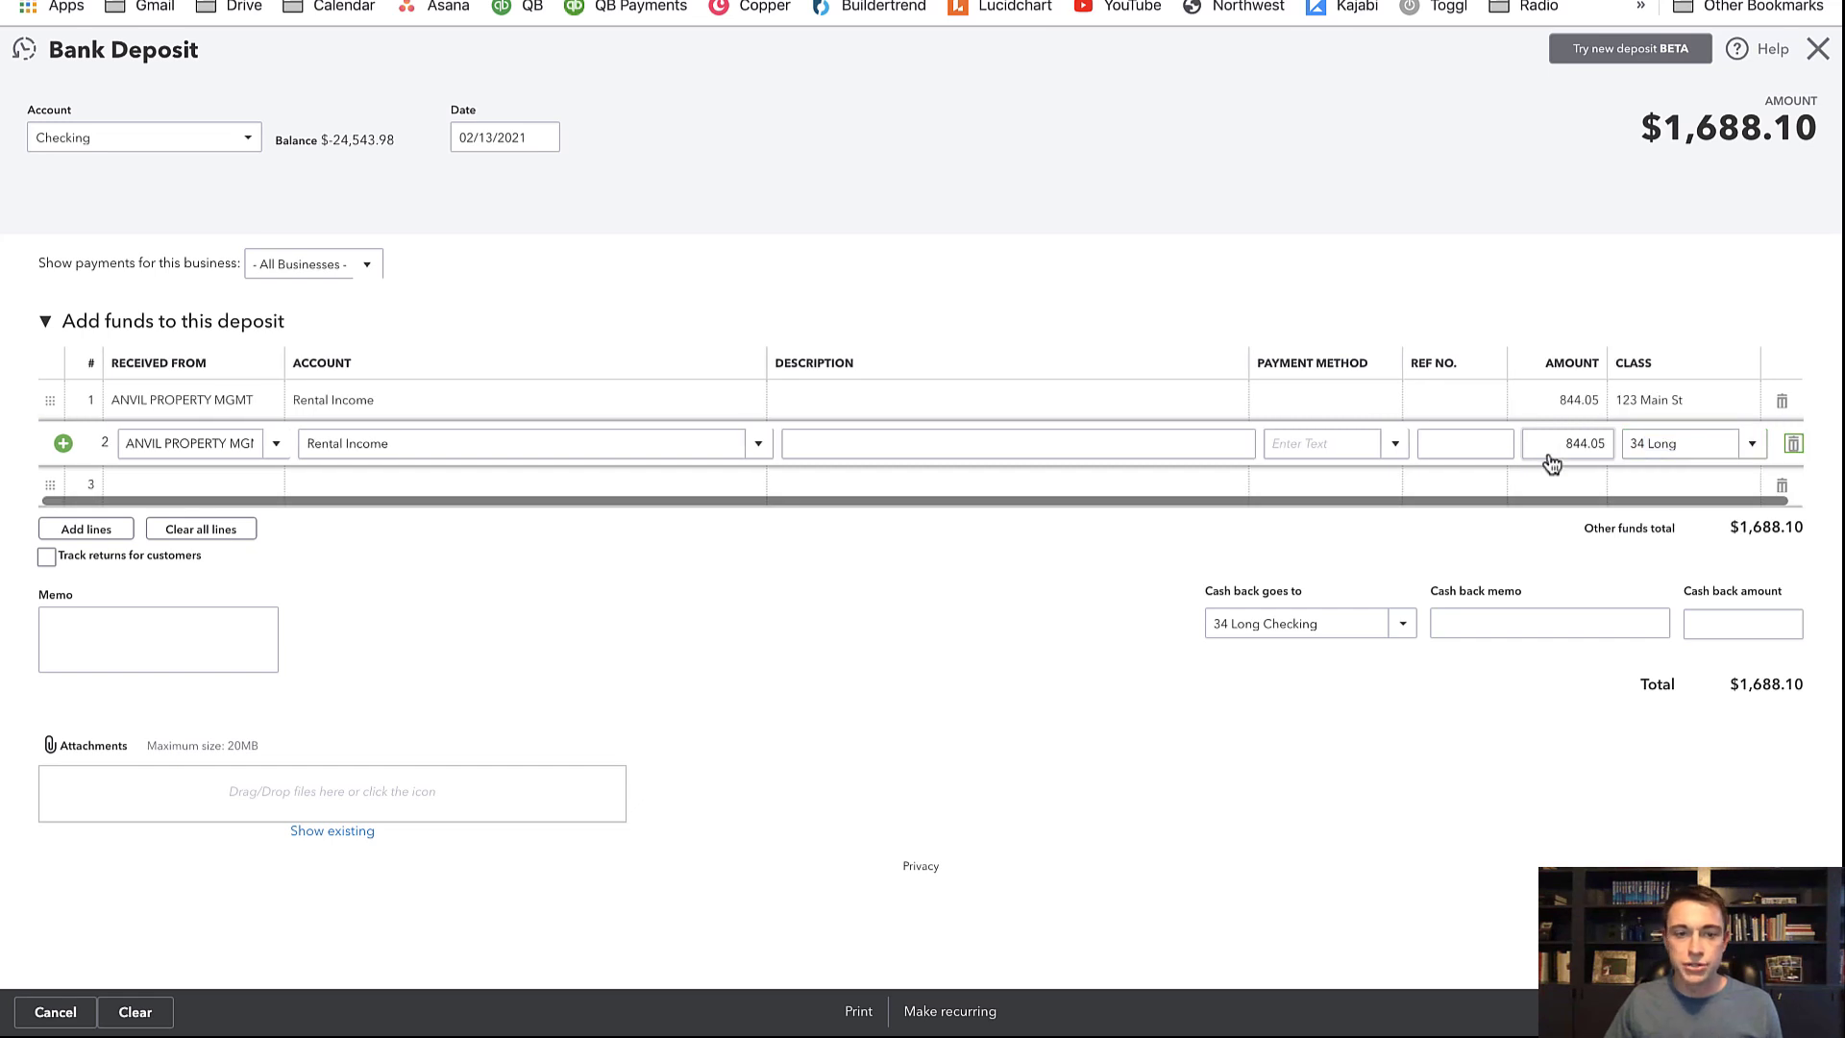
{"action": "left_click", "coordinate": [936, 602]}
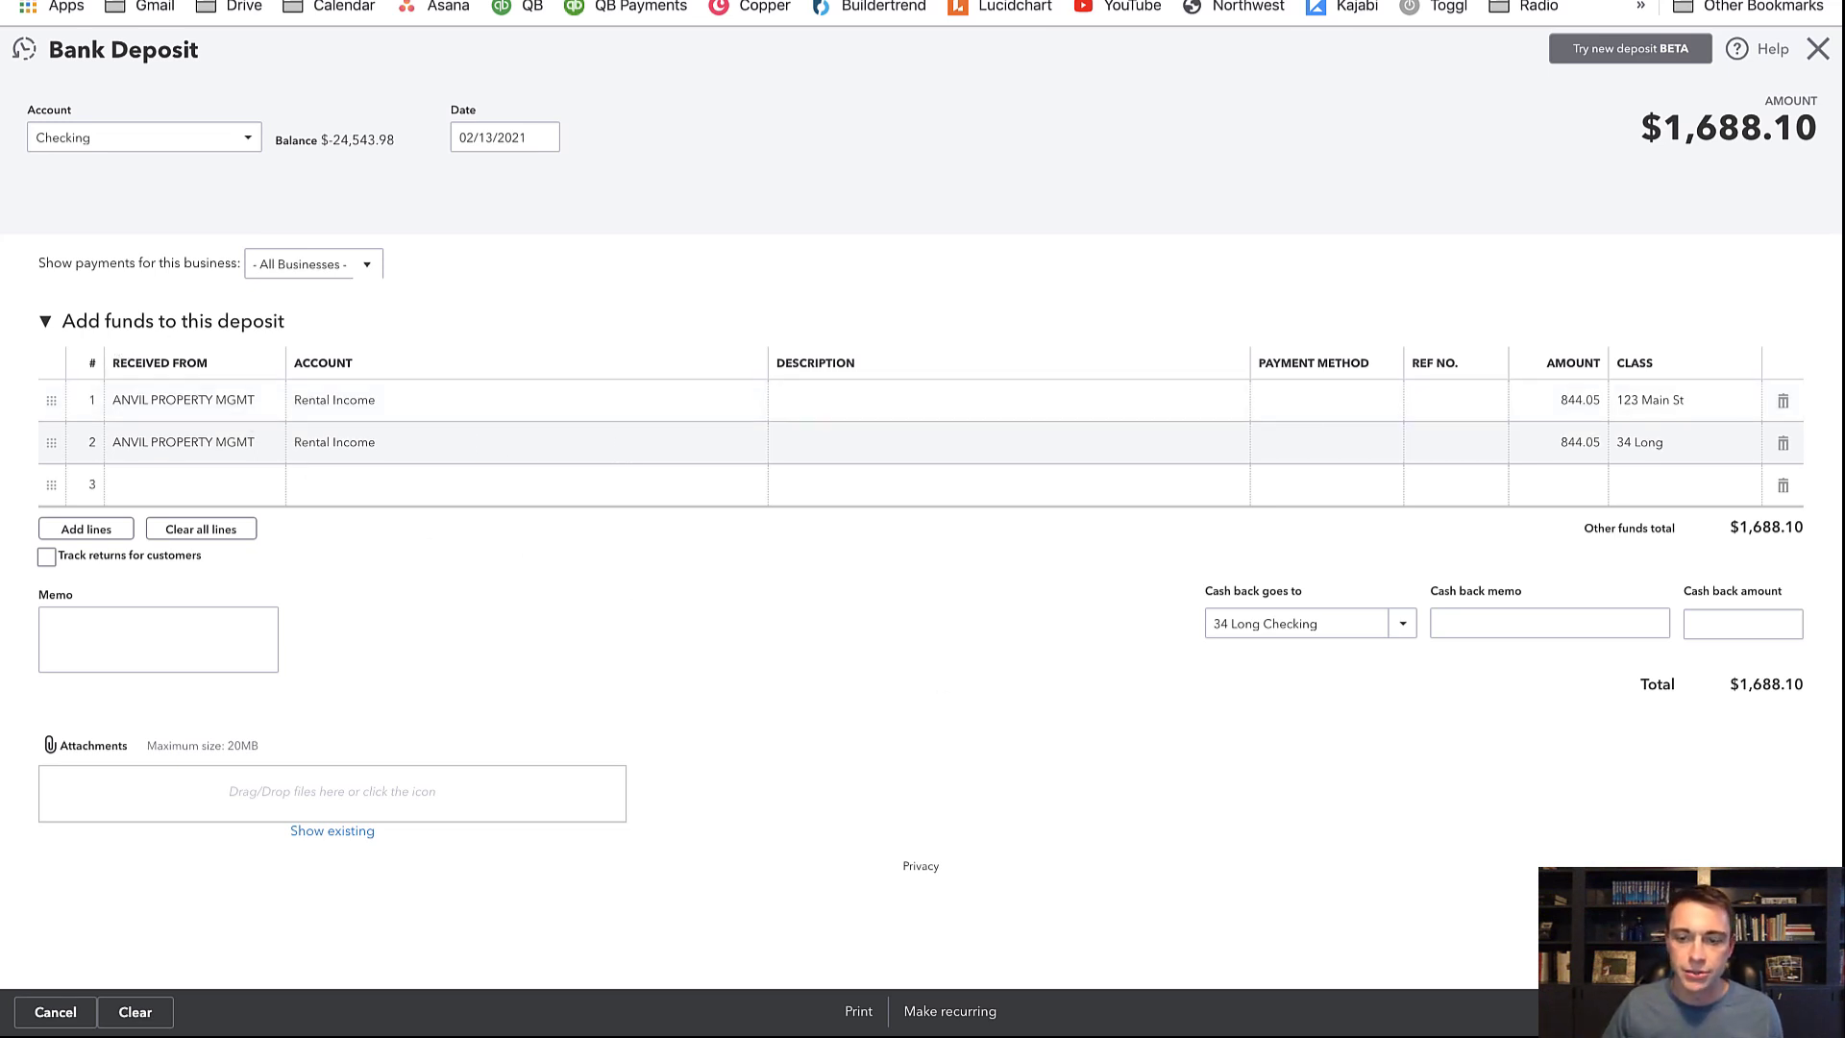
{"action": "left_click", "coordinate": [1741, 1012]}
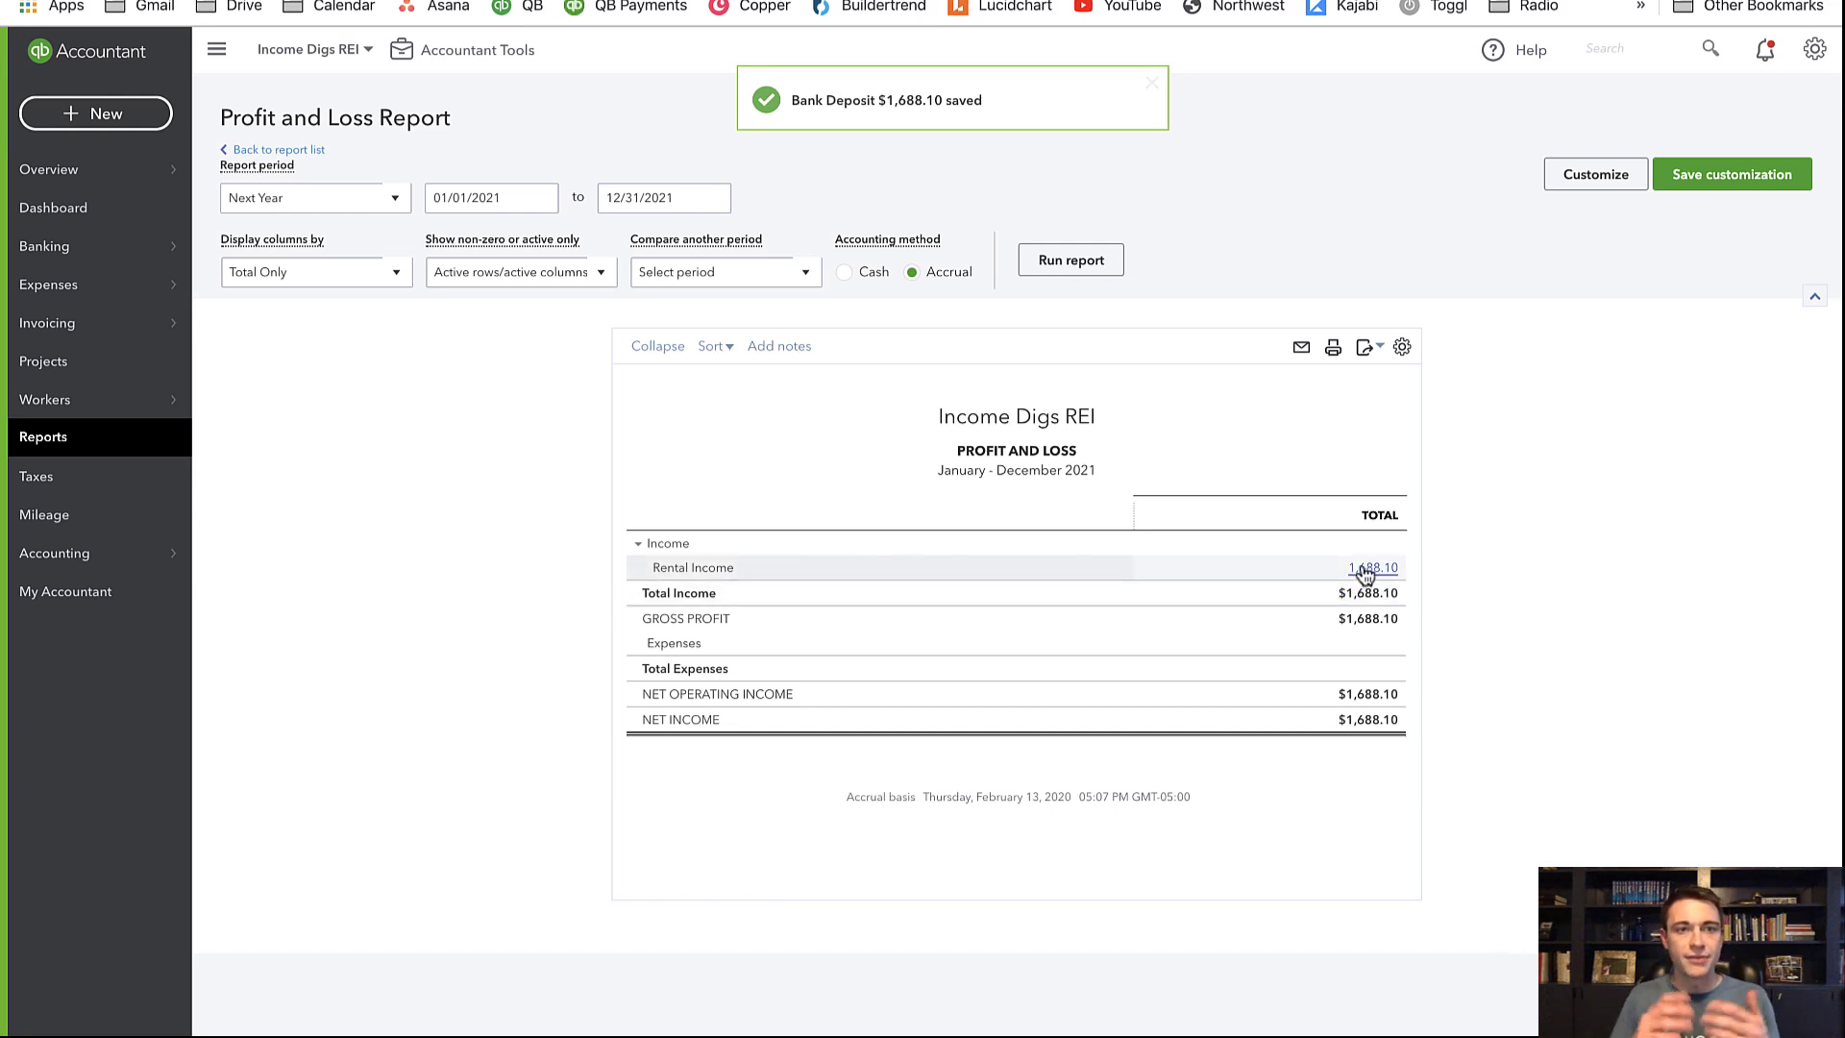
Rerun the Profit and Loss with columns by Classes and drill into 34 Long's 844.05 rental income
{"action": "left_click", "coordinate": [246, 281]}
{"action": "left_click", "coordinate": [264, 575]}
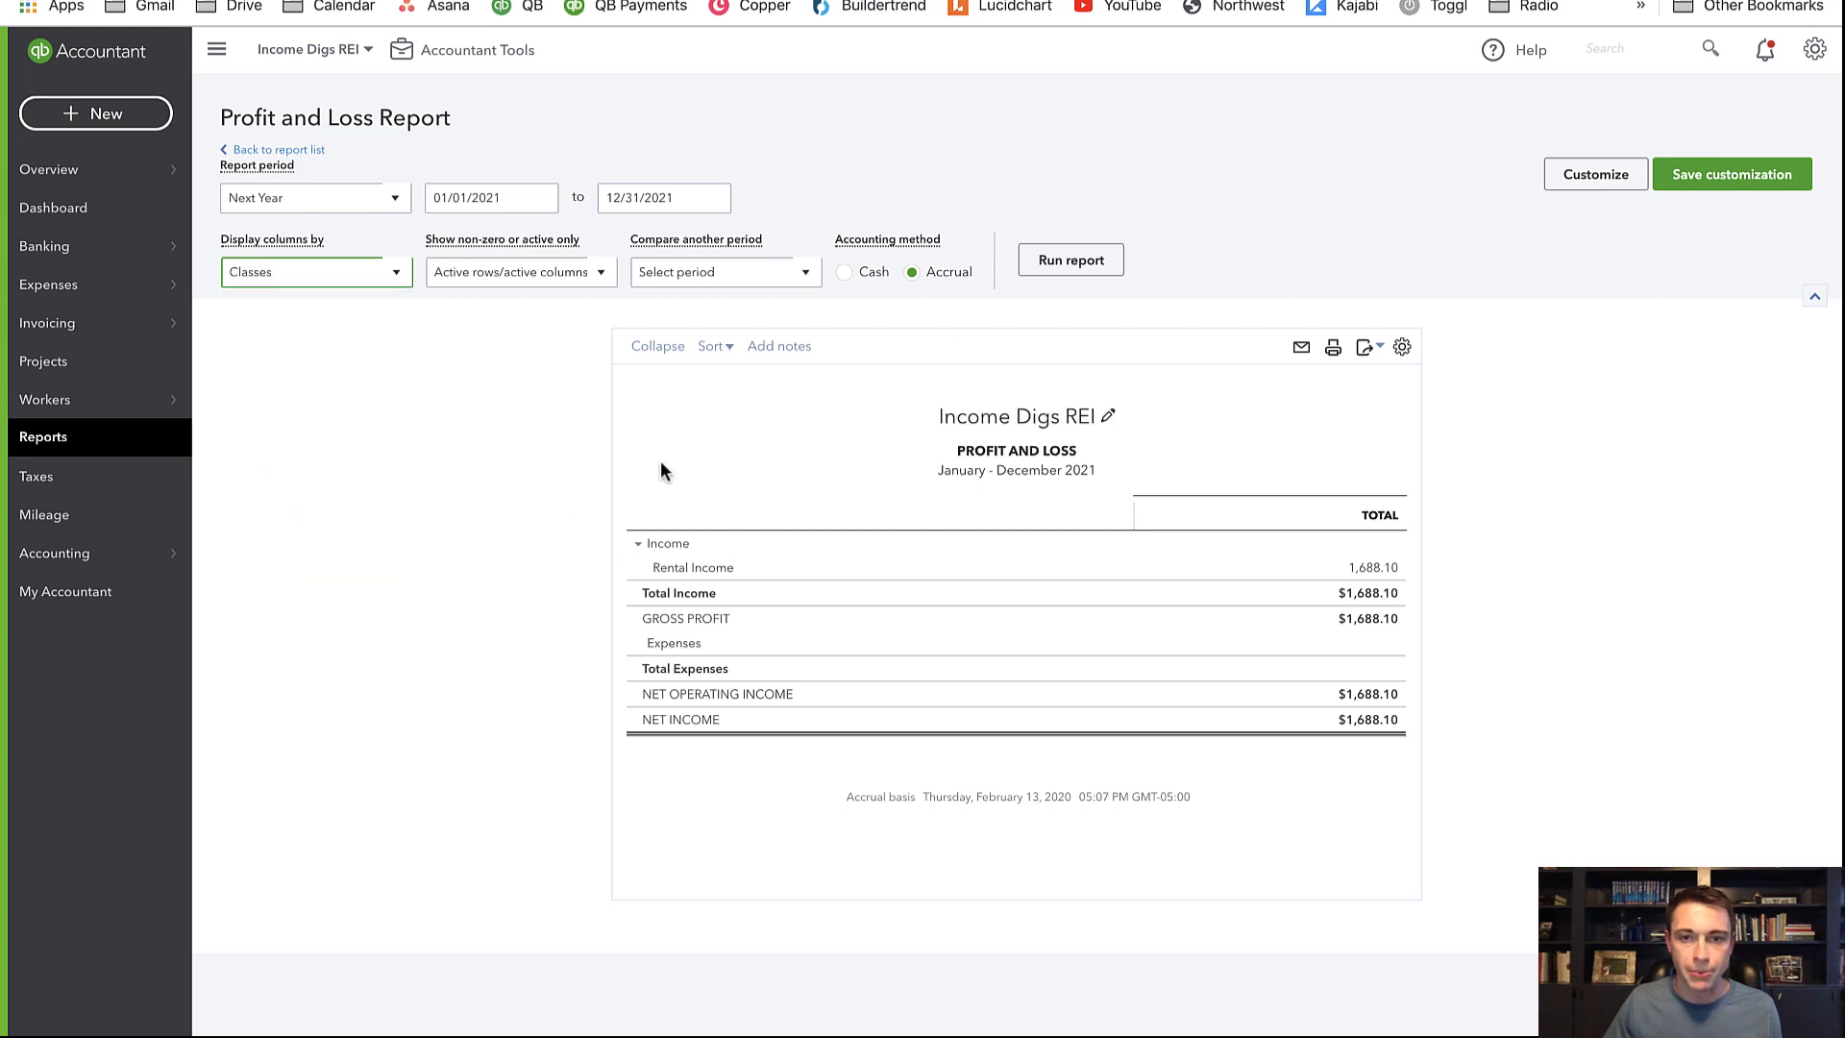
{"action": "left_click", "coordinate": [1064, 267]}
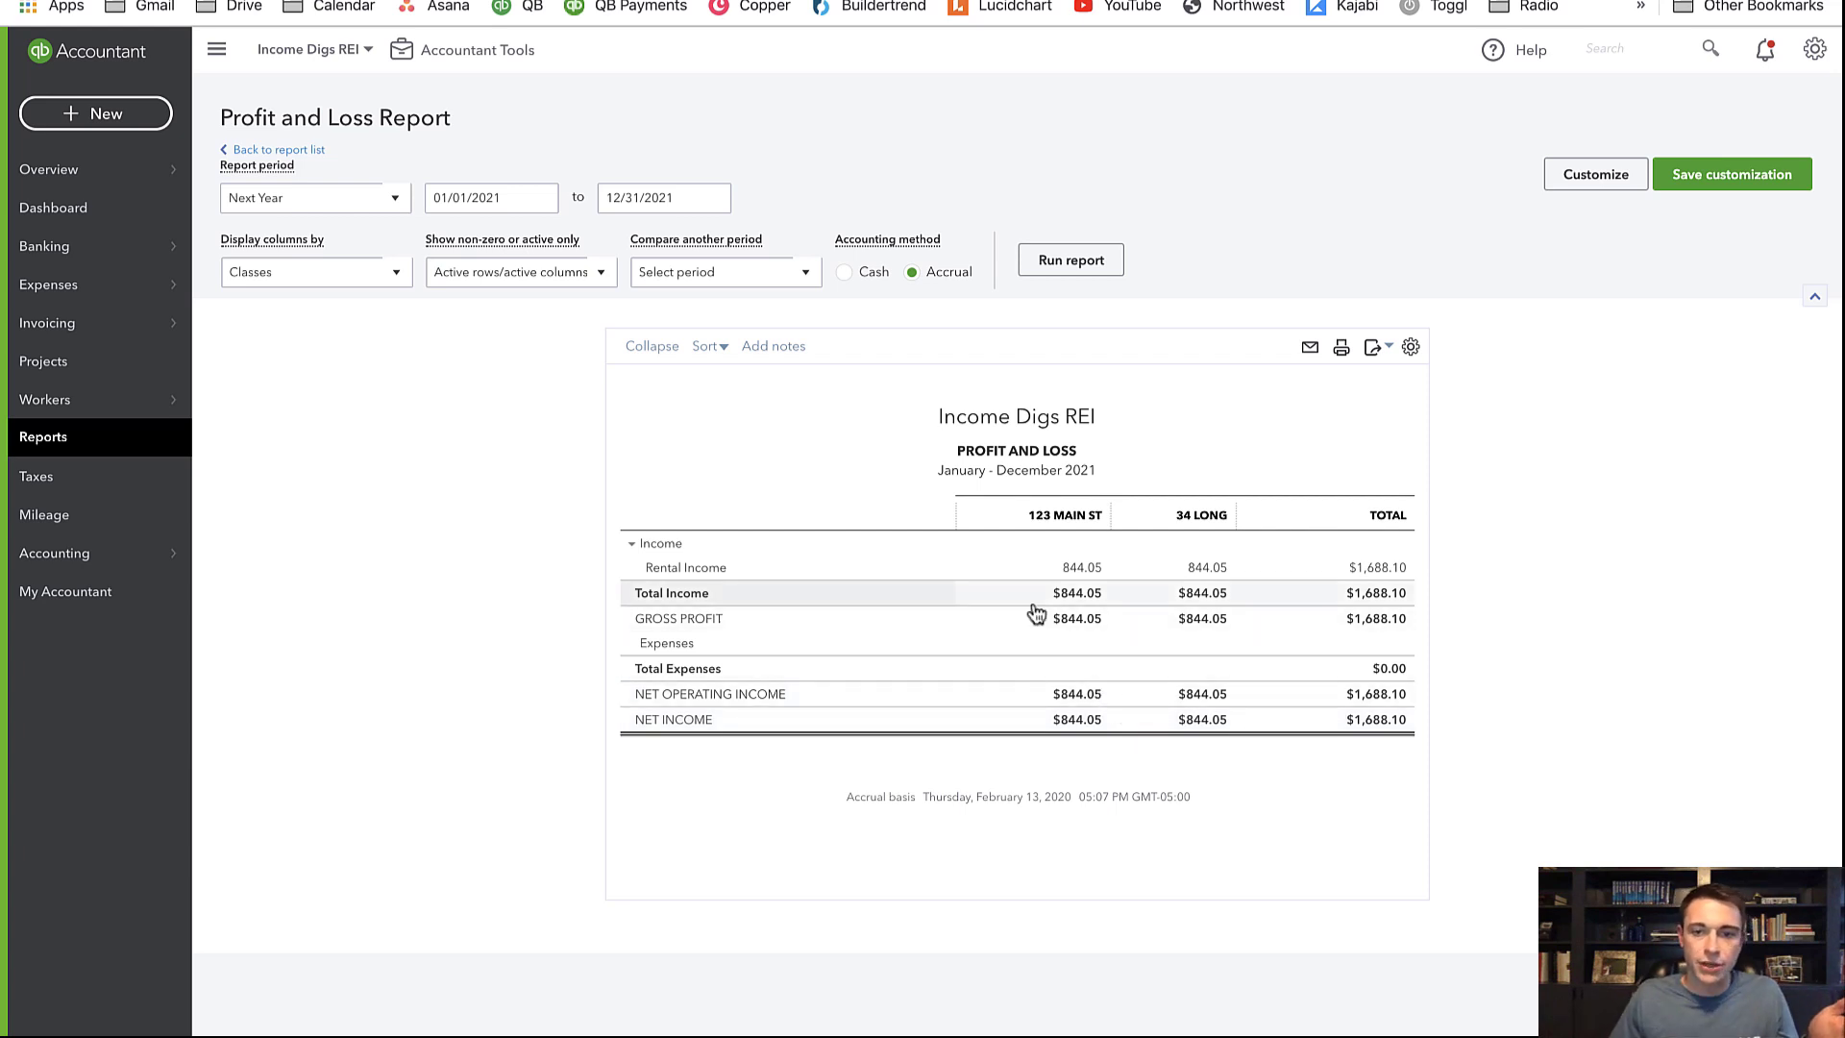
{"action": "left_click", "coordinate": [1191, 573]}
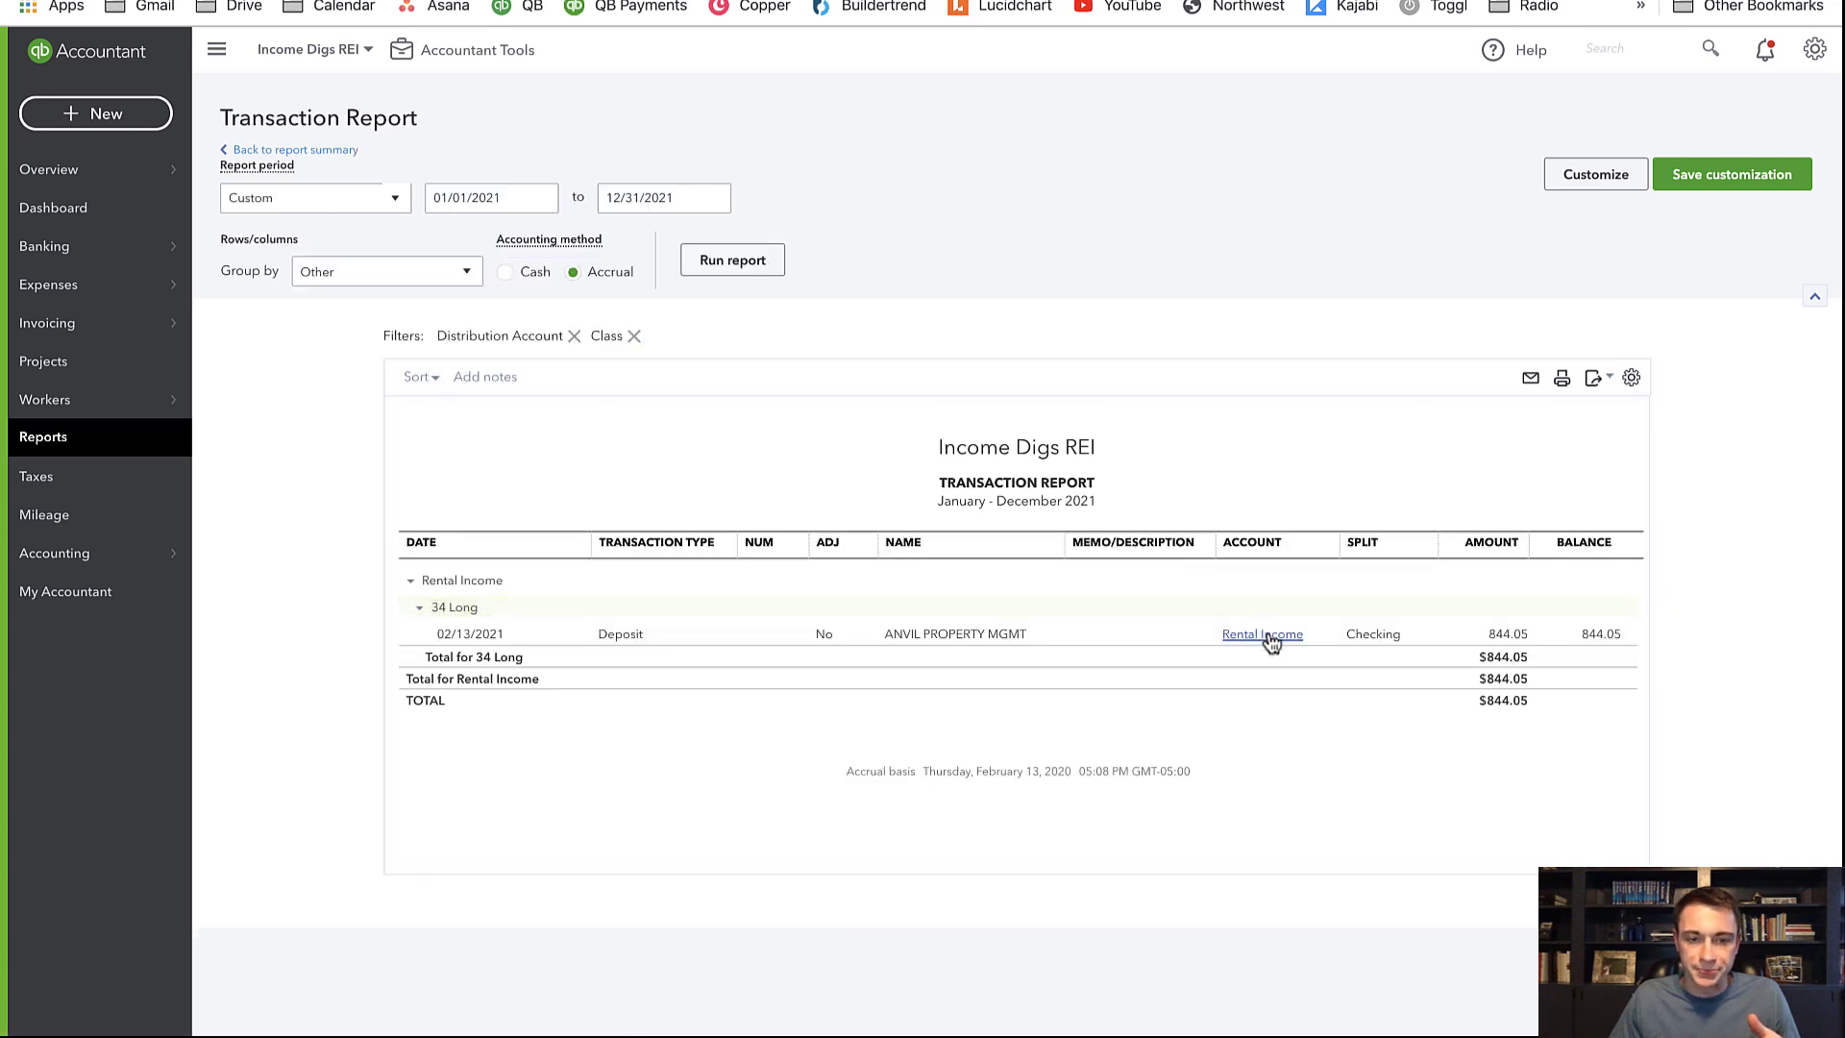
Open the $1,688.10 deposit from the report, delete it, and return to the PROPMGMT sheet
{"action": "left_click", "coordinate": [1267, 638]}
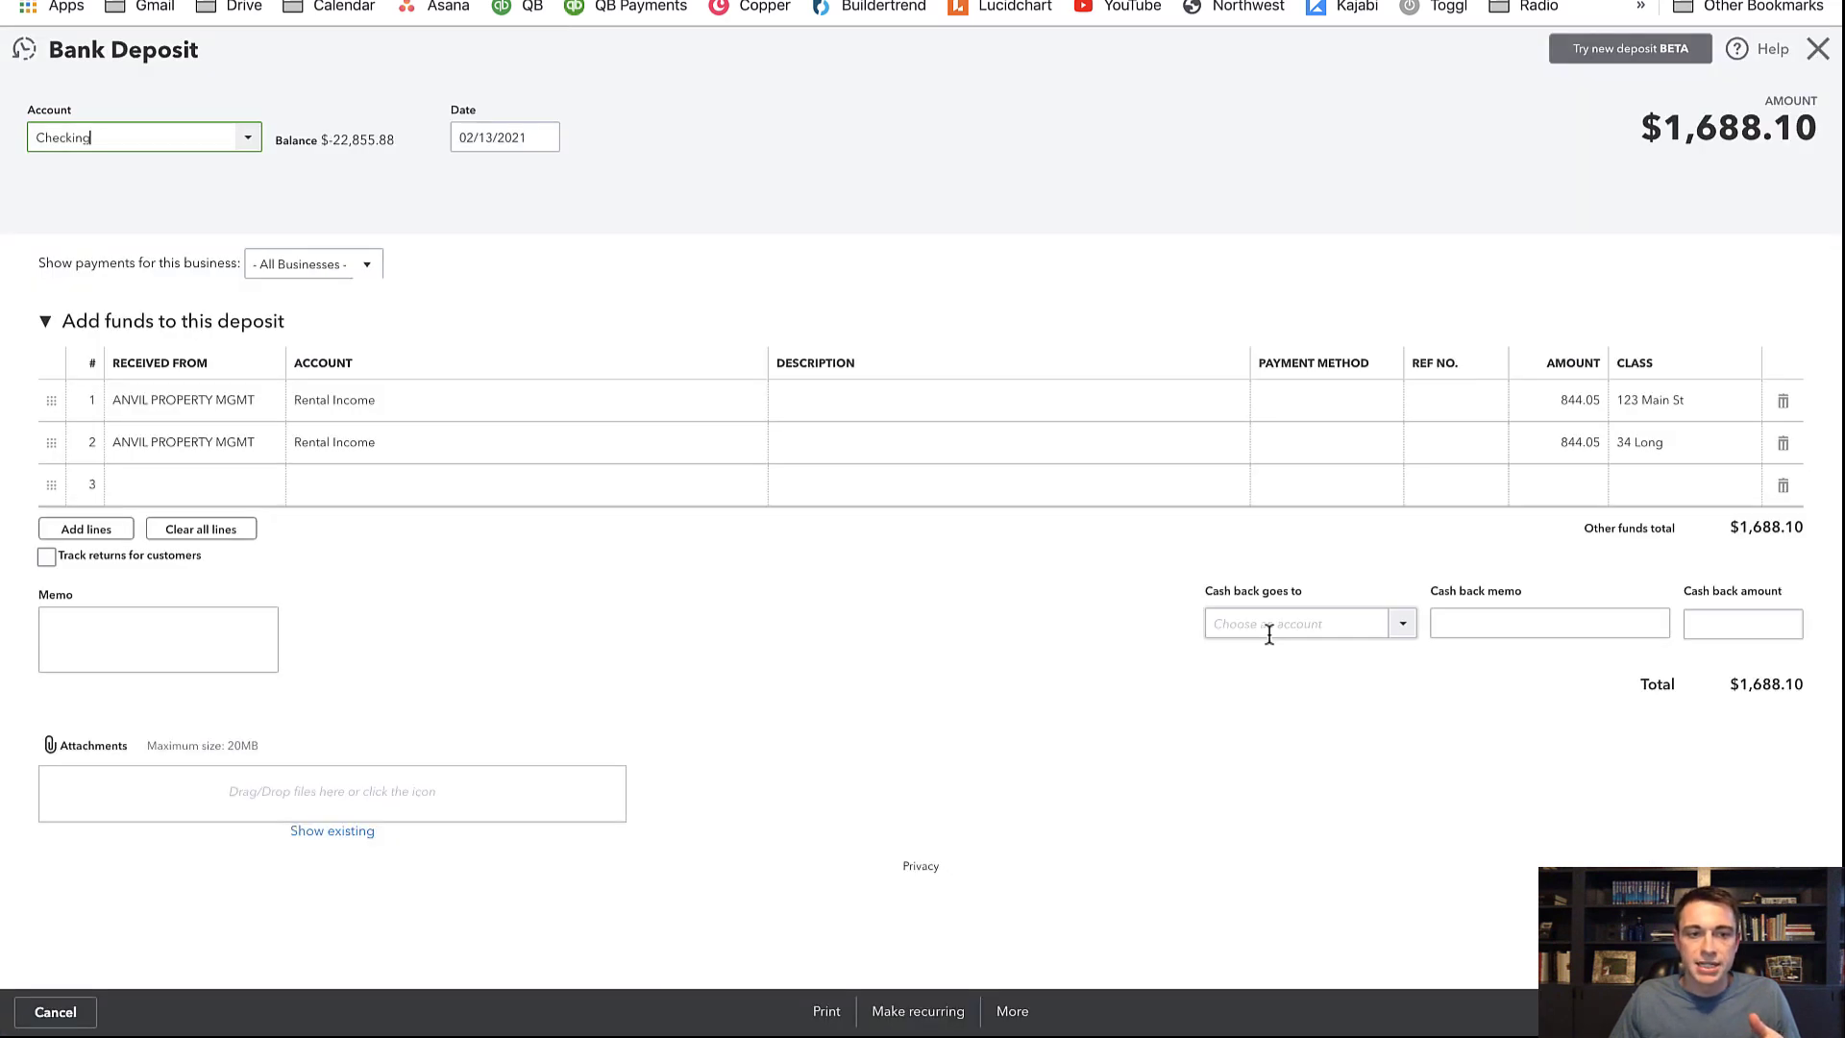
{"action": "left_click", "coordinate": [1017, 1014]}
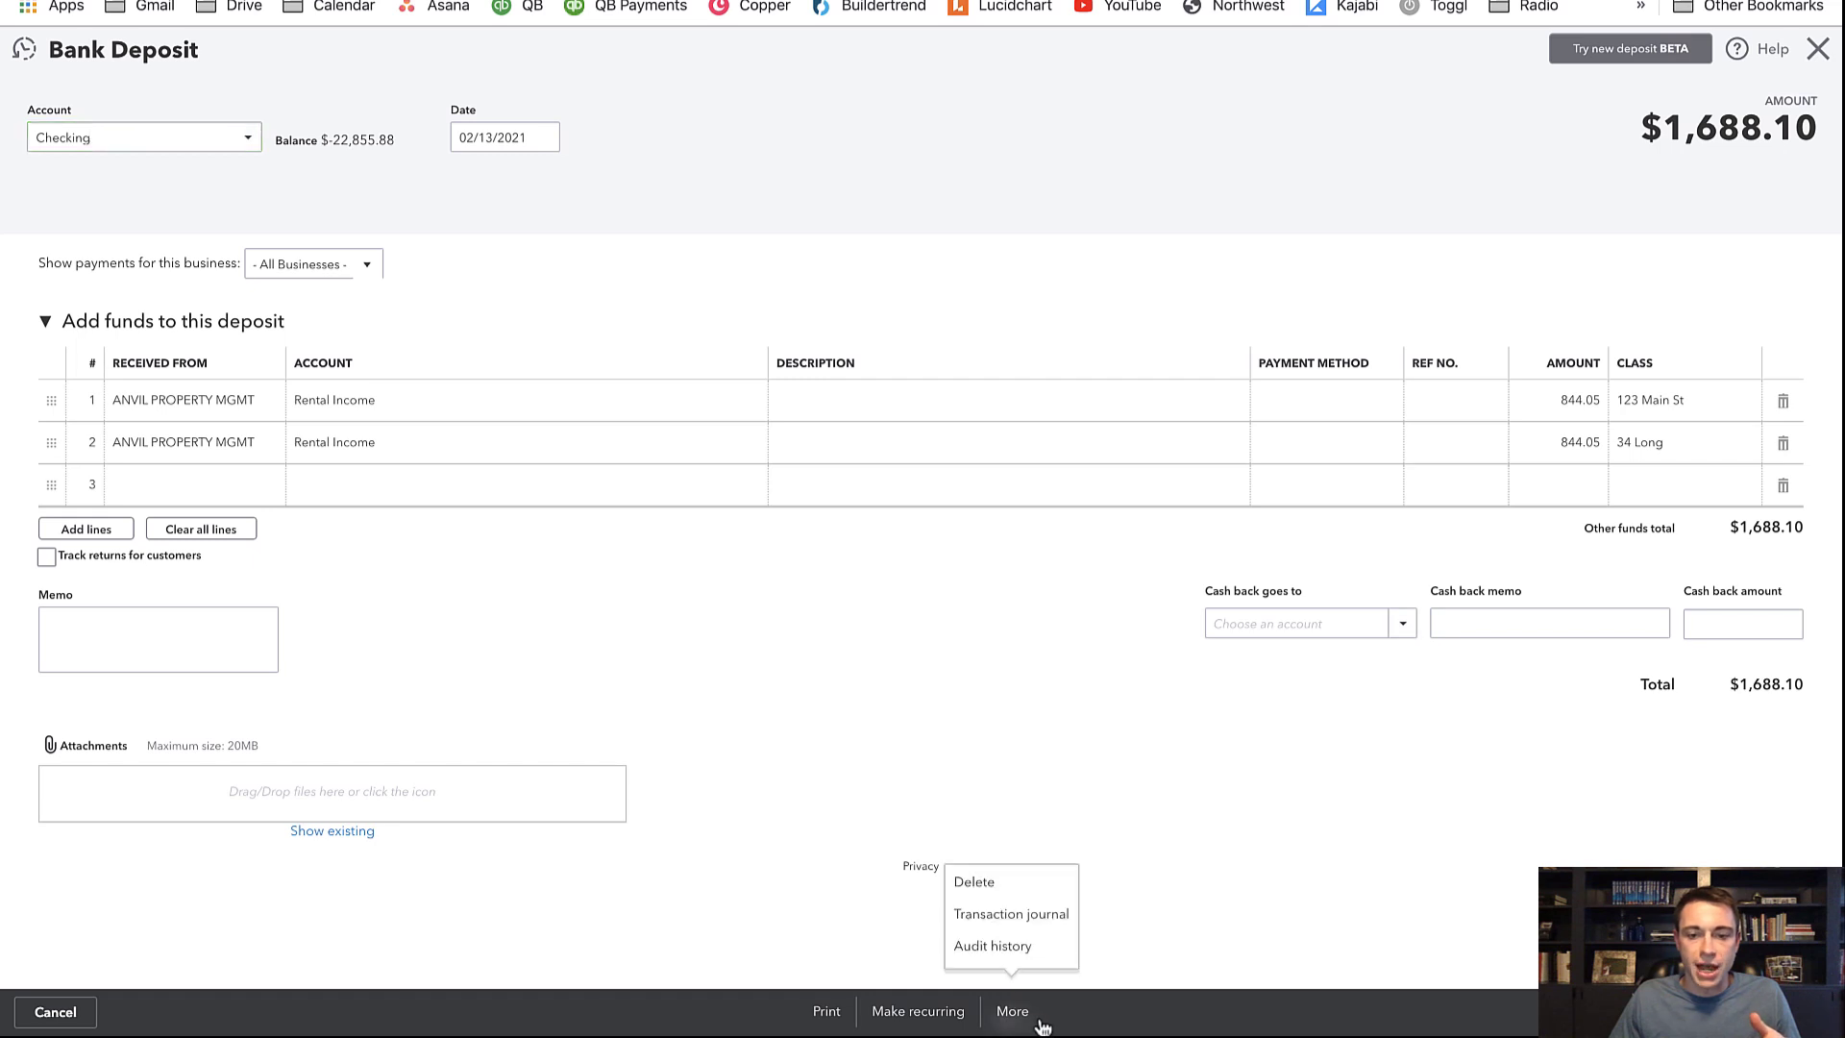
{"action": "left_click", "coordinate": [1011, 889]}
{"action": "left_click", "coordinate": [1059, 582]}
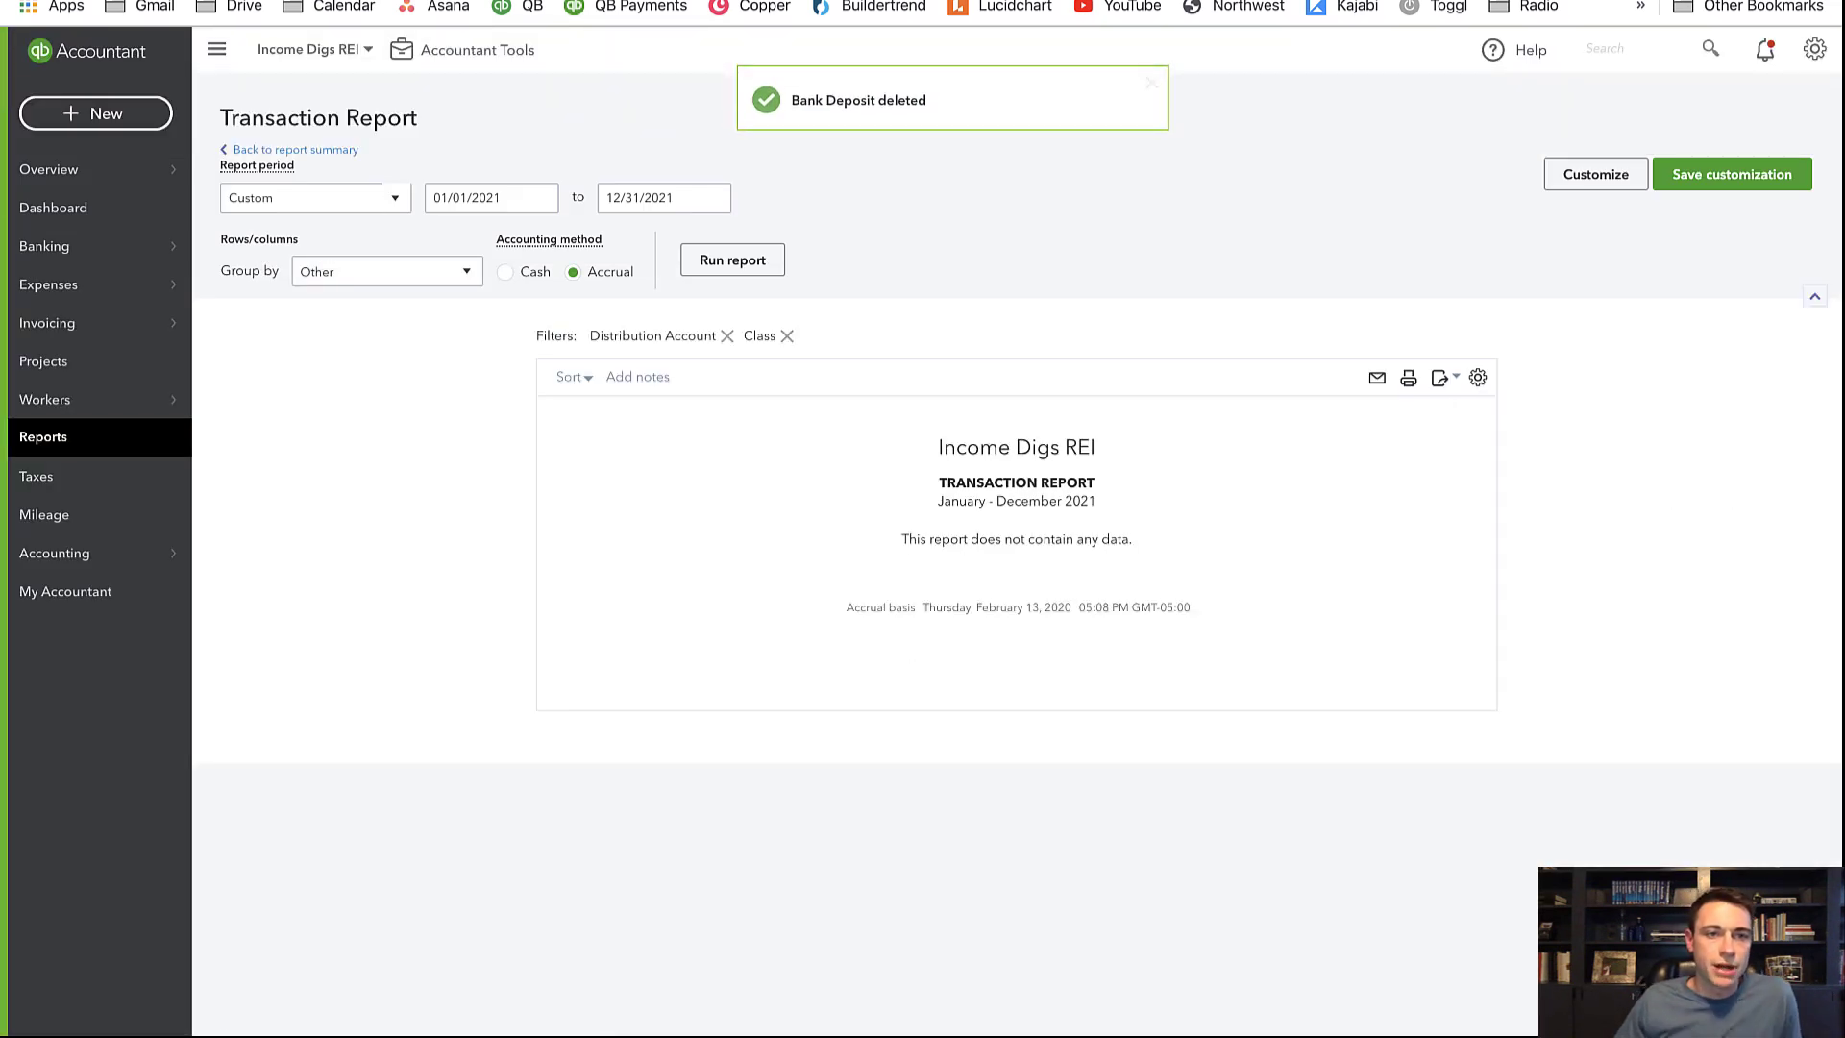
{"action": "left_click", "coordinate": [226, 2]}
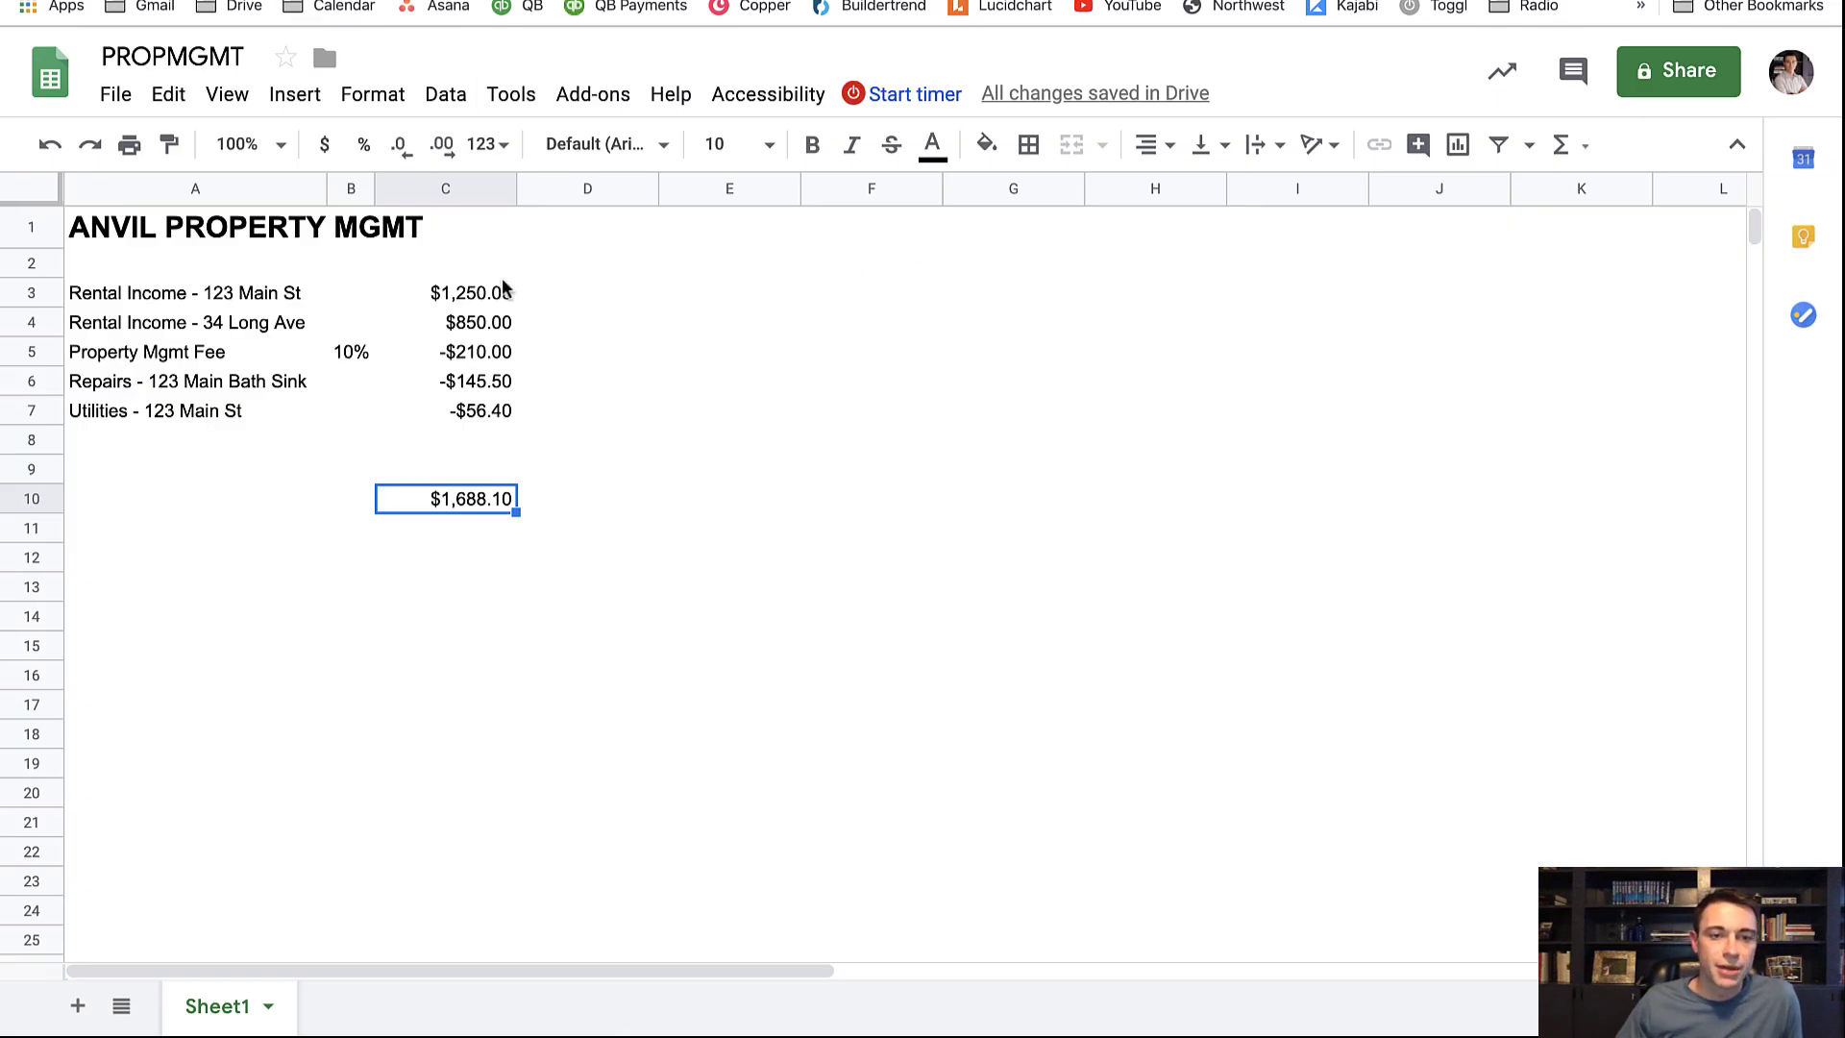
Select line-item descriptions A3:A7 in the sheet, then open QuickBooks' new-transaction list
{"action": "left_click_drag", "start_coordinate": [188, 300], "coordinate": [481, 411]}
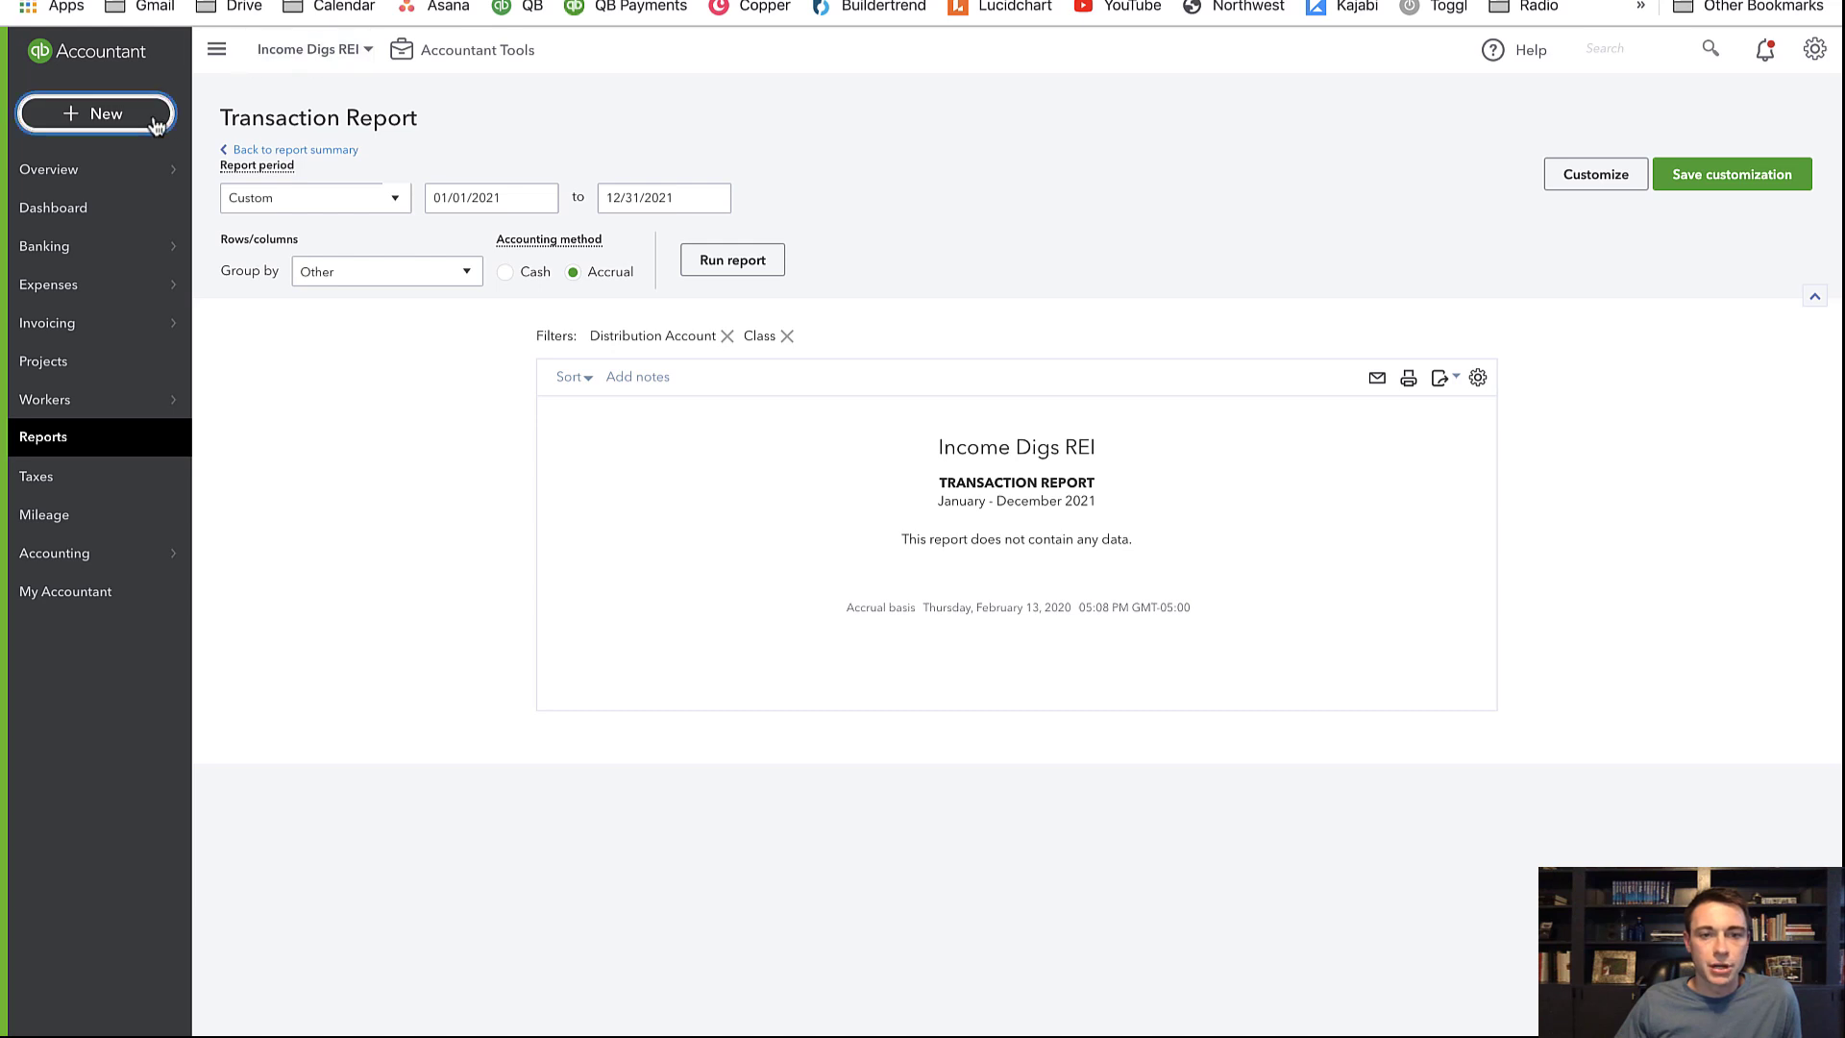
{"action": "left_click", "coordinate": [158, 119]}
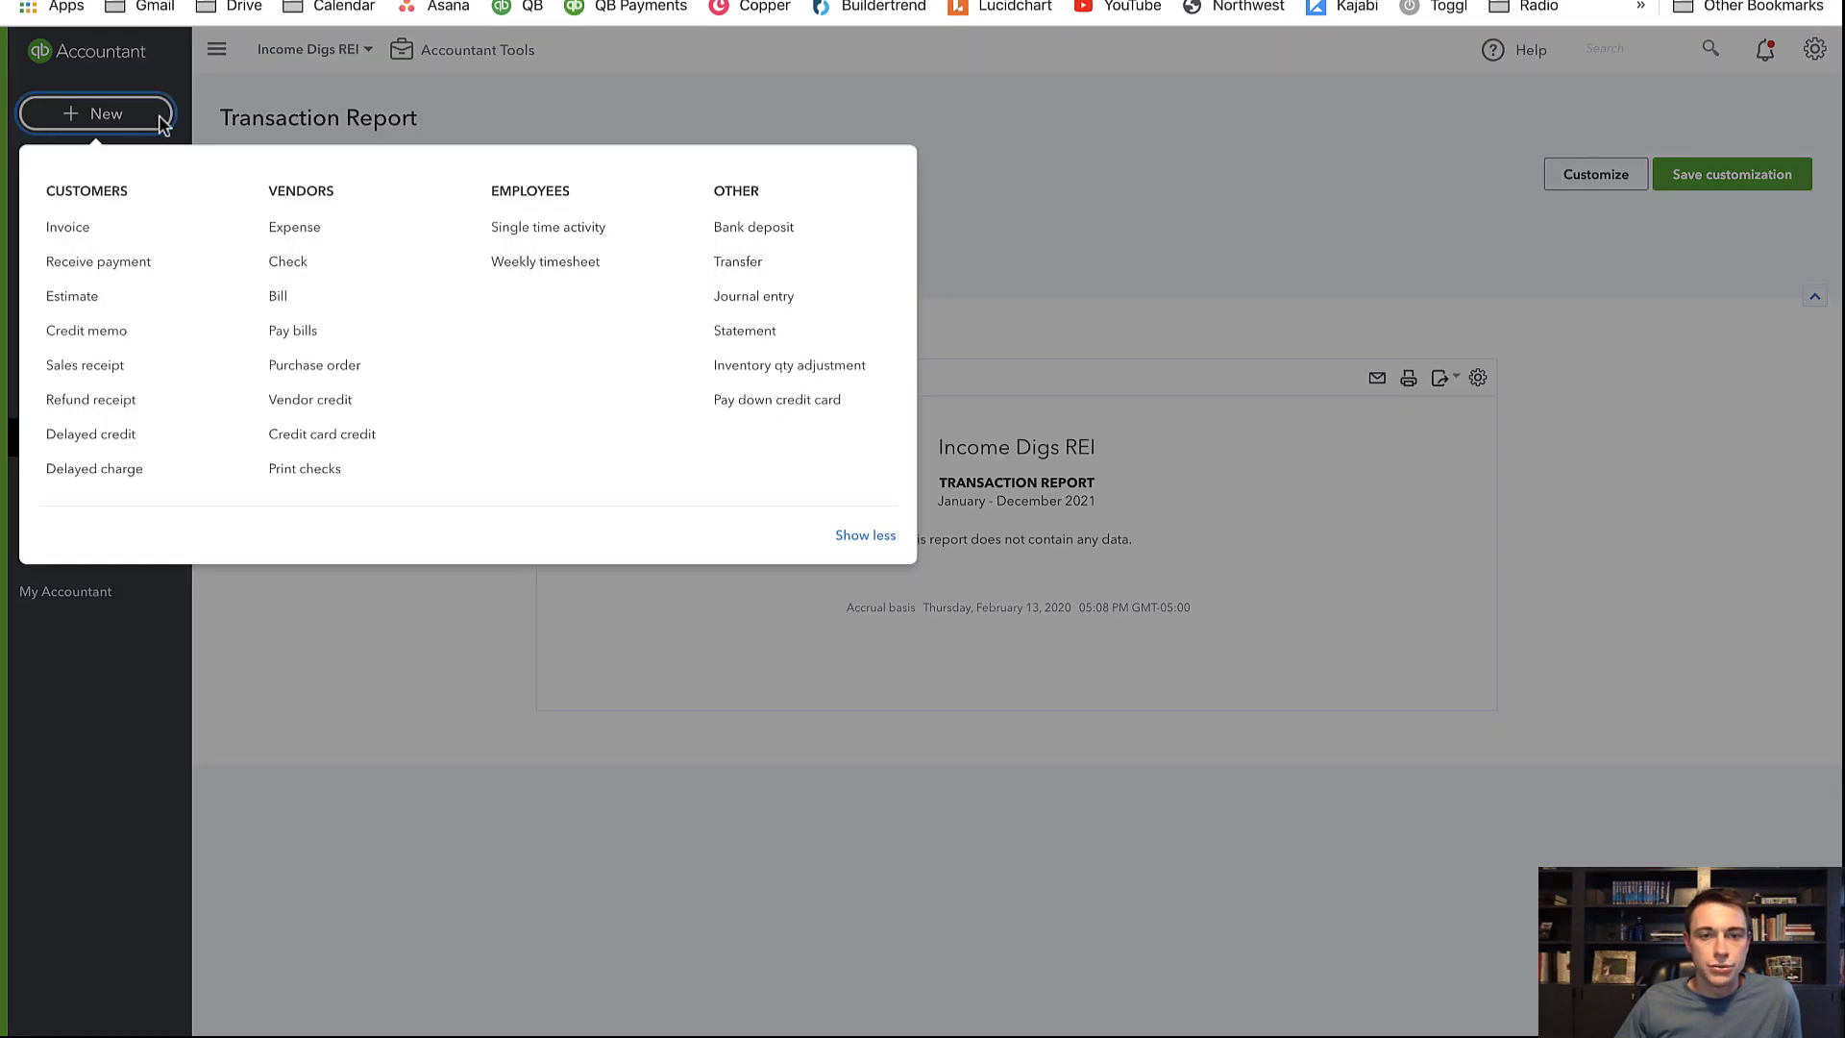
Start a new bank deposit and begin editing its first line
{"action": "left_click", "coordinate": [766, 232]}
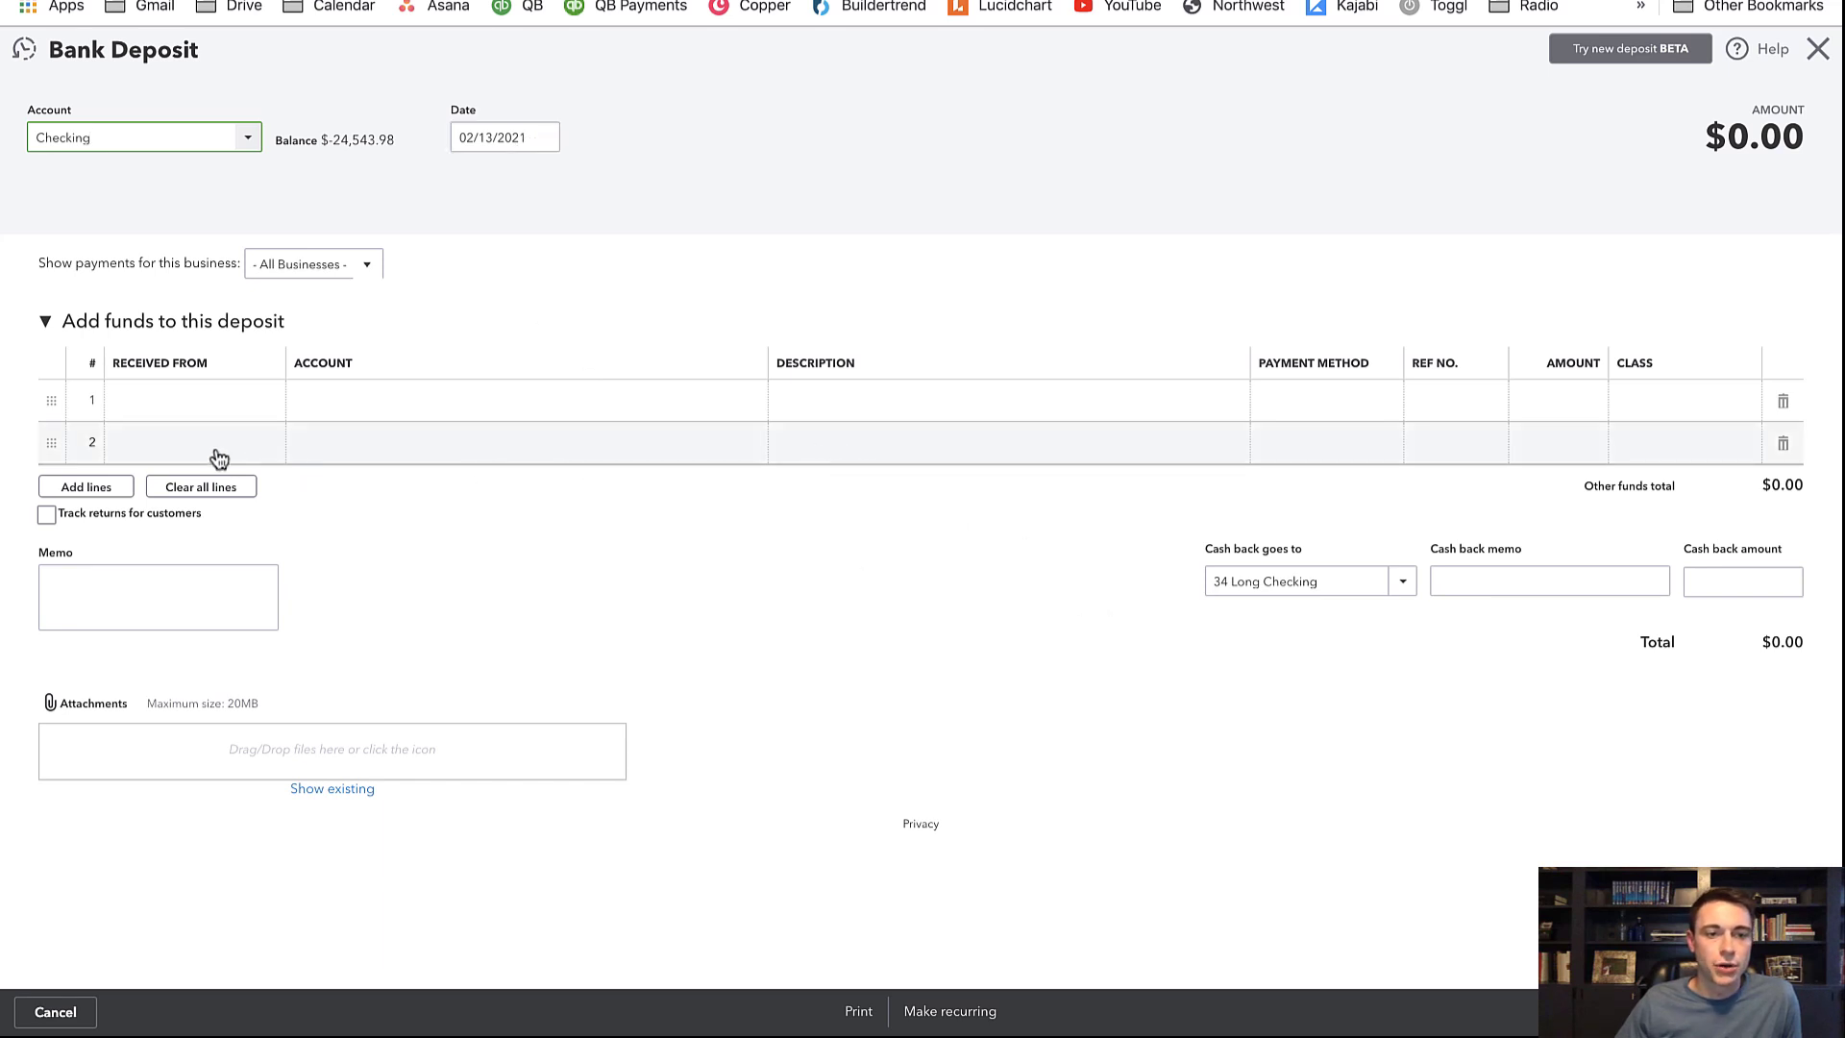
{"action": "left_click", "coordinate": [176, 405]}
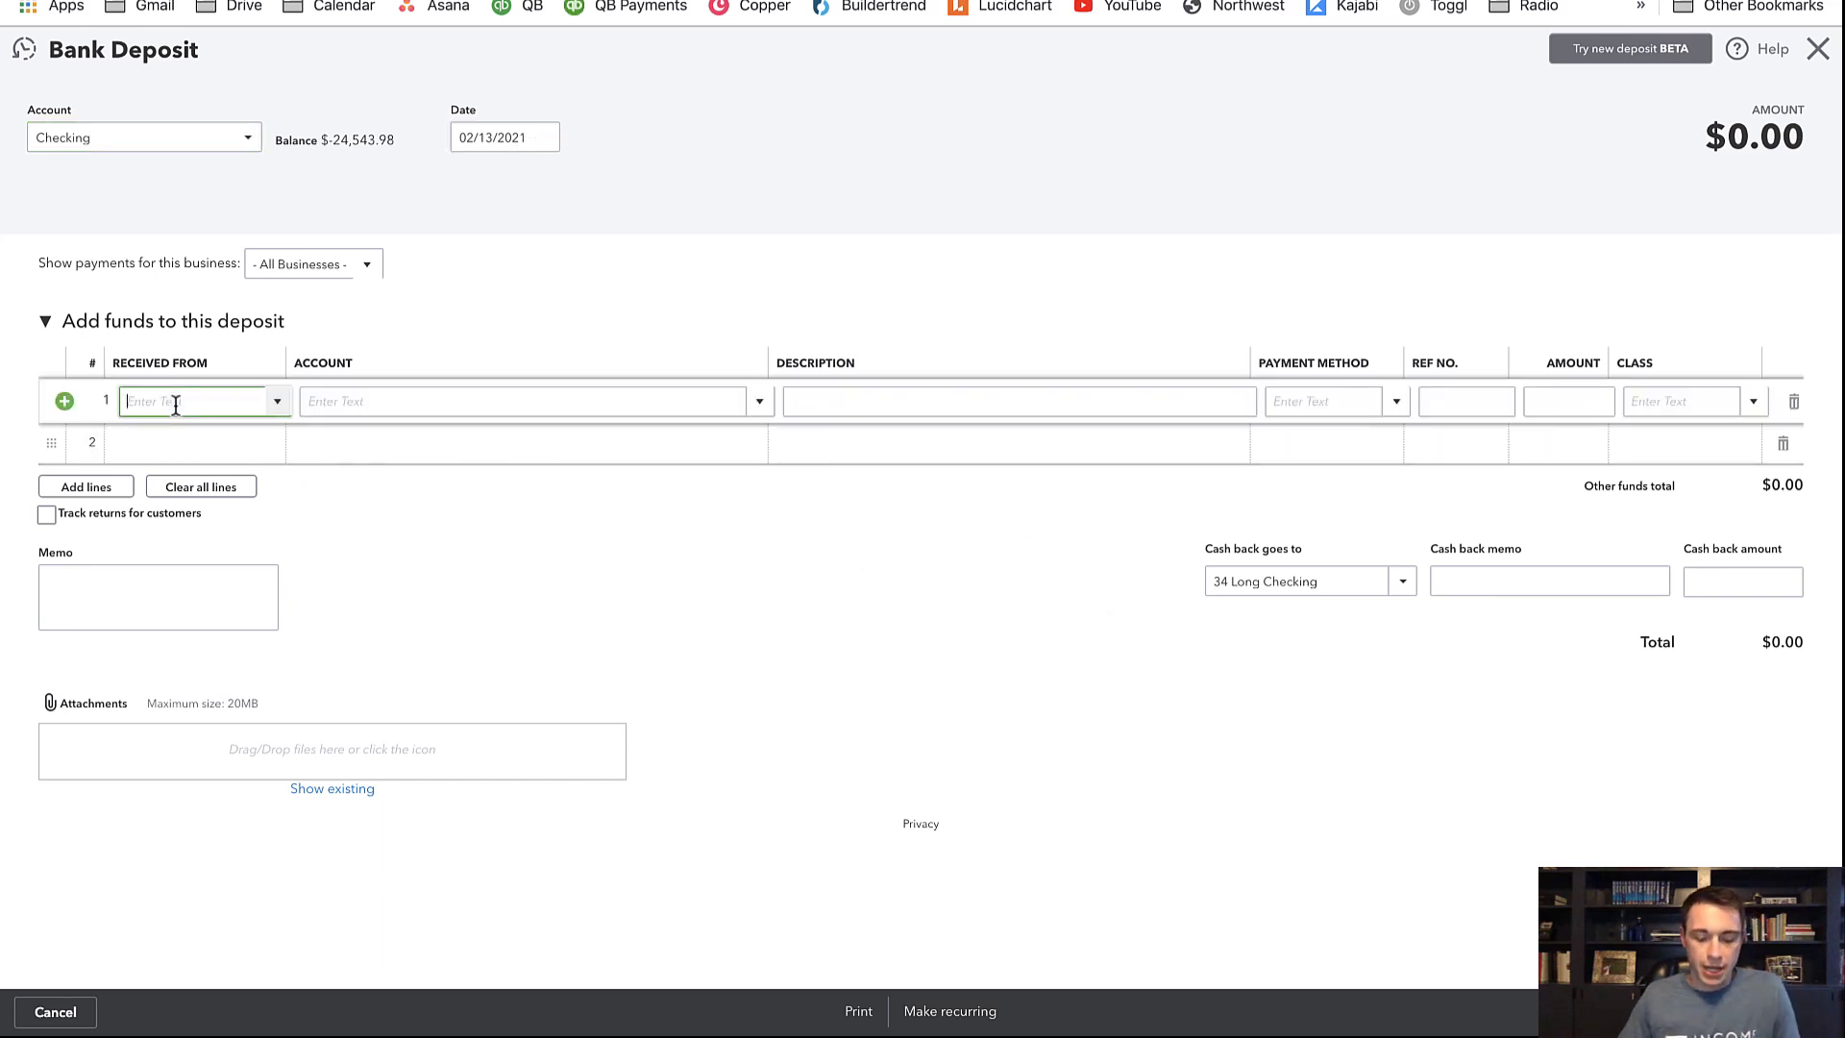
Fill line 1 with payer ANVIL PROPERTY MGMT, account Rental Income, and description Rental Income
{"action": "type", "text": "anvil"}
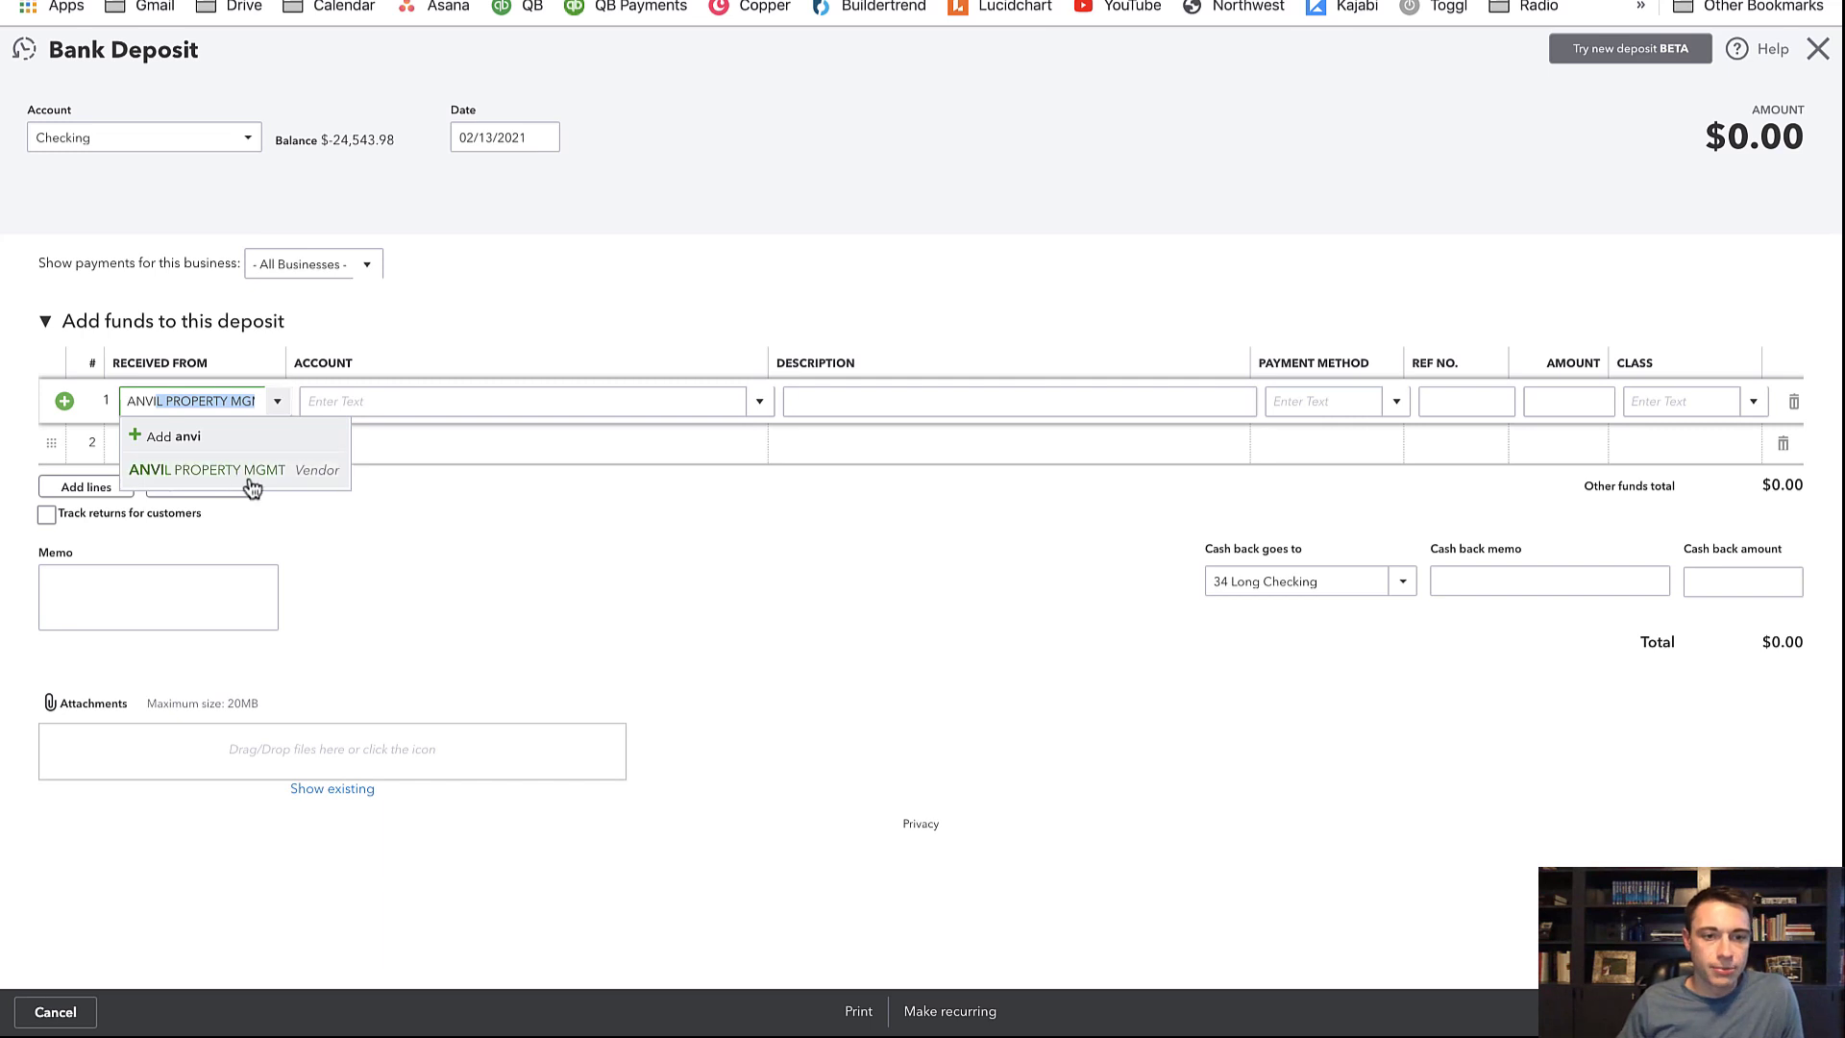
{"action": "left_click", "coordinate": [252, 473]}
{"action": "left_click", "coordinate": [465, 399]}
{"action": "type", "text": "rental"}
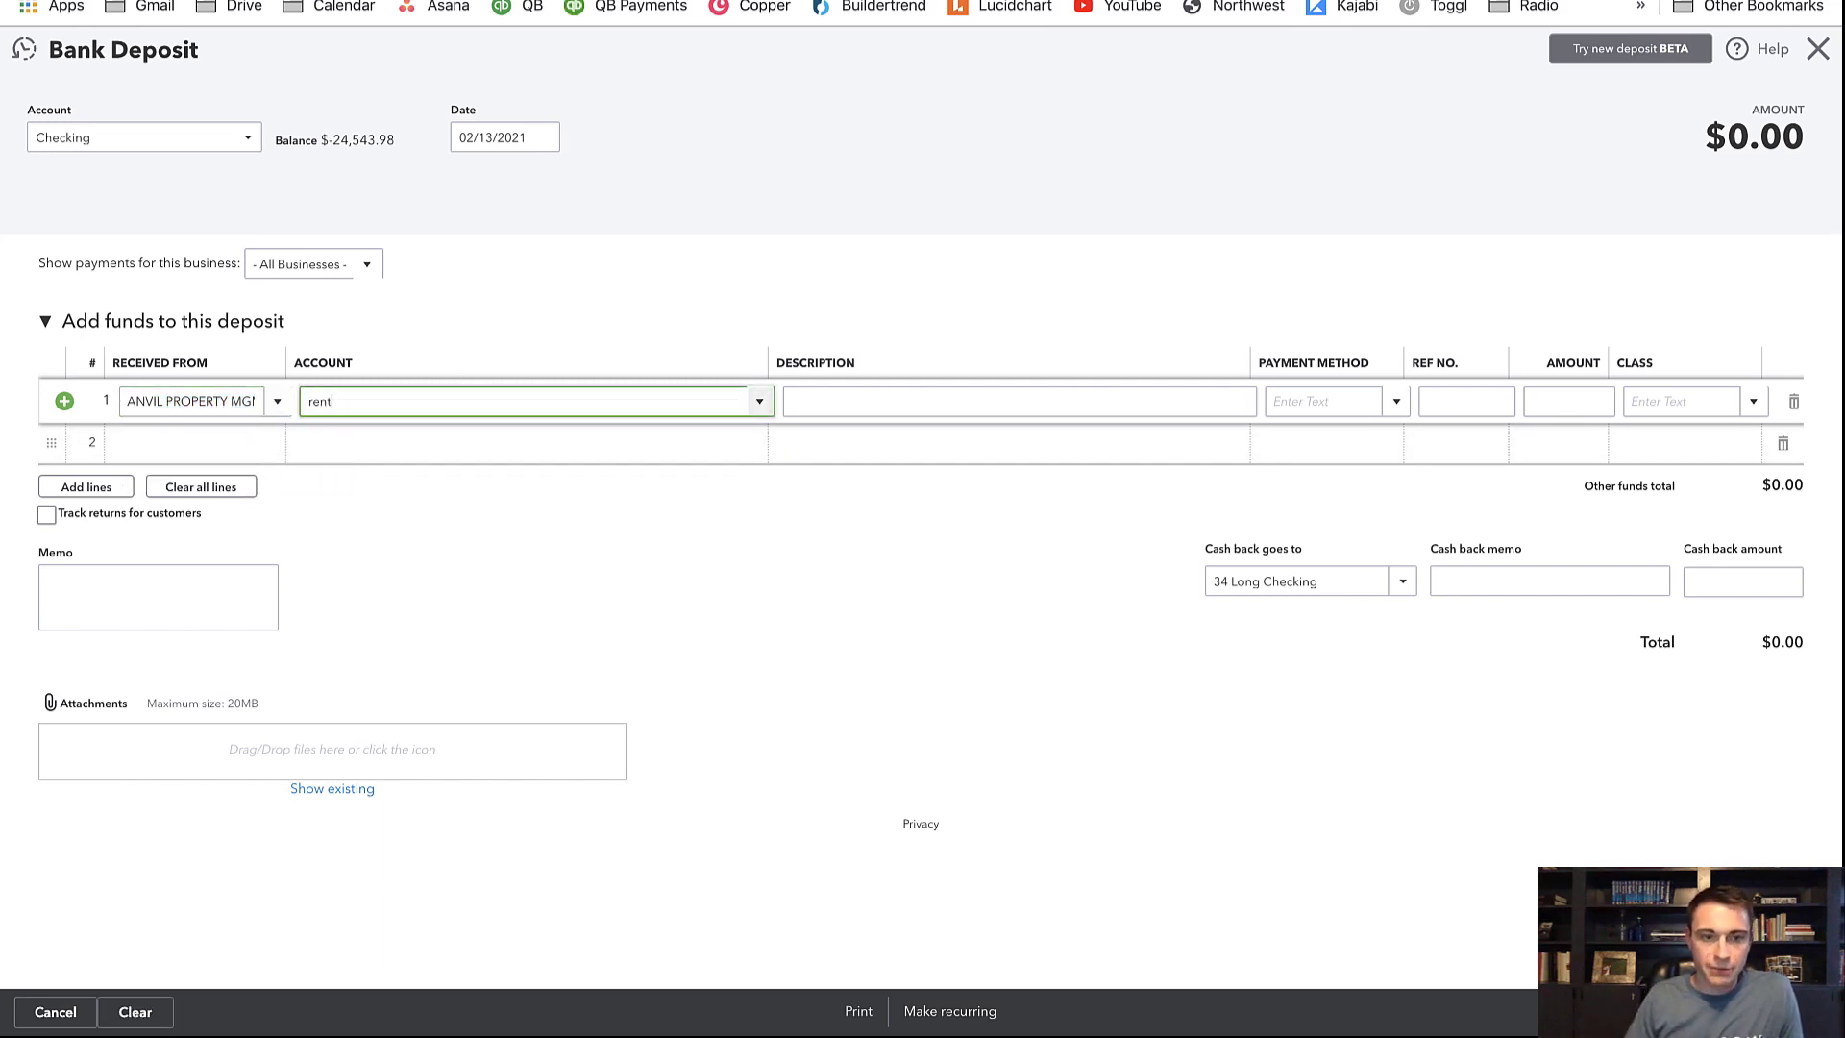
{"action": "left_click", "coordinate": [477, 470]}
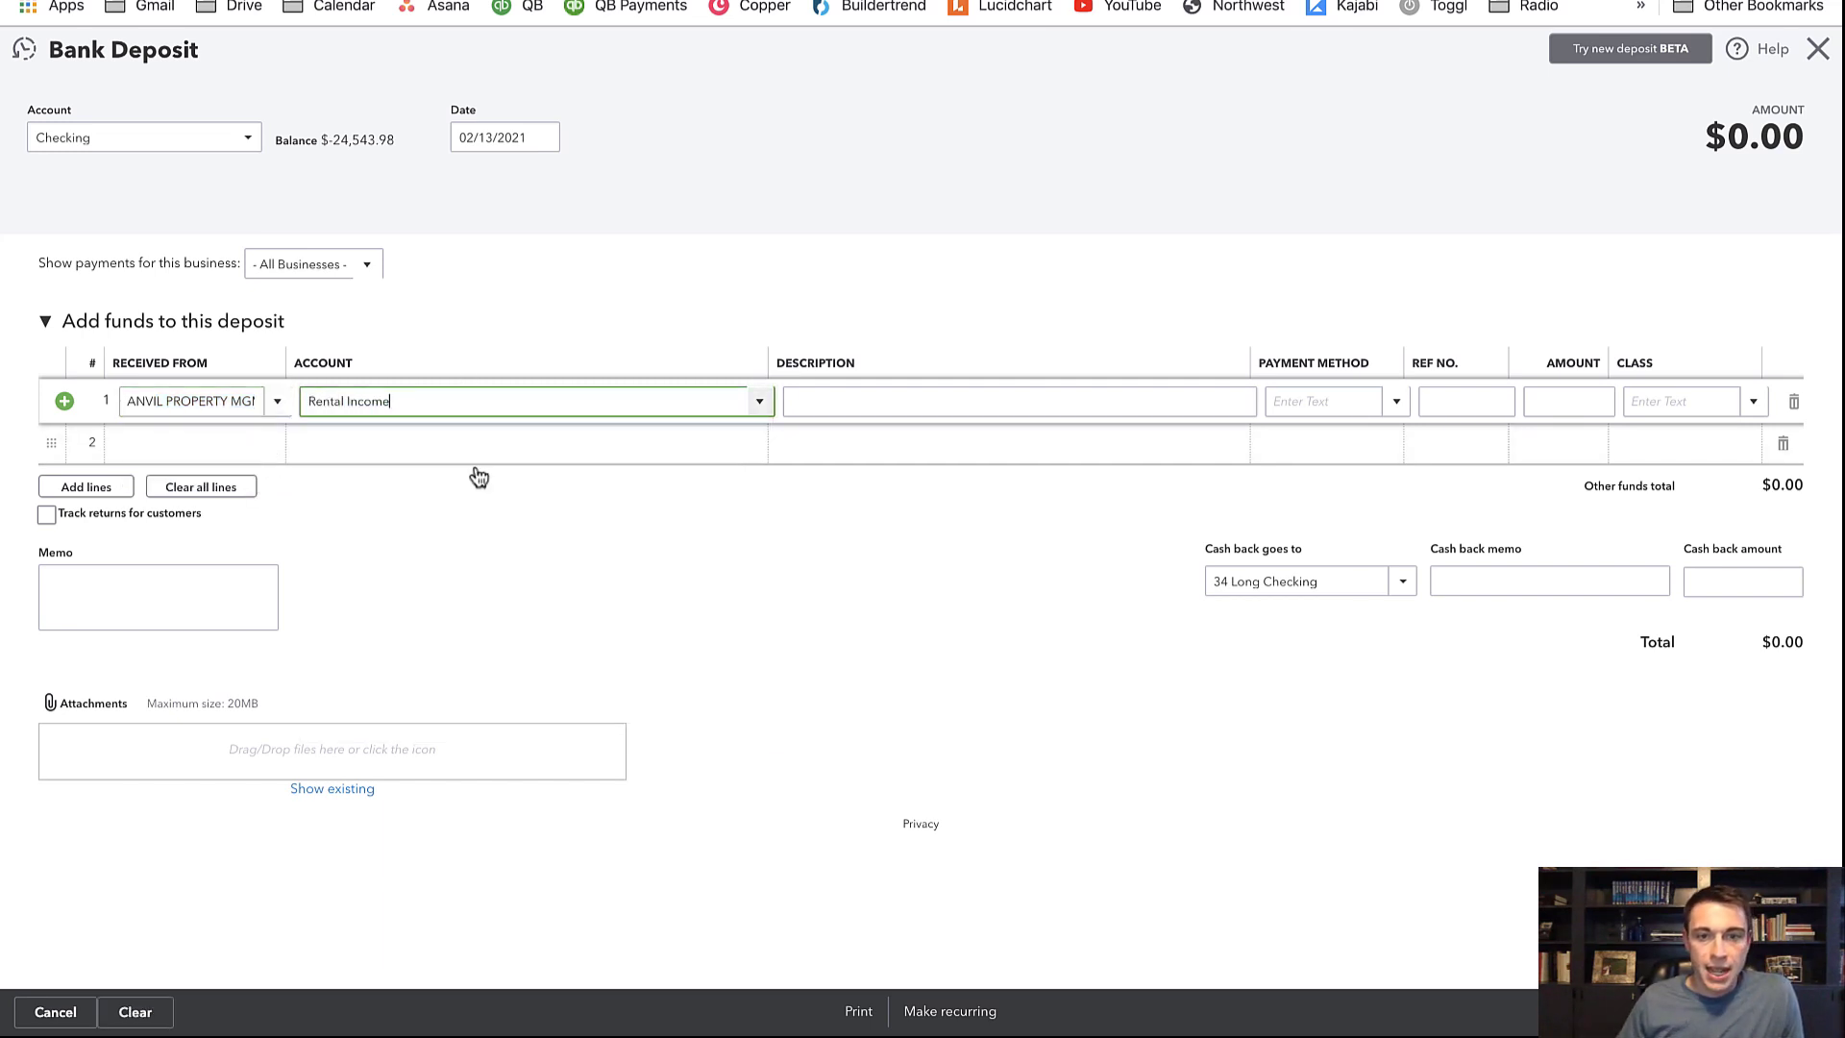
{"action": "left_click", "coordinate": [958, 396]}
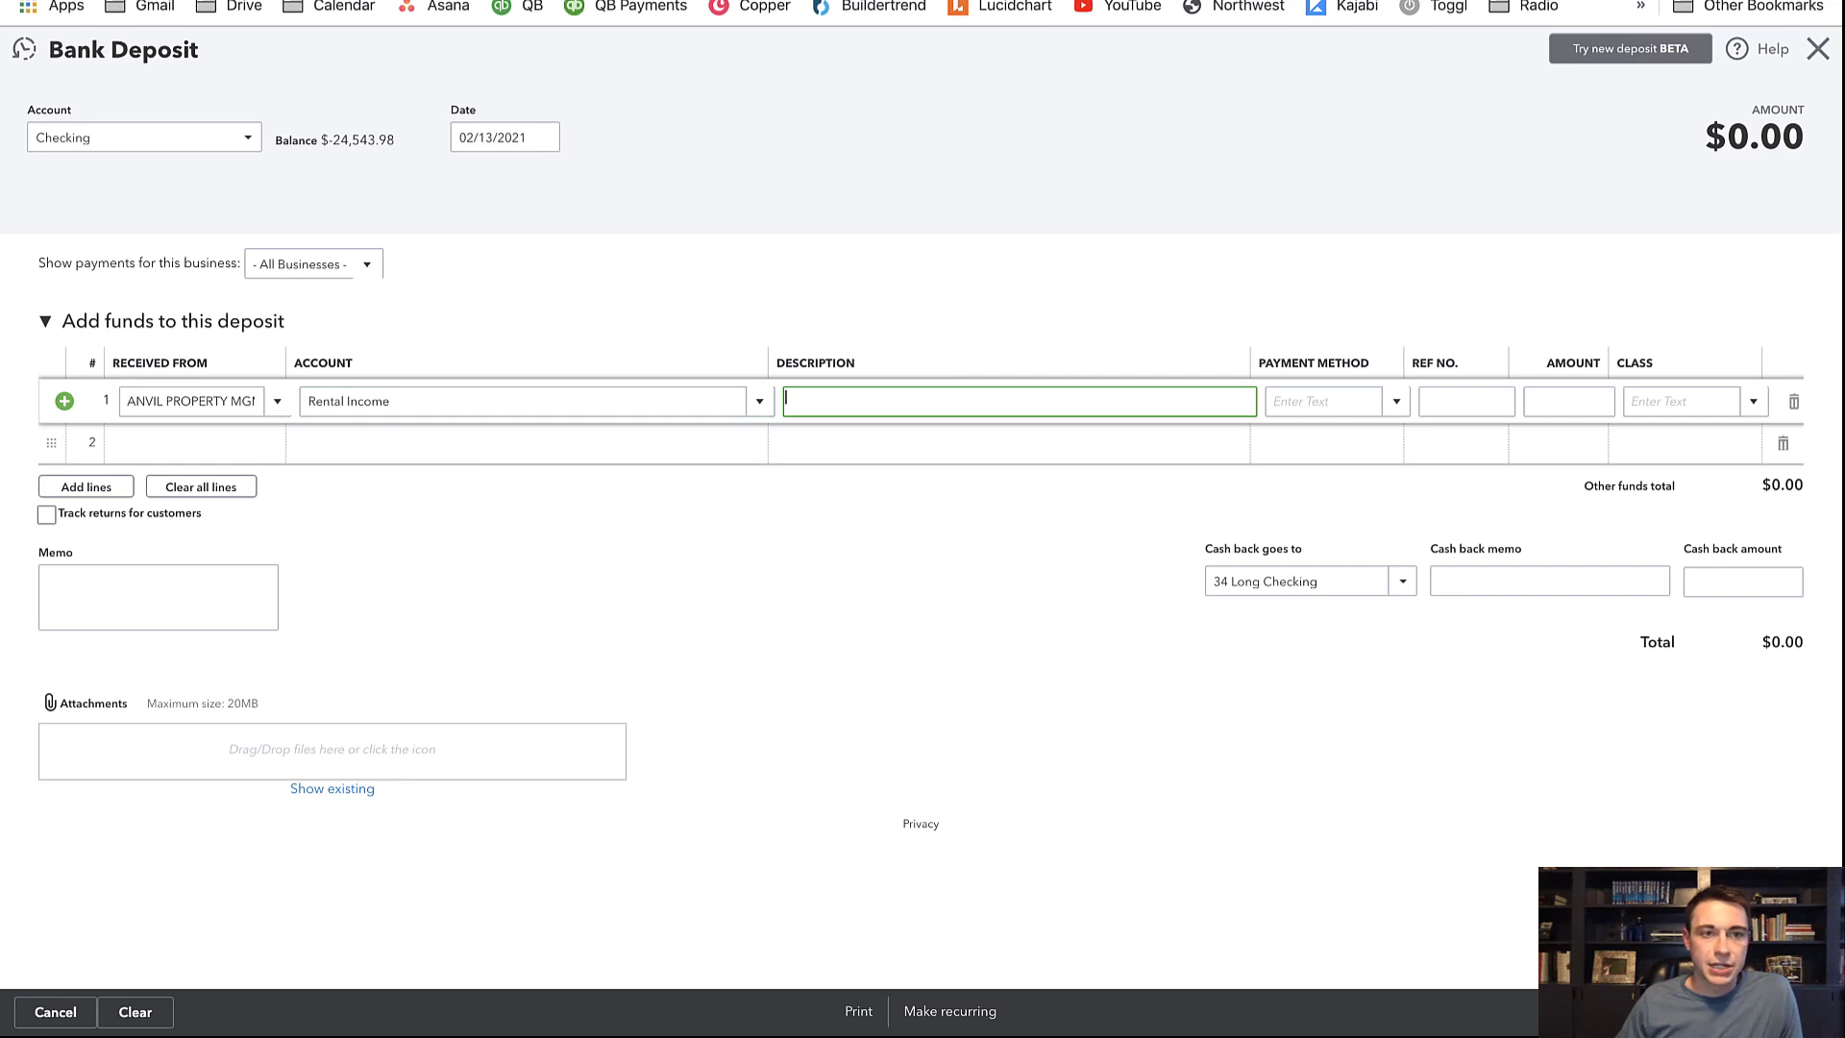
{"action": "type", "text": "Rental Income"}
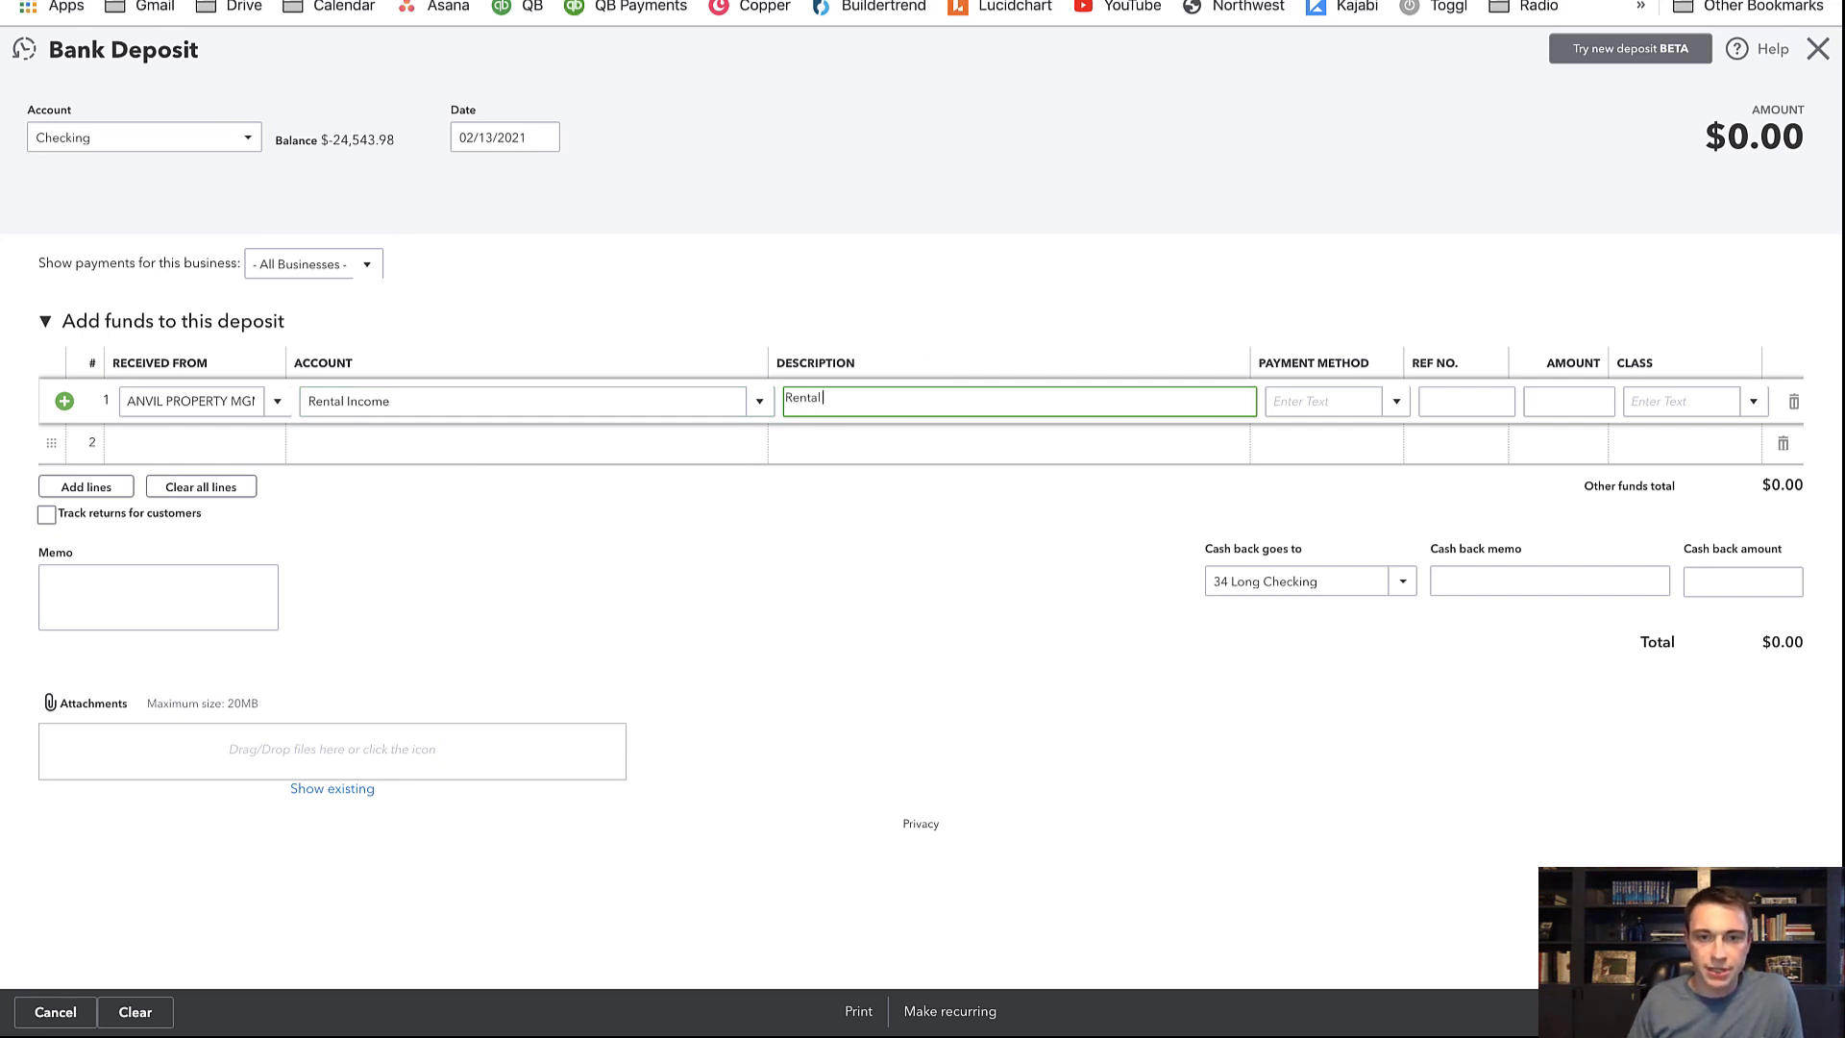
Date the deposit 02/01/2021 and give line 1 amount 1,250.00 with class 123 Main St
{"action": "left_click", "coordinate": [498, 137]}
{"action": "type", "text": "2/1"}
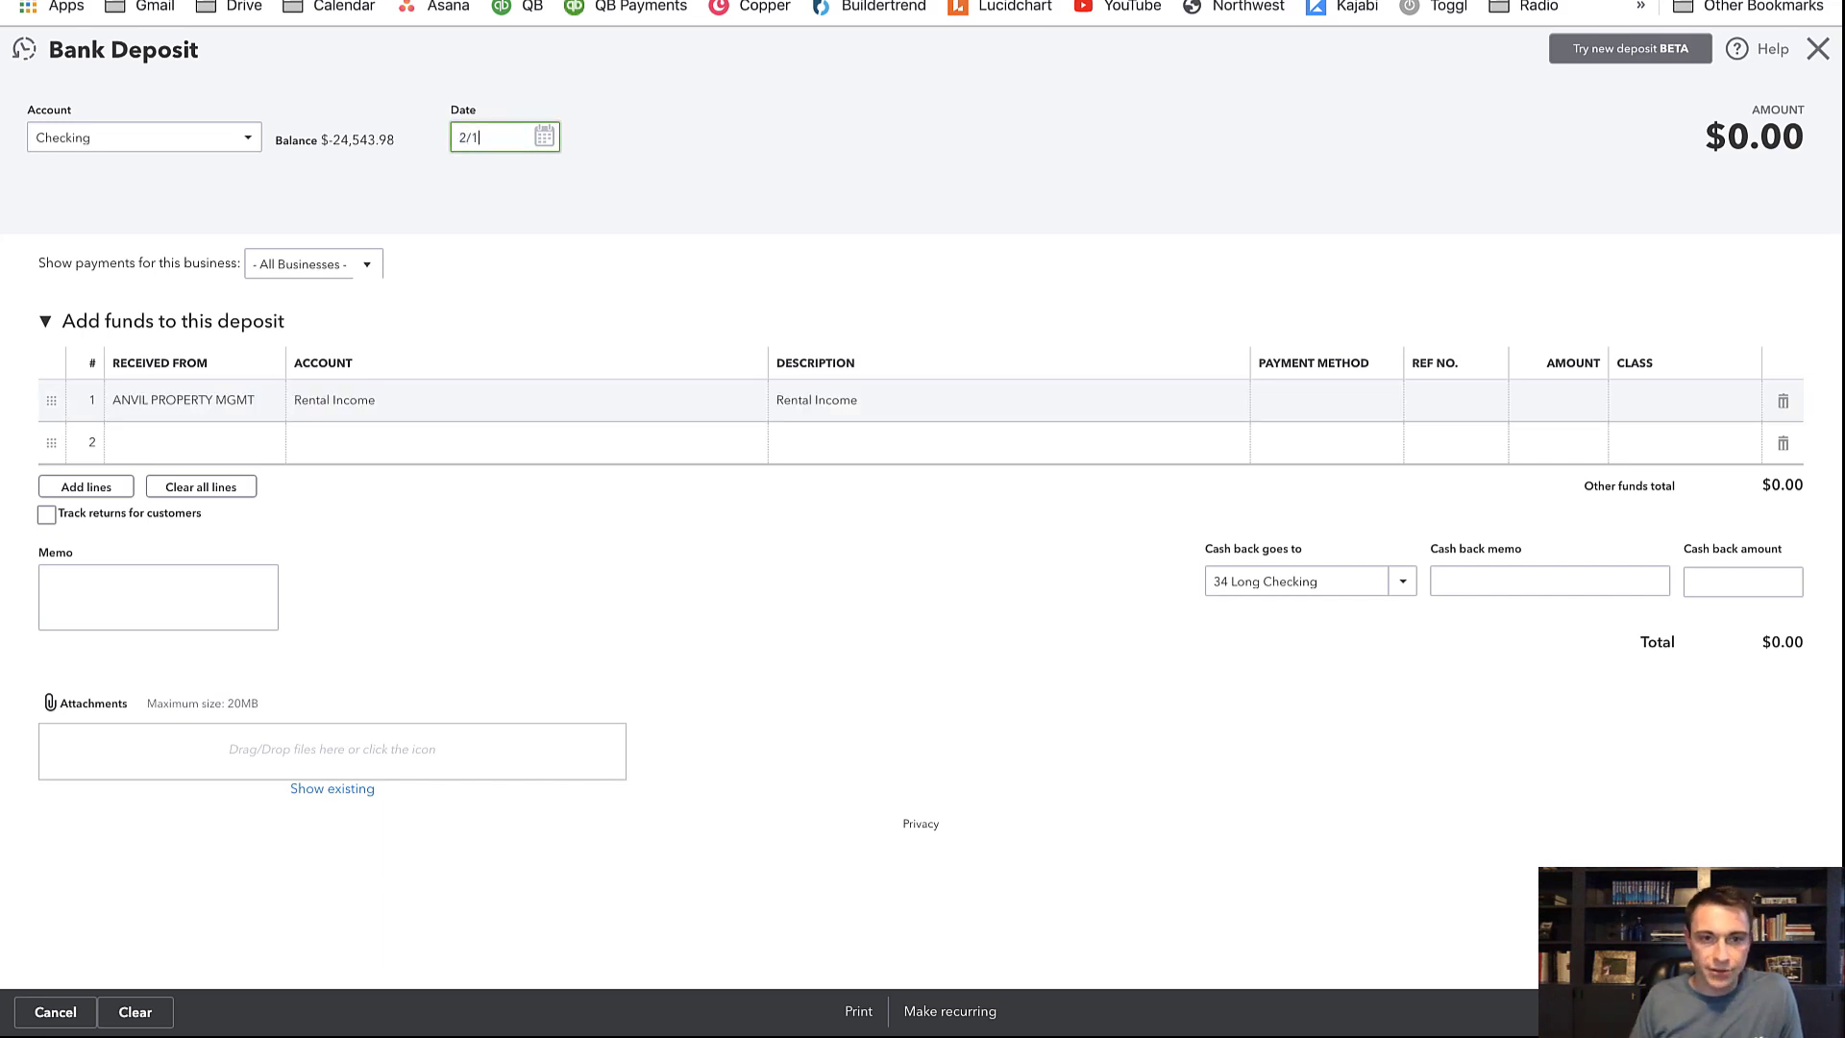
{"action": "key", "text": "Tab"}
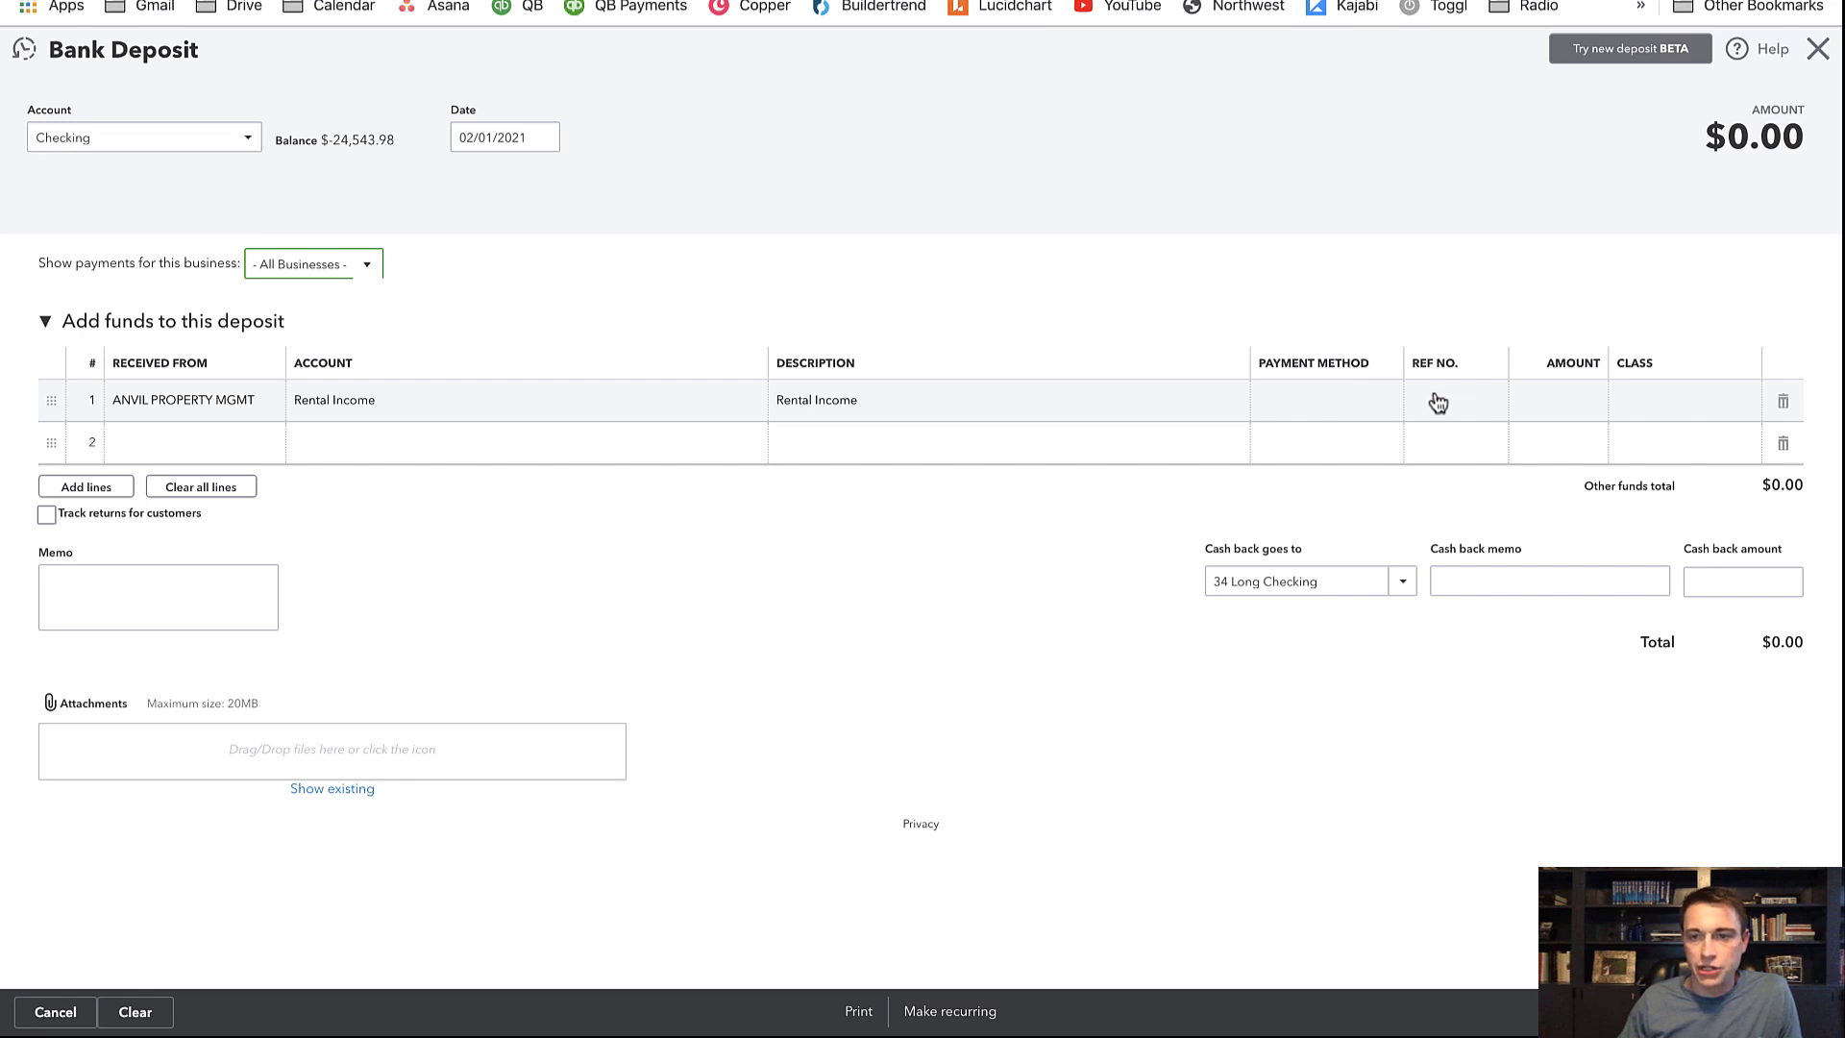
{"action": "left_click", "coordinate": [1574, 404]}
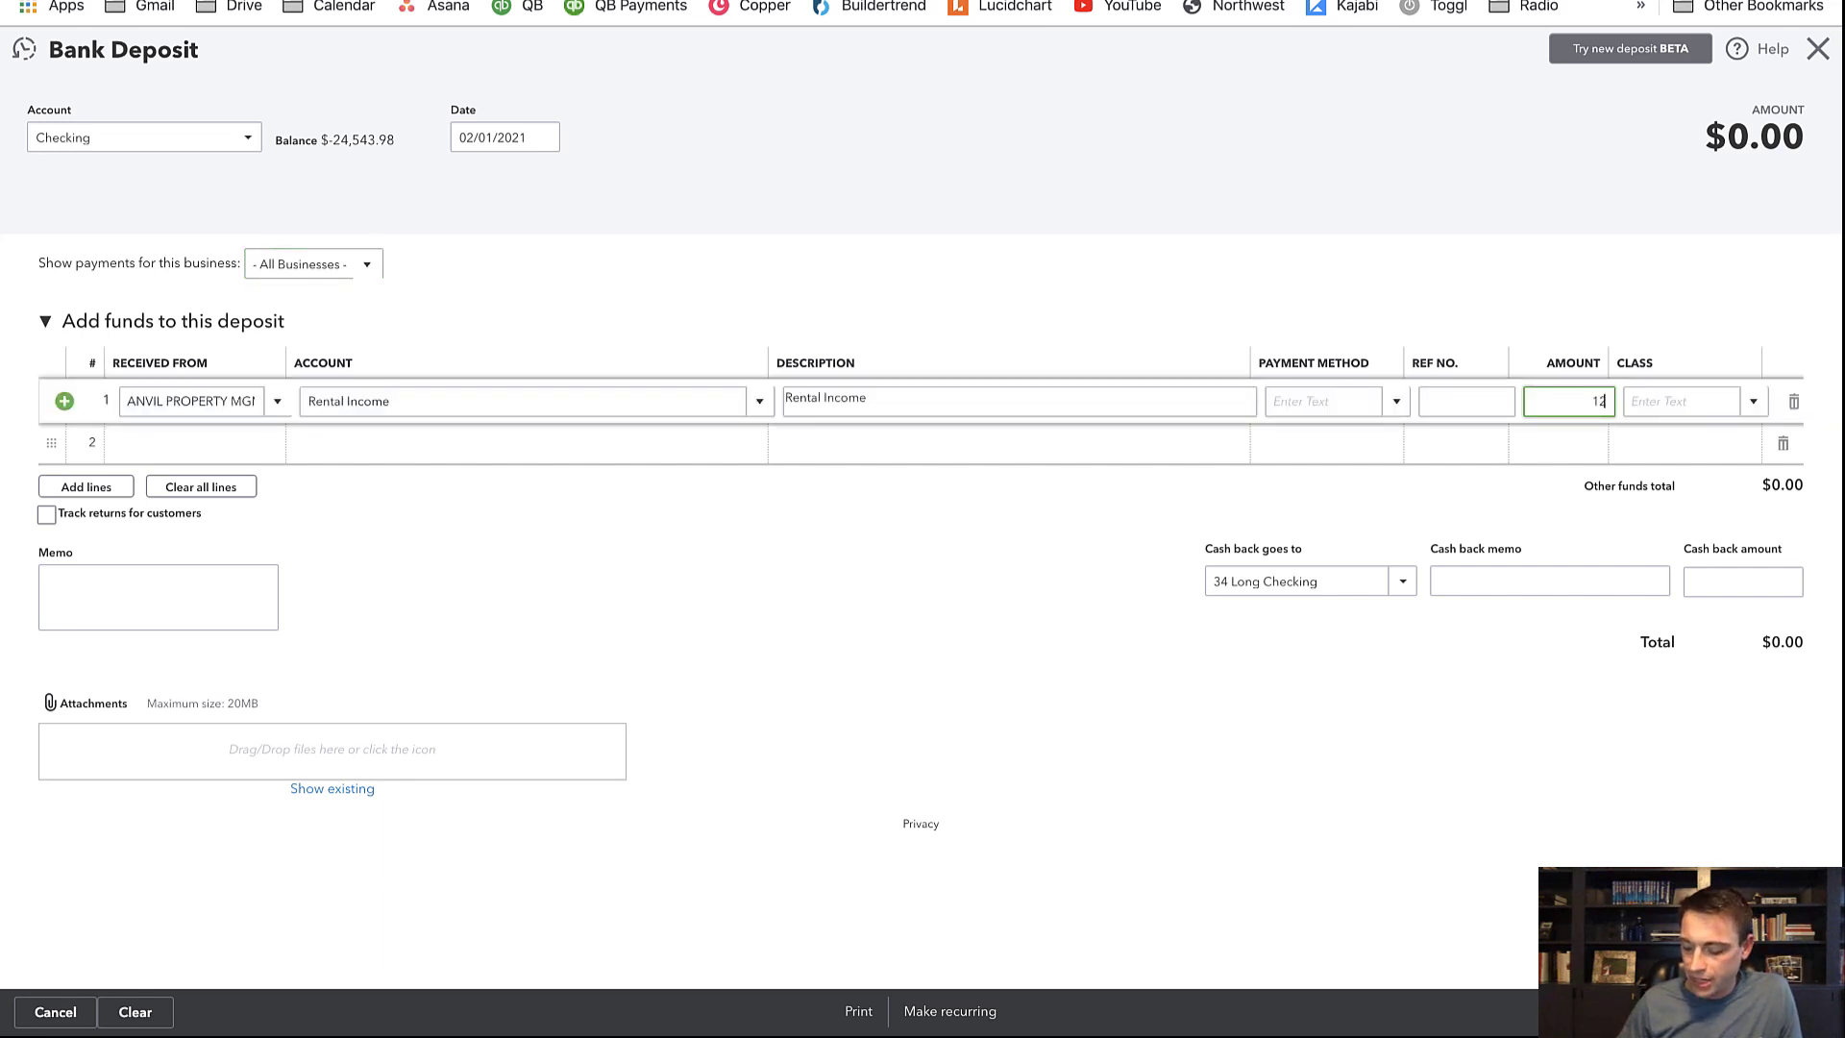
{"action": "key", "text": "Tab"}
{"action": "type", "text": "123"}
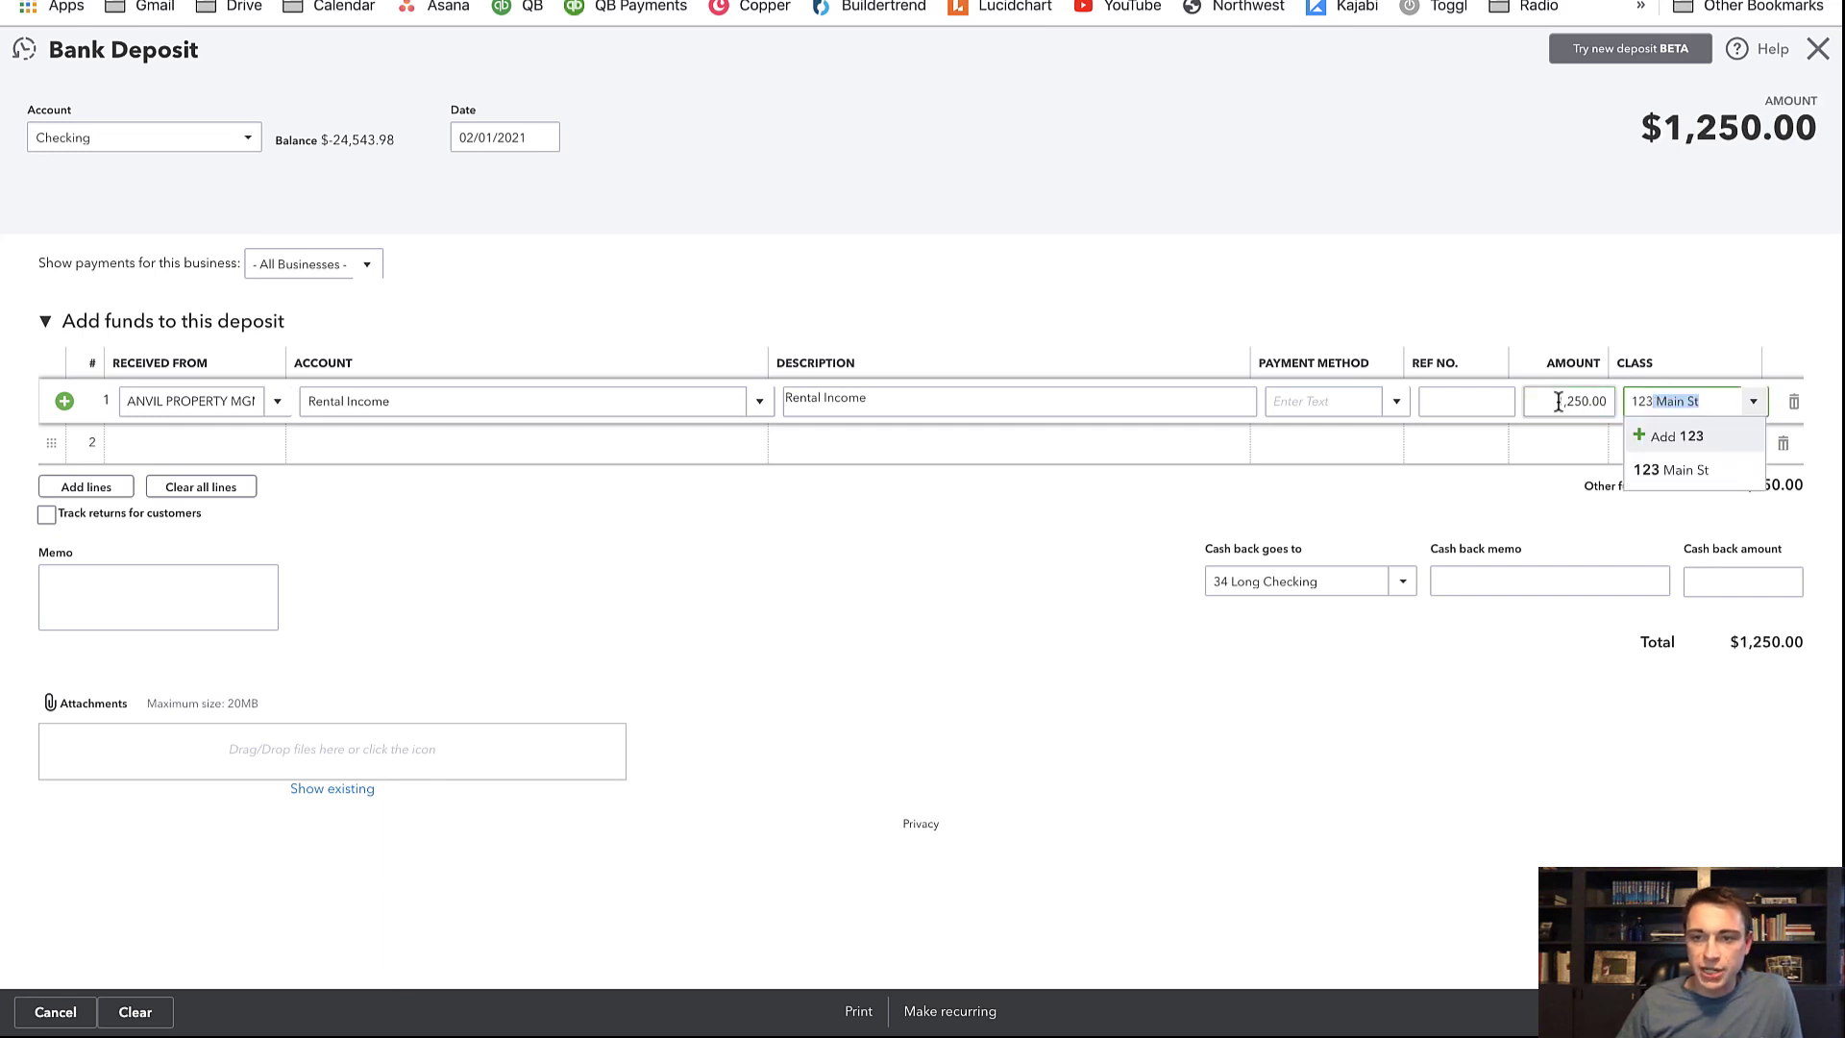
{"action": "key", "text": "Down"}
{"action": "key", "text": "Return"}
{"action": "left_click", "coordinate": [241, 2]}
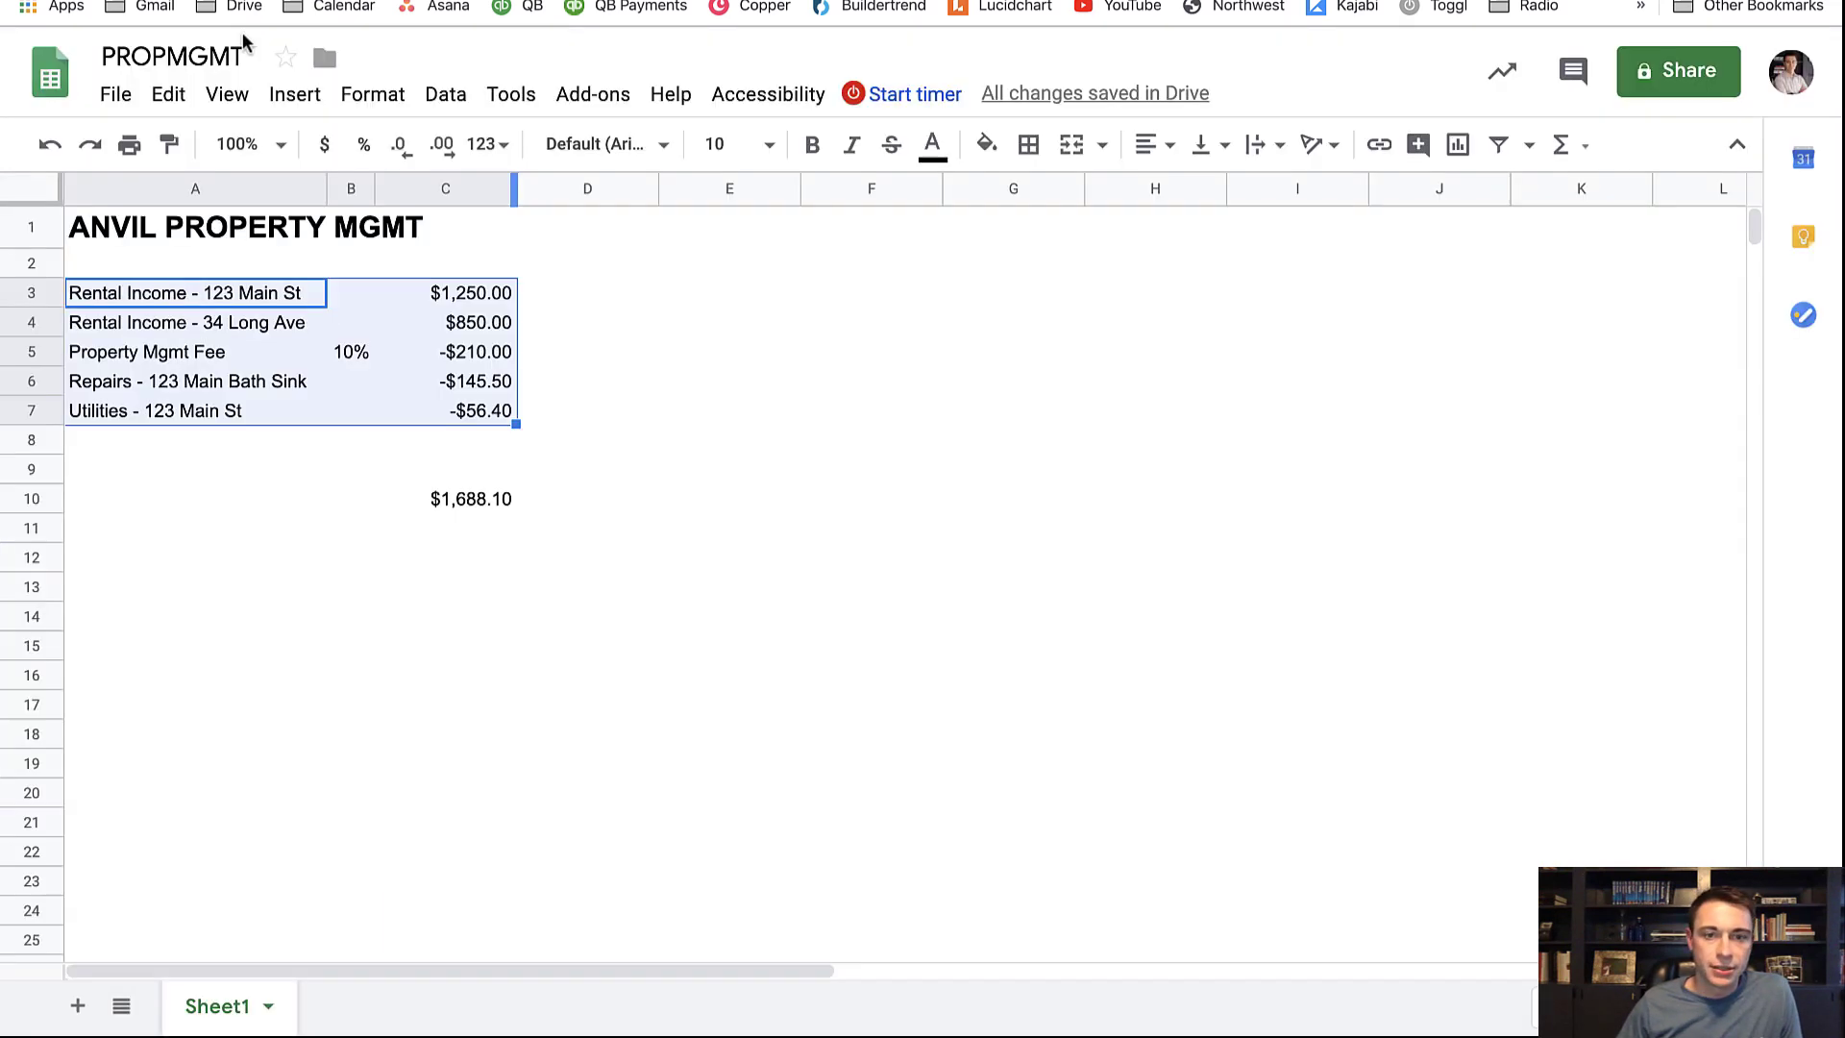
{"action": "left_click", "coordinate": [447, 319]}
{"action": "left_click", "coordinate": [202, 322]}
{"action": "left_click_drag", "start_coordinate": [306, 330], "coordinate": [468, 324]}
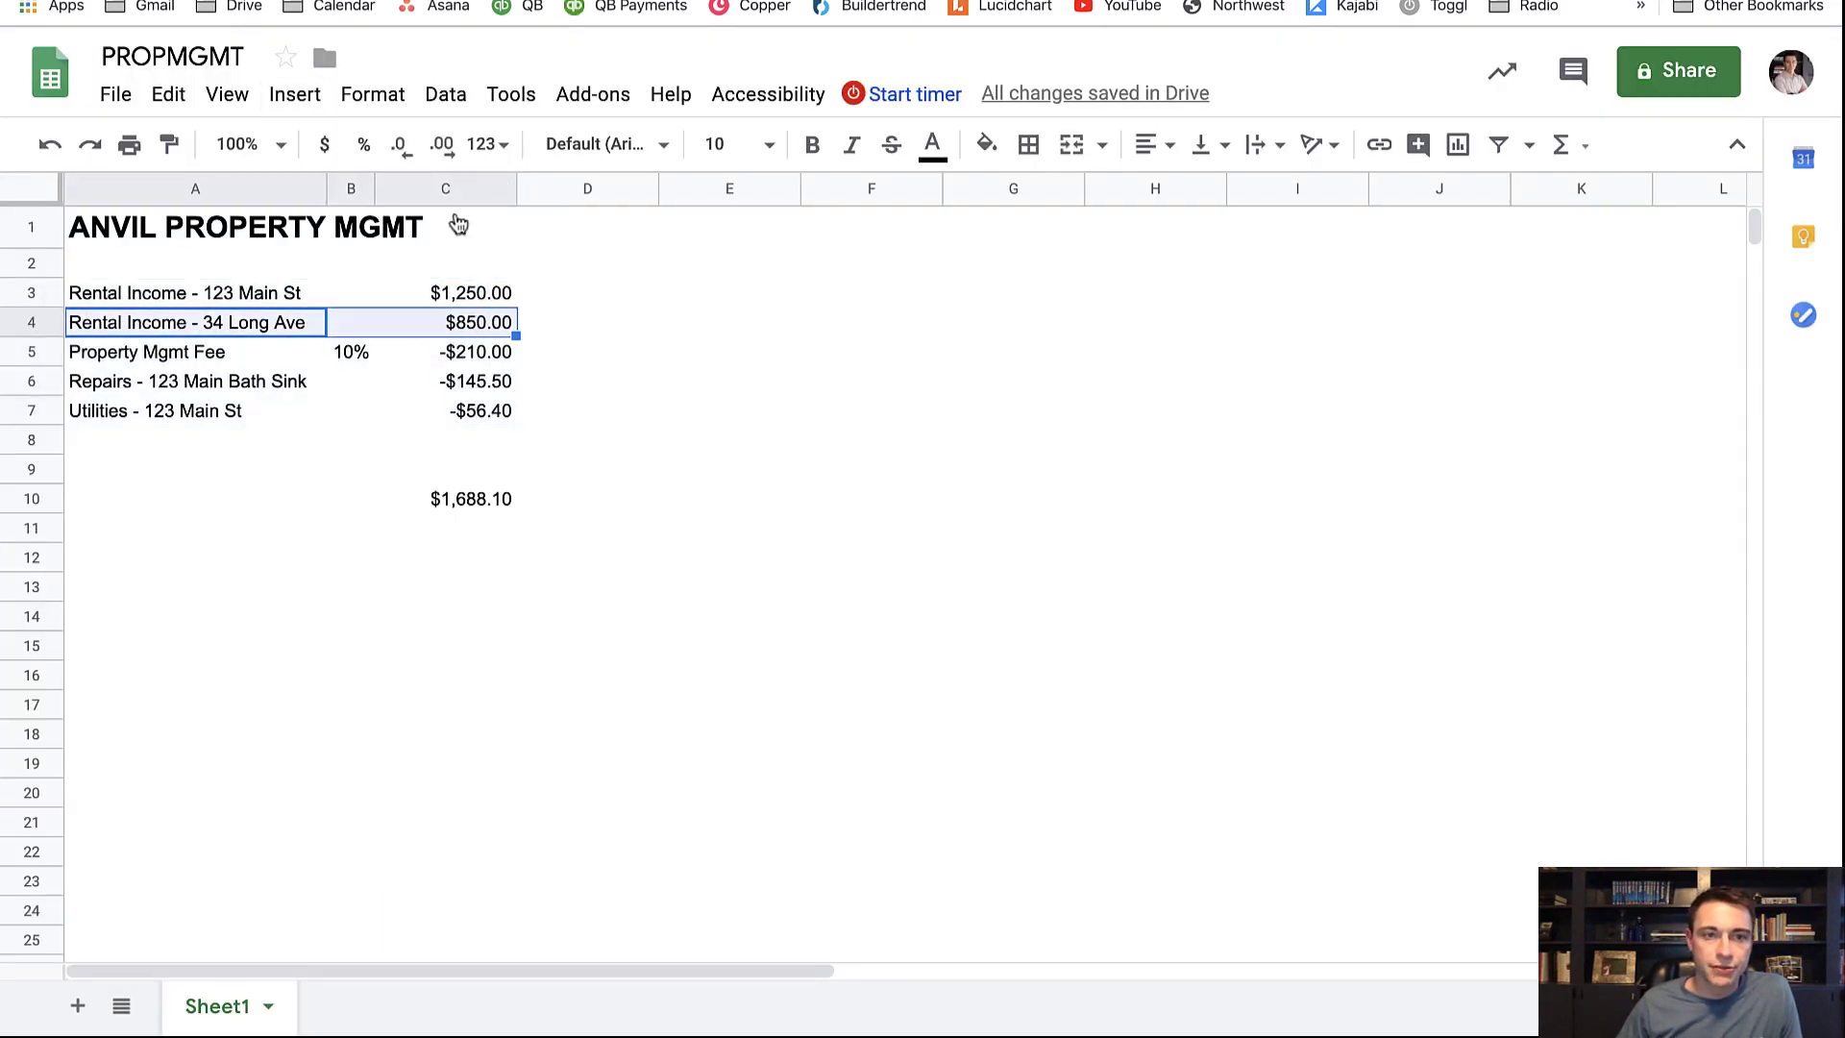
{"action": "left_click", "coordinate": [288, 1]}
{"action": "left_click", "coordinate": [246, 442]}
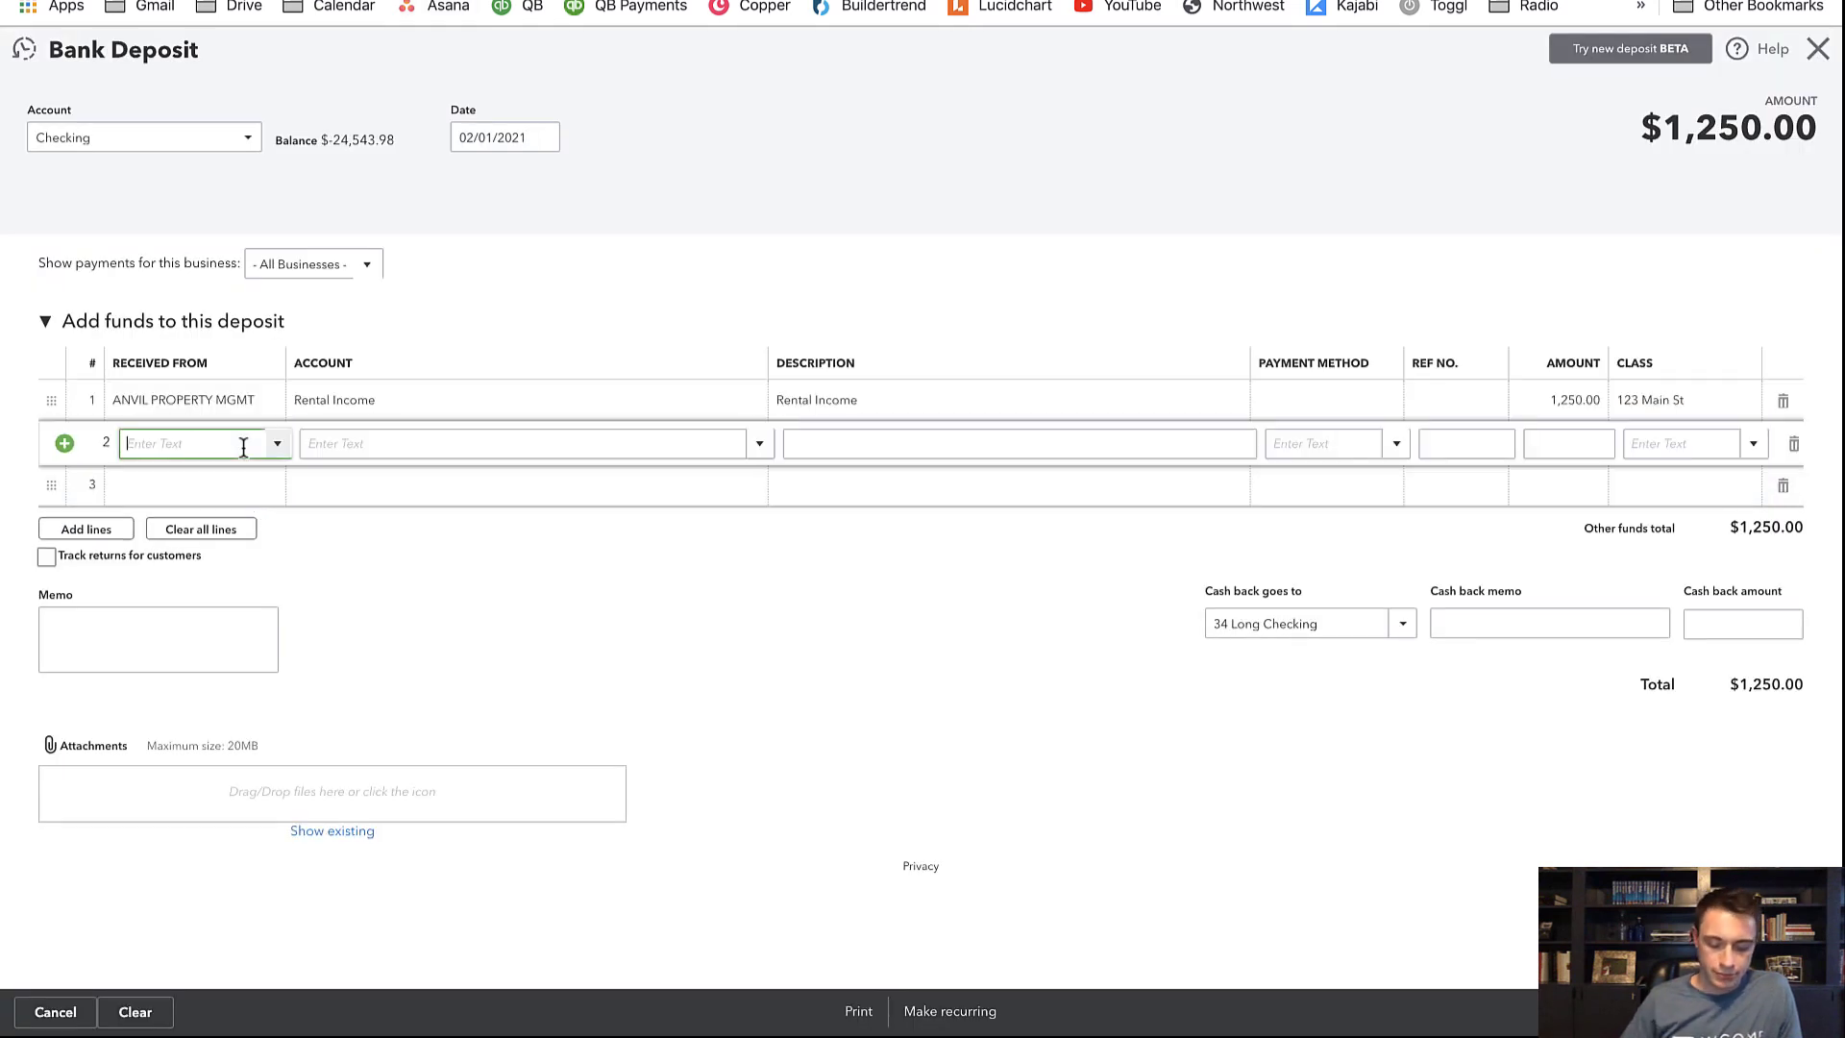
Fill line 2: ANVIL PROPERTY MGMT, Rental Income, description Rental Income, 850.00, class 34 Long
{"action": "type", "text": "anvil"}
{"action": "key", "text": "Return"}
{"action": "key", "text": "Tab"}
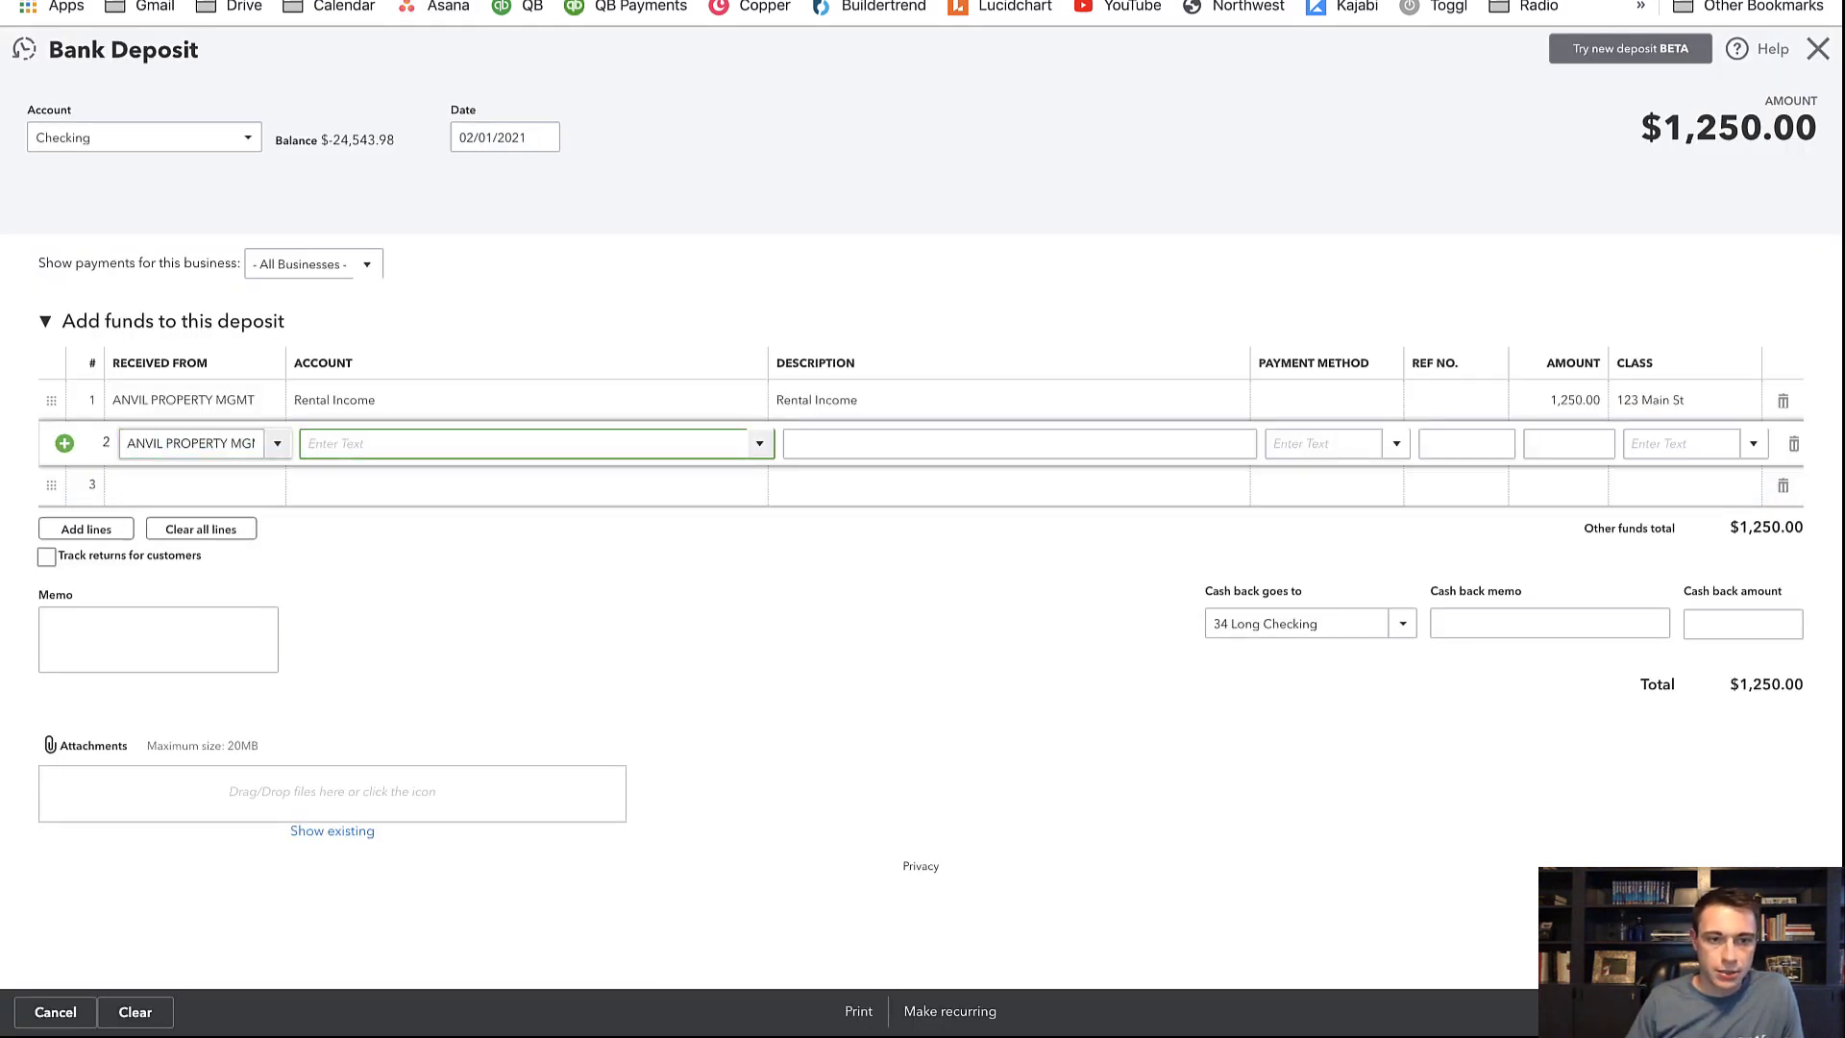
{"action": "type", "text": "Rental Income"}
{"action": "key", "text": "Tab"}
{"action": "type", "text": "Renta"}
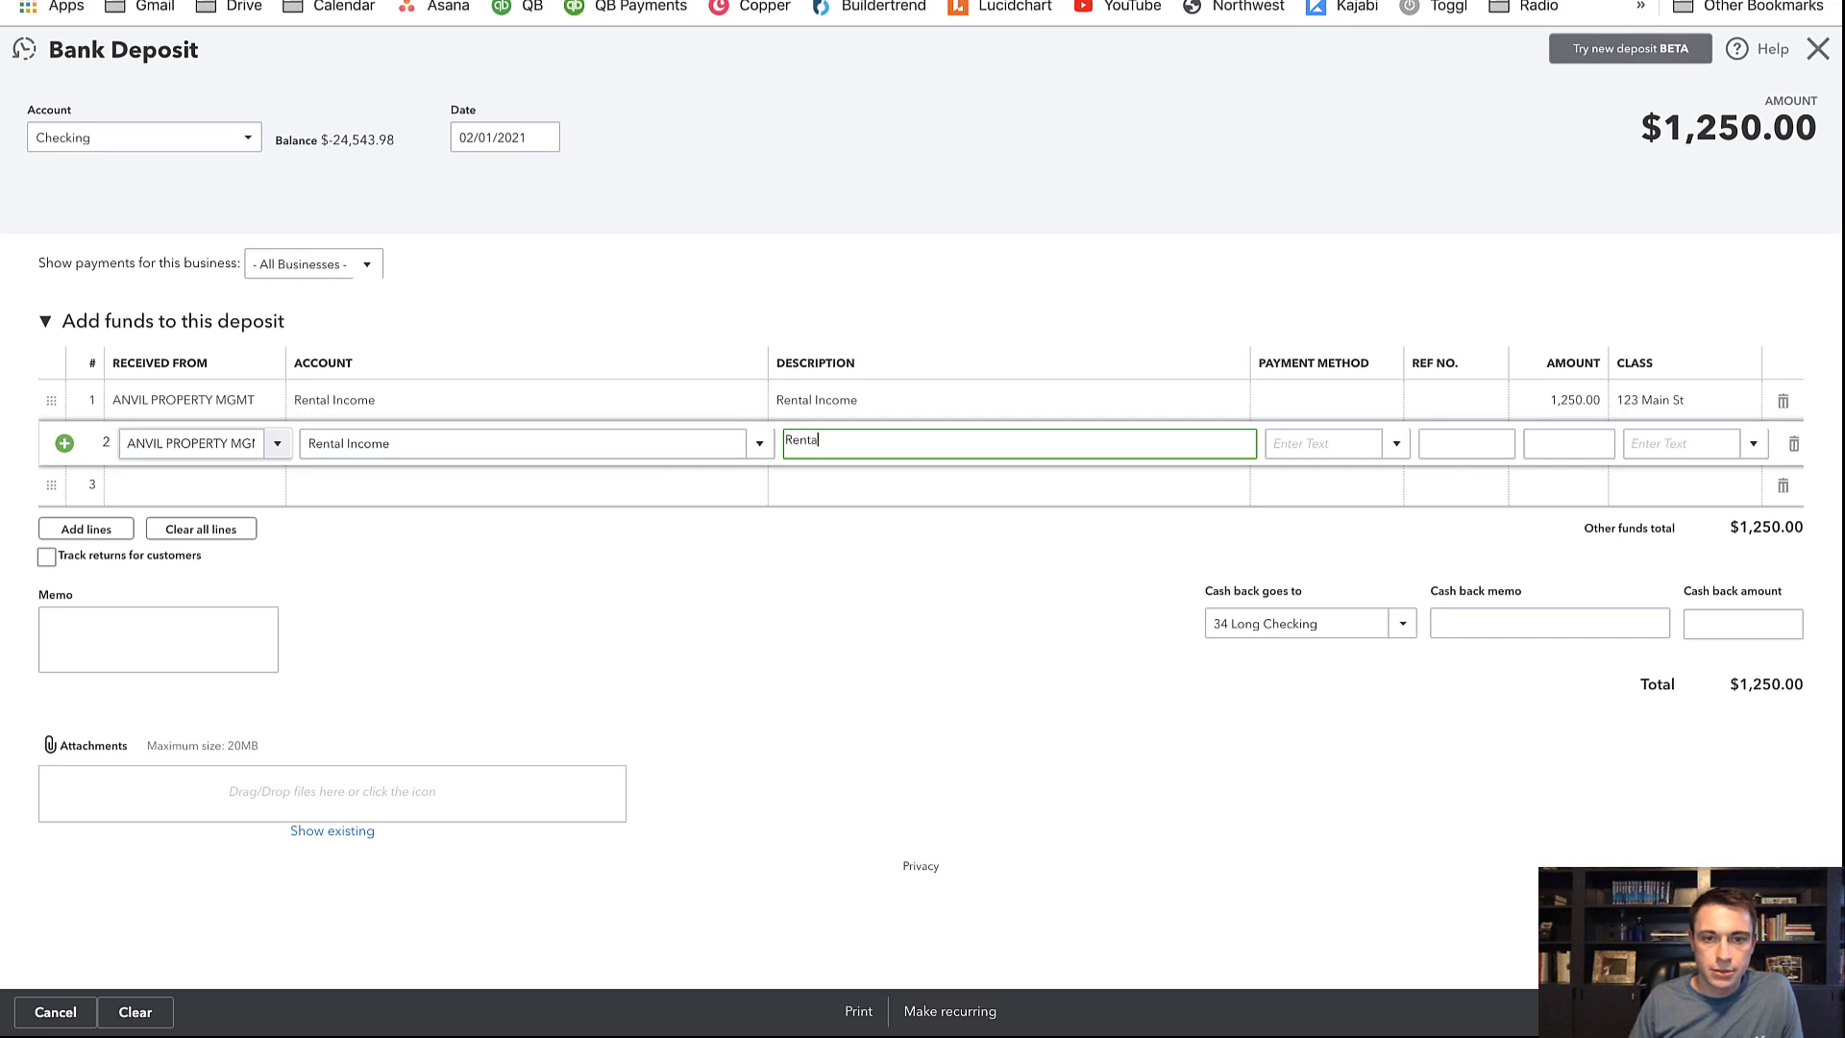
{"action": "type", "text": "l Income"}
{"action": "key", "text": "Tab"}
{"action": "key", "text": "Tab"}
{"action": "key", "text": "Tab"}
{"action": "key", "text": "Tab"}
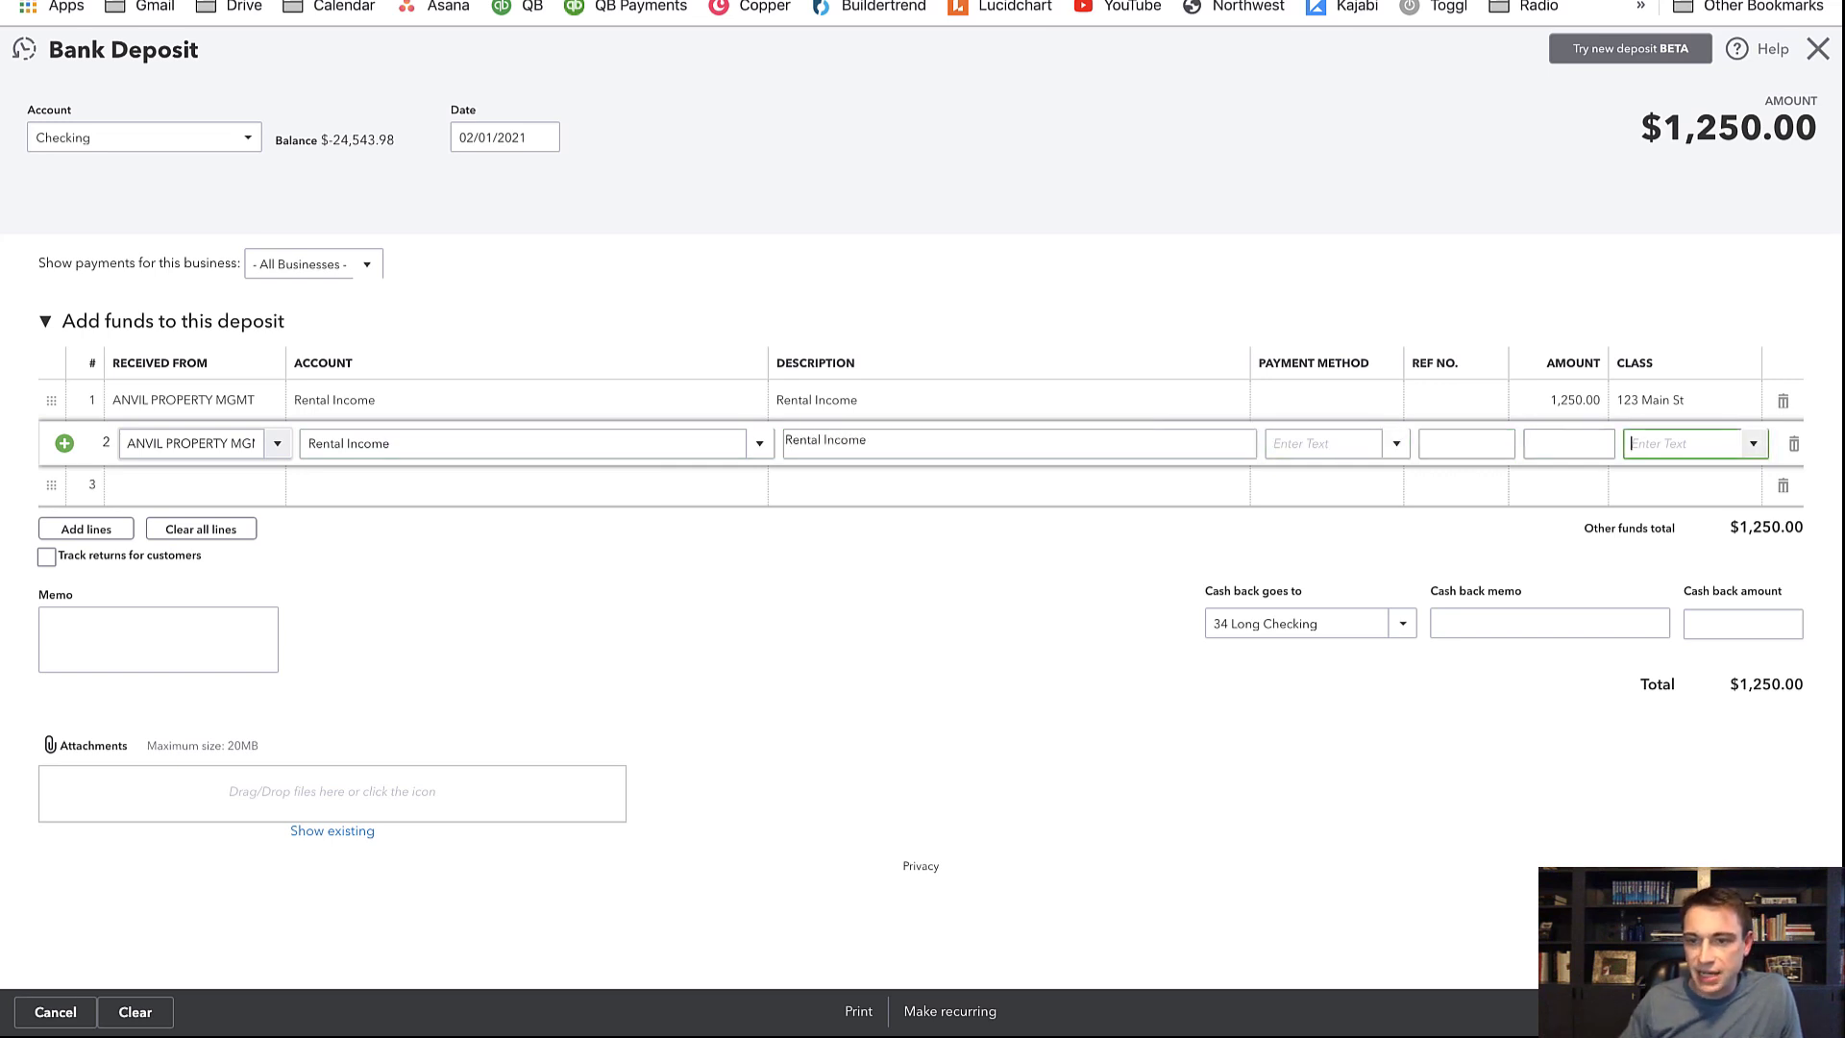
{"action": "key", "text": "shift+Tab"}
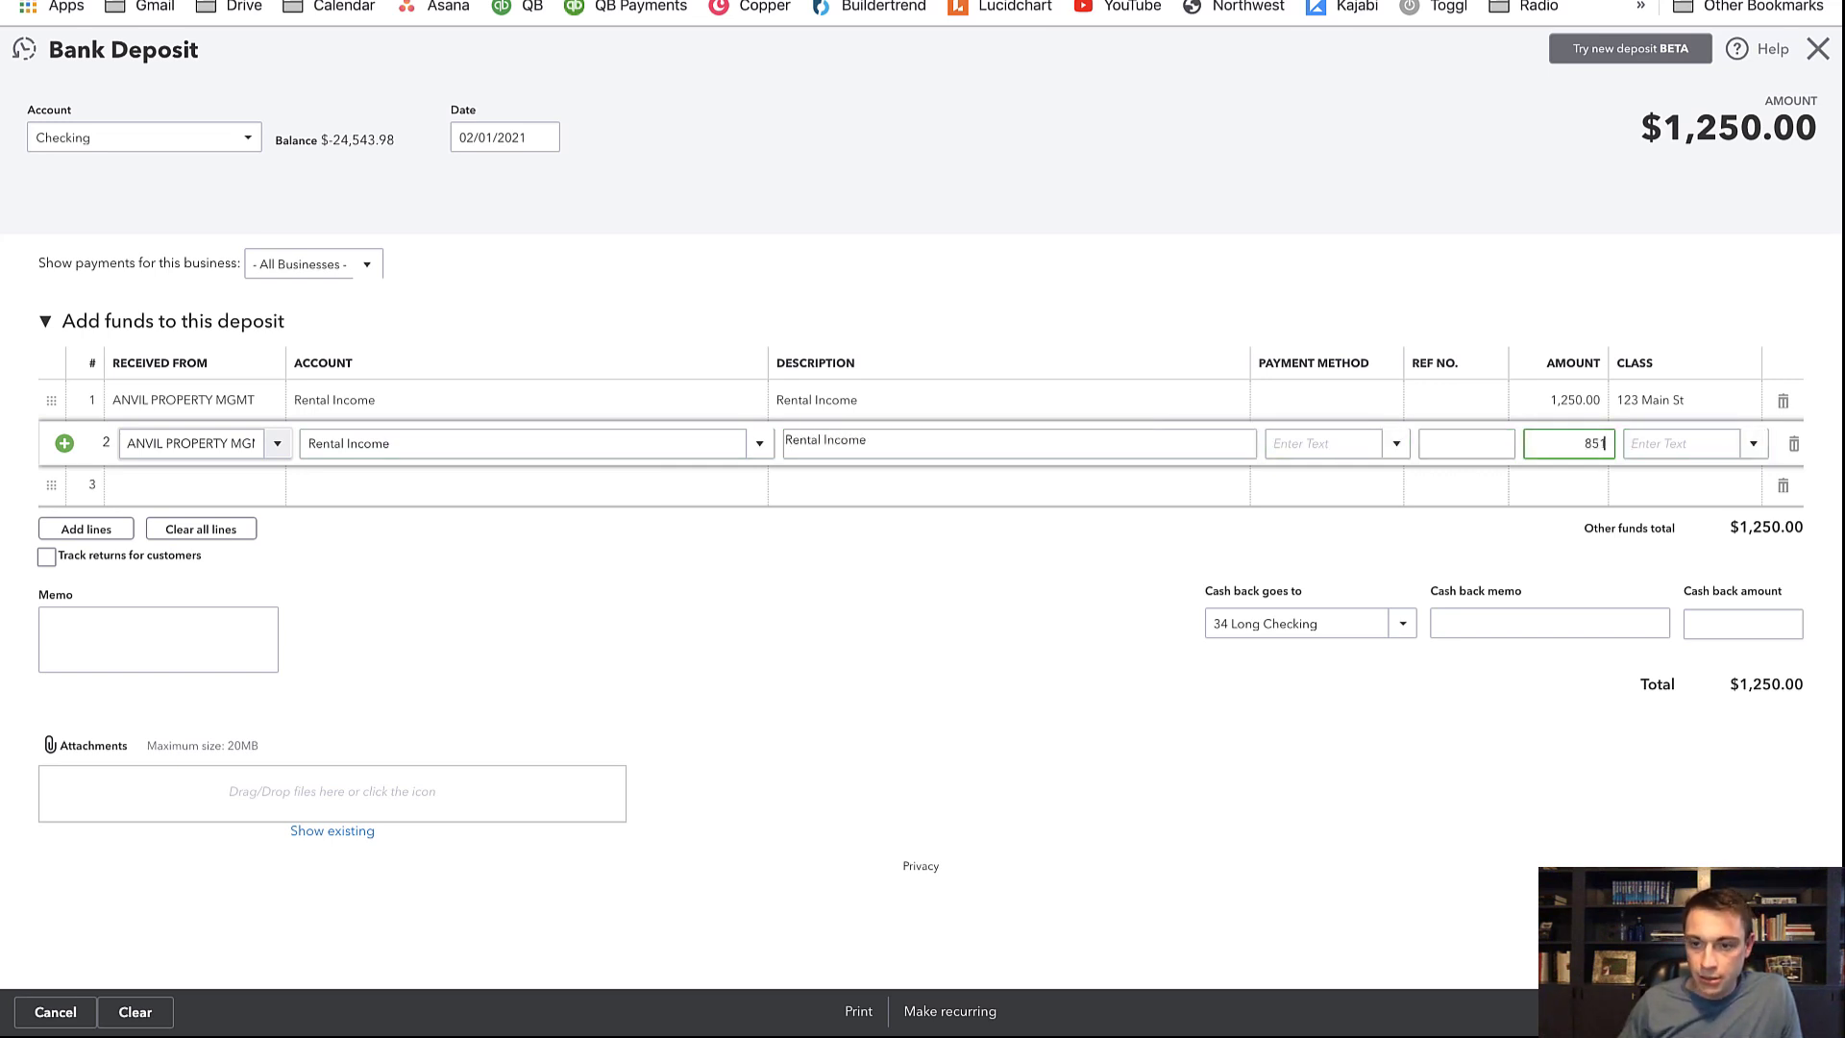
{"action": "type", "text": "850"}
{"action": "key", "text": "Tab"}
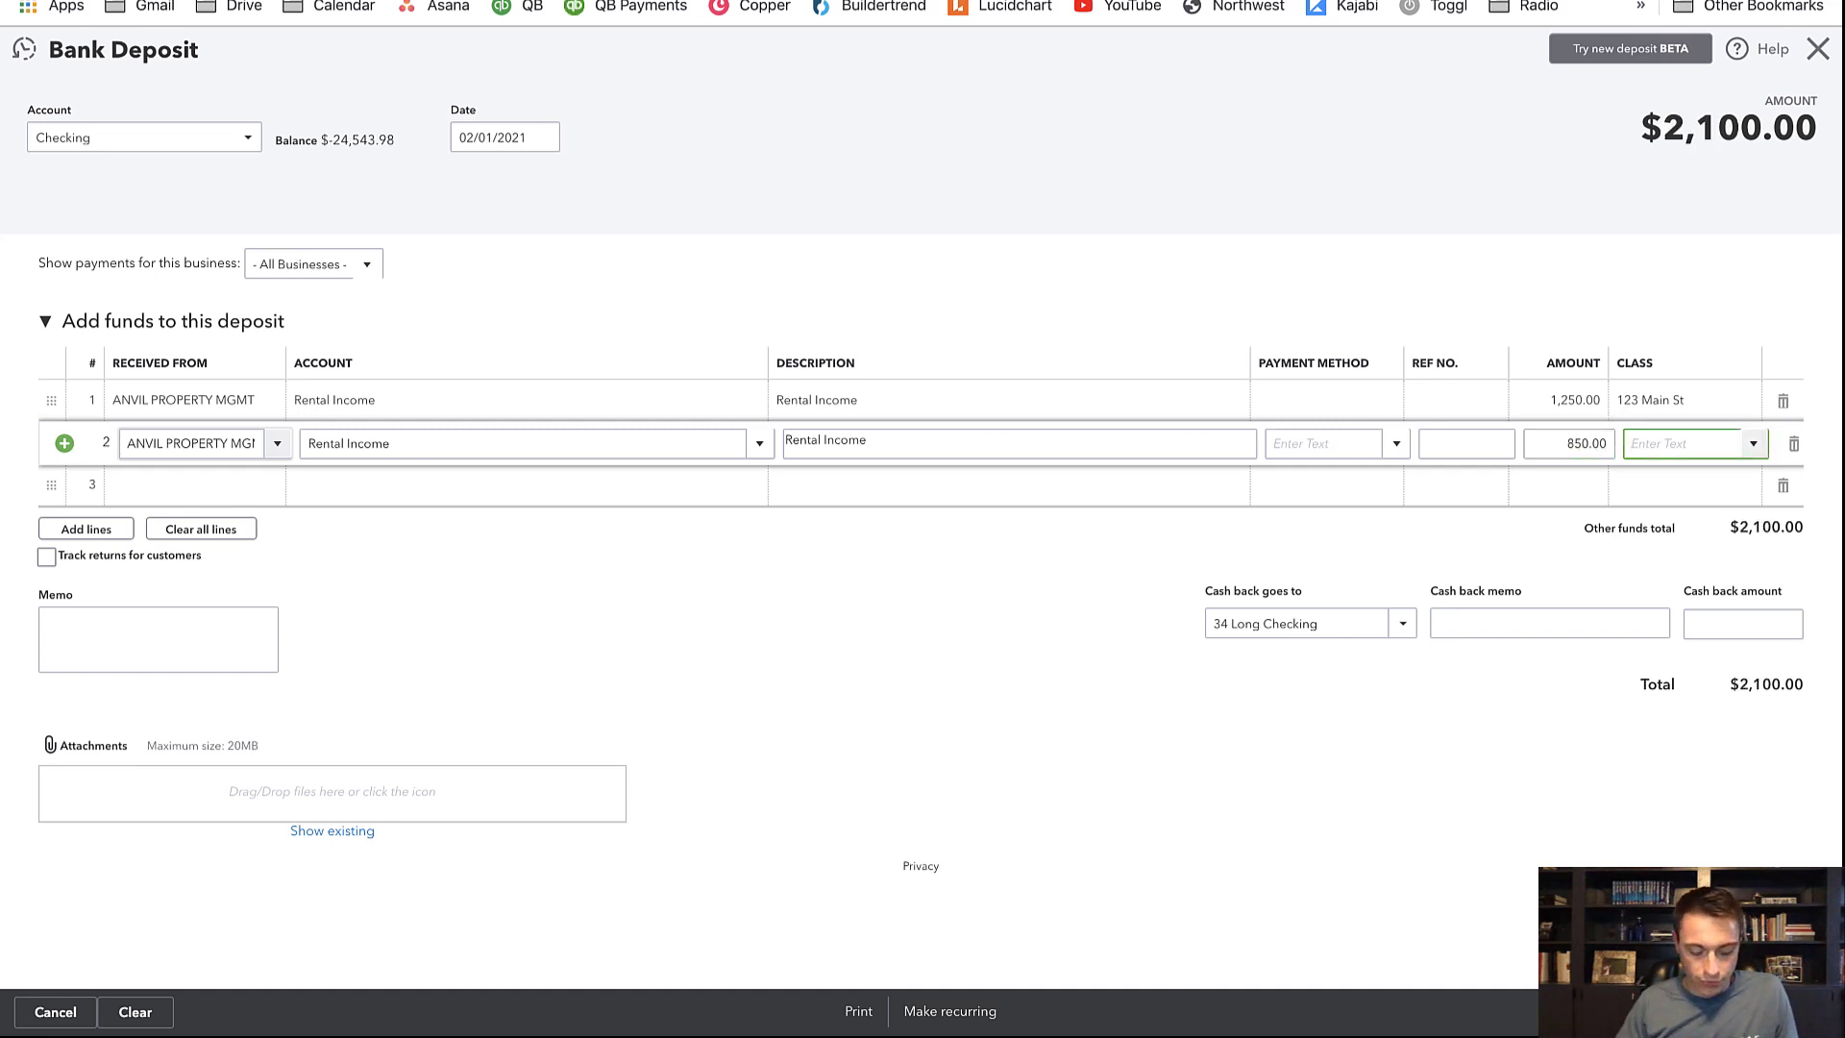
{"action": "type", "text": "34"}
{"action": "key", "text": "Tab"}
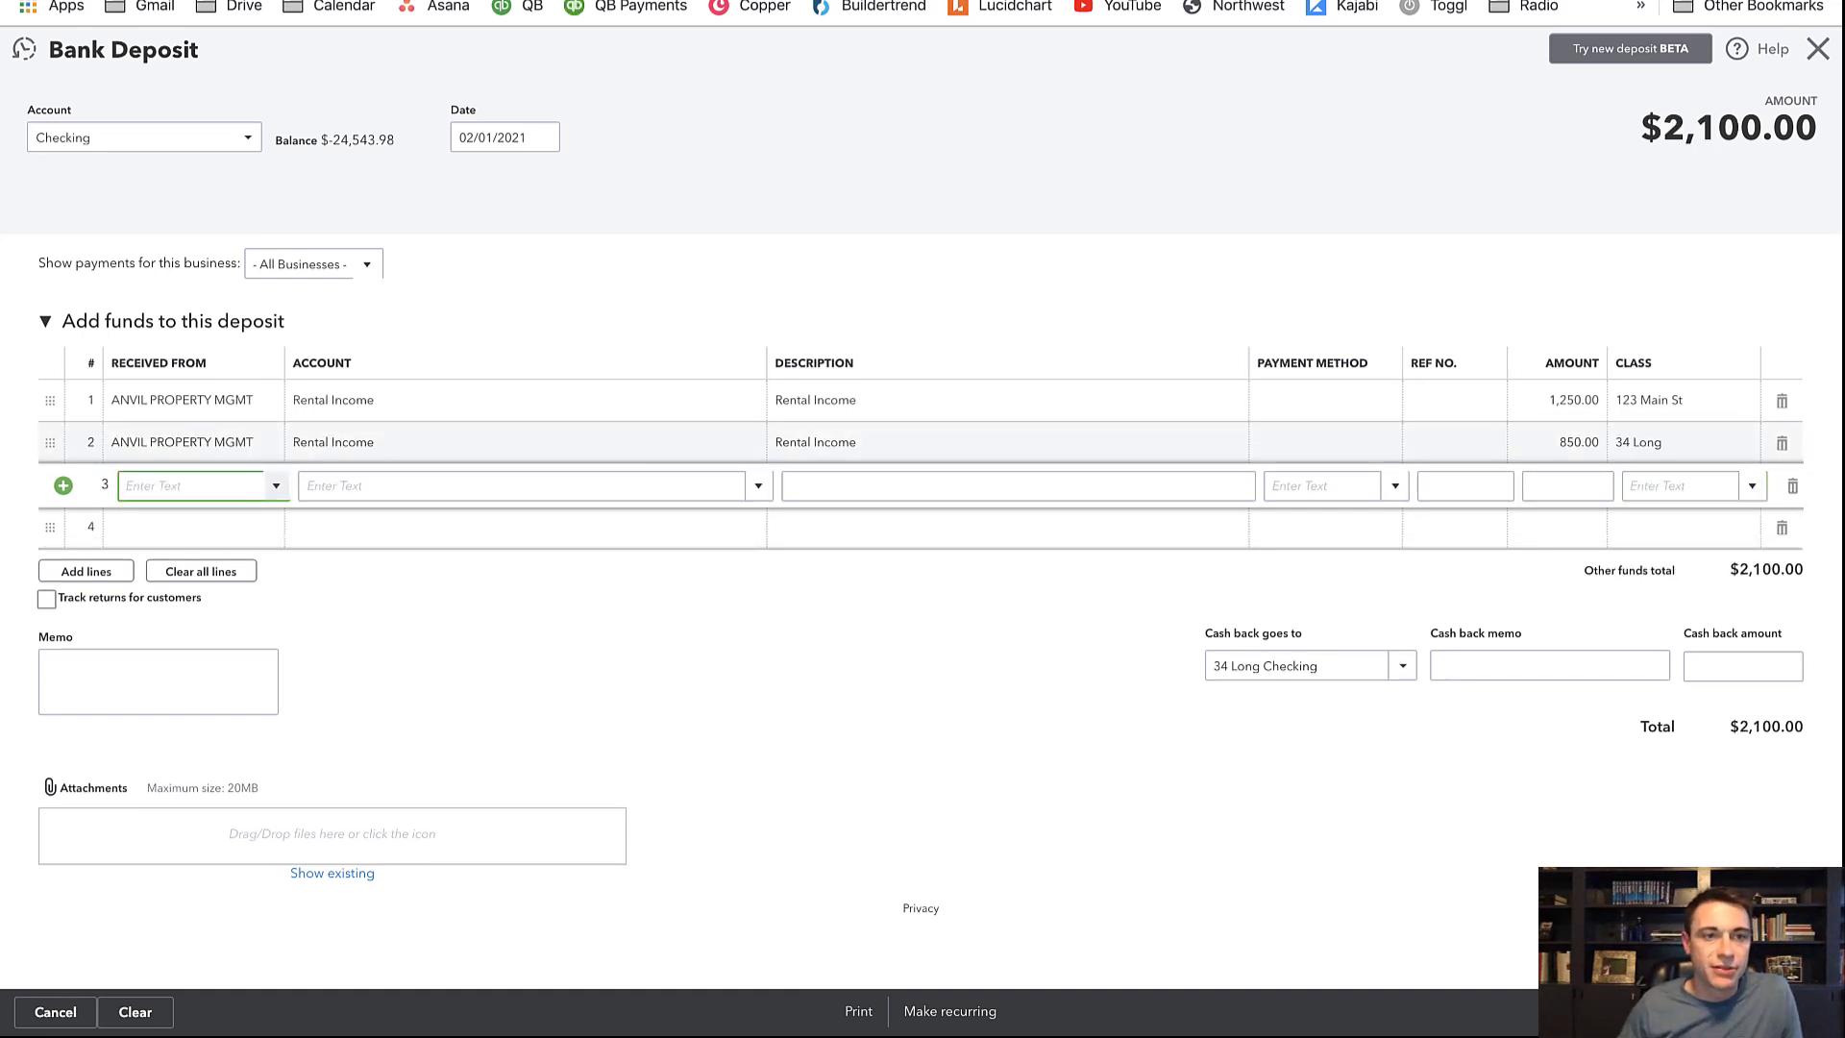
Check the Property Mgmt Fee row in the sheet, then begin line 3's payer back on the deposit
{"action": "left_click", "coordinate": [127, 0]}
{"action": "left_click", "coordinate": [145, 360]}
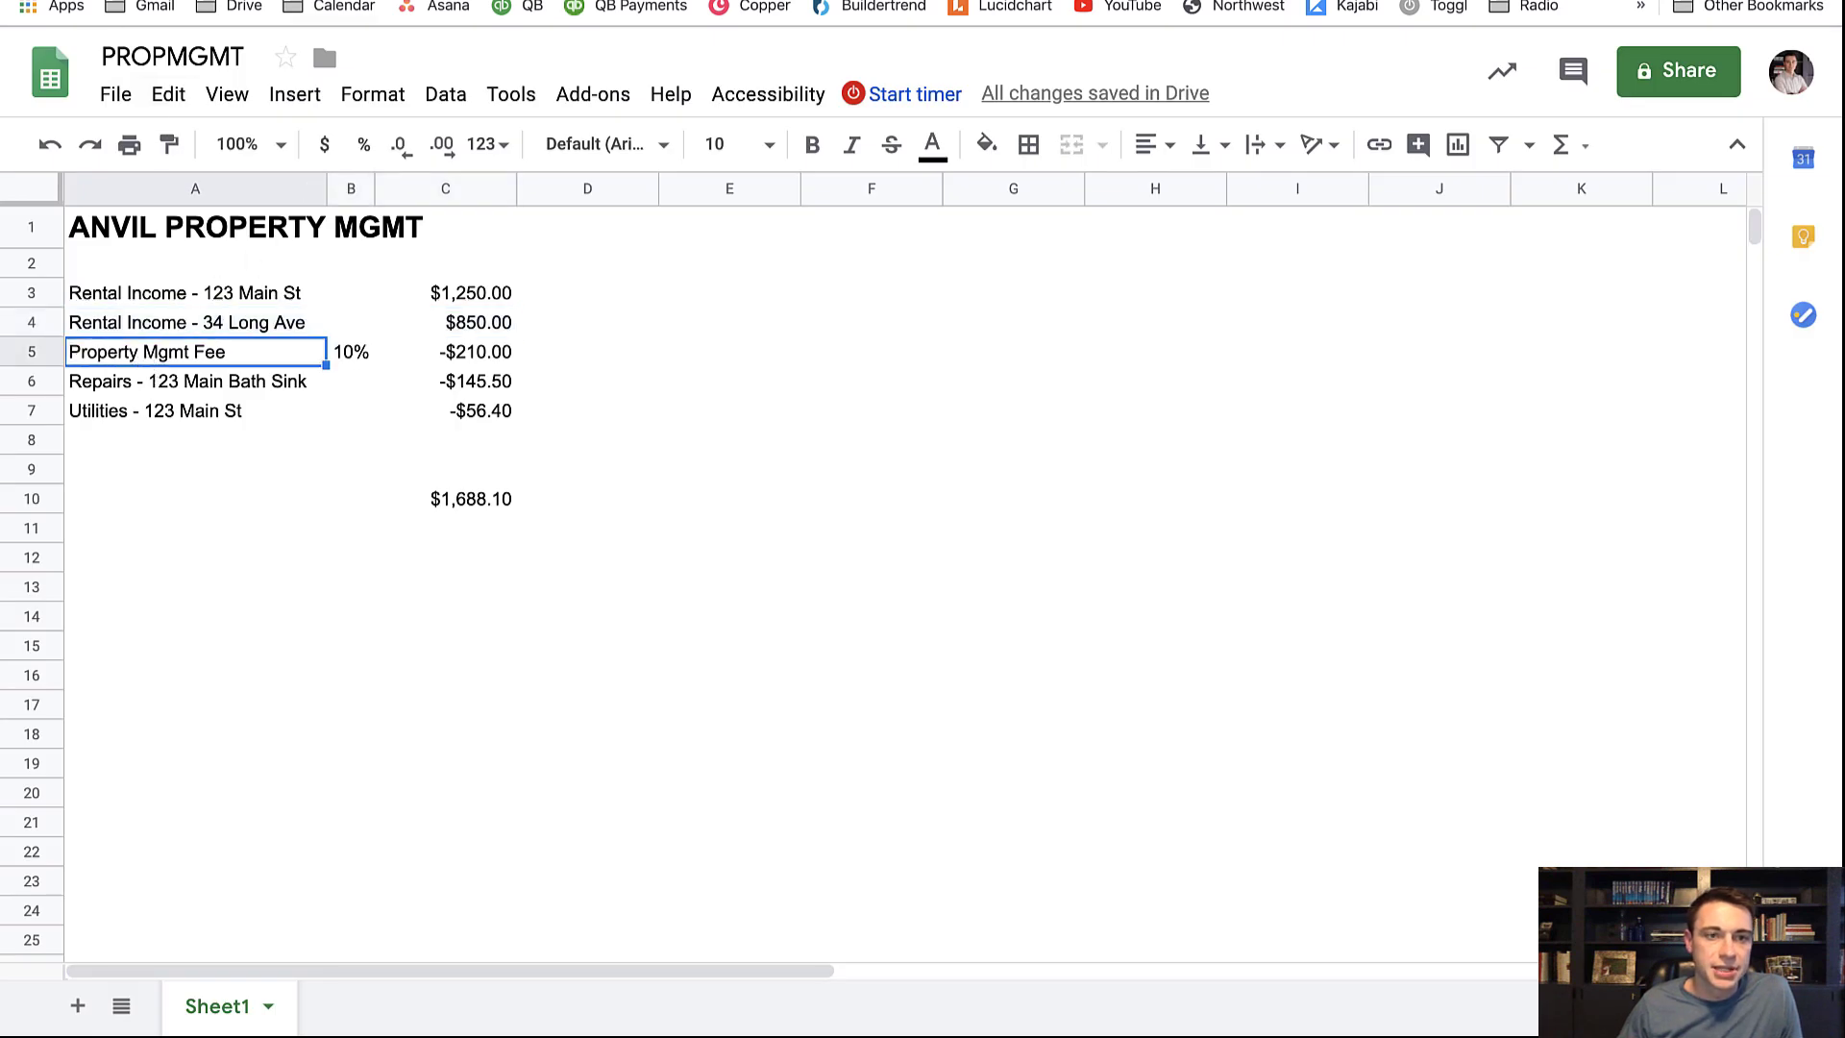
{"action": "left_click", "coordinate": [331, 0]}
{"action": "type", "text": "proper"}
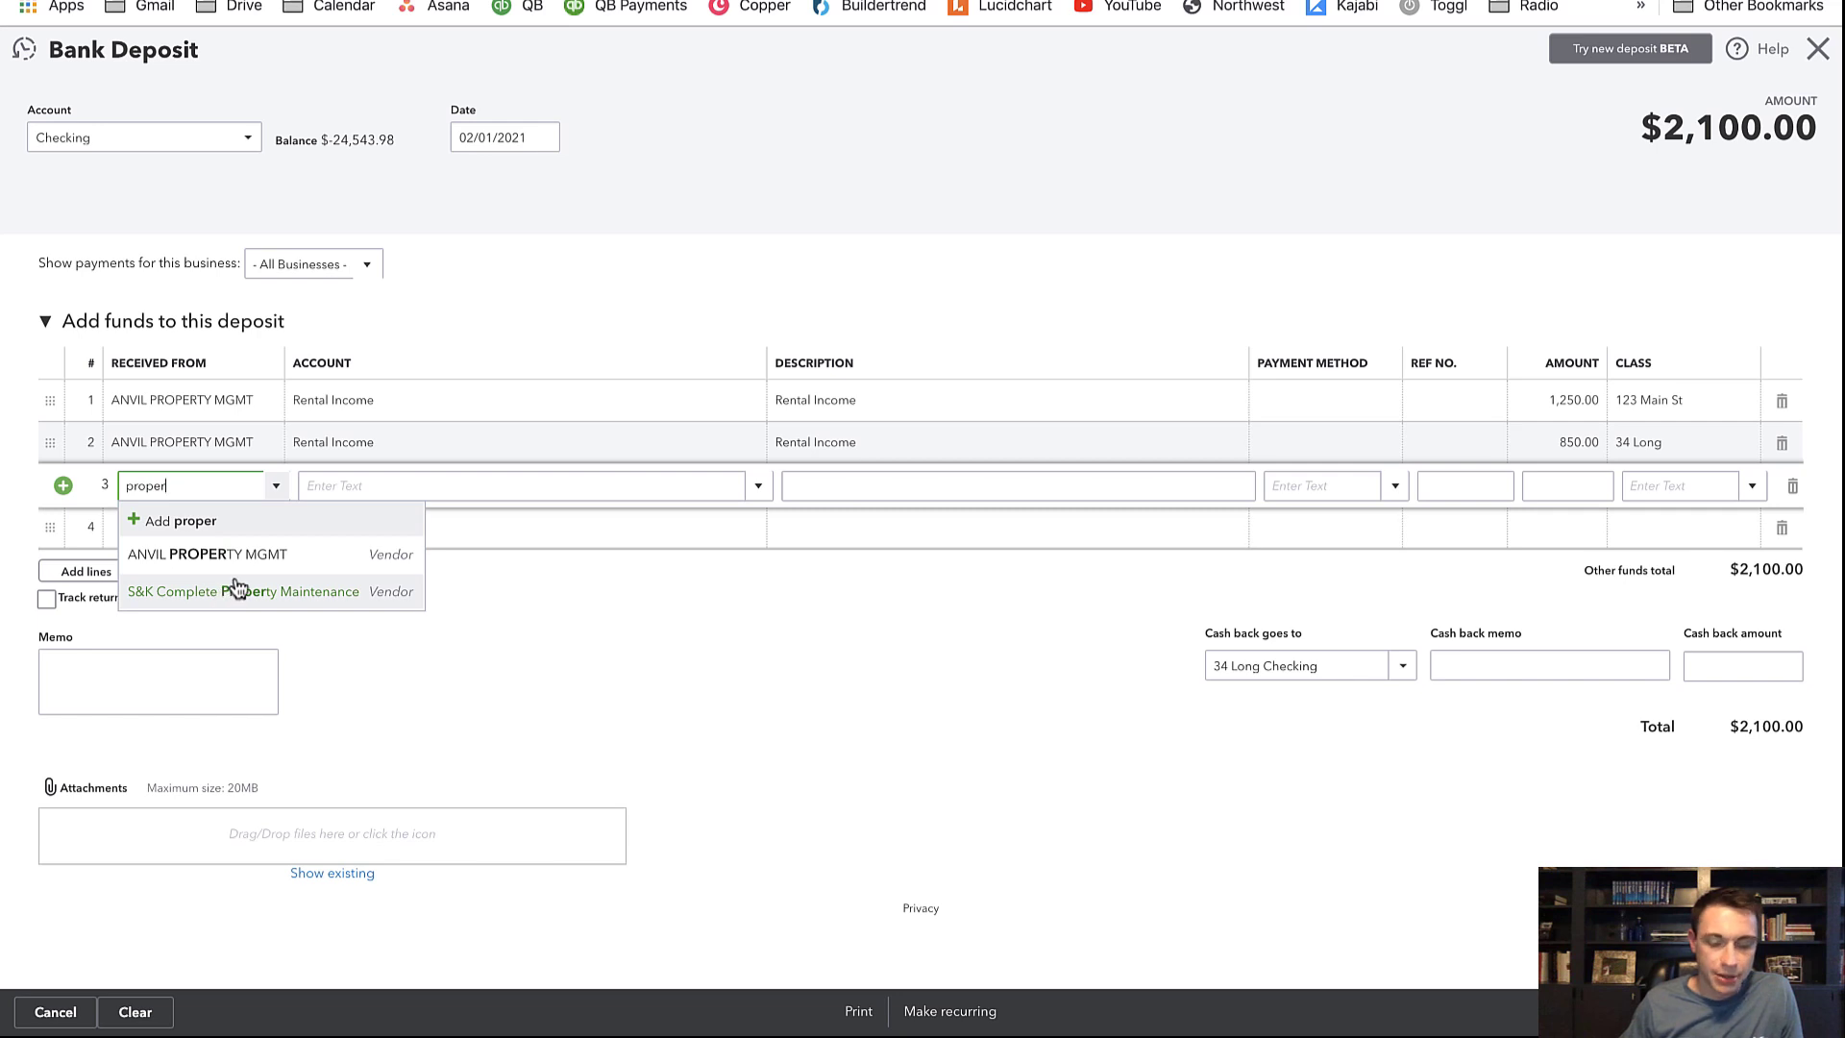
Set line 3's payer to ANVIL PROPERTY MGMT and account to Legal and other professional fees
{"action": "key", "text": "ctrl+a"}
{"action": "type", "text": "anvi"}
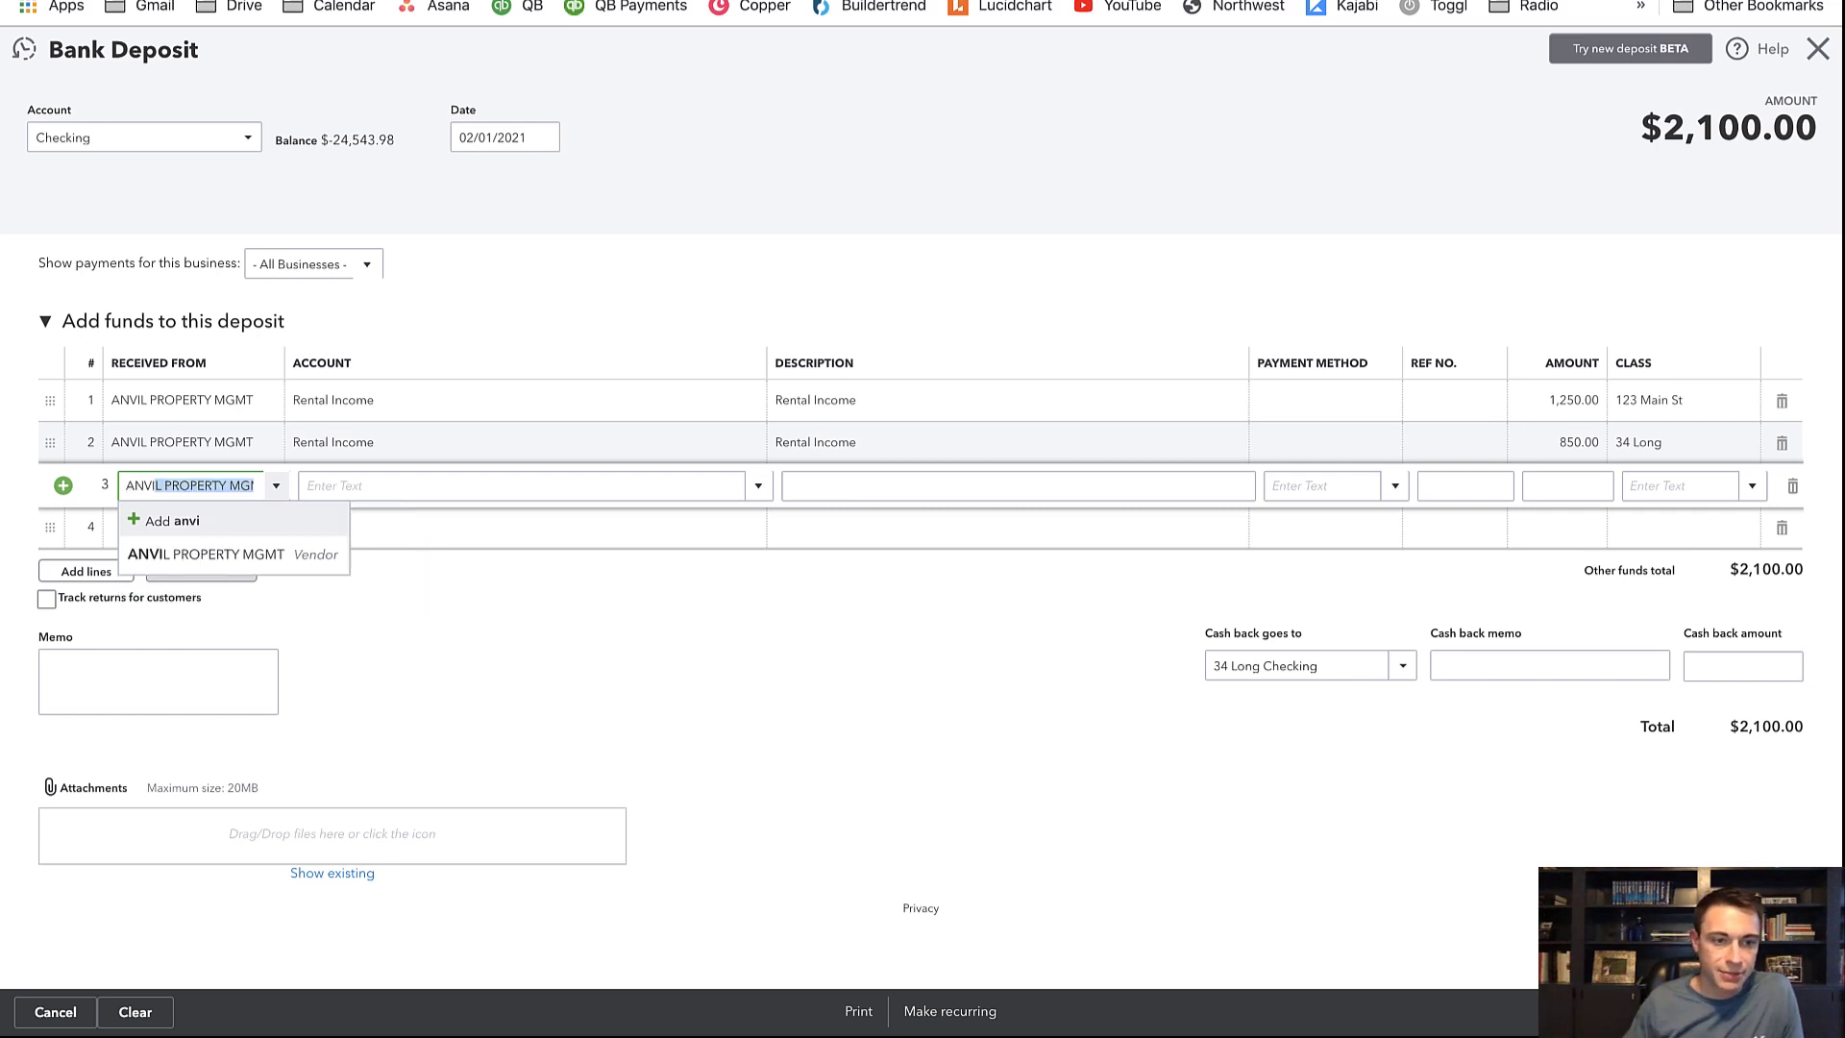
{"action": "key", "text": "Tab"}
{"action": "type", "text": "p"}
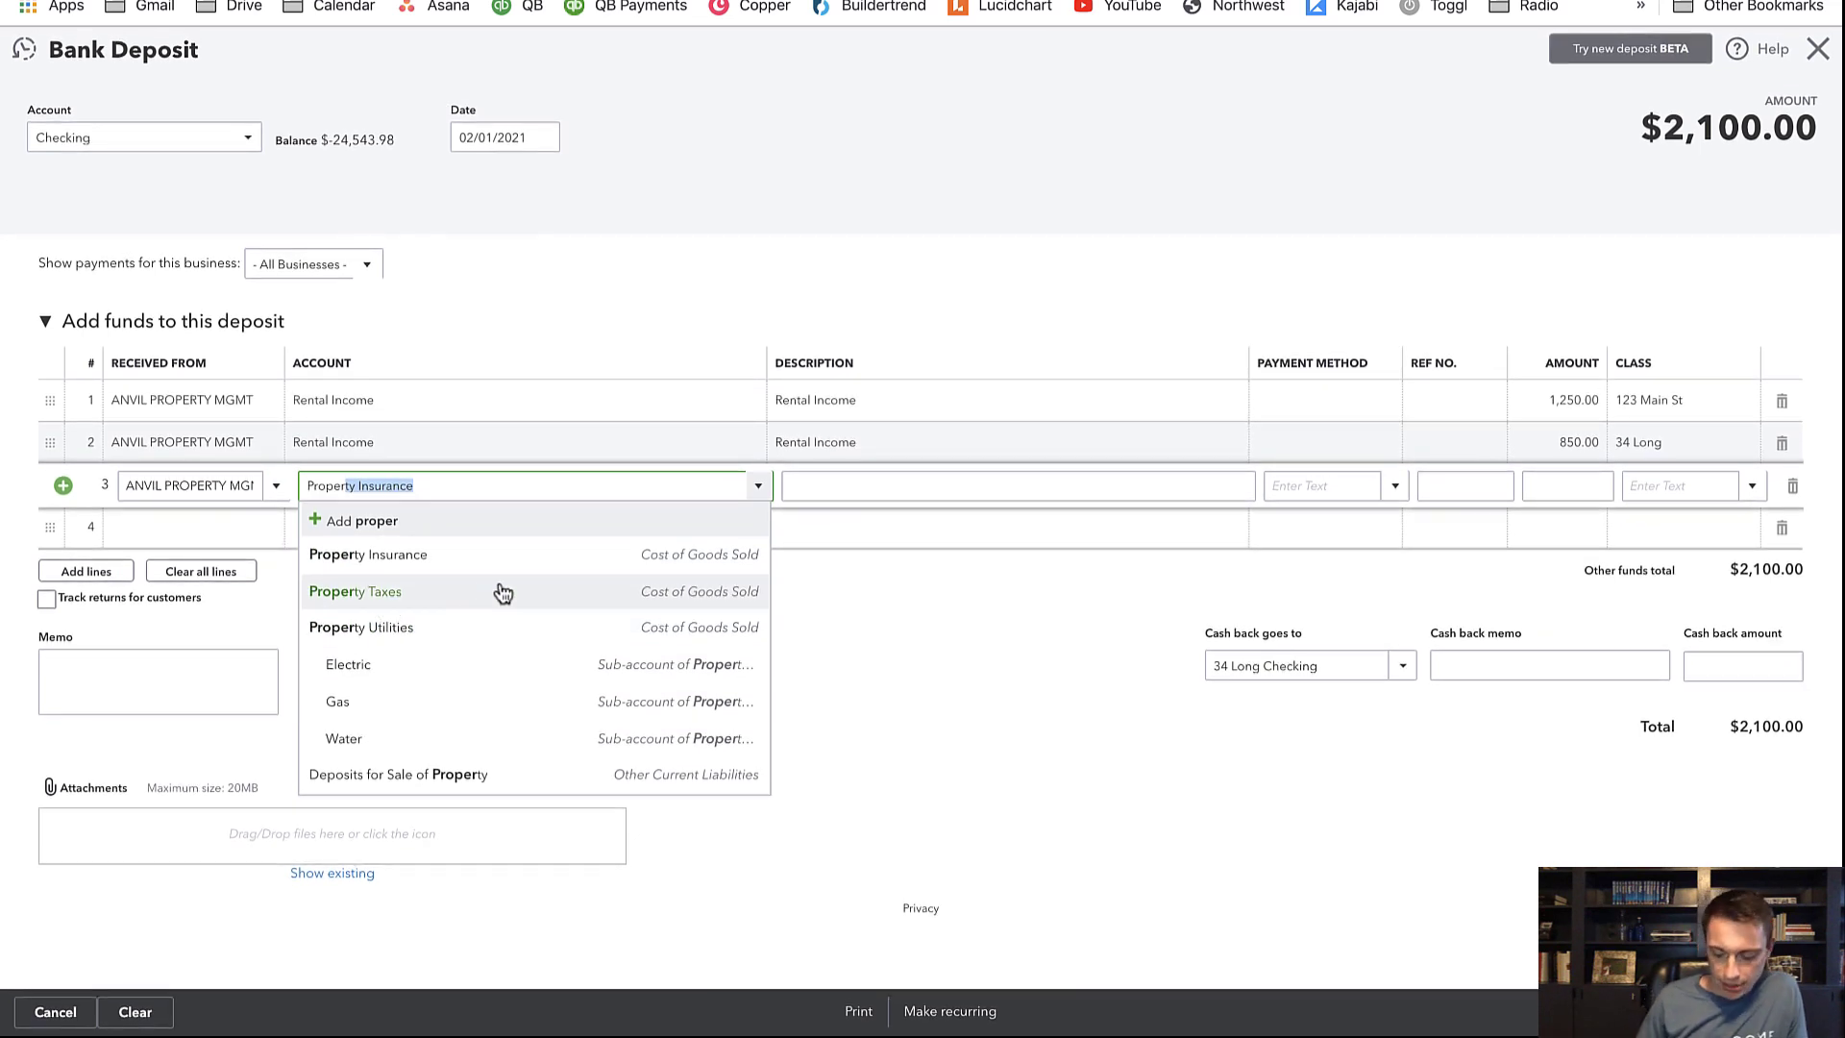
{"action": "key", "text": "ctrl+a"}
{"action": "type", "text": "Man"}
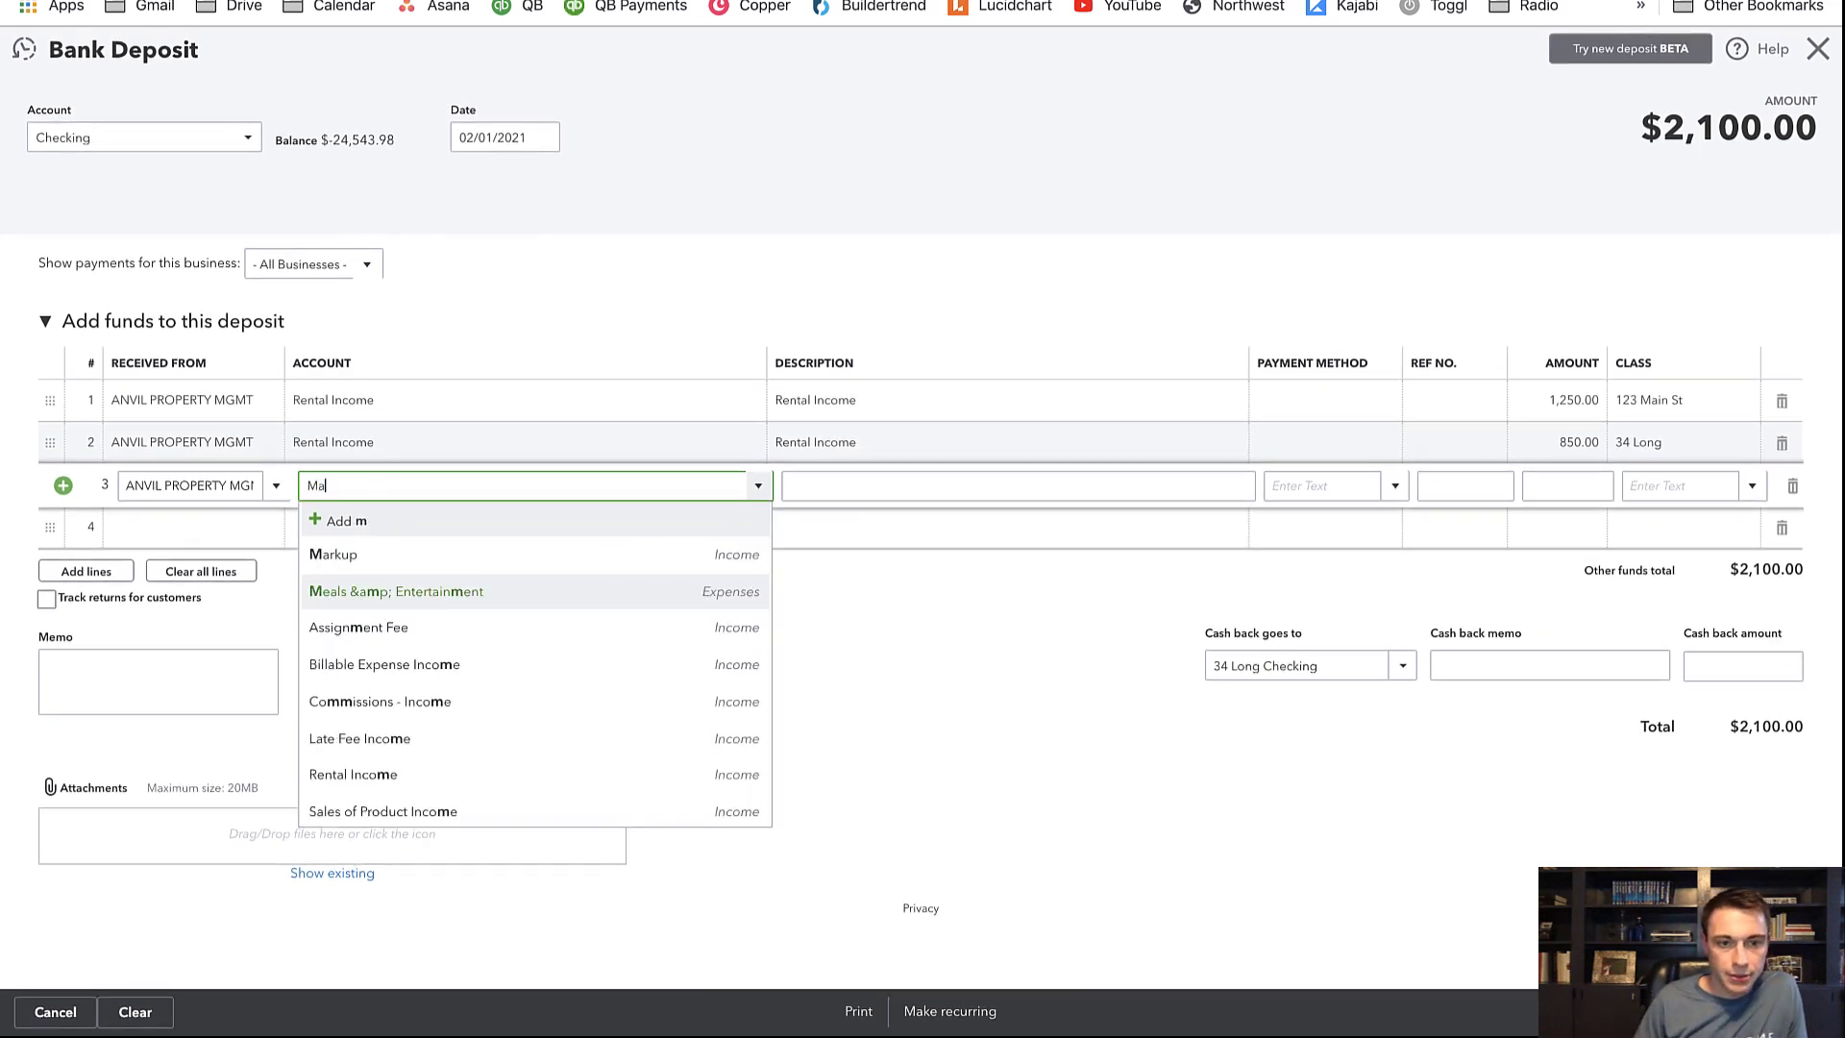
{"action": "key", "text": "BackSpace"}
{"action": "key", "text": "BackSpace"}
{"action": "type", "text": "gmt"}
{"action": "key", "text": "ctrl+a"}
{"action": "type", "text": "p"}
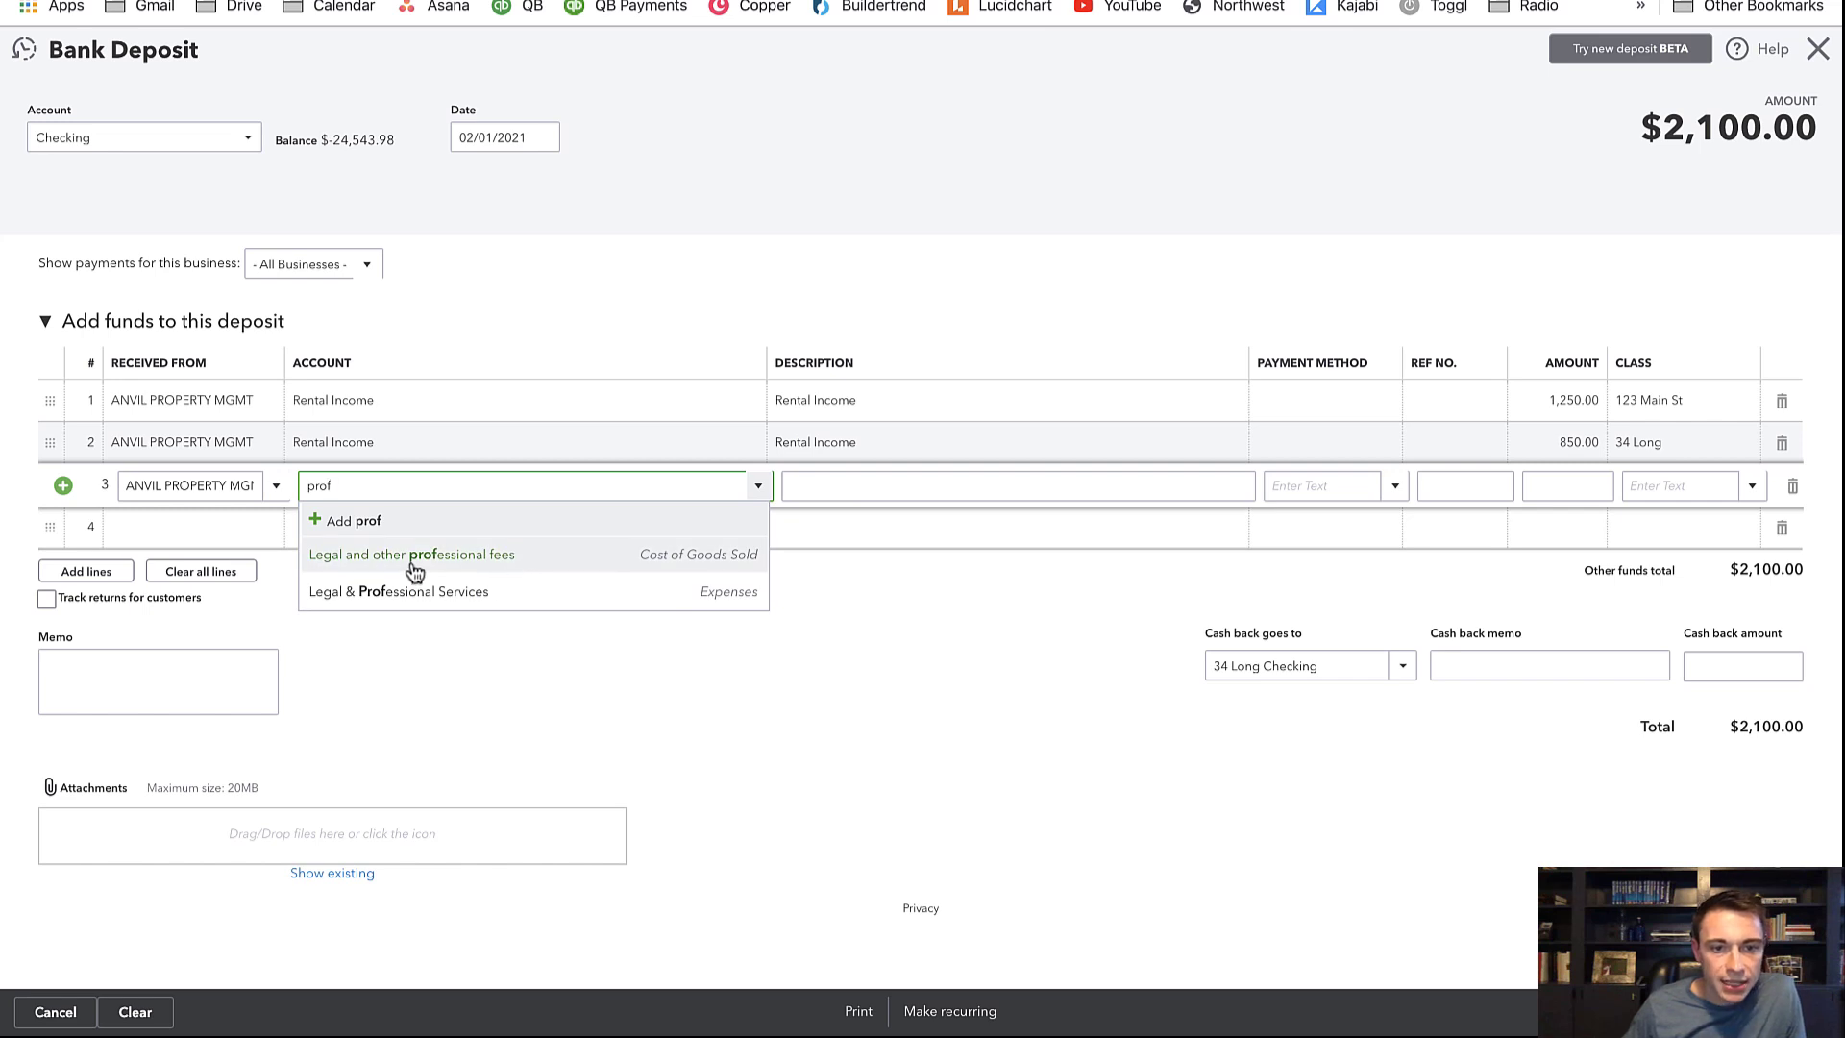
{"action": "left_click", "coordinate": [412, 560]}
{"action": "left_click_drag", "start_coordinate": [473, 489], "coordinate": [320, 489]}
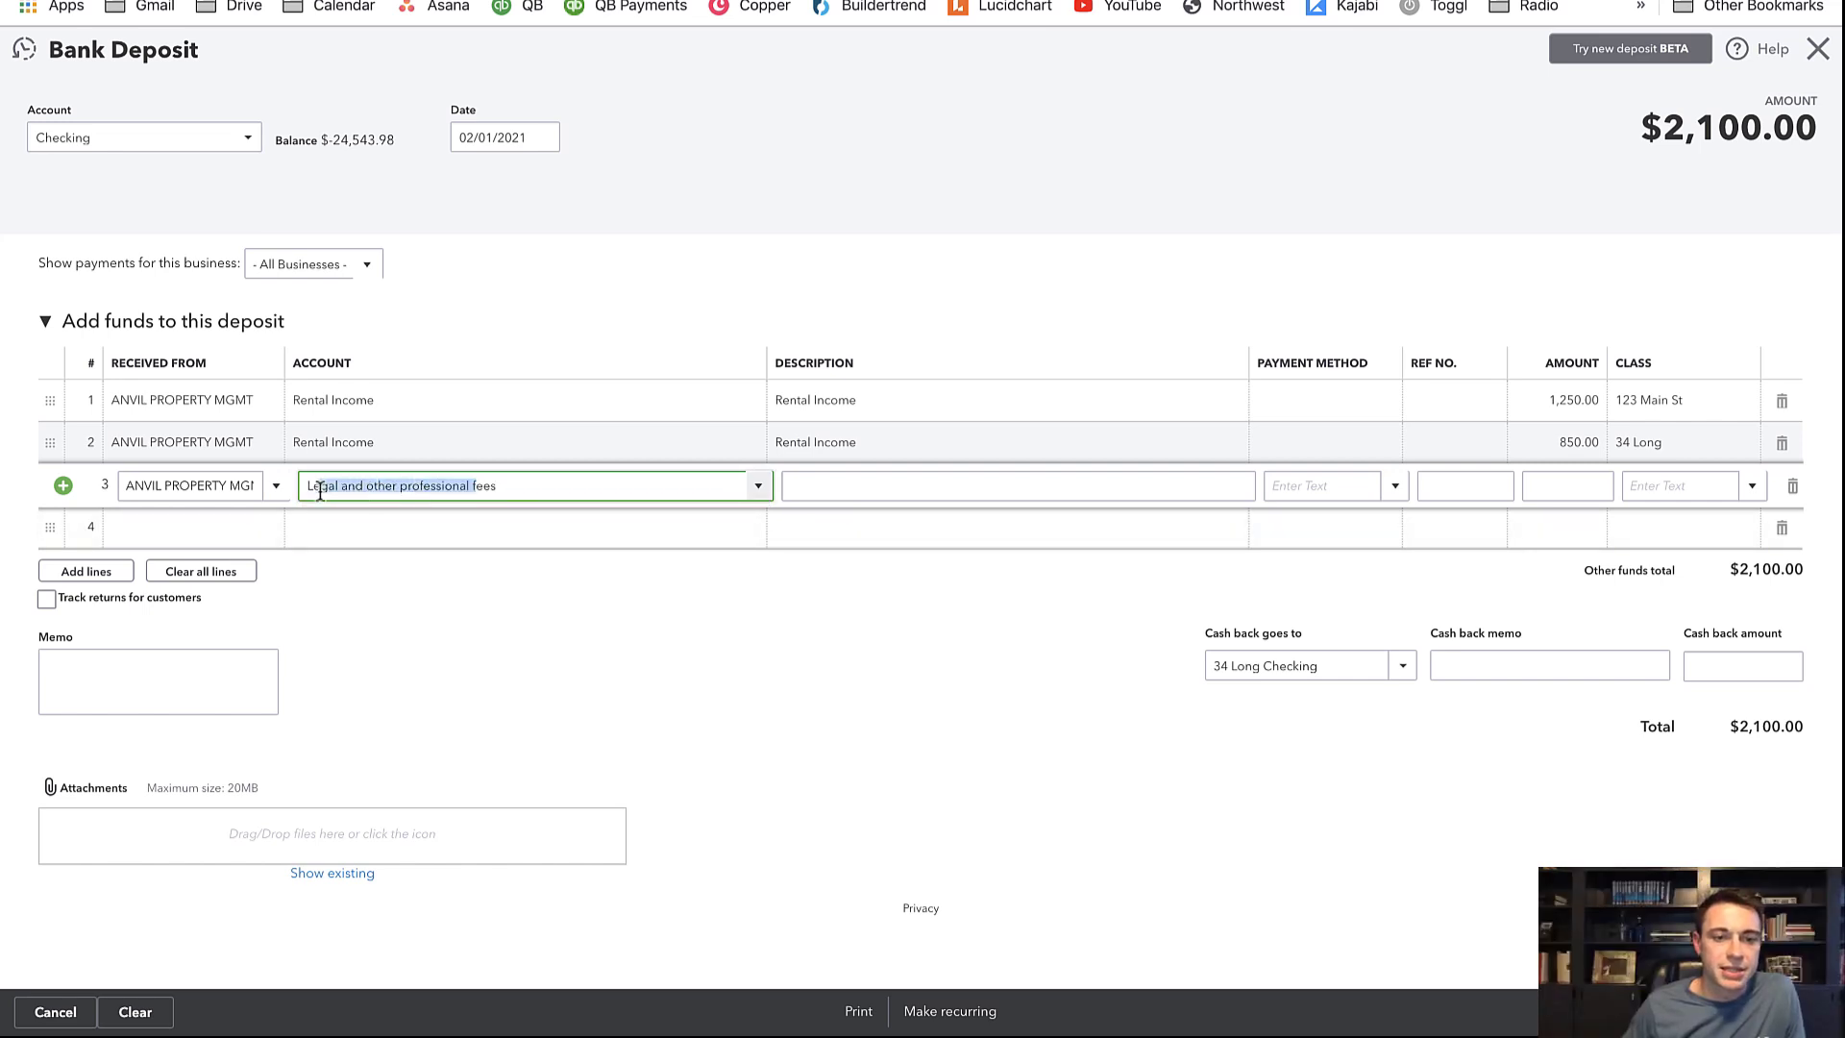
{"action": "left_click", "coordinate": [475, 616]}
Give line 3 description Prop Mgmt, amount -125.00, and class 123 Main St
{"action": "left_click", "coordinate": [820, 481]}
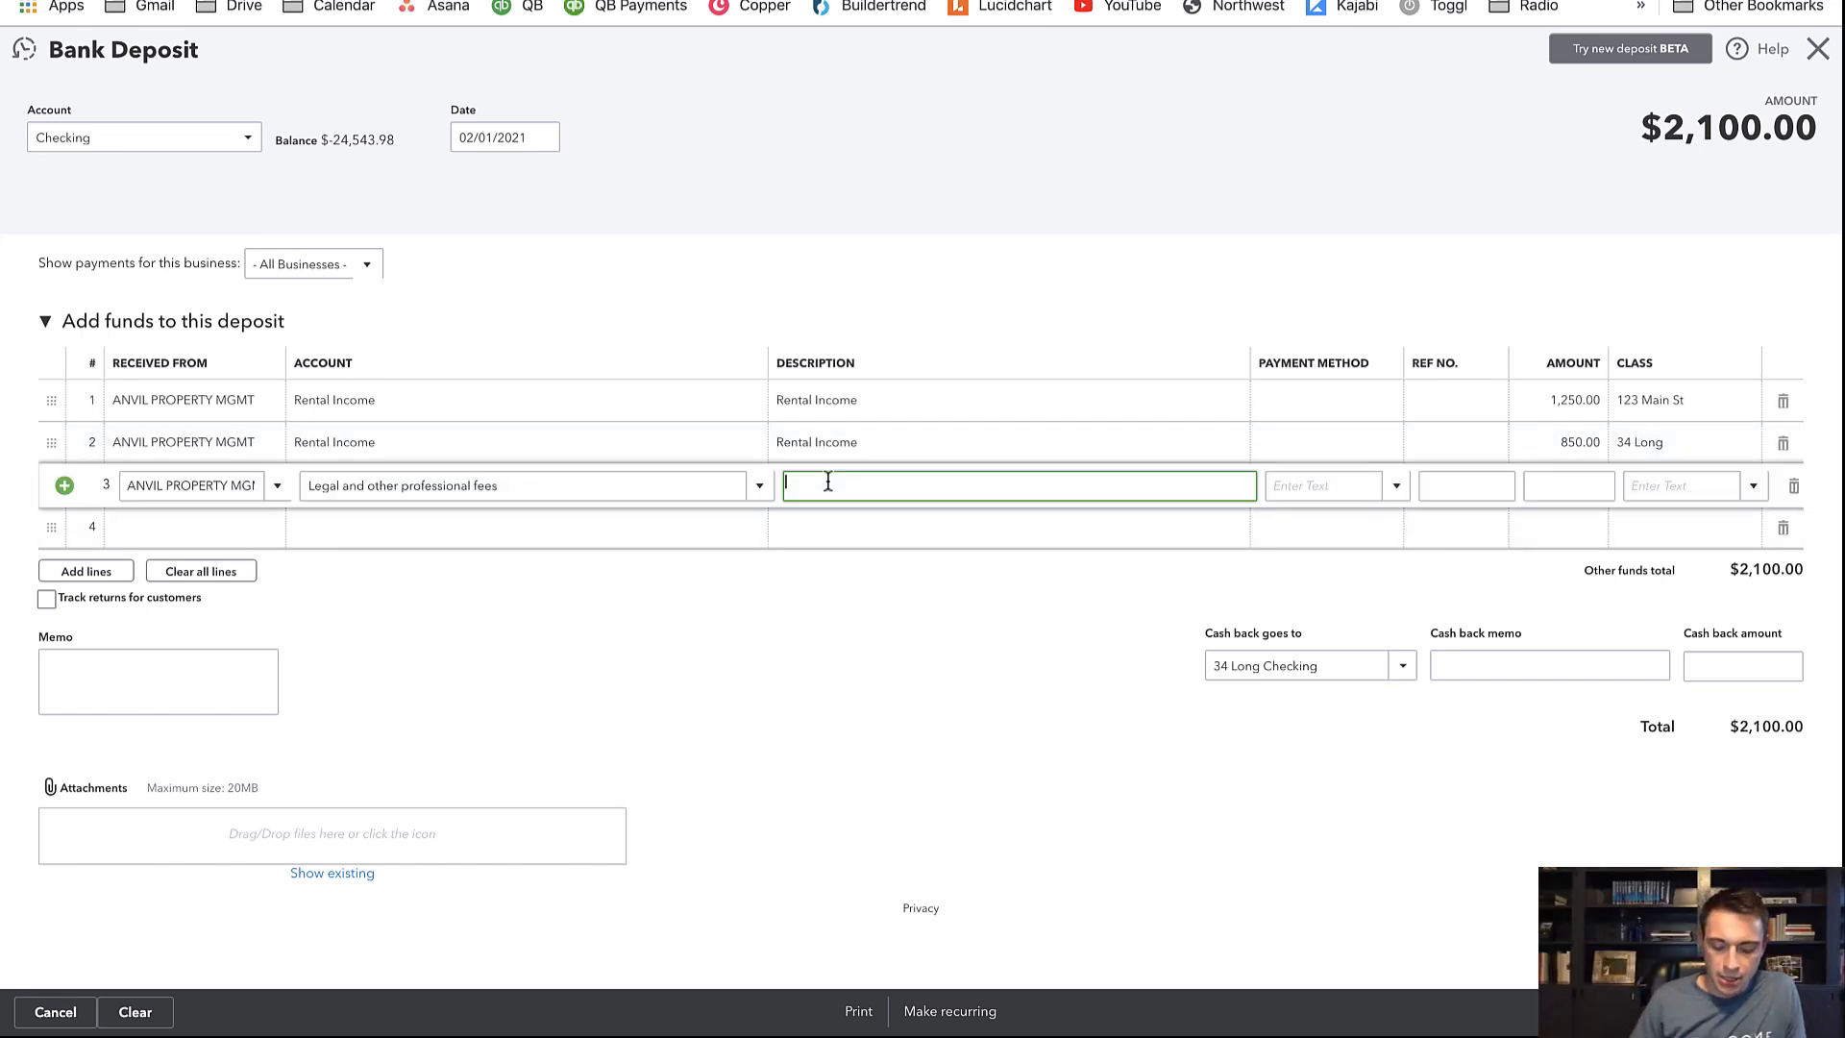
{"action": "type", "text": "Prop Mgmt"}
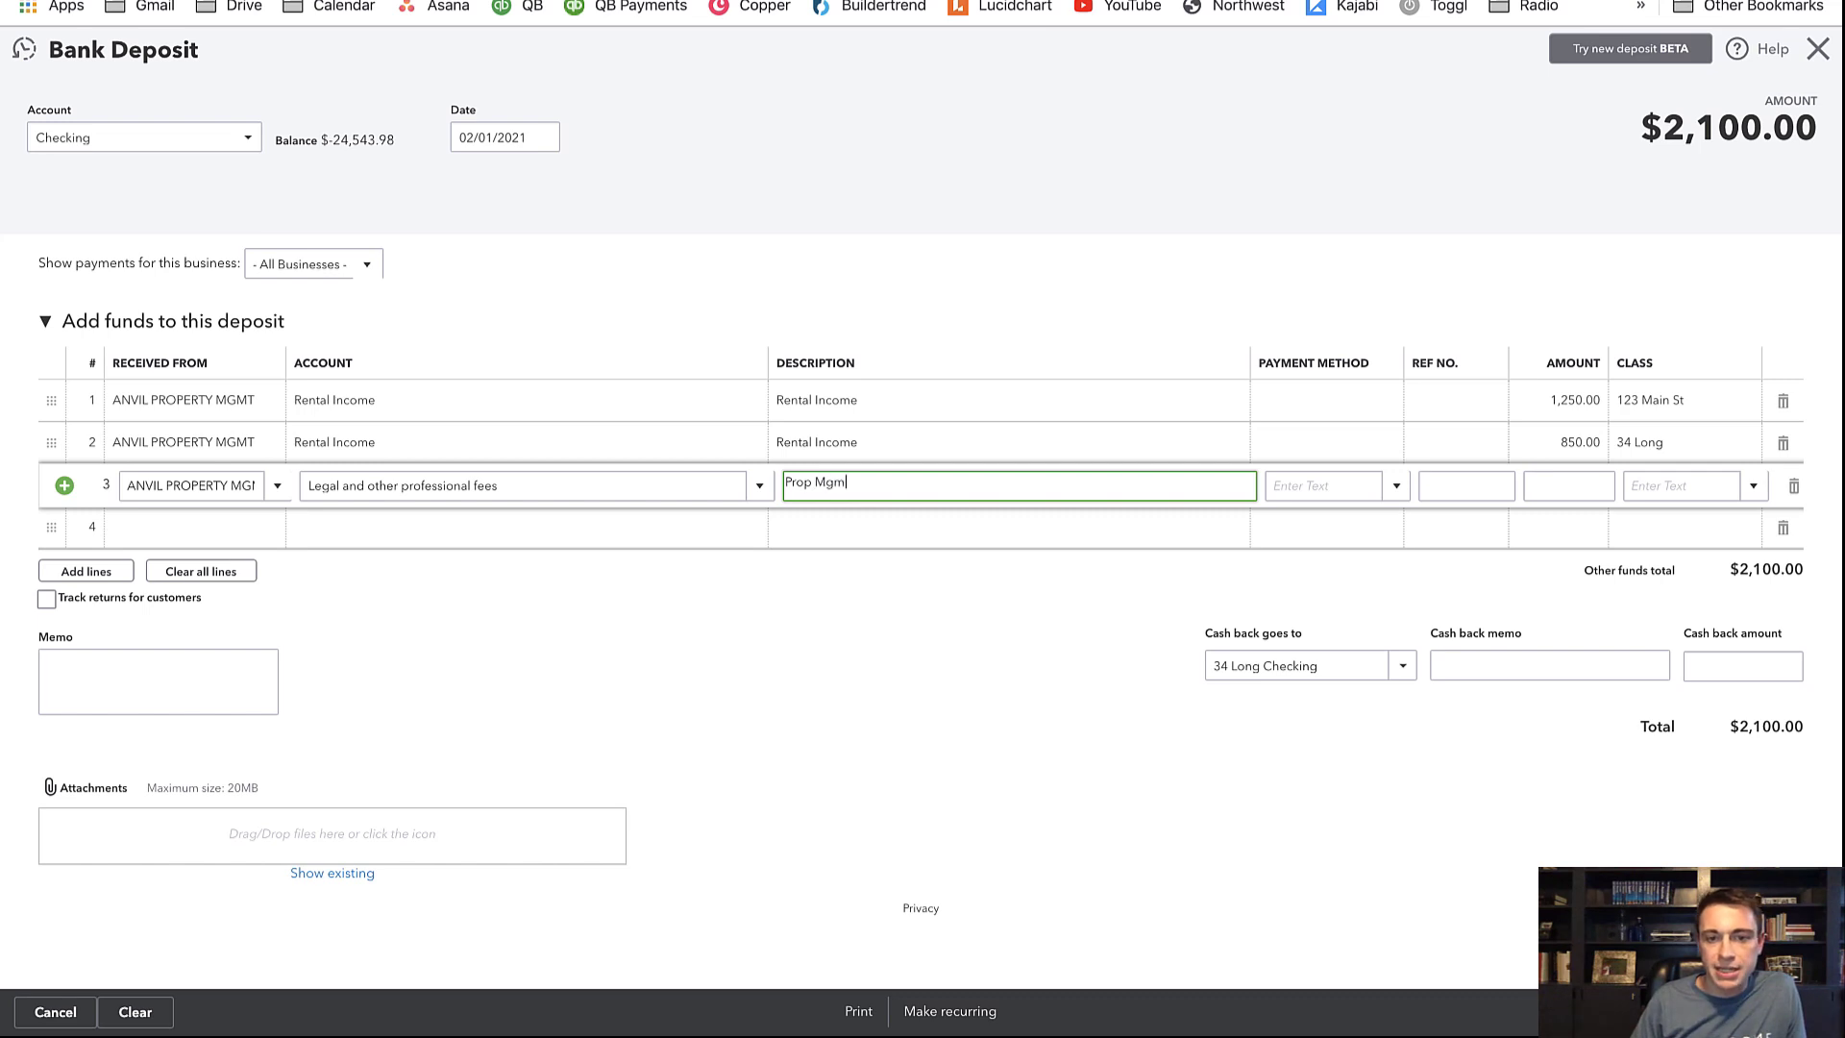
{"action": "key", "text": "Tab"}
{"action": "key", "text": "Tab"}
{"action": "key", "text": "Tab"}
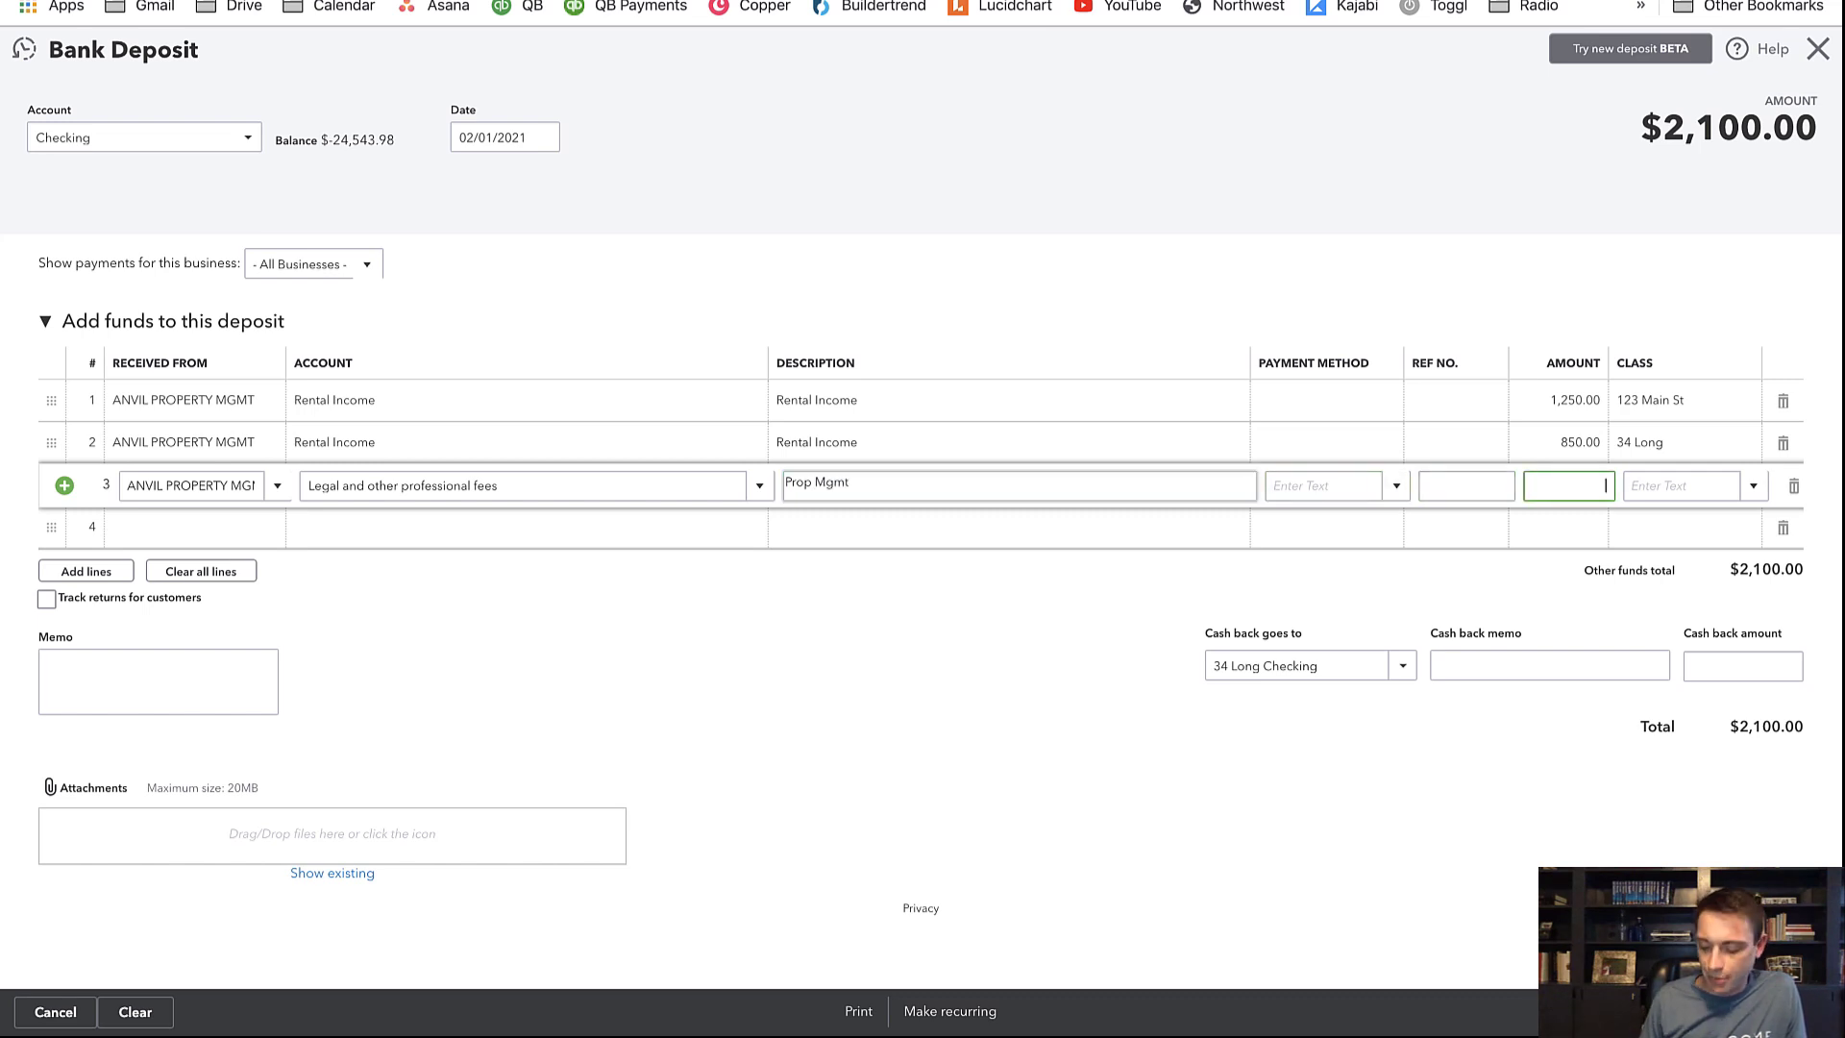
{"action": "type", "text": ".1*12"}
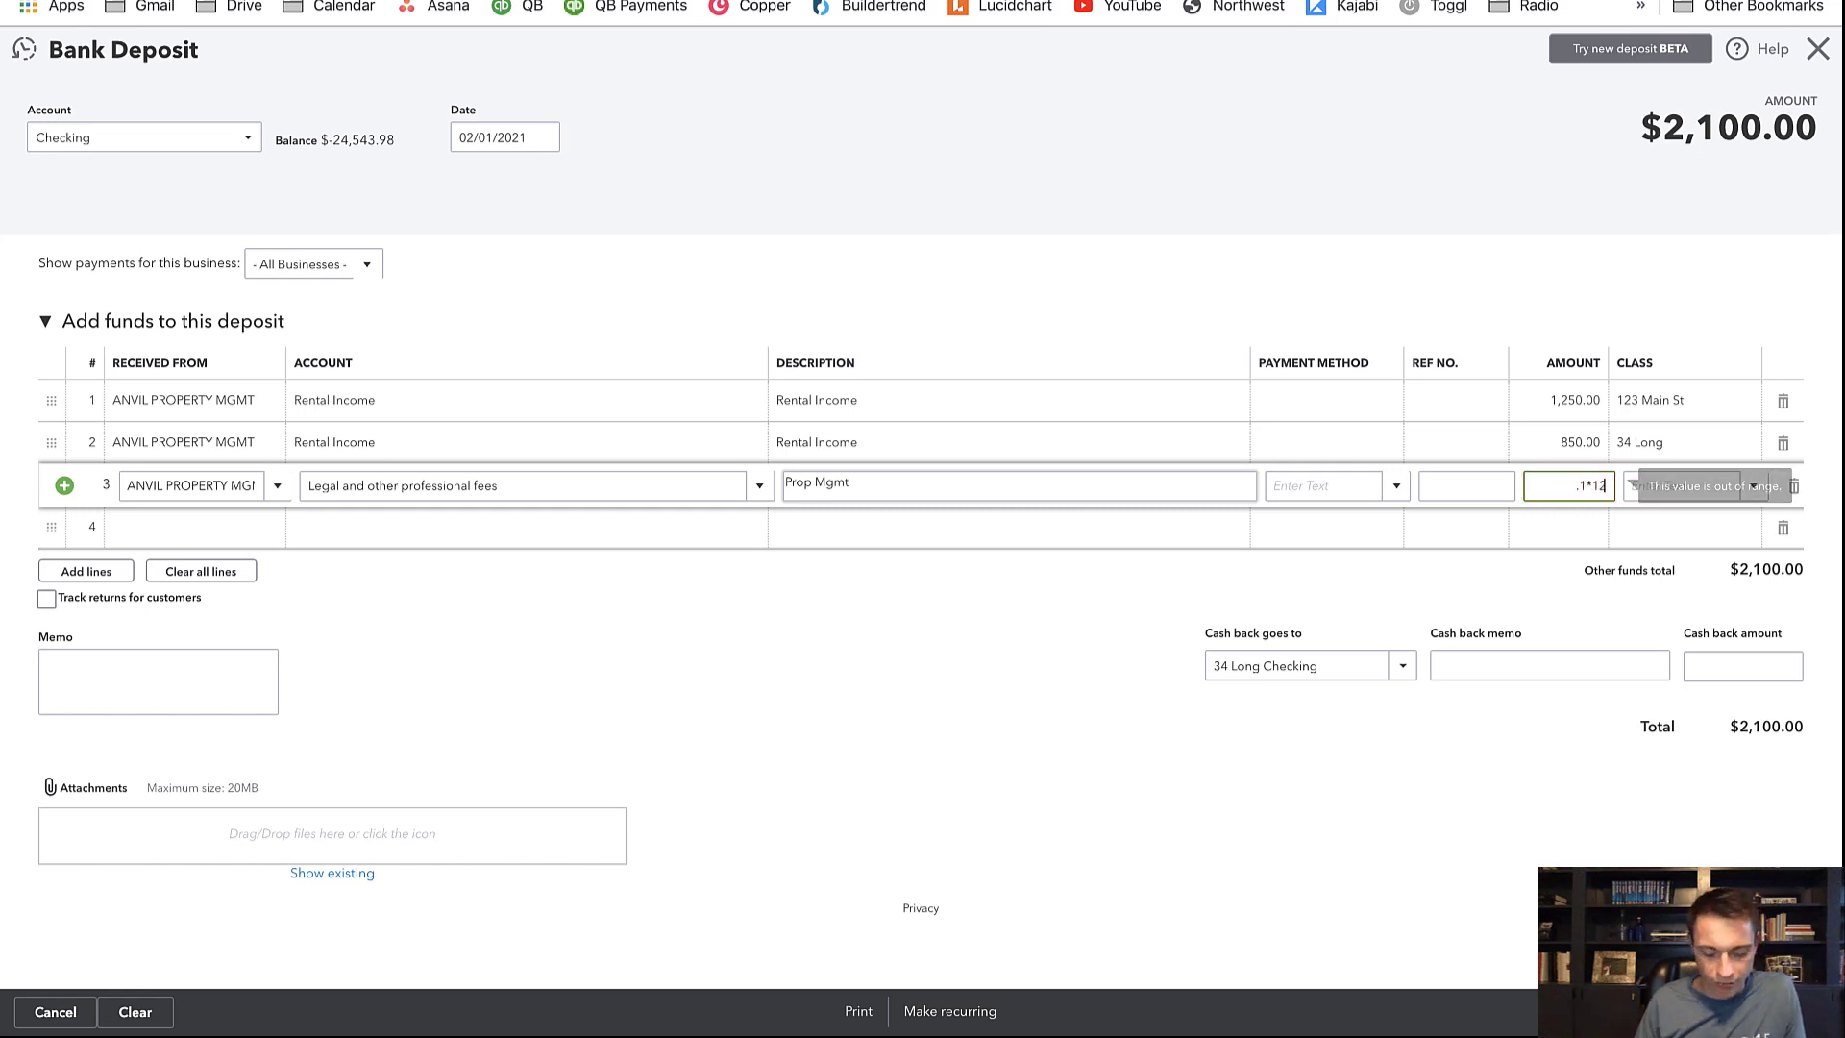
{"action": "type", "text": "50"}
{"action": "key", "text": "Tab"}
{"action": "type", "text": "123"}
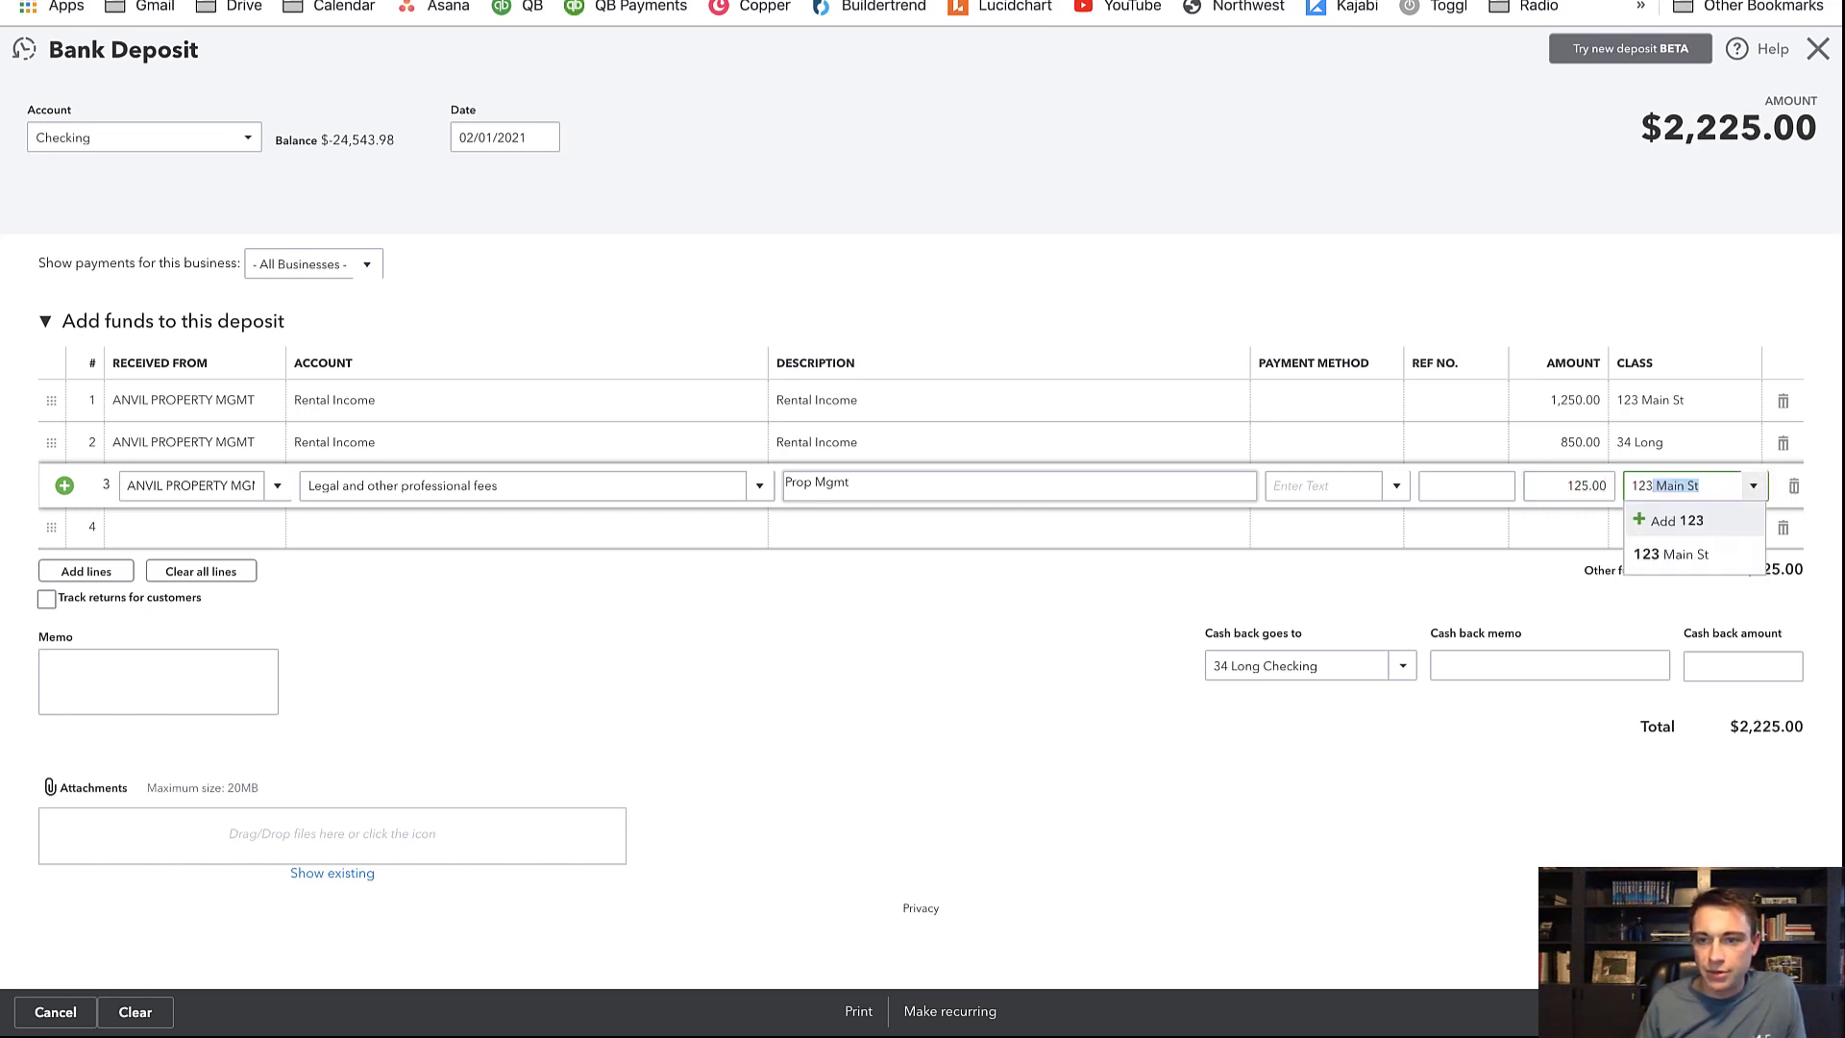
{"action": "key", "text": "Tab"}
{"action": "left_click", "coordinate": [1554, 488]}
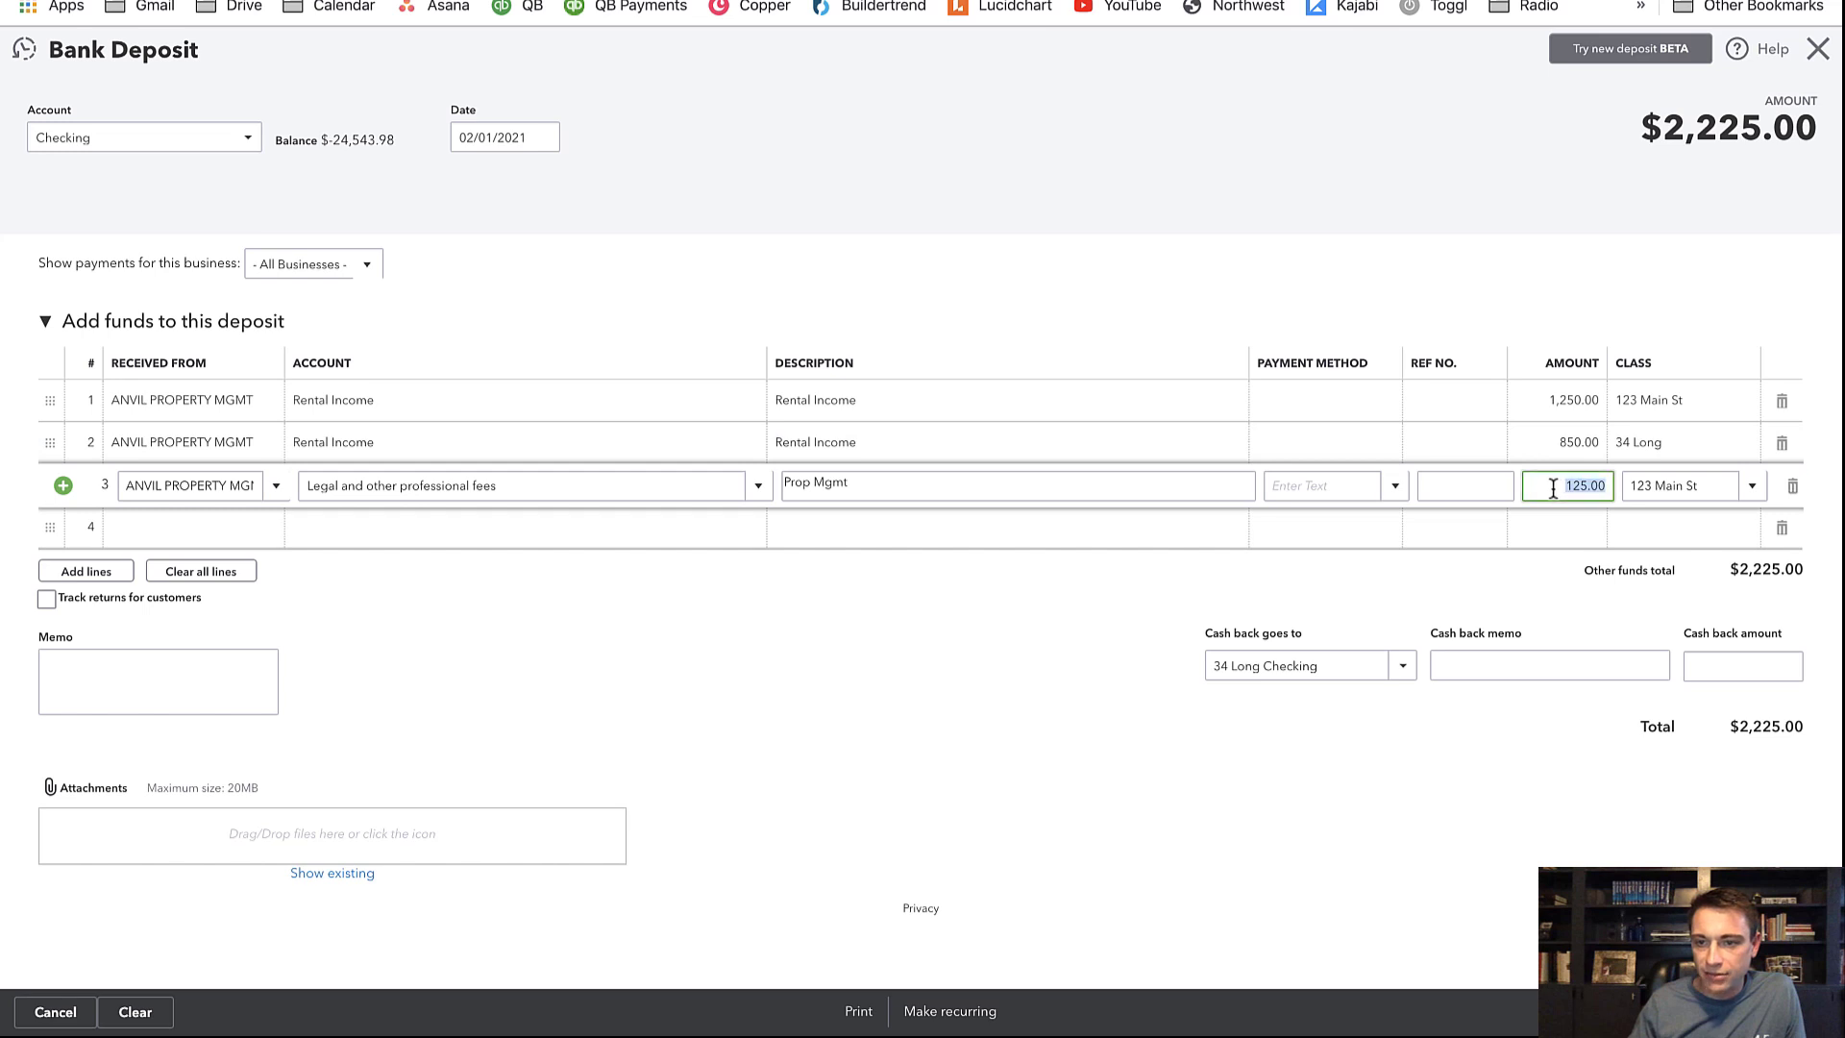
{"action": "left_click", "coordinate": [1554, 488]}
{"action": "type", "text": "-"}
{"action": "key", "text": "Tab"}
{"action": "key", "text": "Tab"}
{"action": "key", "text": "Tab"}
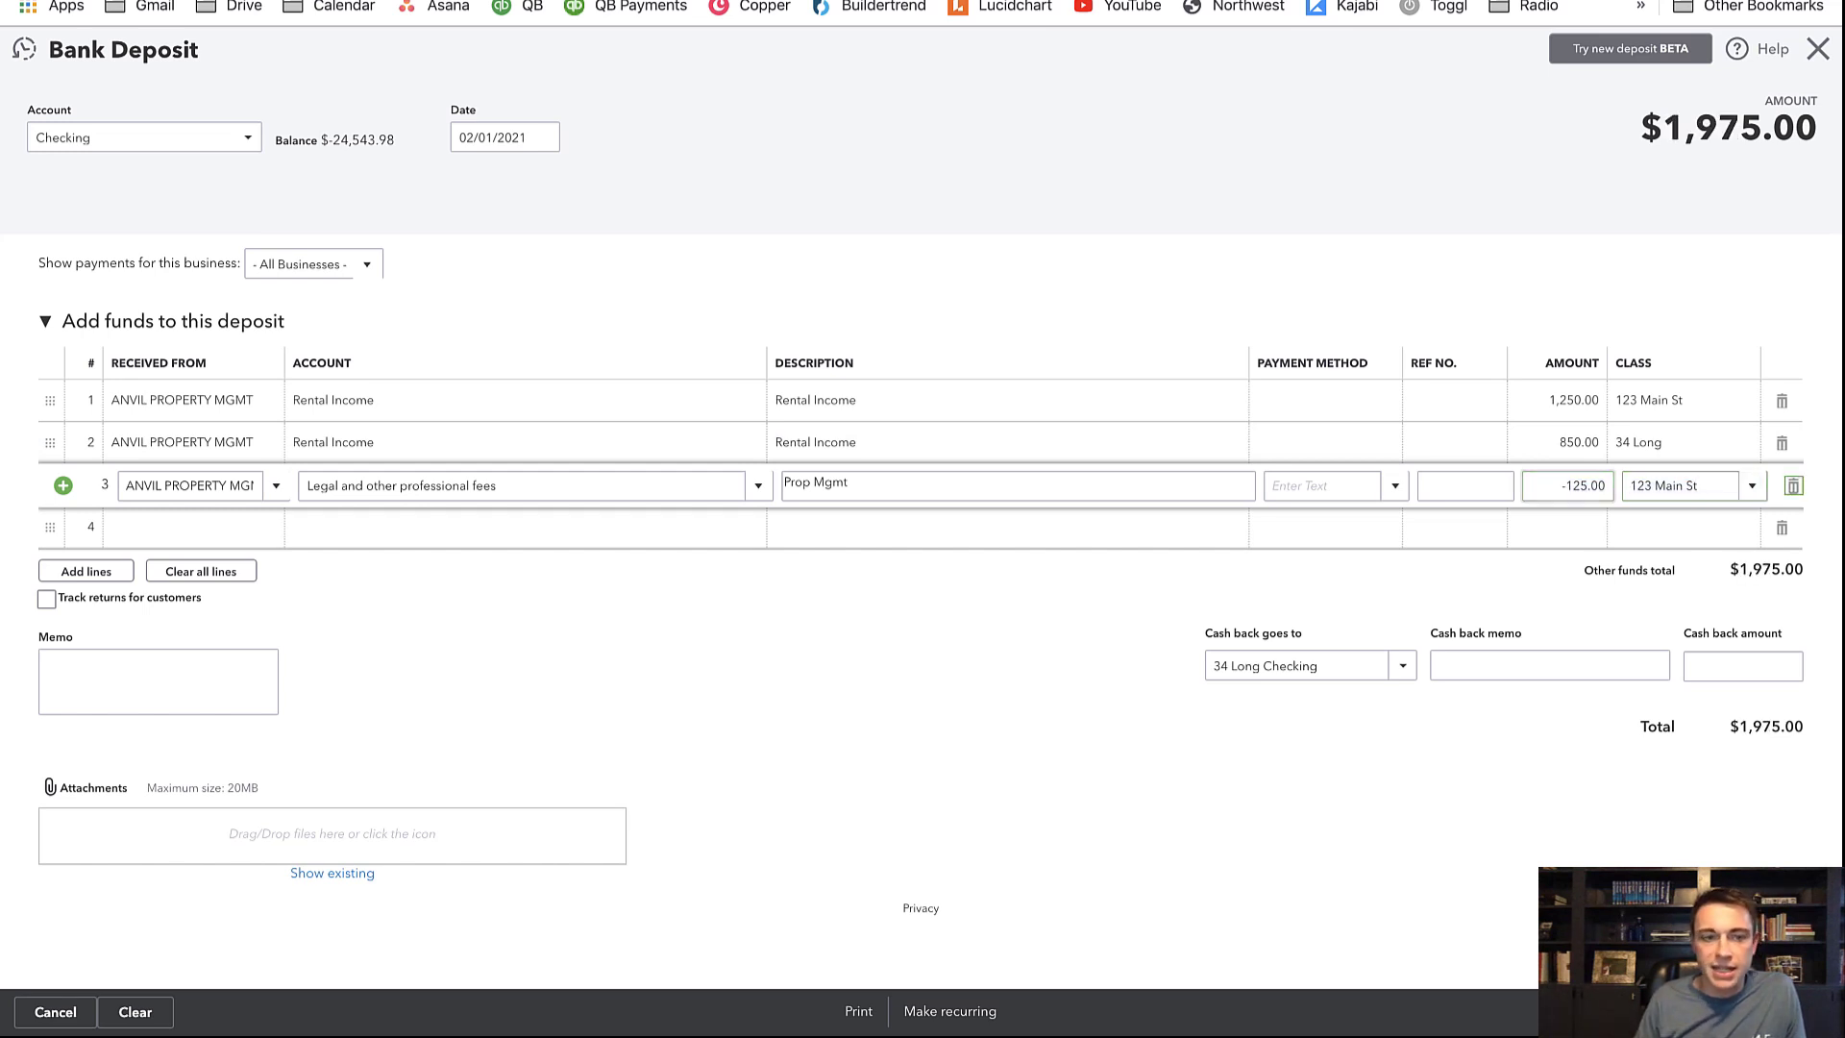
Add line 4: ANVIL PROPERTY MGMT, Legal and other professional fees, 'Prop Mgmt', -850*.1, class 34 Long
{"action": "type", "text": "anvi"}
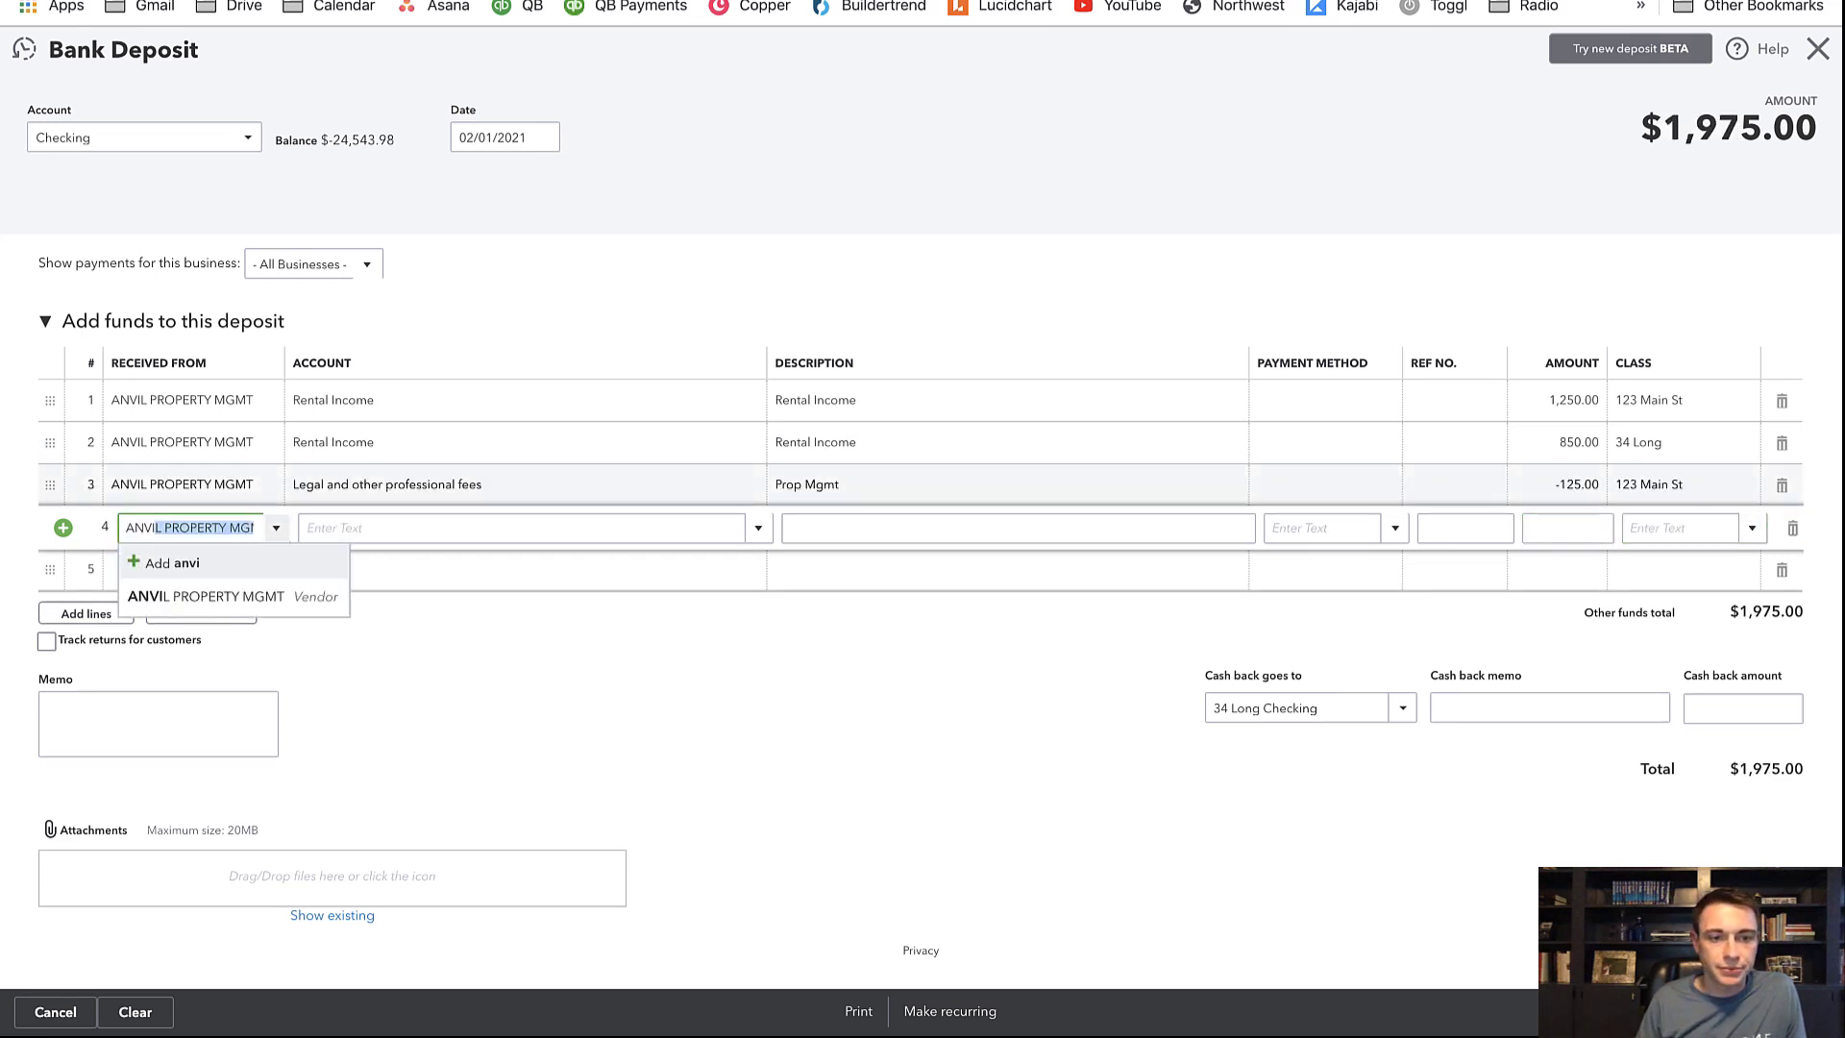
{"action": "key", "text": "Tab"}
{"action": "type", "text": "legal"}
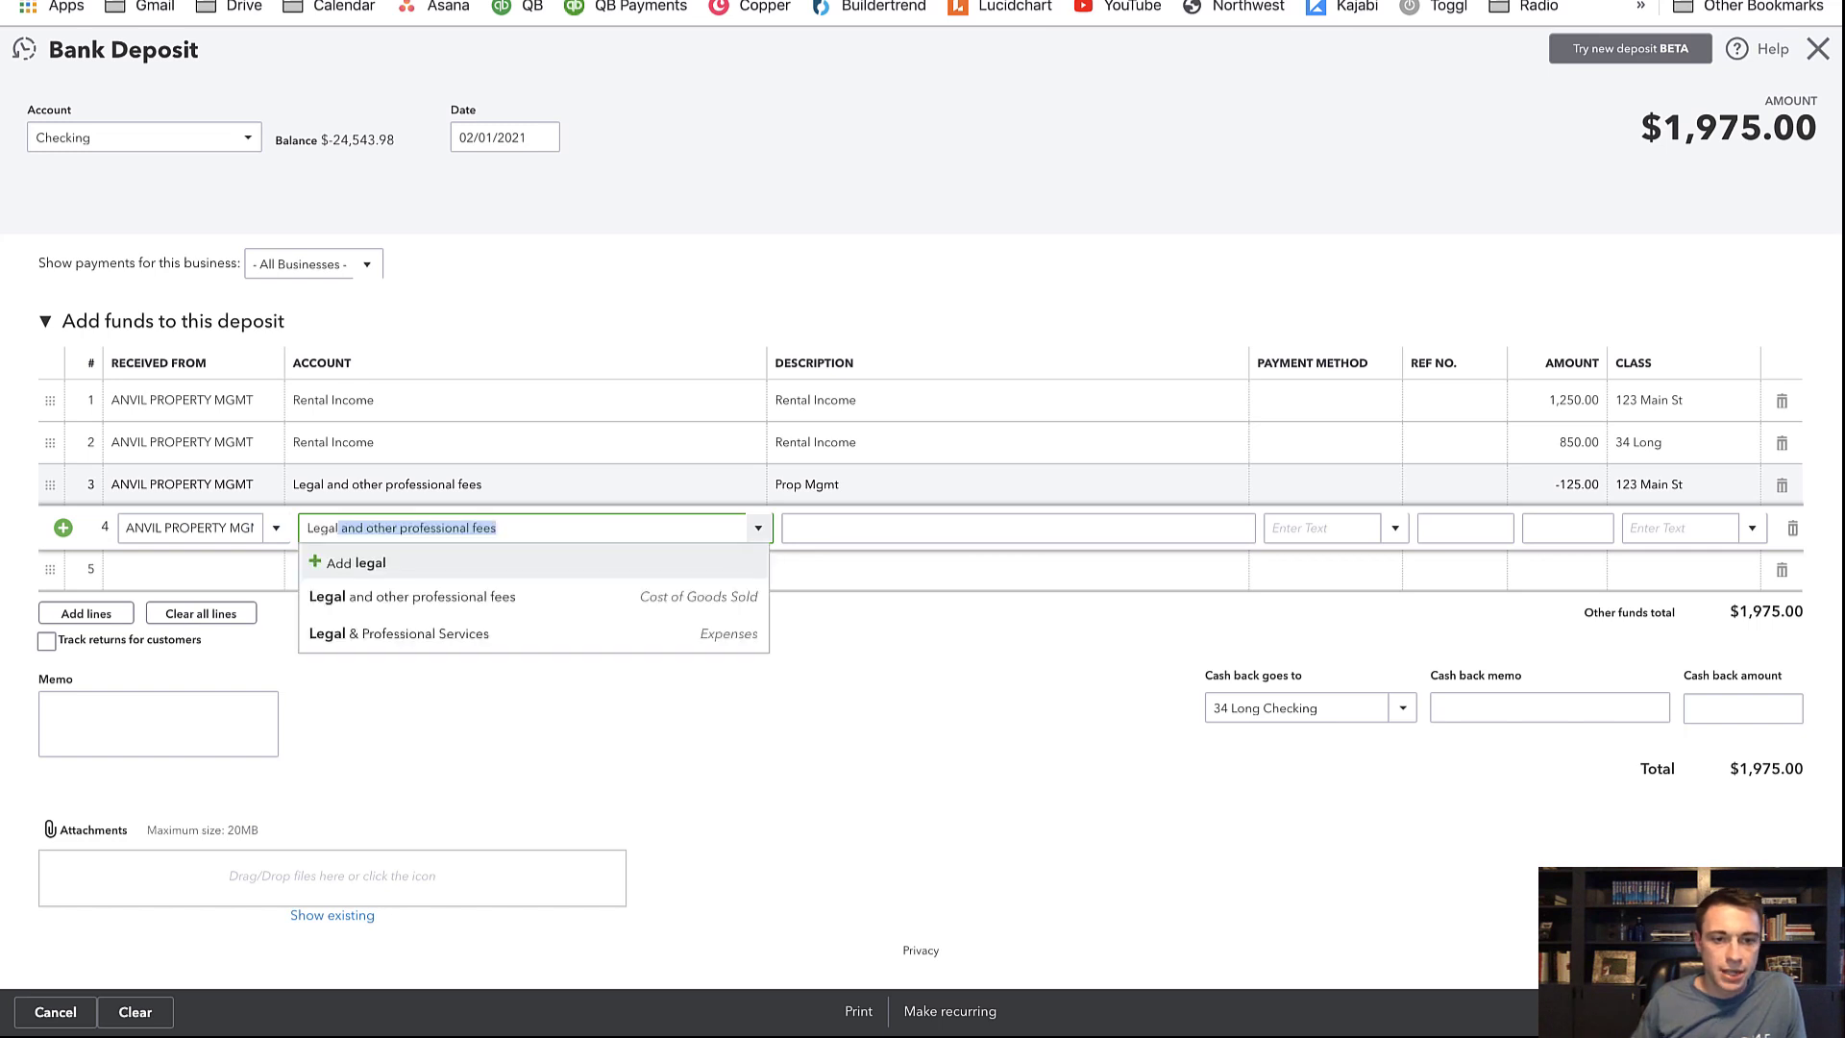
{"action": "key", "text": "Tab"}
{"action": "type", "text": "Prop"}
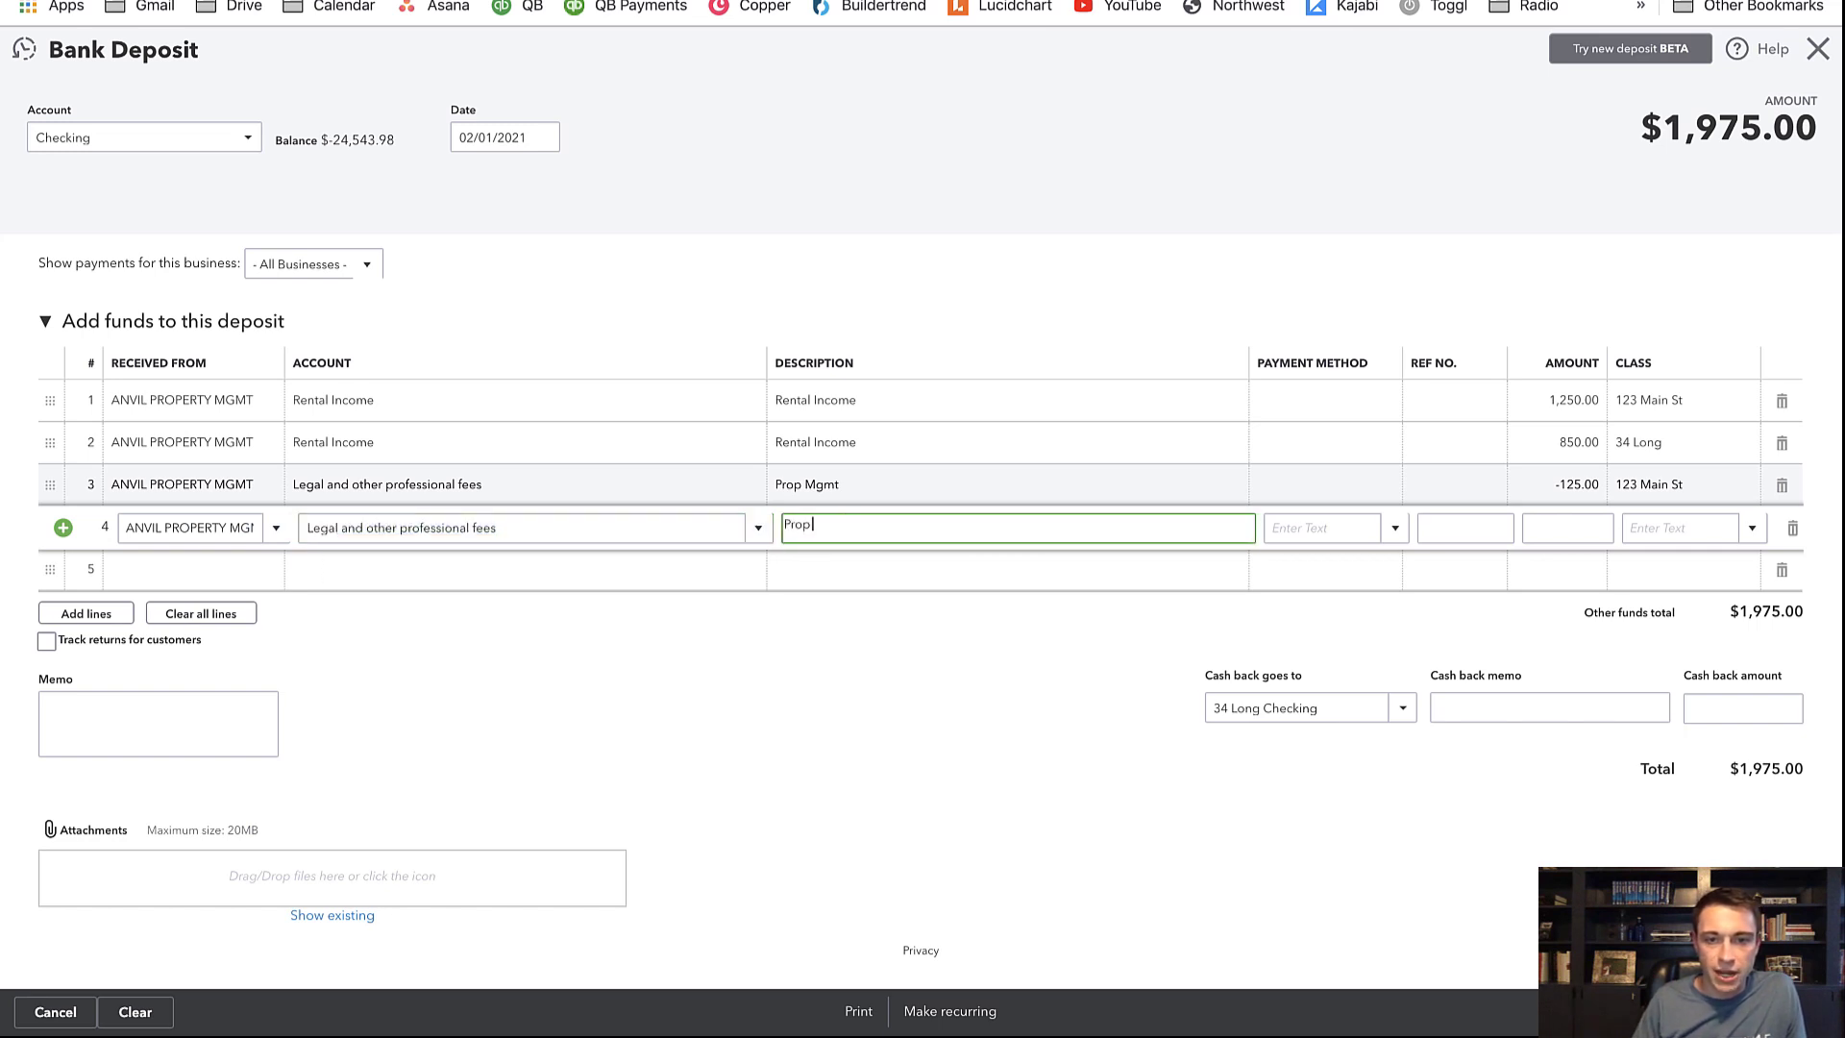
{"action": "type", "text": " Mgmt"}
{"action": "key", "text": "Tab"}
{"action": "key", "text": "Tab"}
{"action": "key", "text": "Tab"}
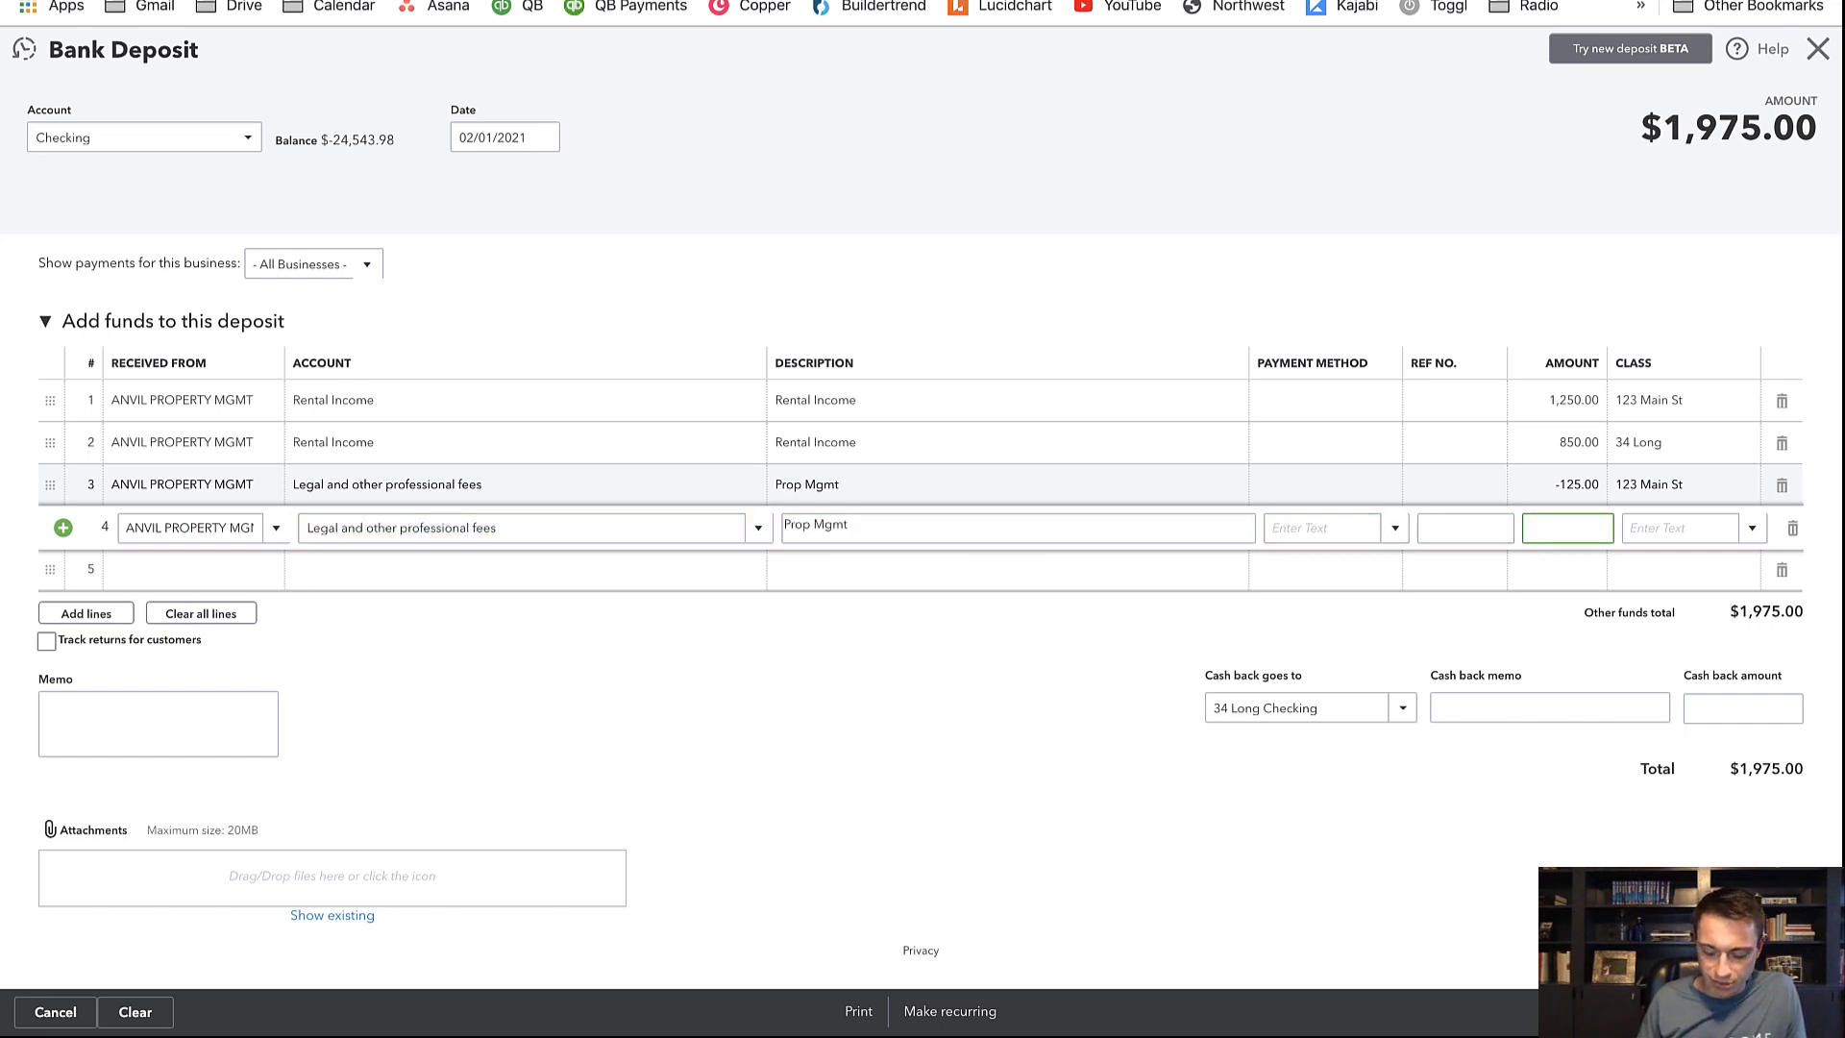
{"action": "type", "text": "-850*"}
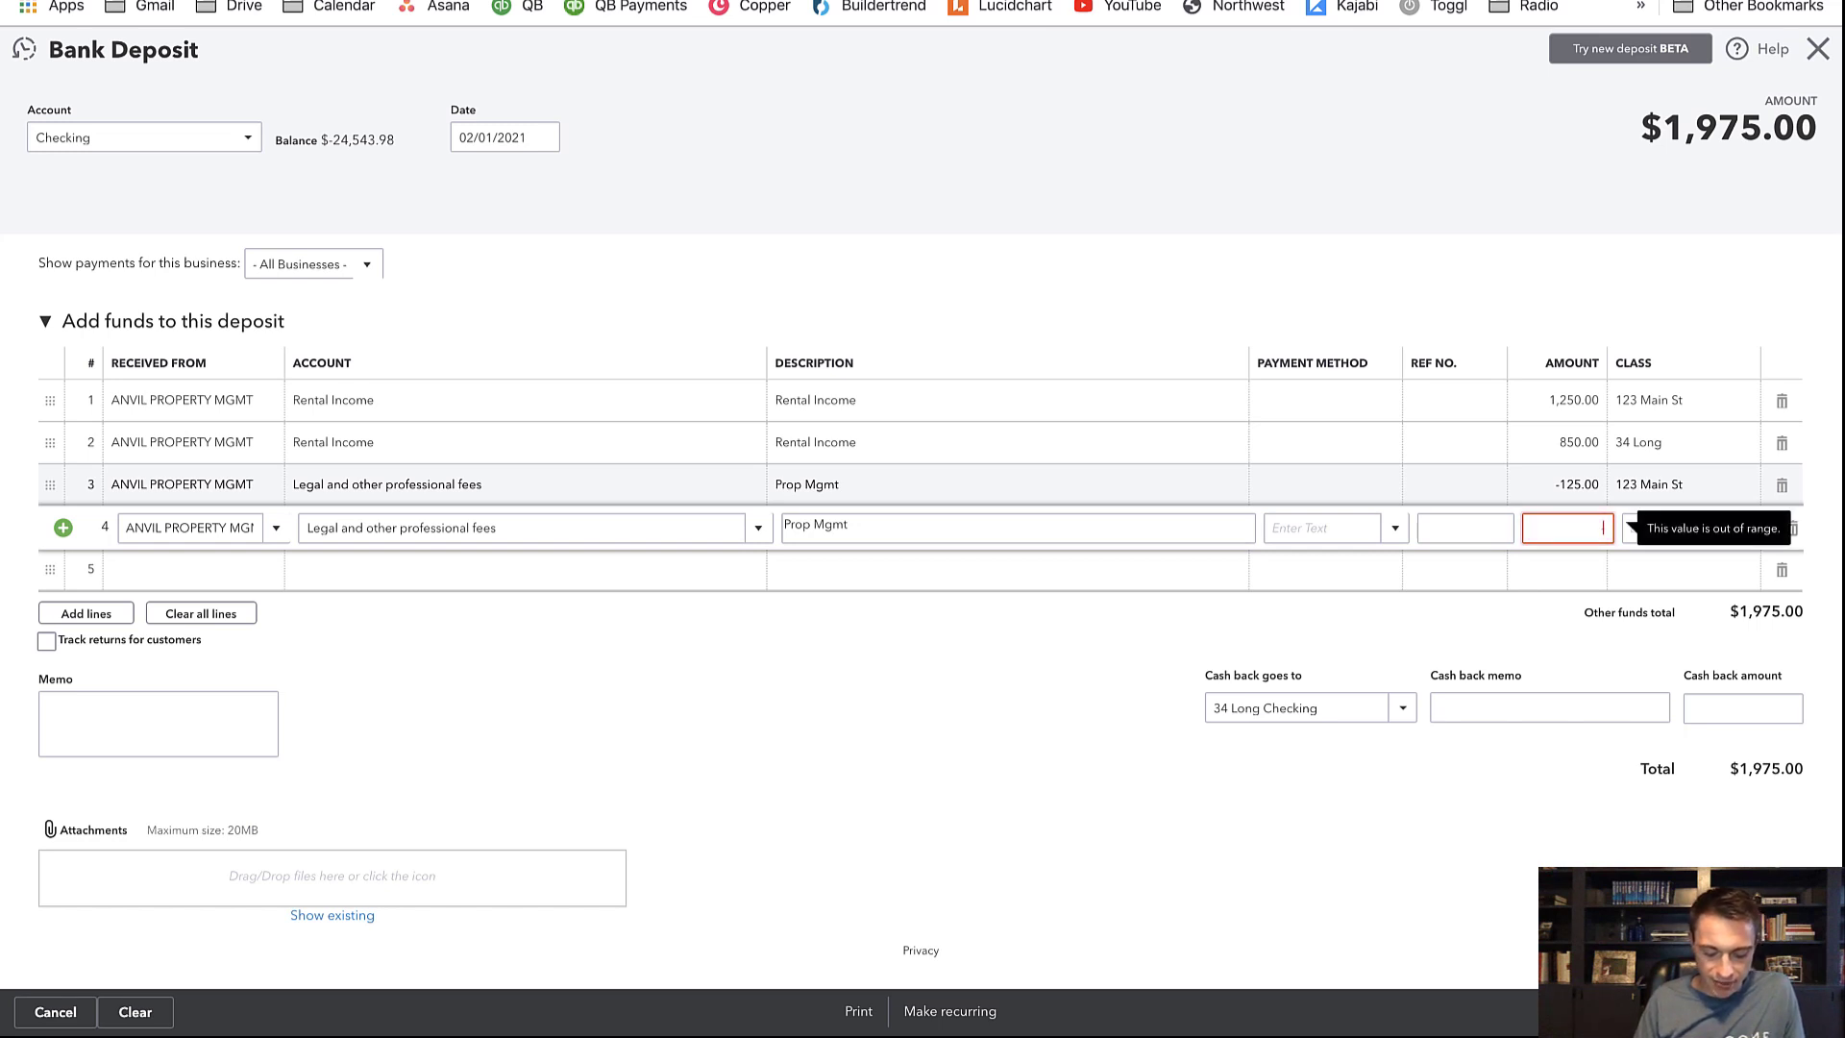
{"action": "type", "text": ".1"}
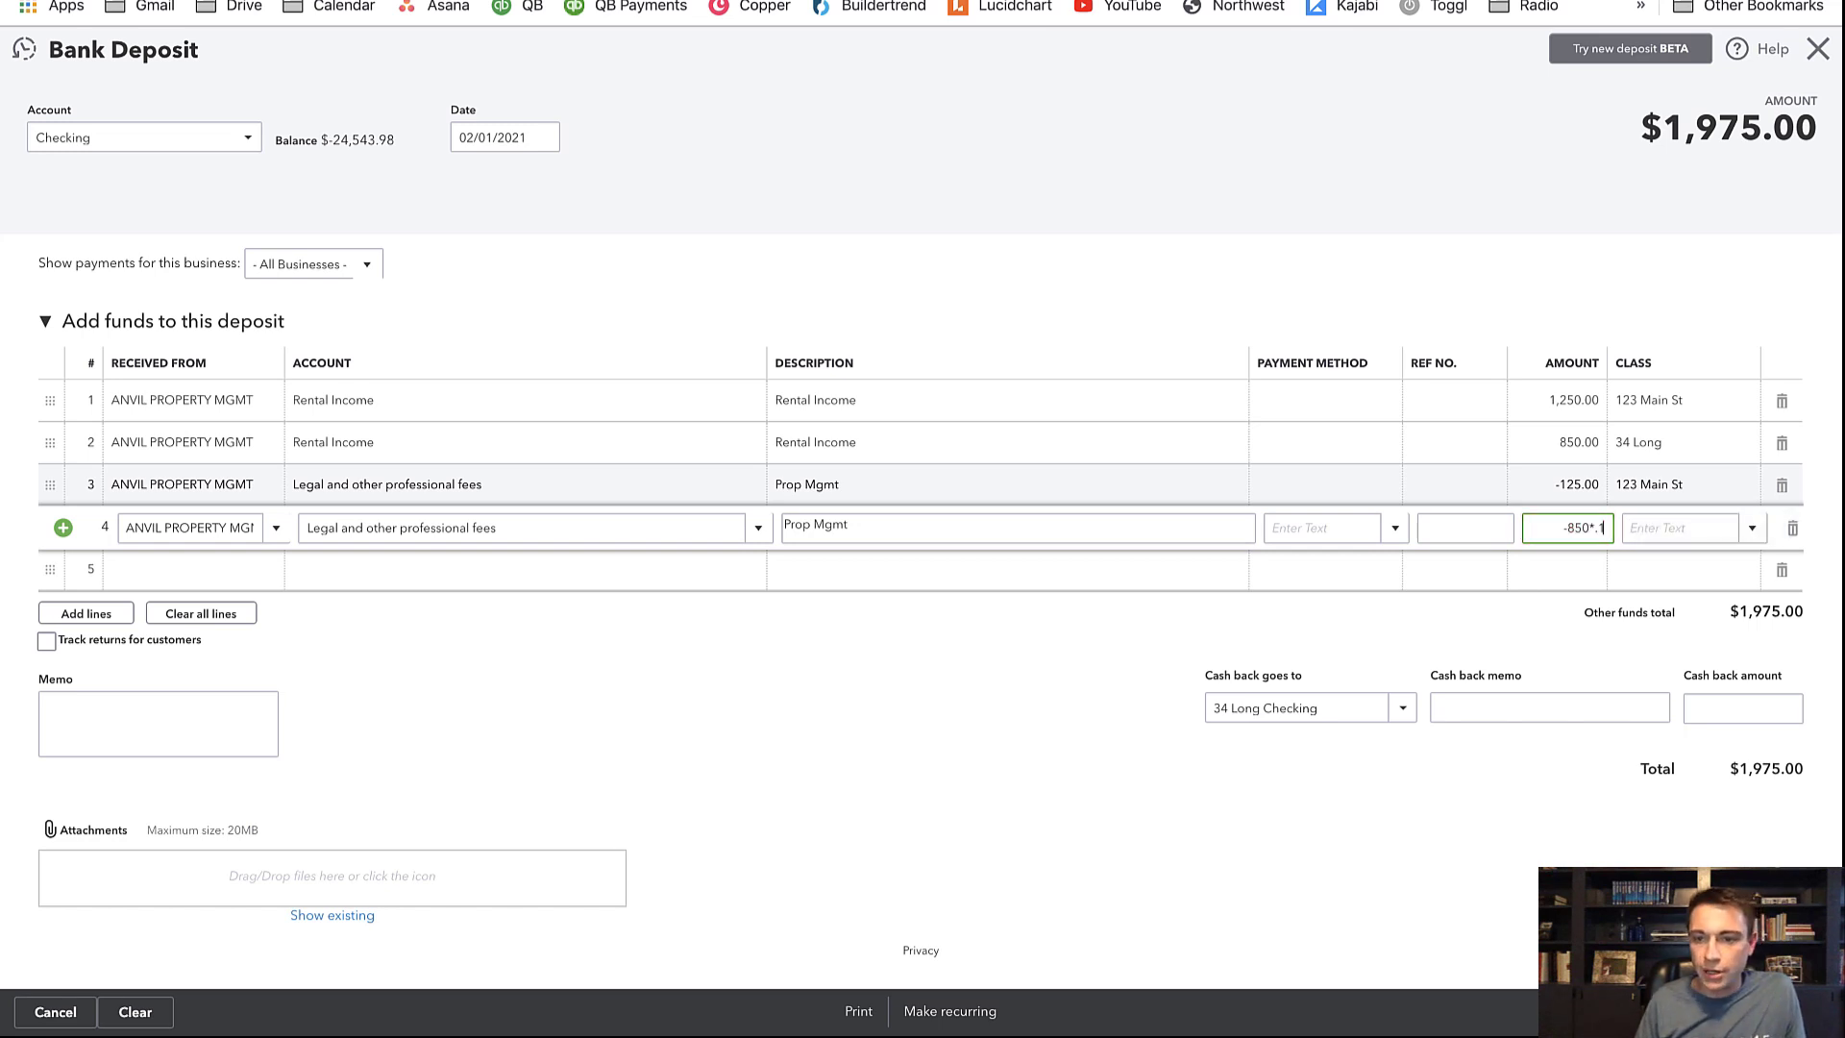
{"action": "key", "text": "Tab"}
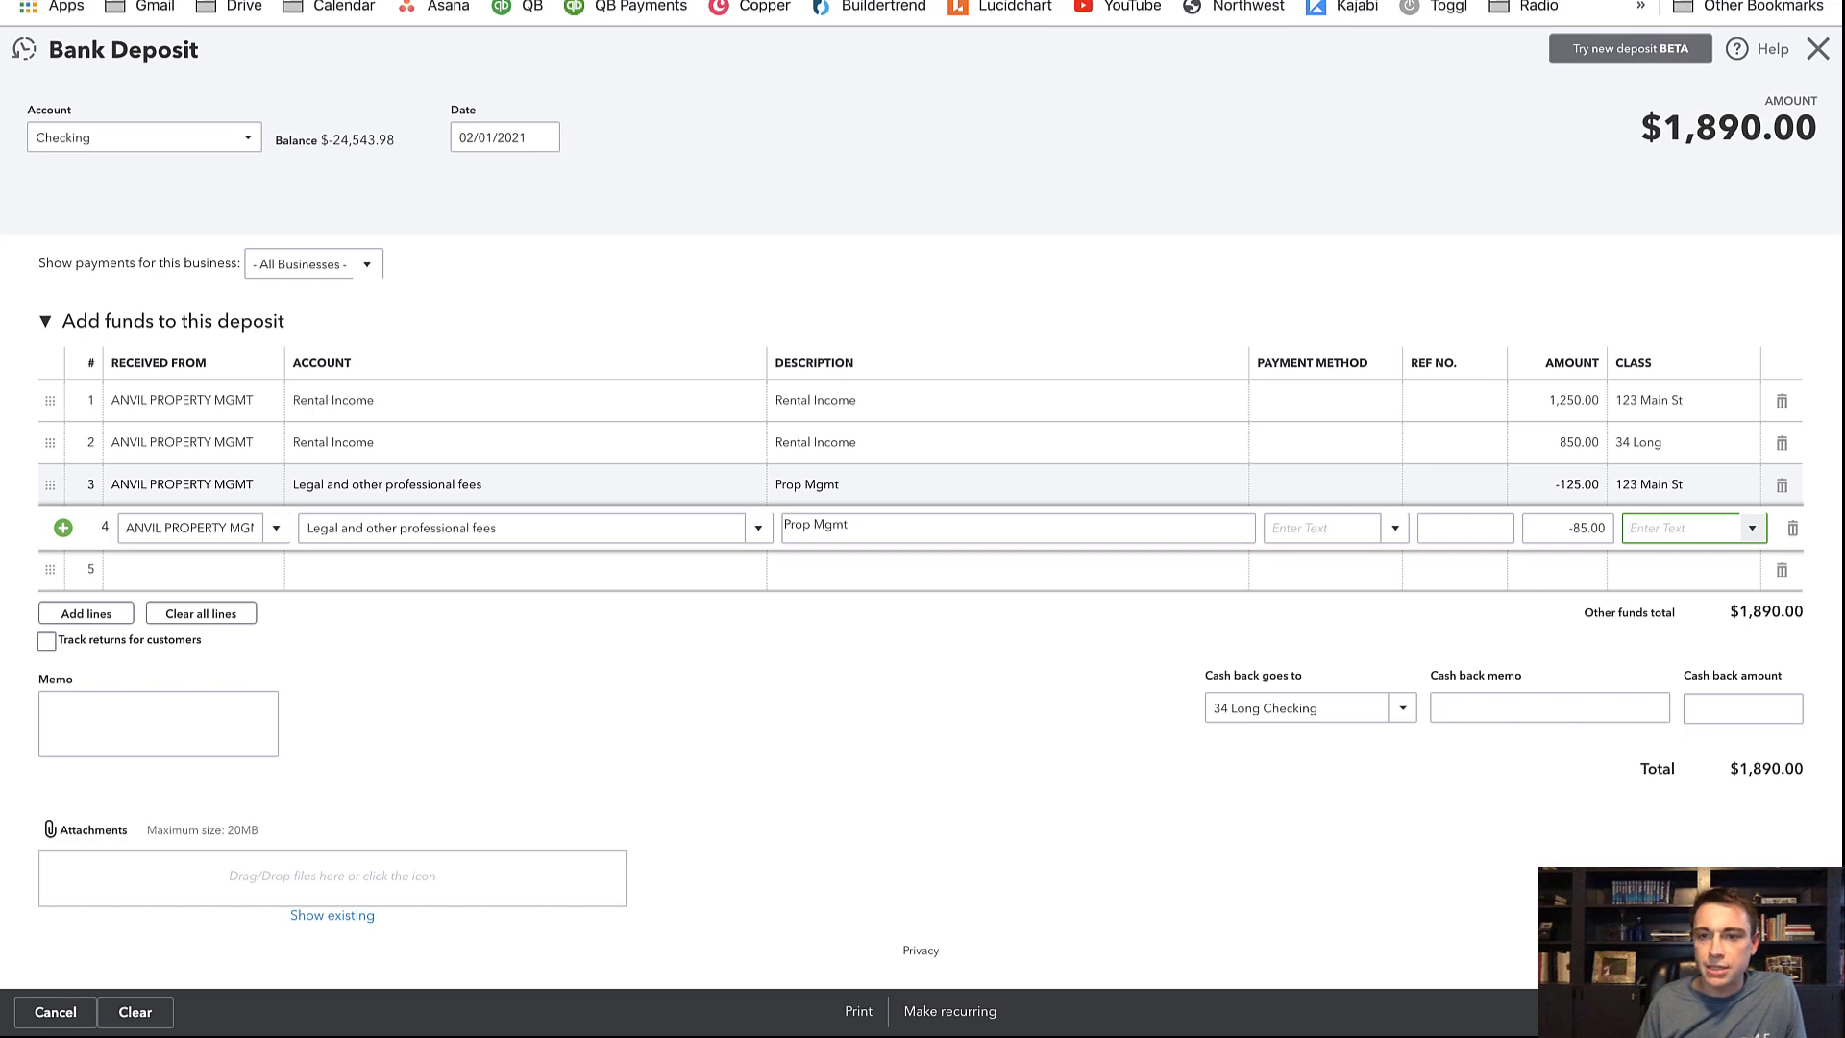
{"action": "type", "text": "34 Long"}
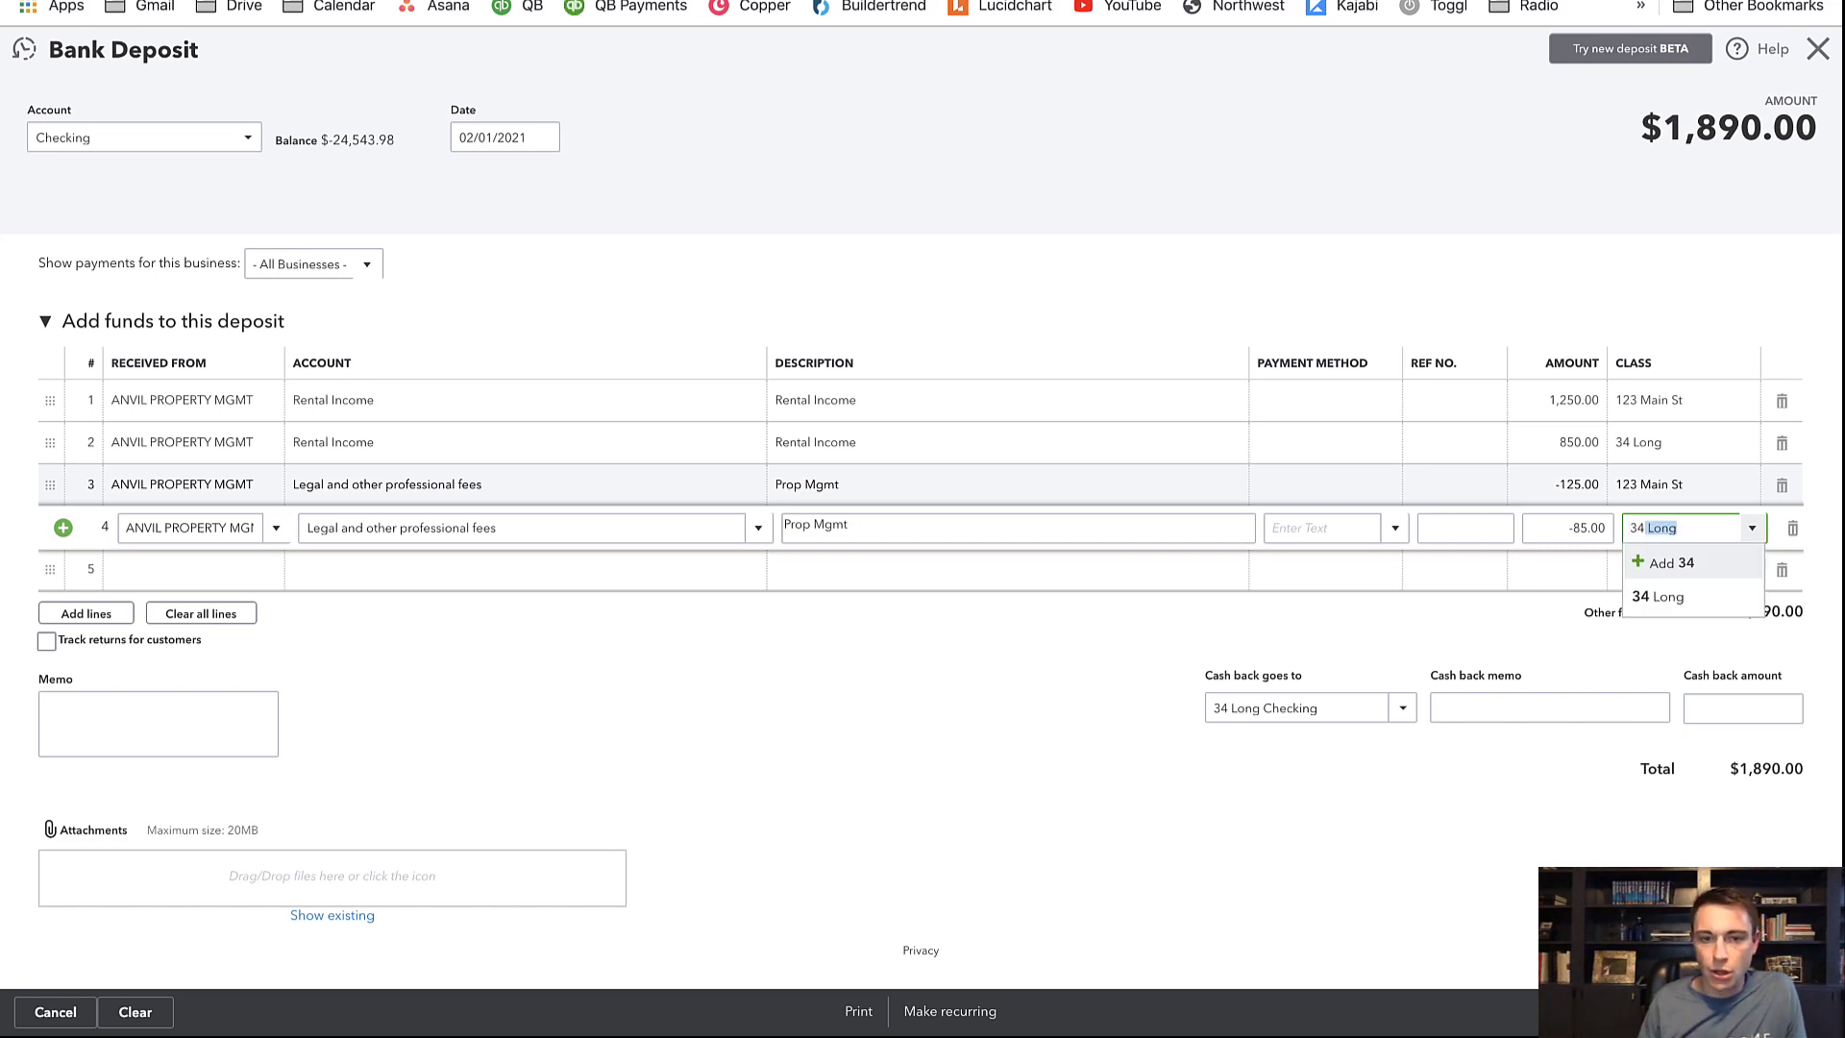
{"action": "key", "text": "Tab"}
{"action": "key", "text": "Tab"}
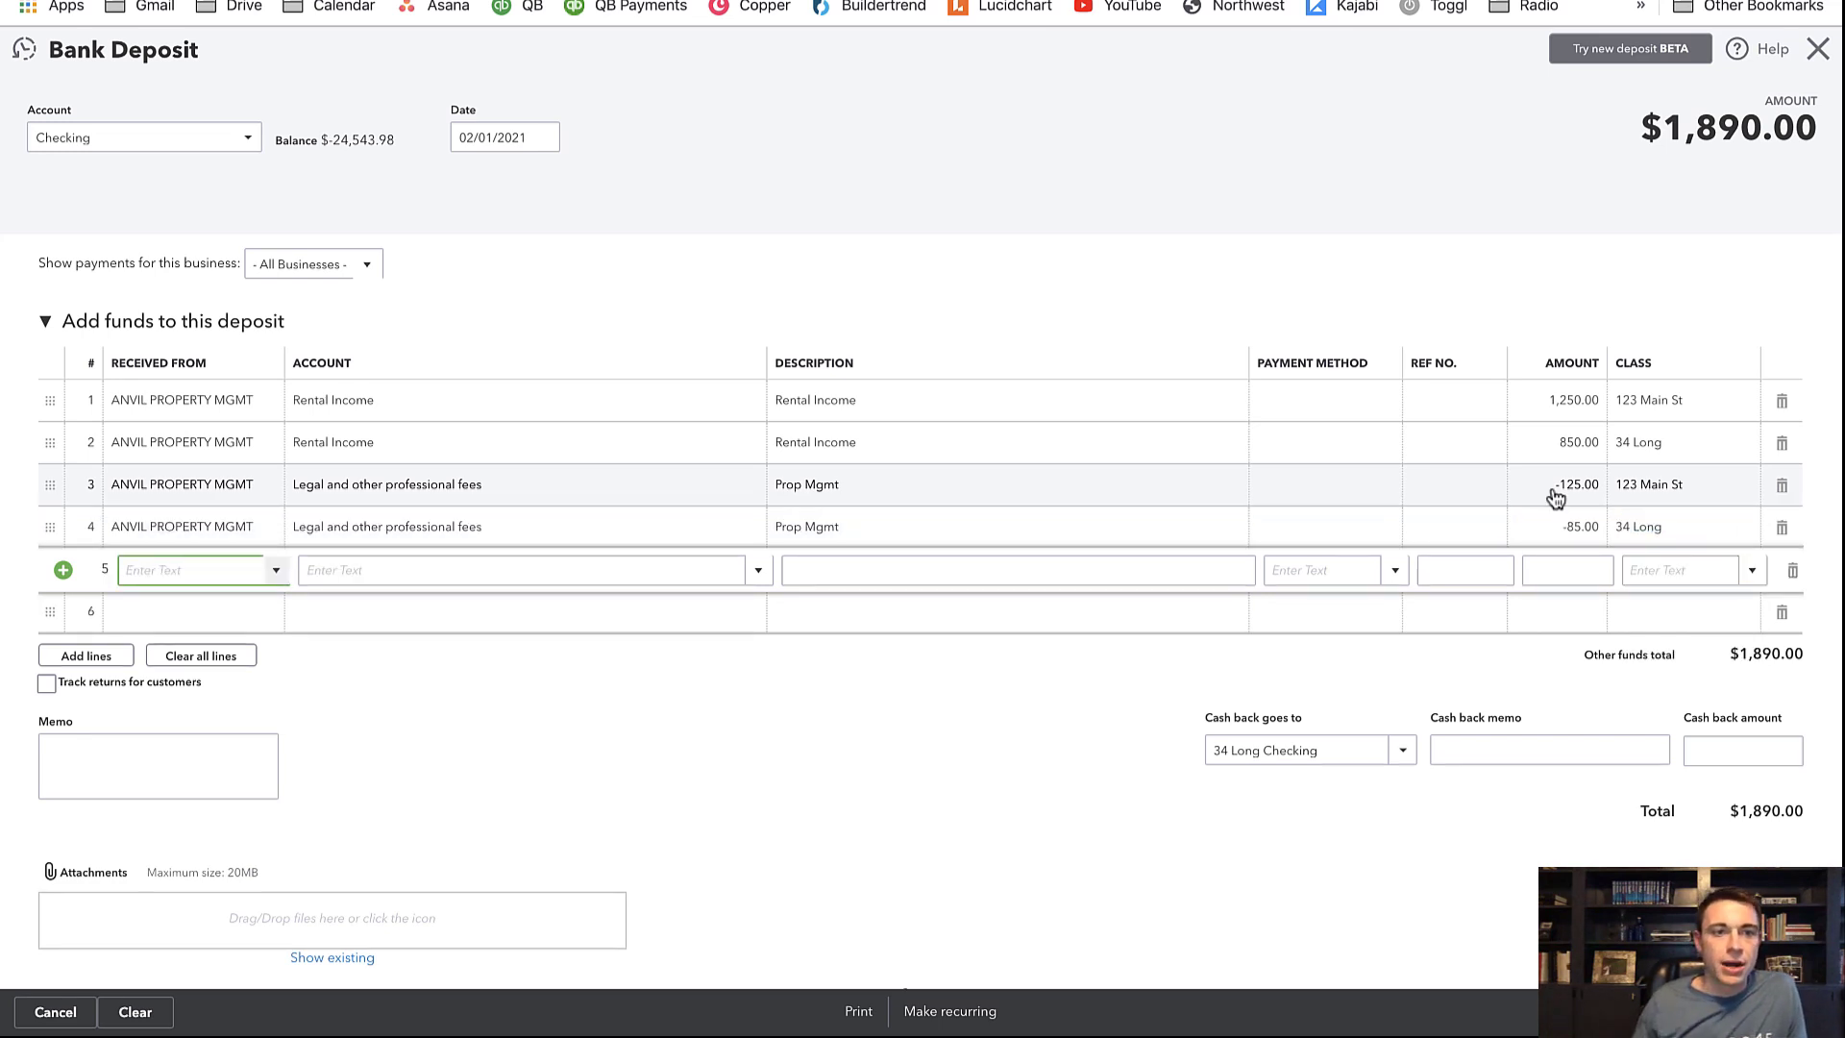
Review the Repairs and Utilities rows in the PROPMGMT sheet before starting line 5
{"action": "left_click", "coordinate": [317, 2]}
{"action": "left_click_drag", "start_coordinate": [178, 388], "coordinate": [173, 416]}
{"action": "left_click", "coordinate": [147, 386]}
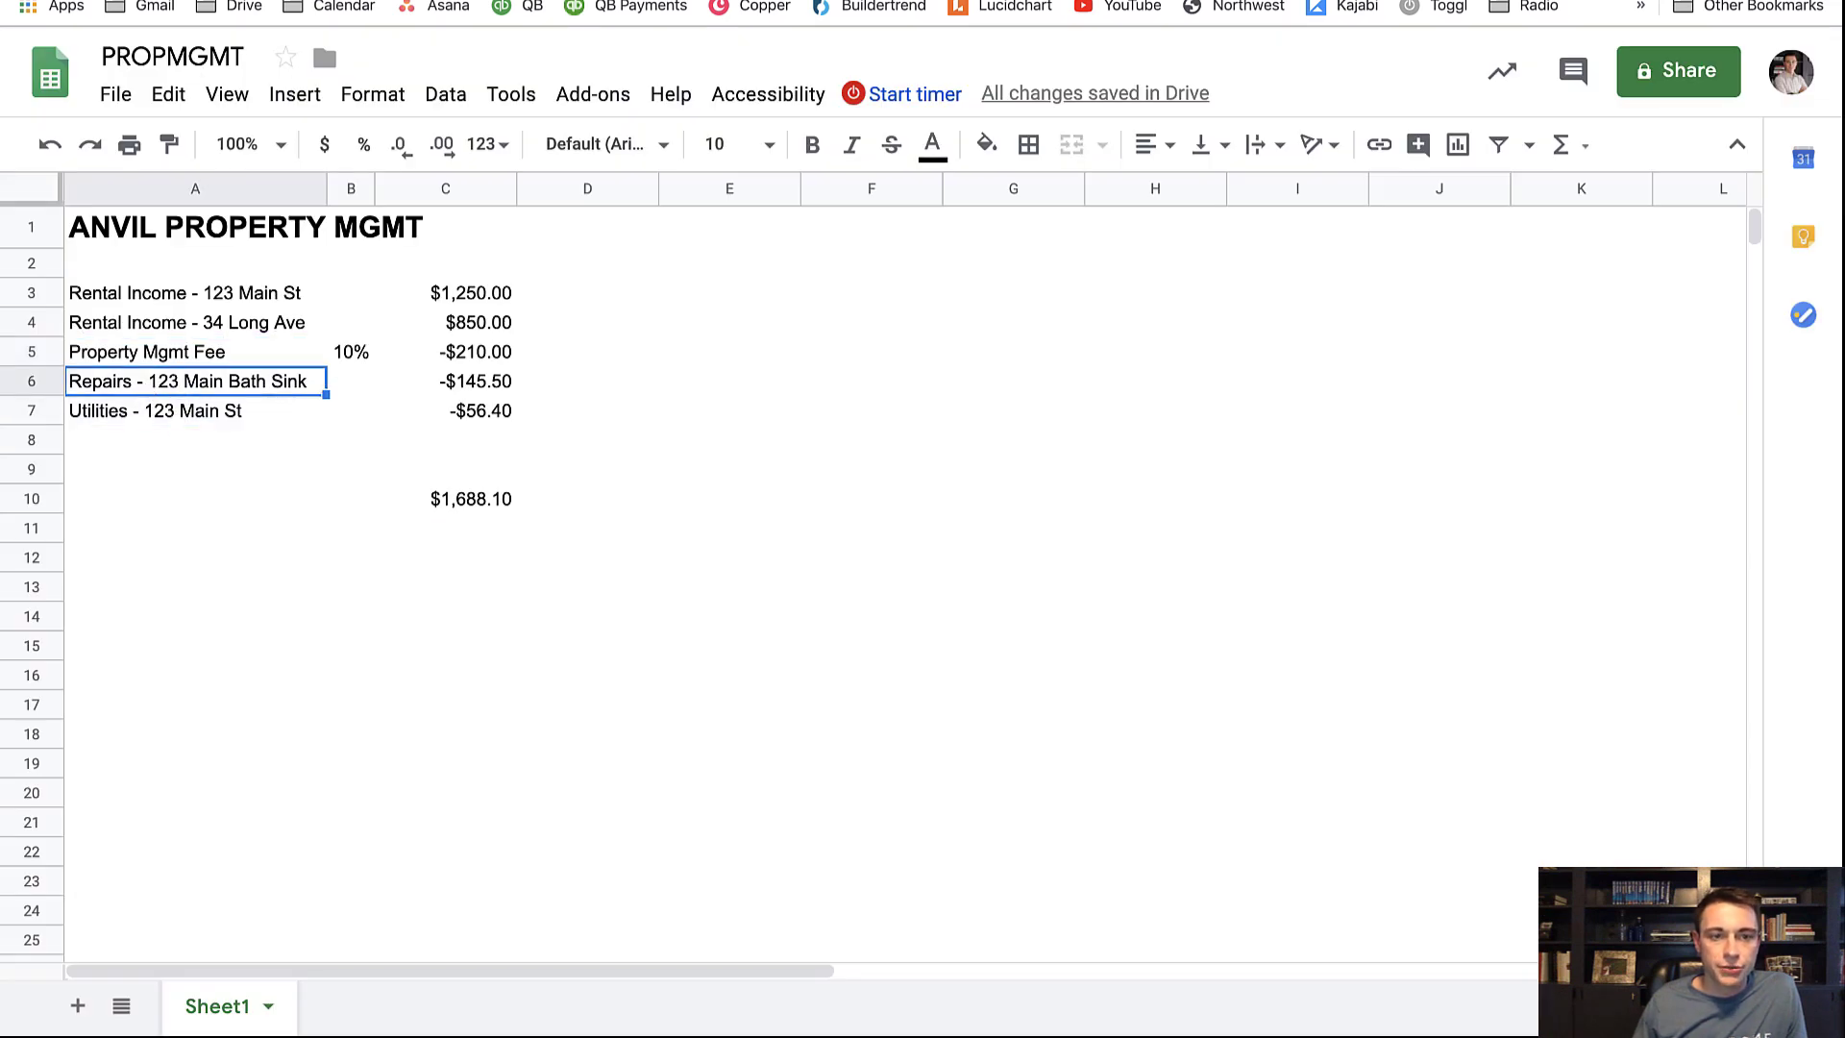
{"action": "left_click", "coordinate": [327, 2]}
{"action": "key", "text": "Tab"}
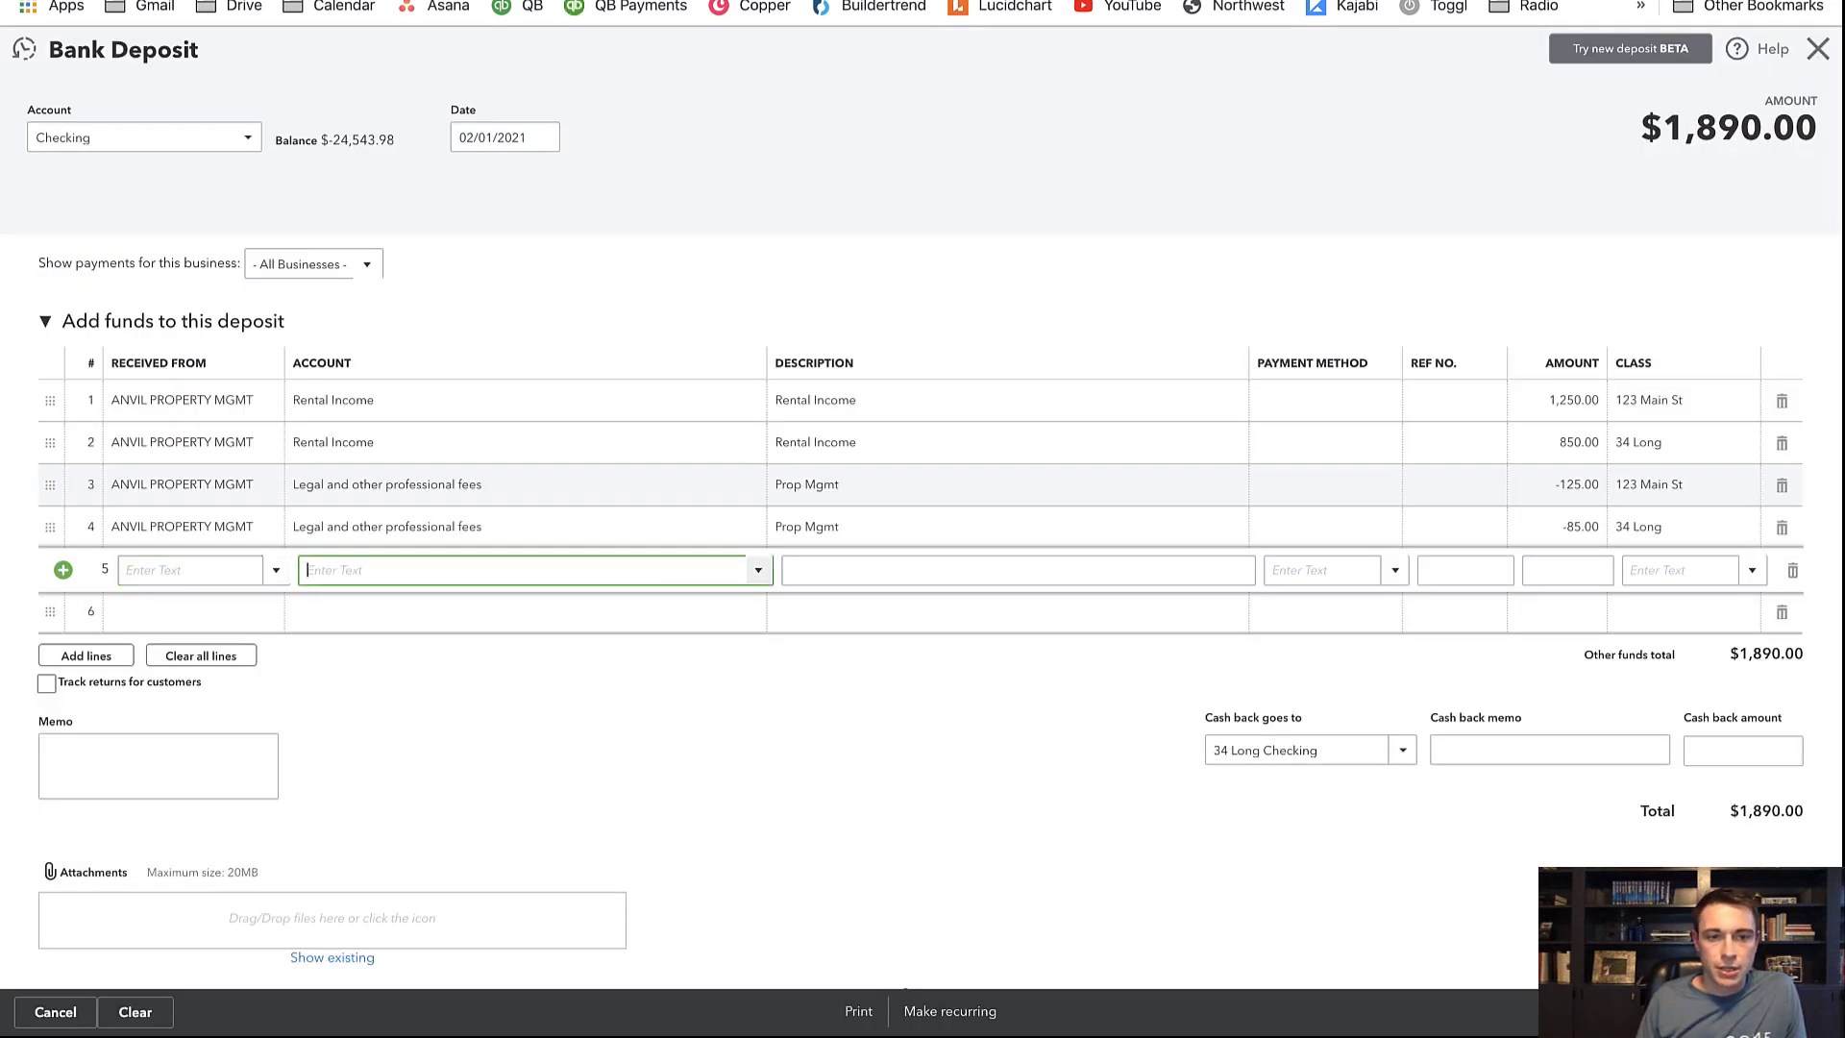
Add line 5 as Repairs, 'Kitchen Sink', 145.50, class 123 Main St
{"action": "type", "text": "rep"}
{"action": "key", "text": "Up"}
{"action": "key", "text": "Down"}
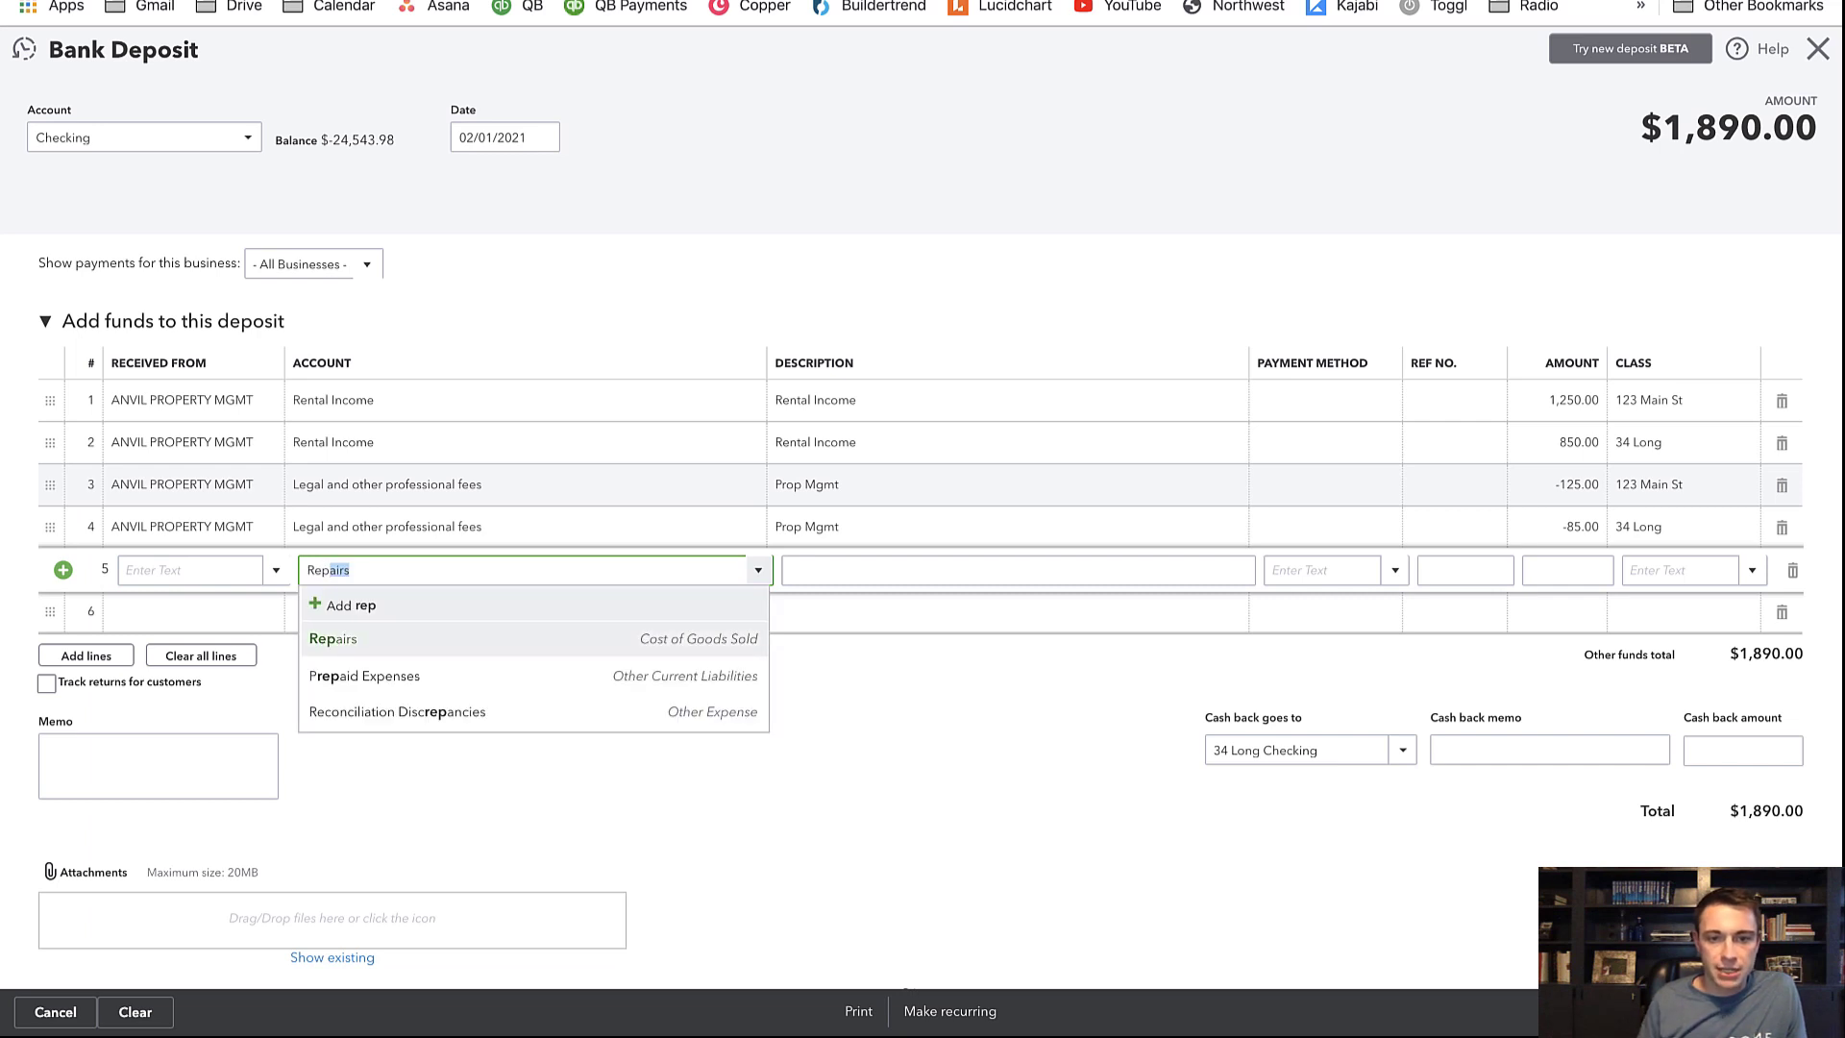
{"action": "key", "text": "Tab"}
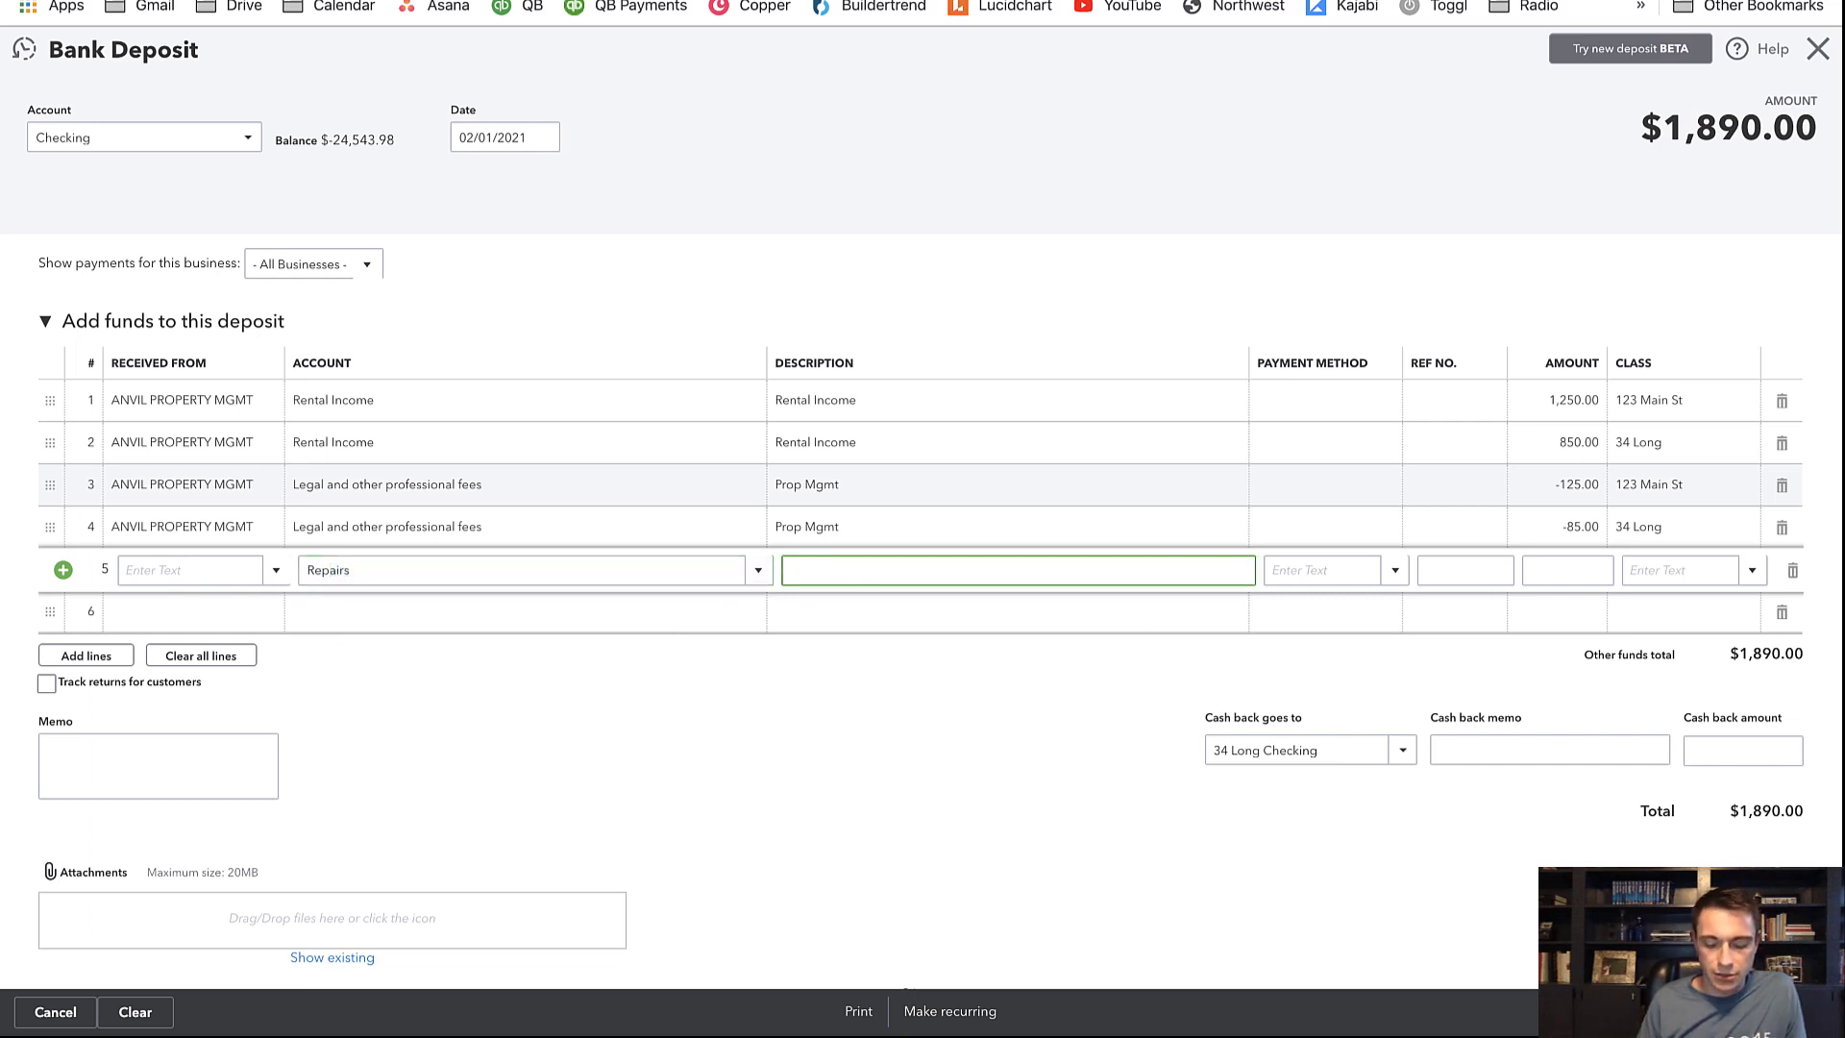
{"action": "type", "text": "Kitchen Sink"}
{"action": "key", "text": "Tab"}
{"action": "key", "text": "Tab"}
{"action": "key", "text": "Tab"}
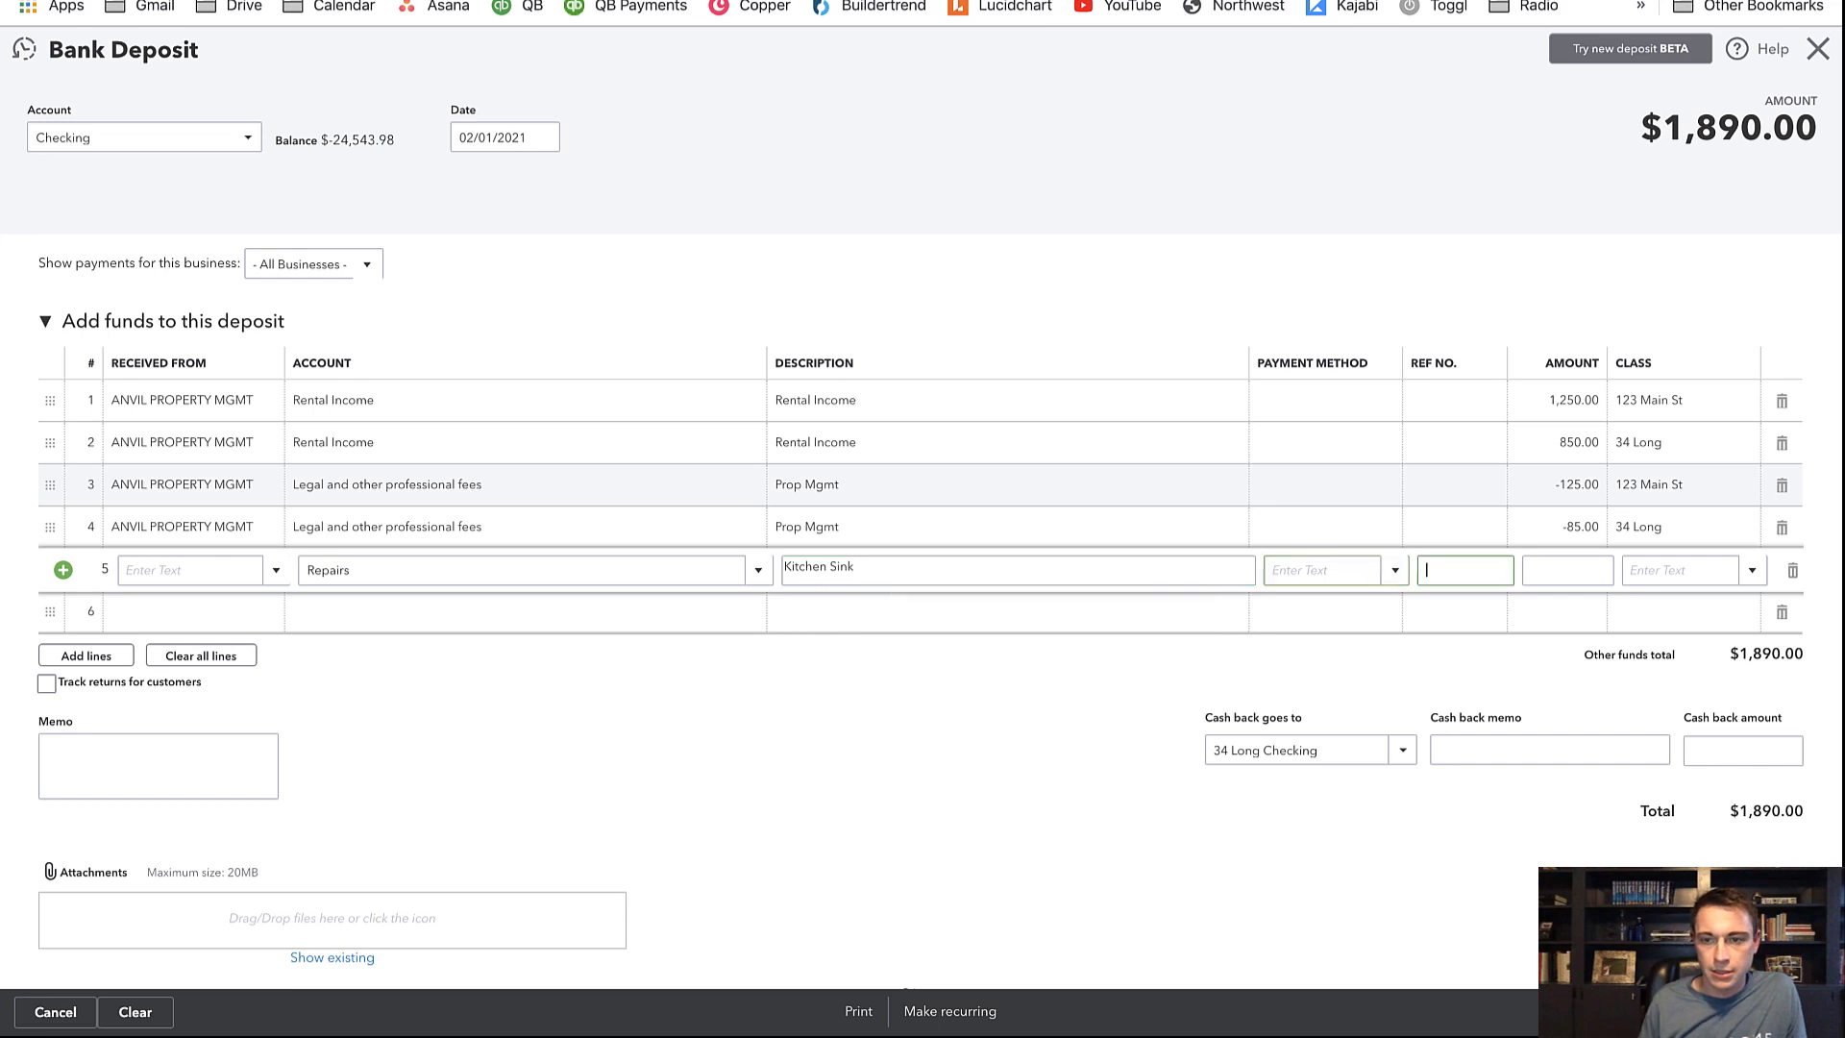
{"action": "left_click", "coordinate": [202, 1]}
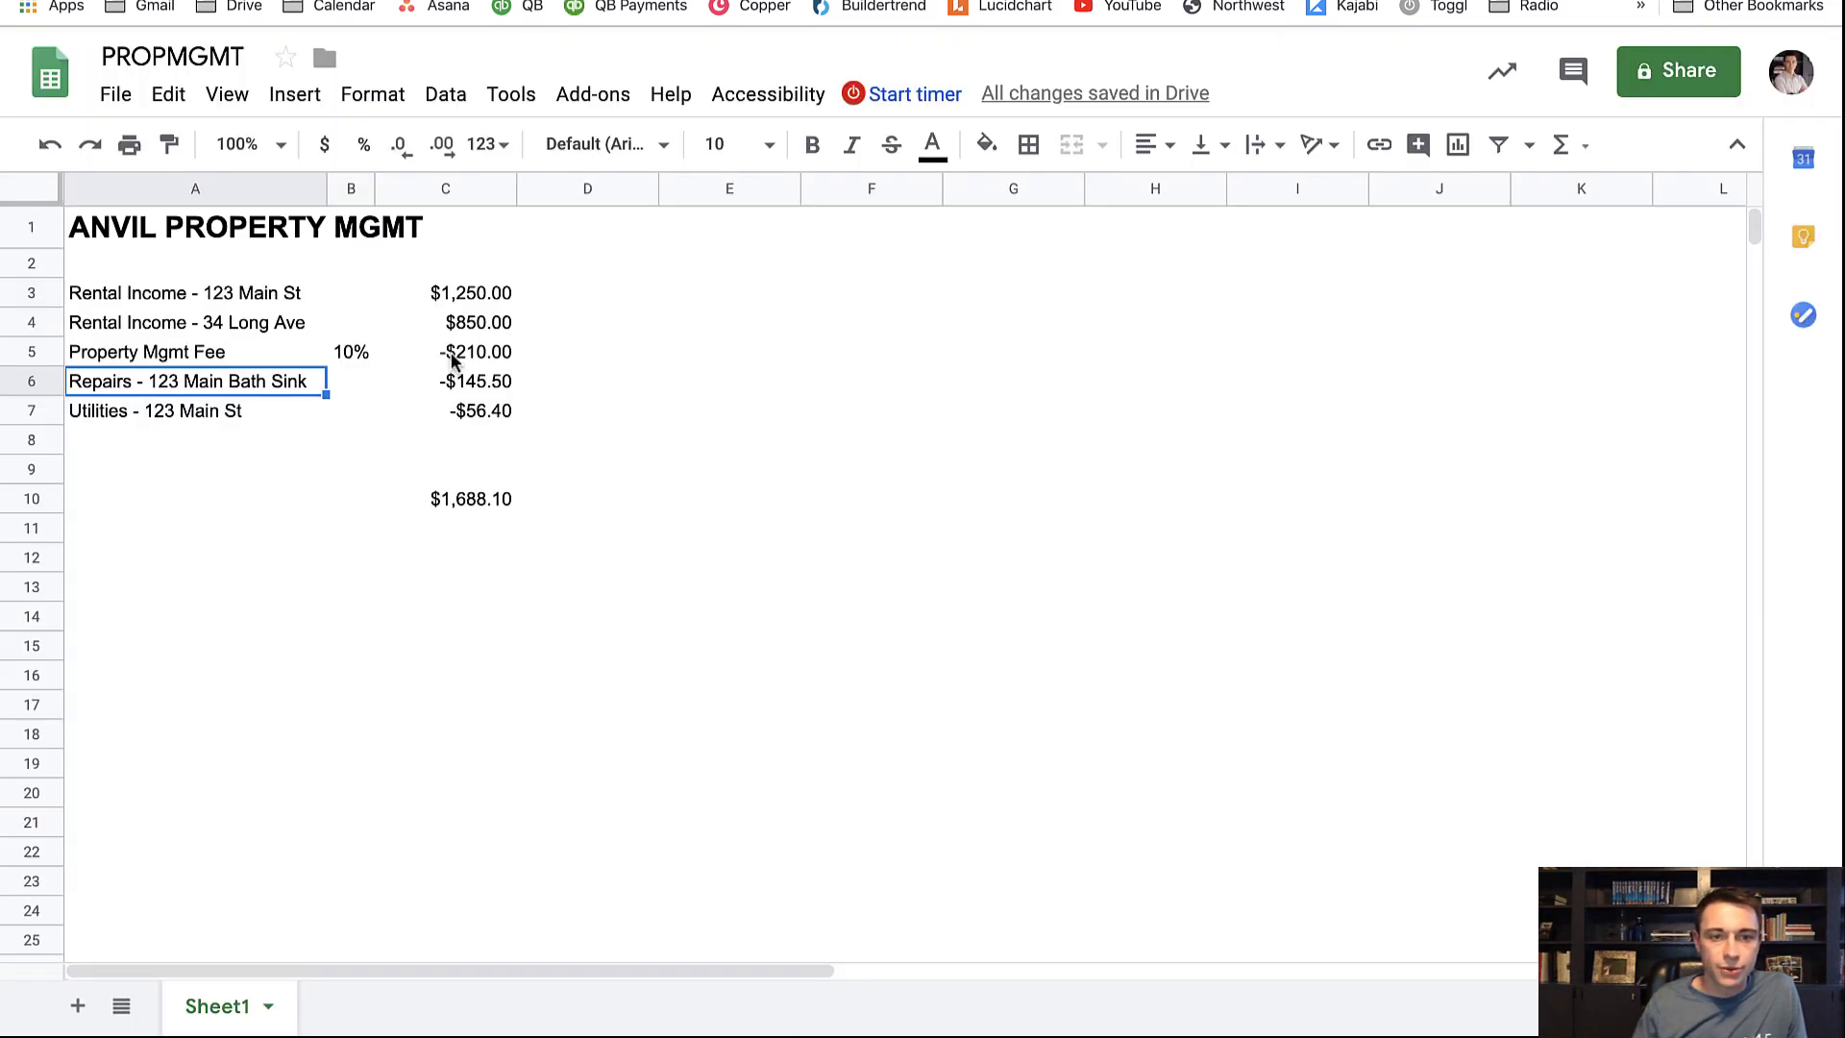
{"action": "left_click", "coordinate": [615, 1]}
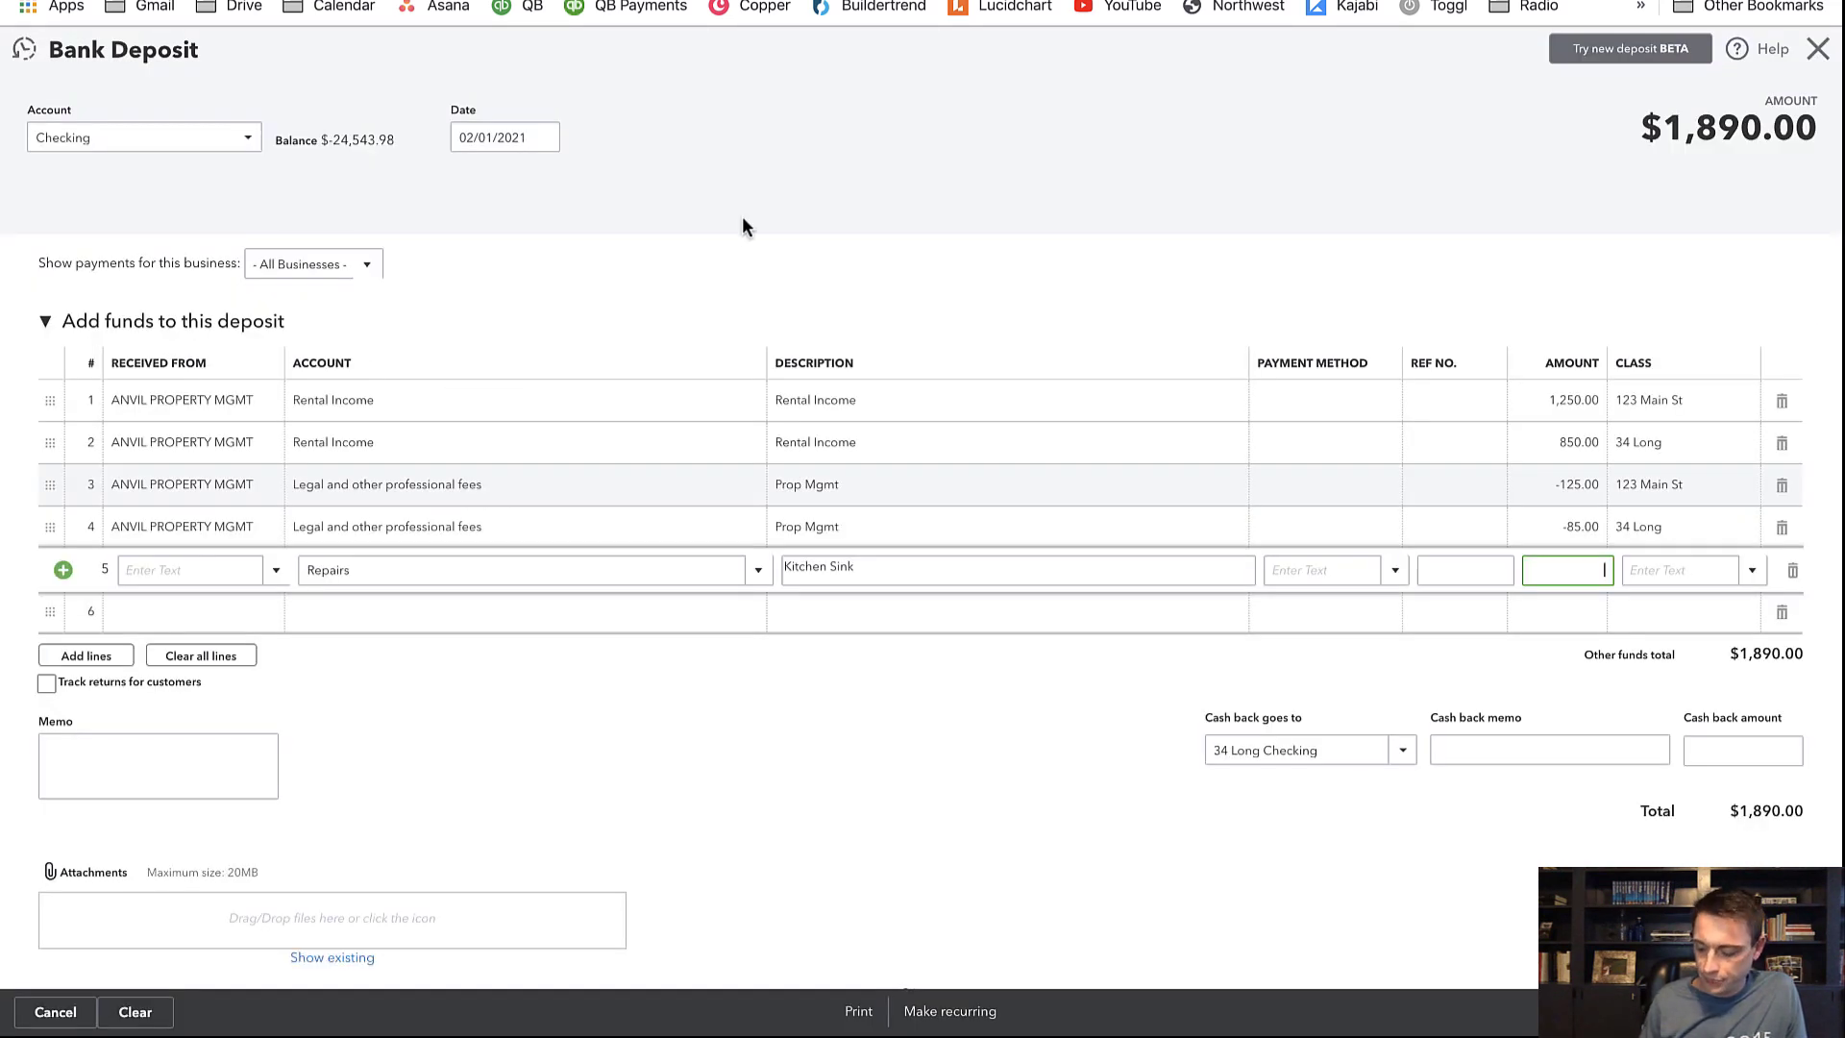
{"action": "type", "text": "145.50"}
{"action": "key", "text": "Tab"}
{"action": "type", "text": "123"}
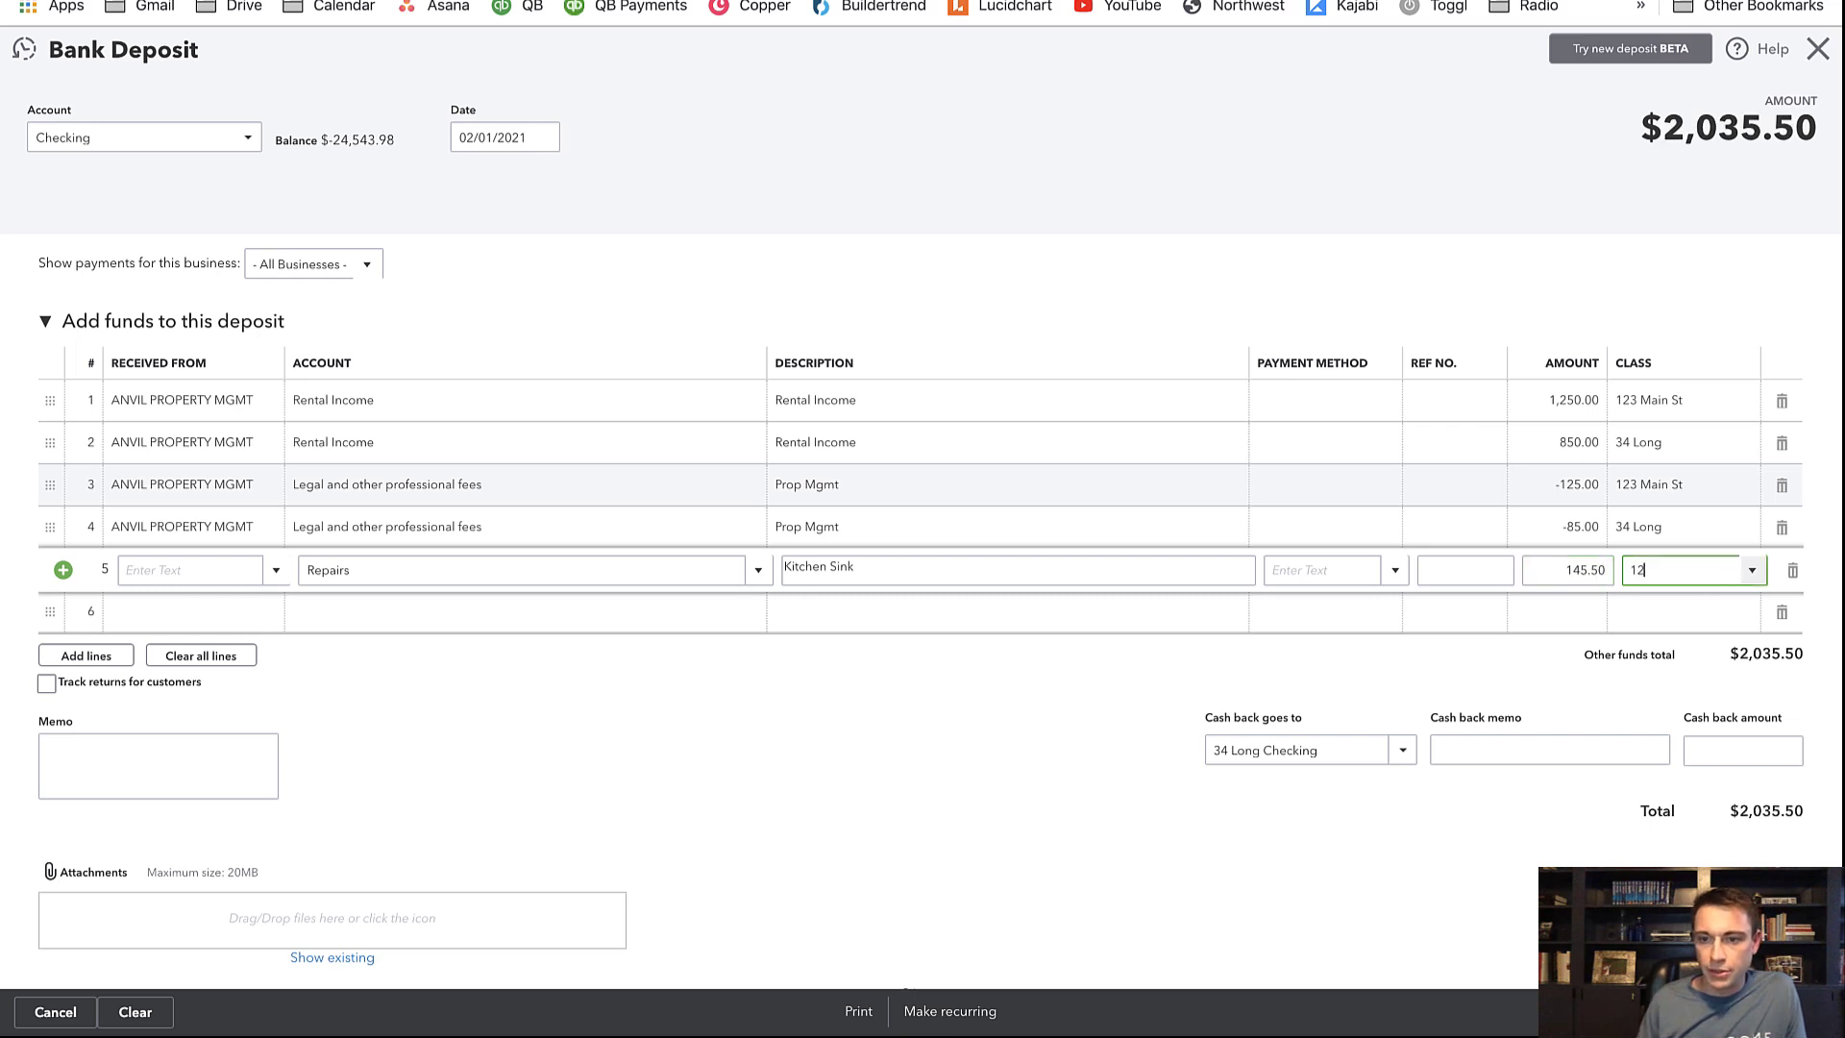
{"action": "key", "text": "Tab"}
{"action": "key", "text": "Tab"}
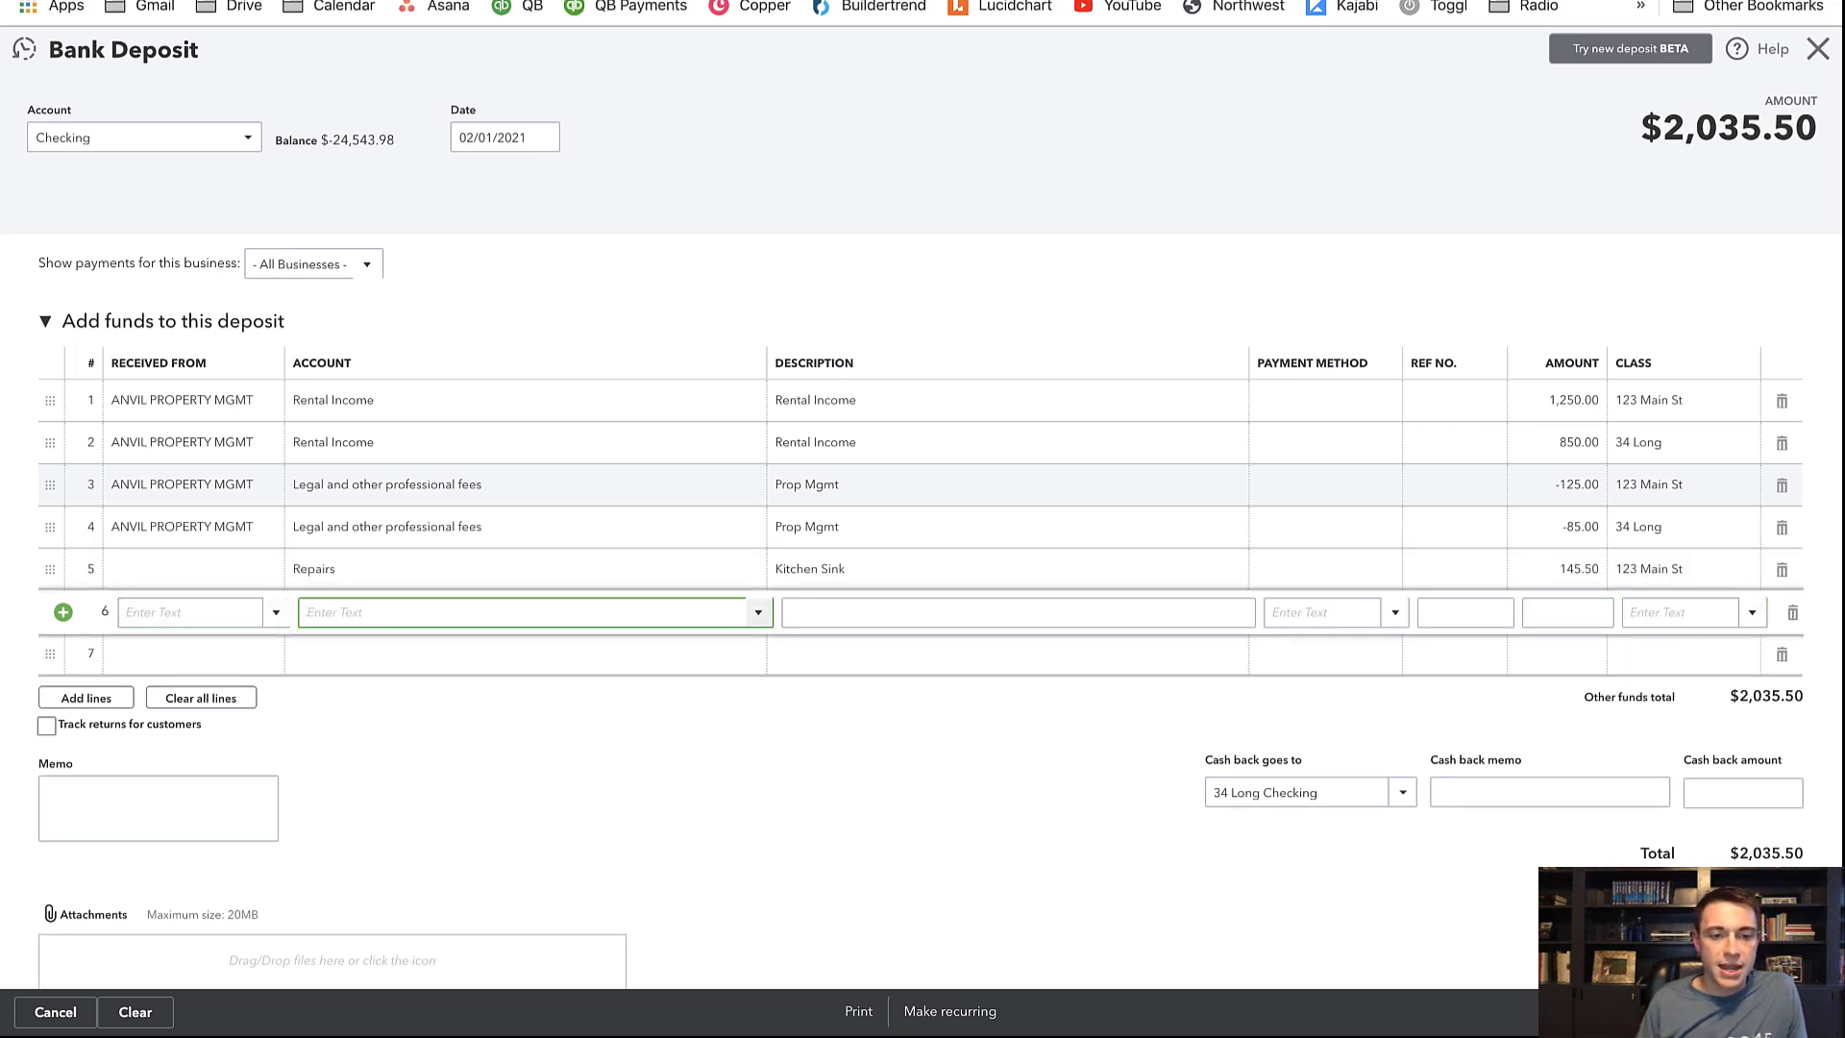
Choose Property Utilities as line 6's account and look up its amount in the PROPMGMT sheet
{"action": "type", "text": "util"}
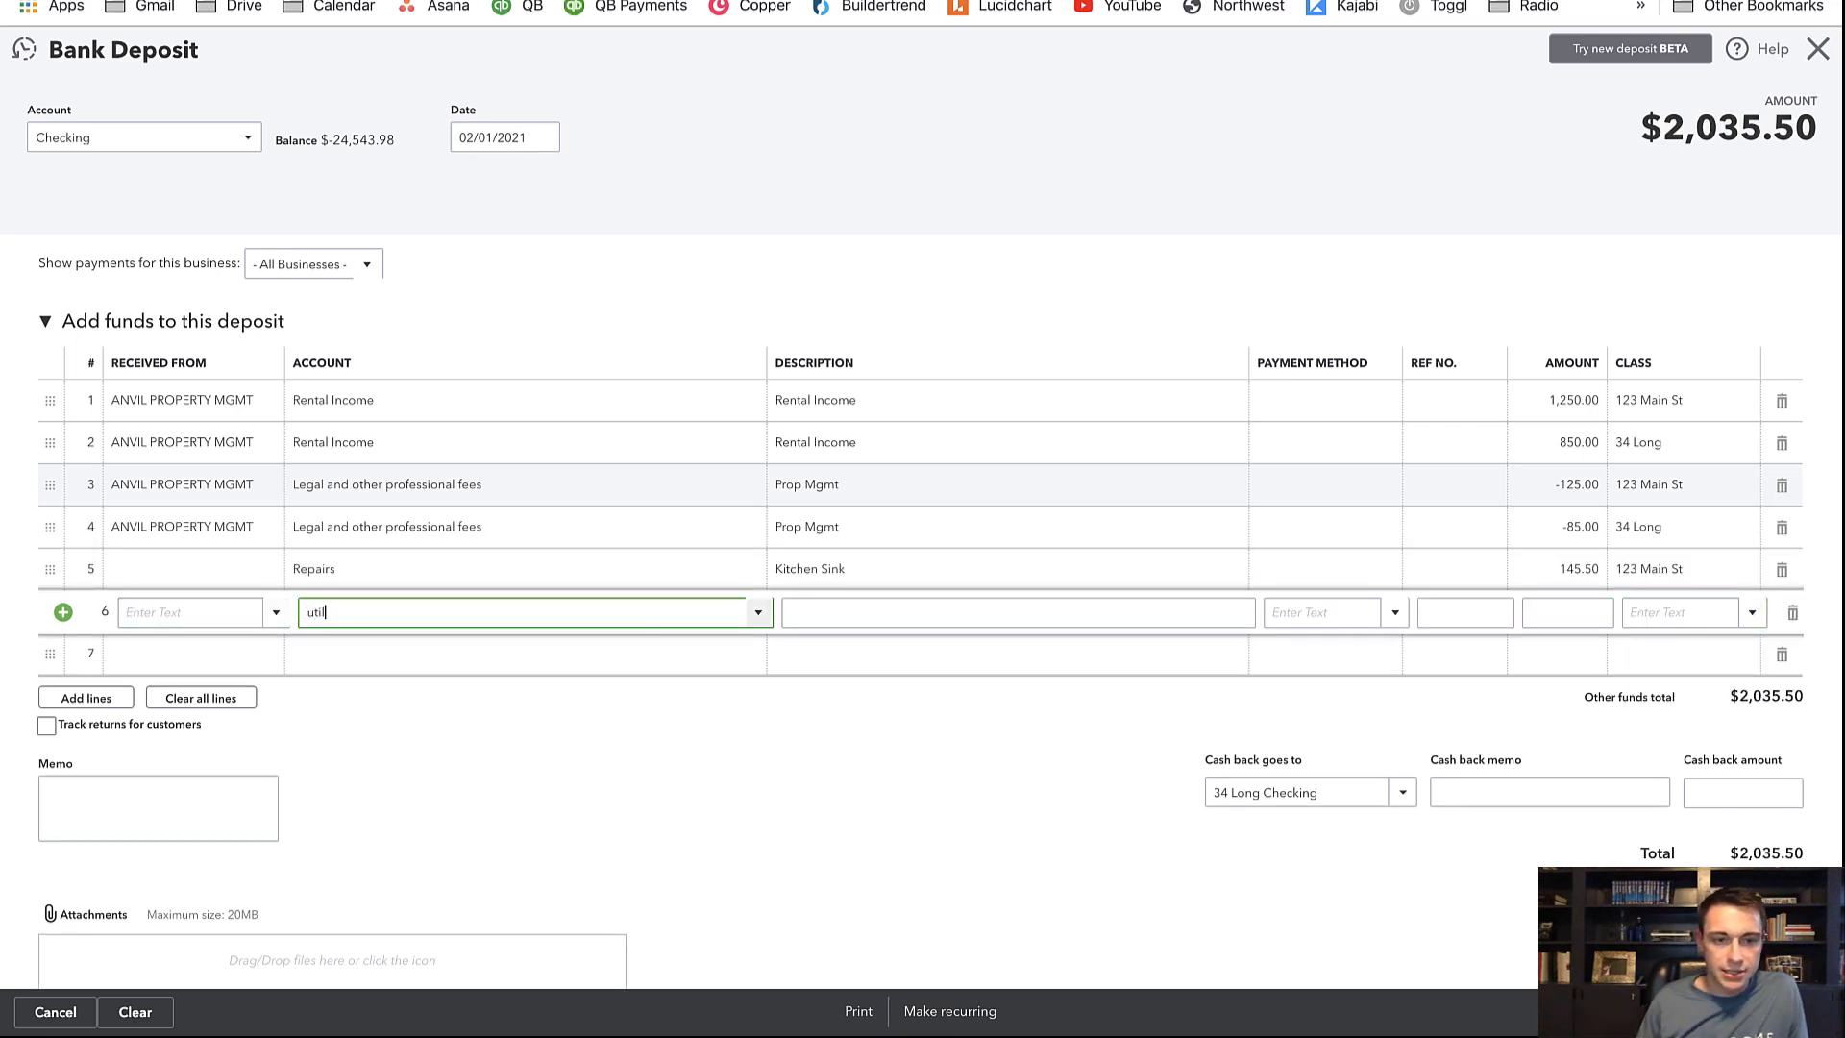
{"action": "left_click", "coordinate": [568, 717]}
{"action": "key", "text": "Tab"}
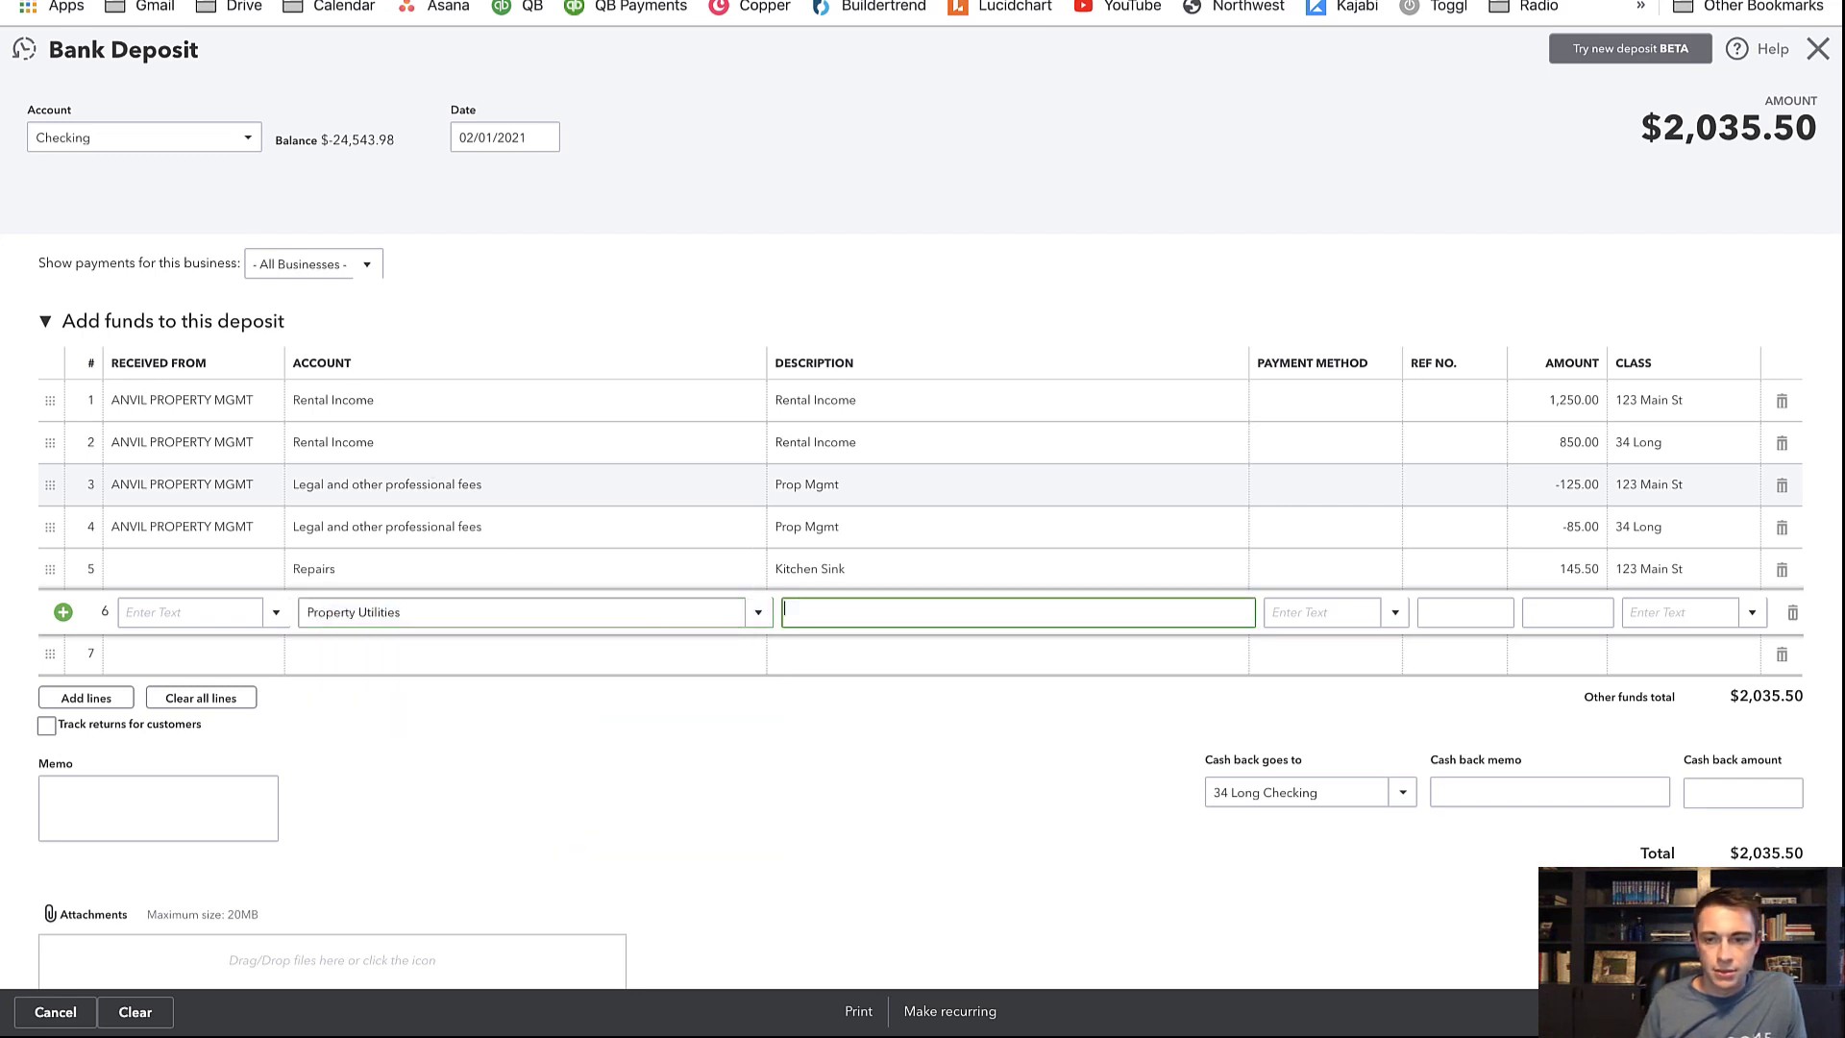
{"action": "key", "text": "Tab"}
{"action": "key", "text": "Tab"}
{"action": "key", "text": "Tab"}
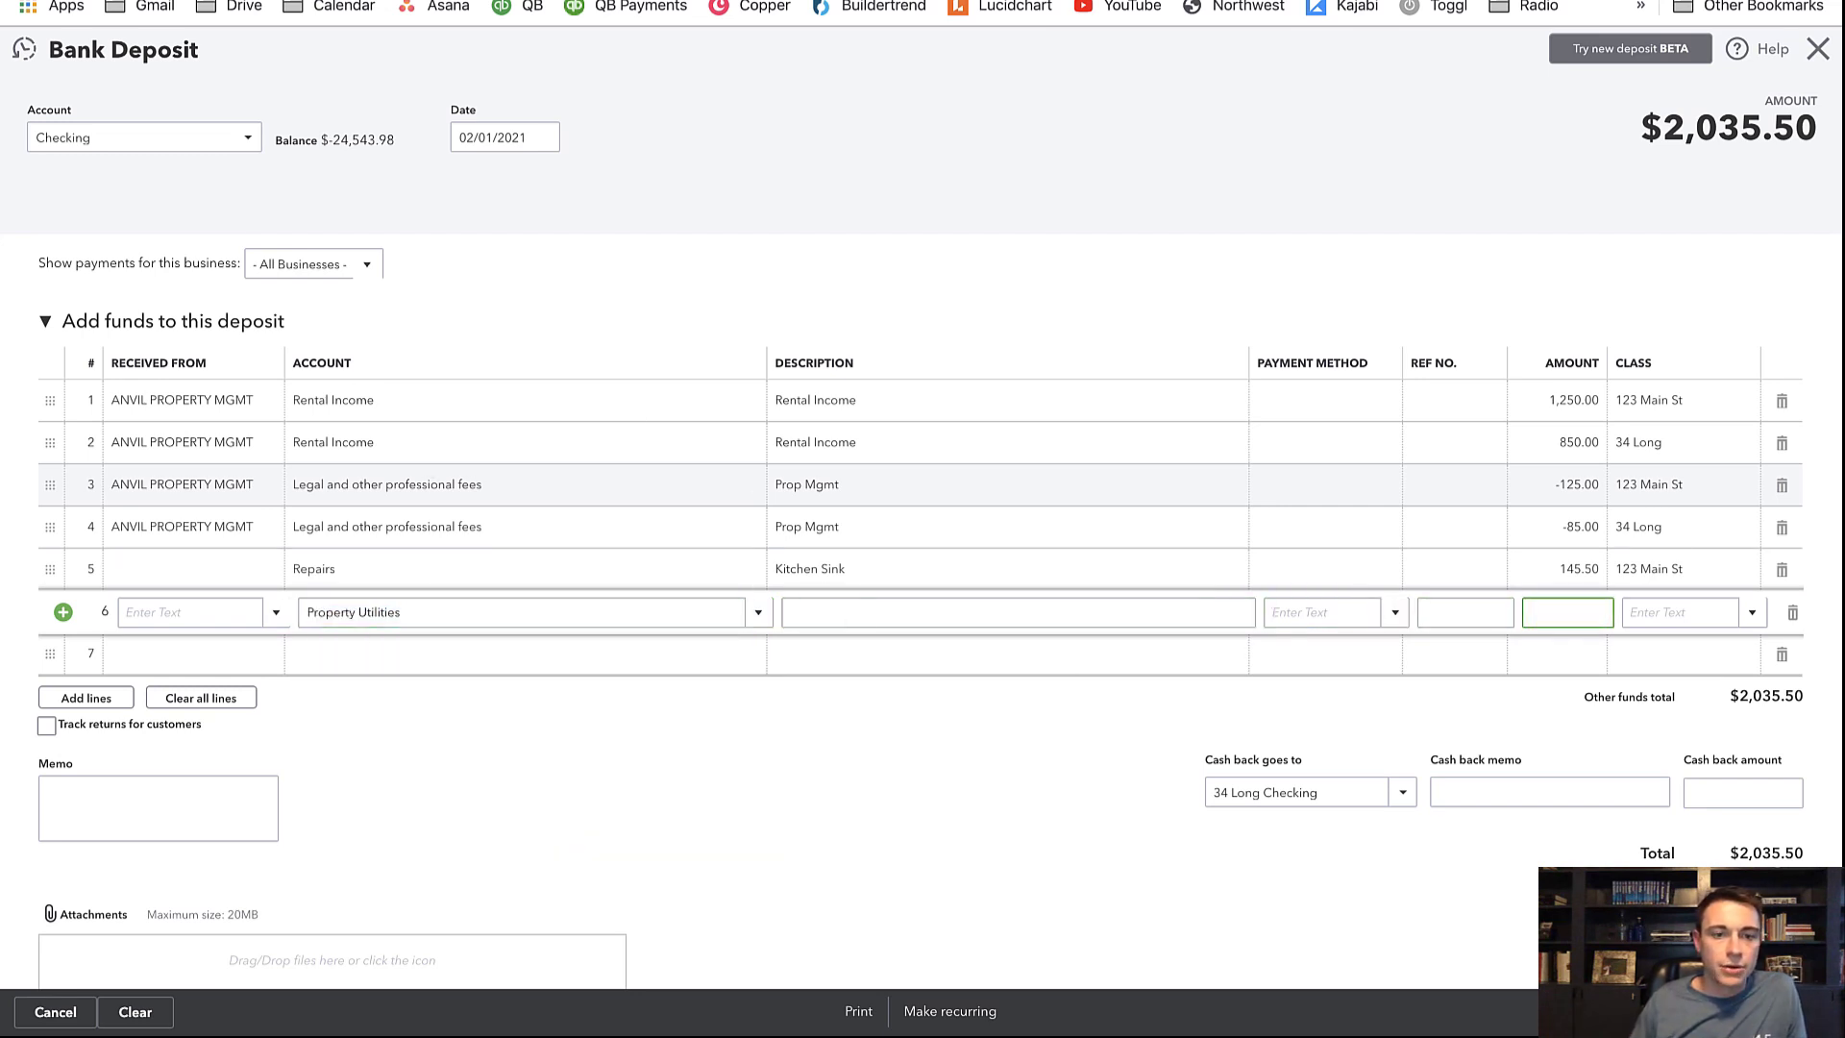
{"action": "key", "text": "ctrl+Tab"}
{"action": "key", "text": "ctrl+shift+Tab"}
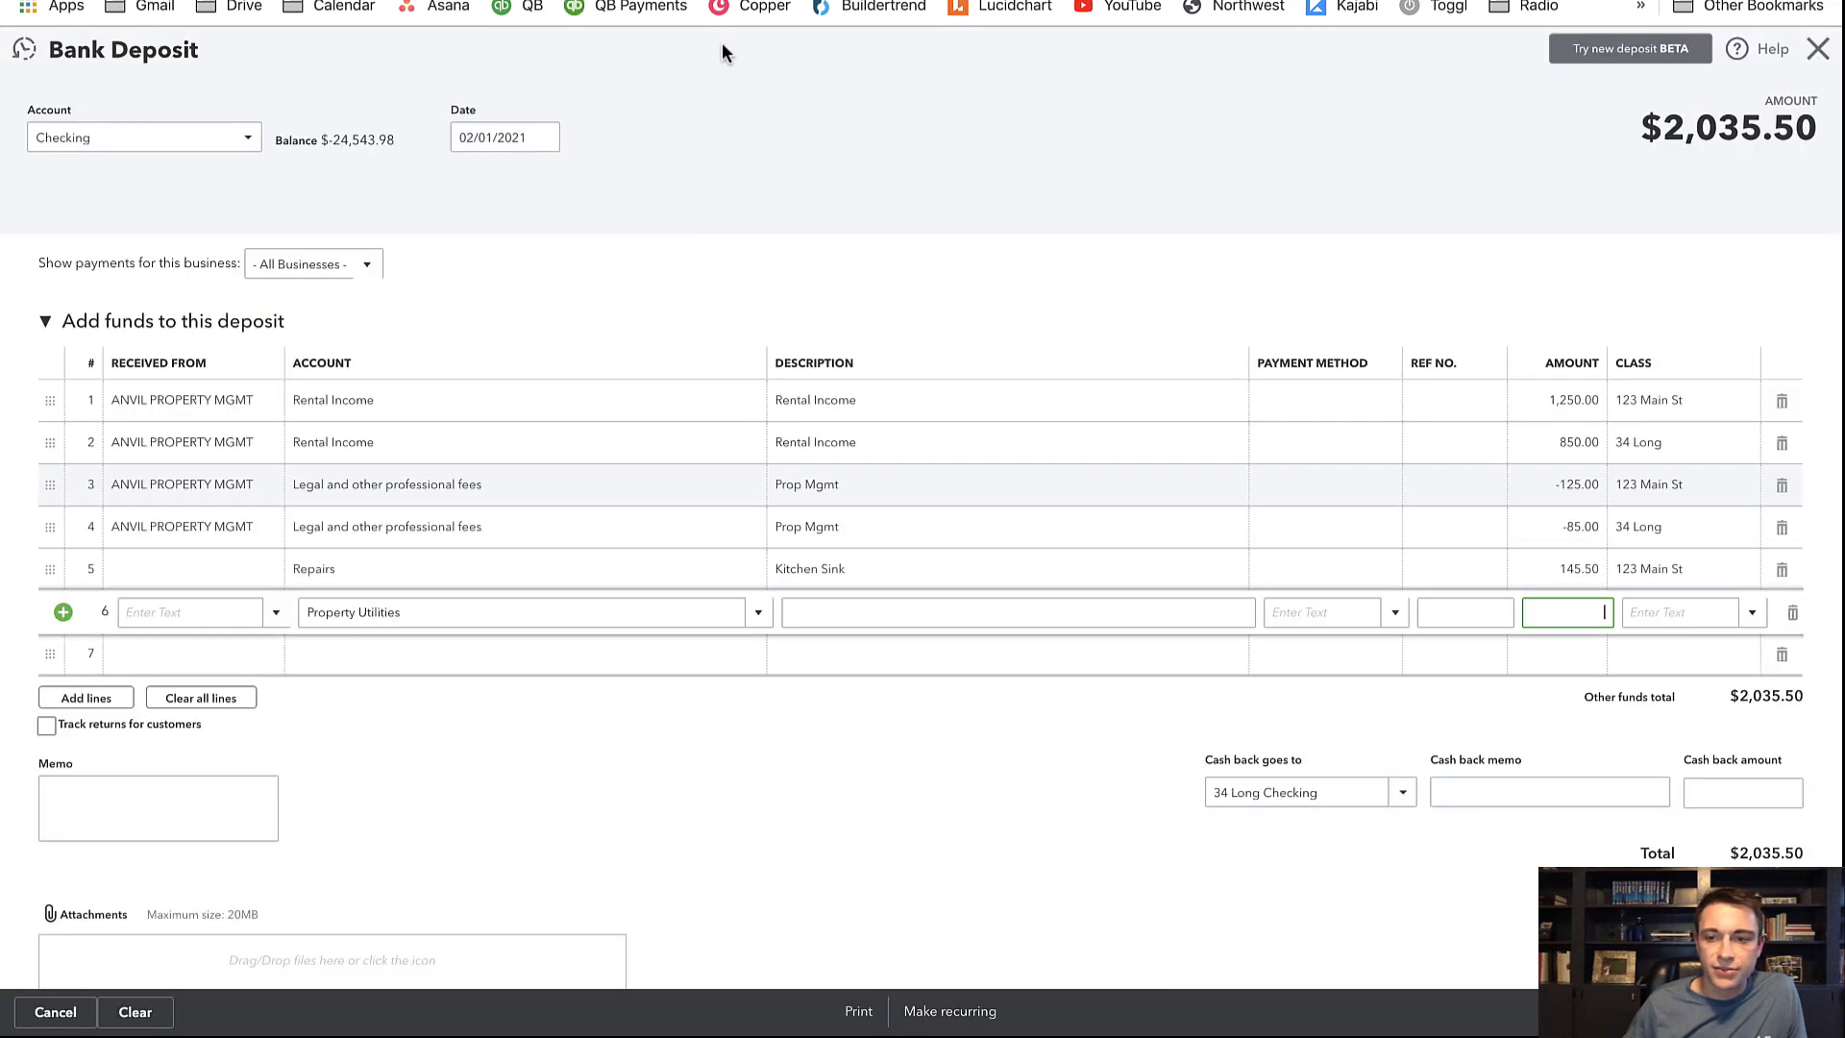
Make the Kitchen Sink repair amount negative, -145.50
{"action": "left_click", "coordinate": [1542, 569]}
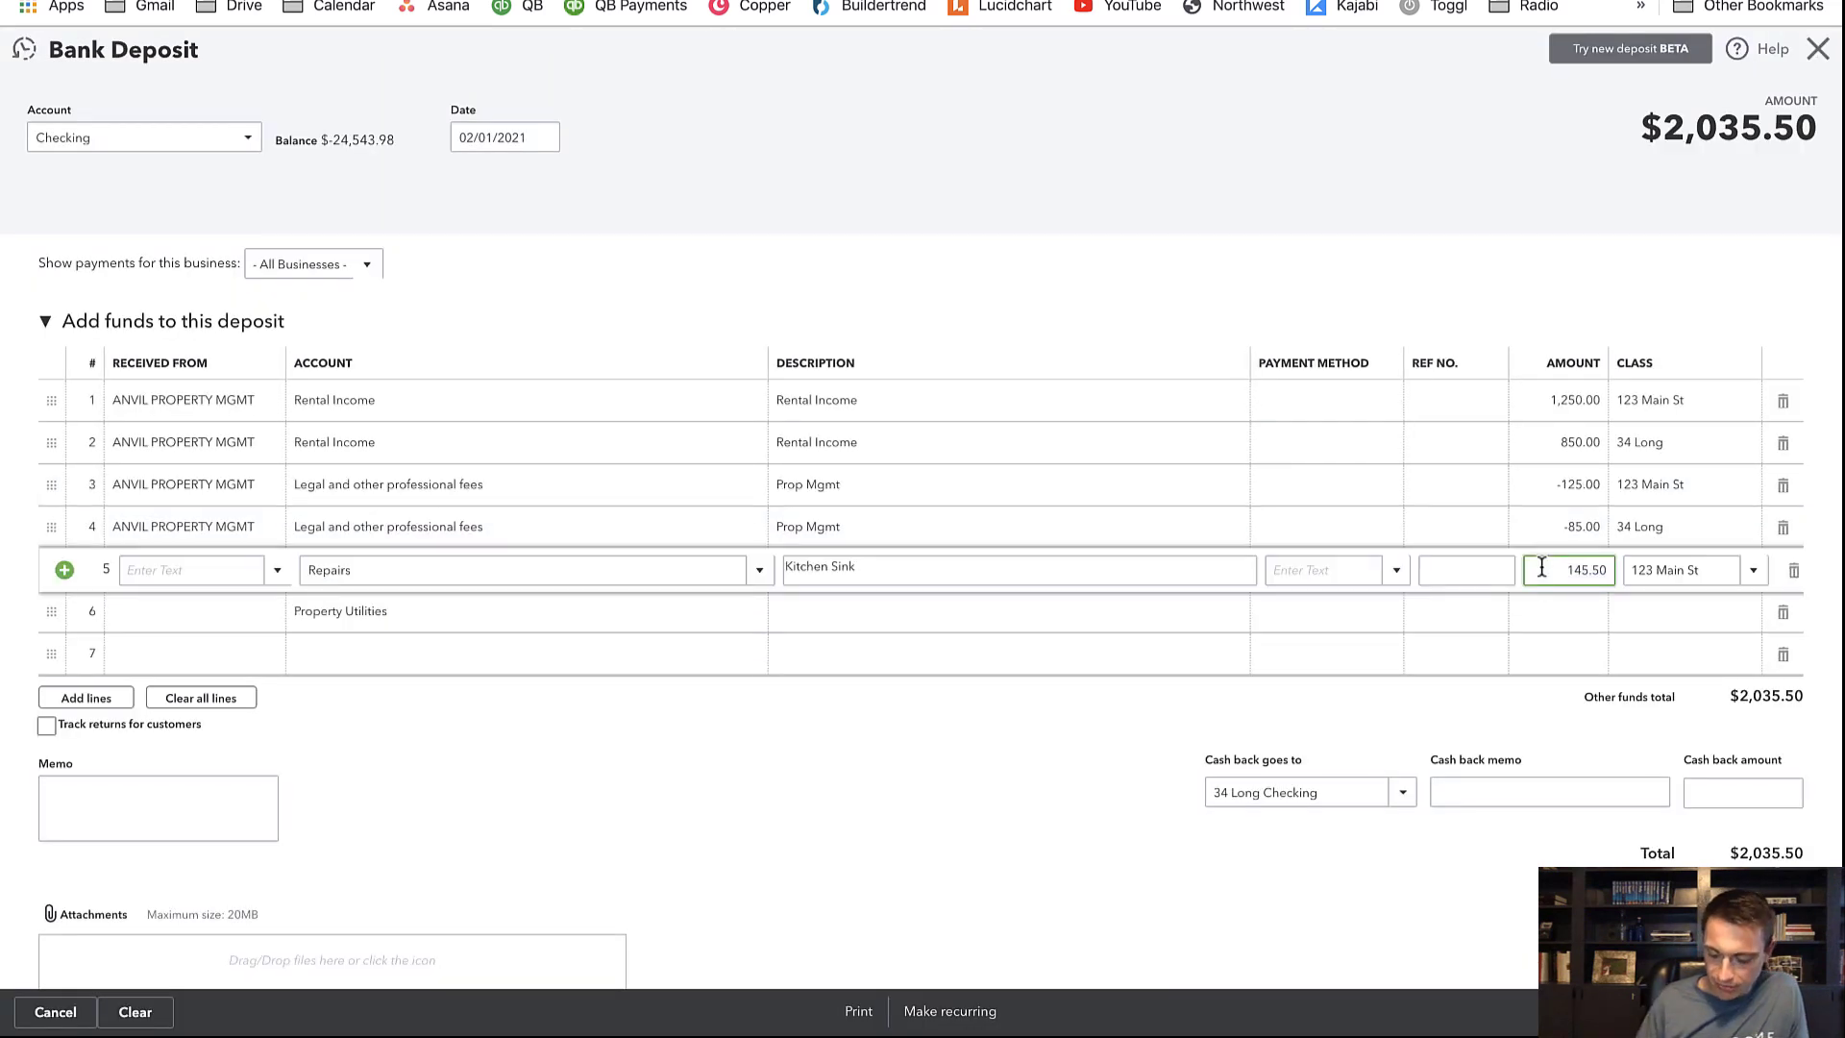
{"action": "type", "text": "-"}
{"action": "key", "text": "ctrl+Tab"}
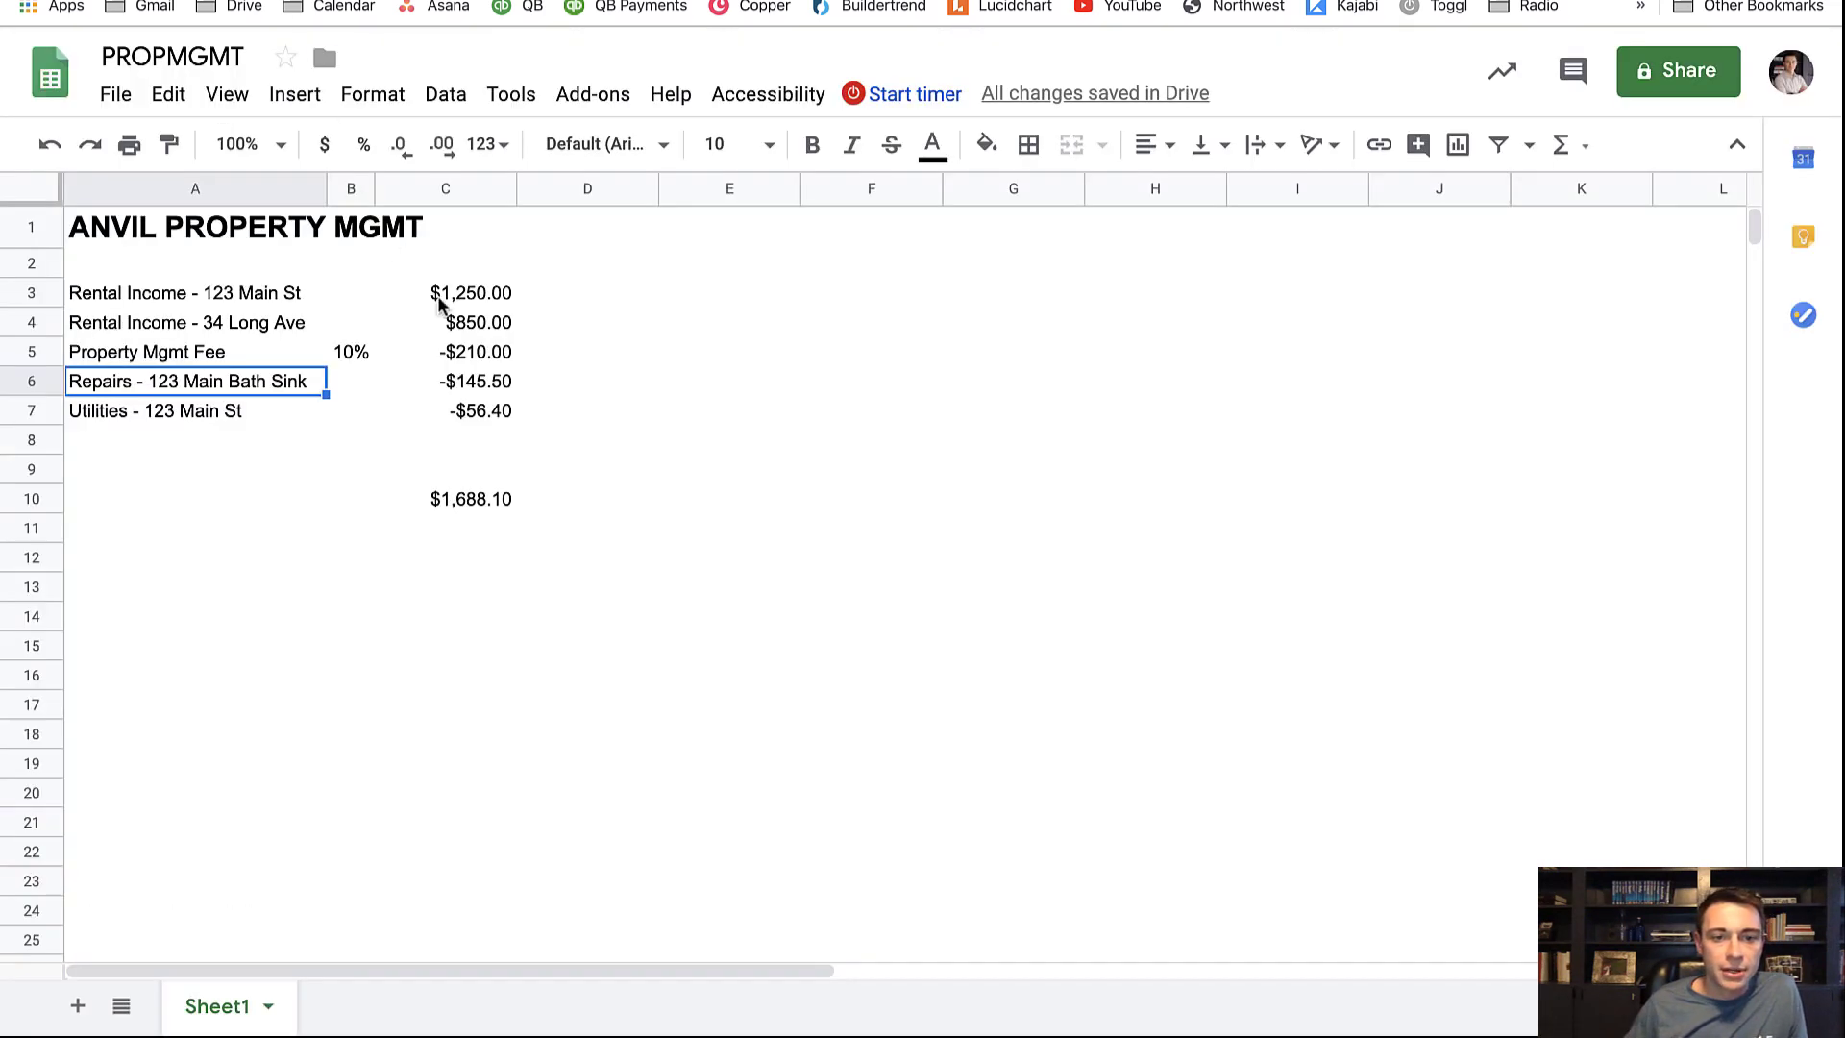
{"action": "key", "text": "ctrl+shift+Tab"}
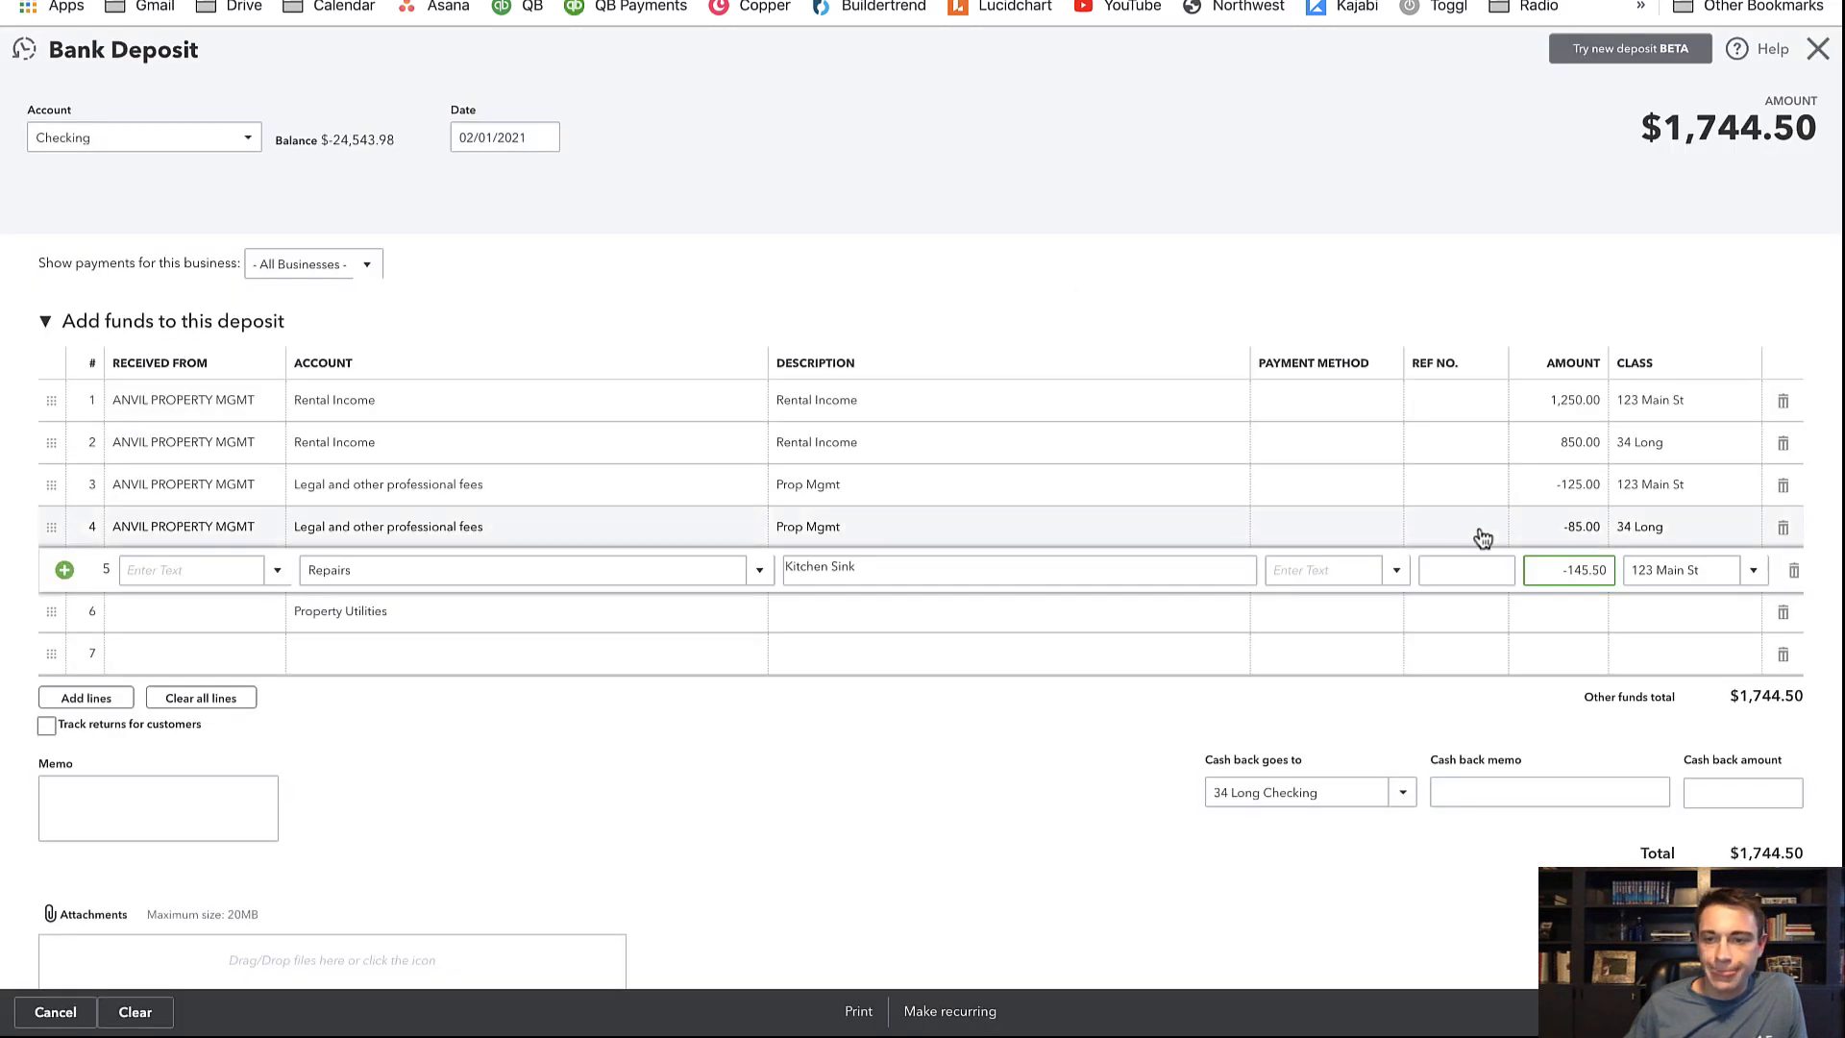
Enter line 6's utilities amount as -56.40 with class 123 Main St
{"action": "left_click", "coordinate": [1569, 615]}
{"action": "type", "text": ".56.4"}
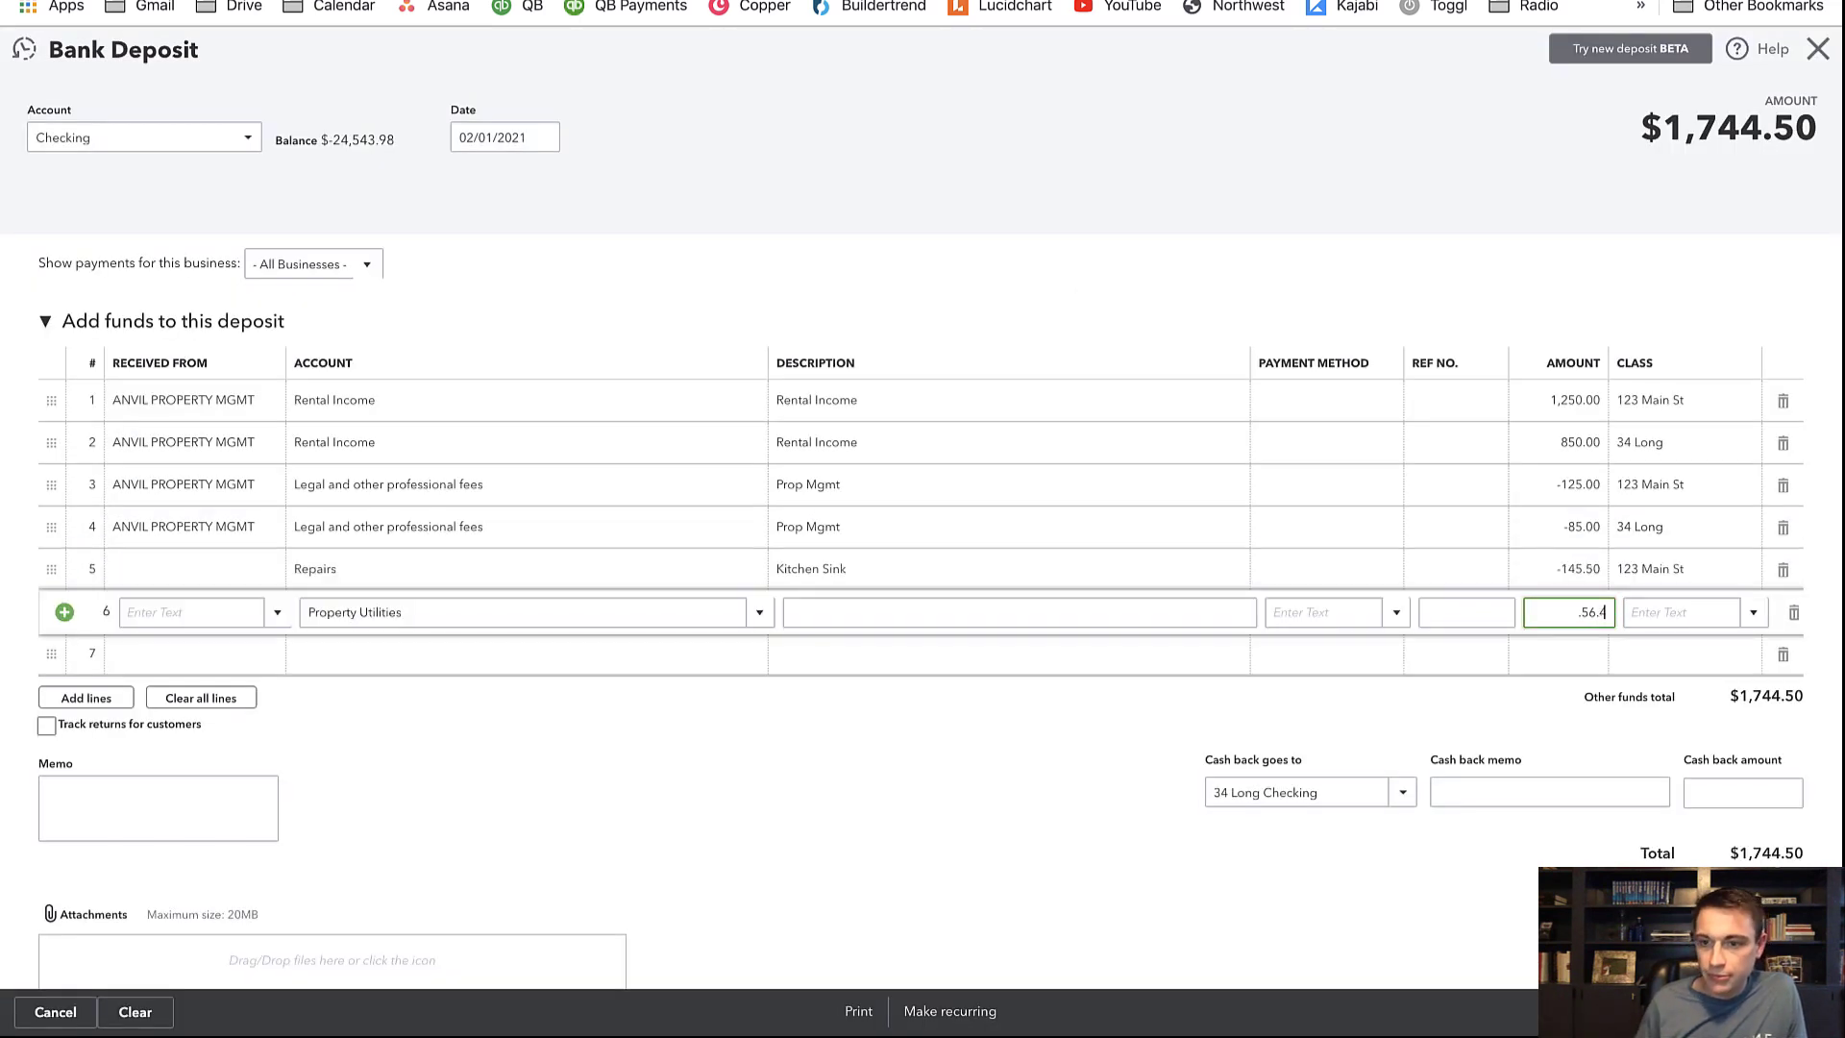
{"action": "key", "text": "Tab"}
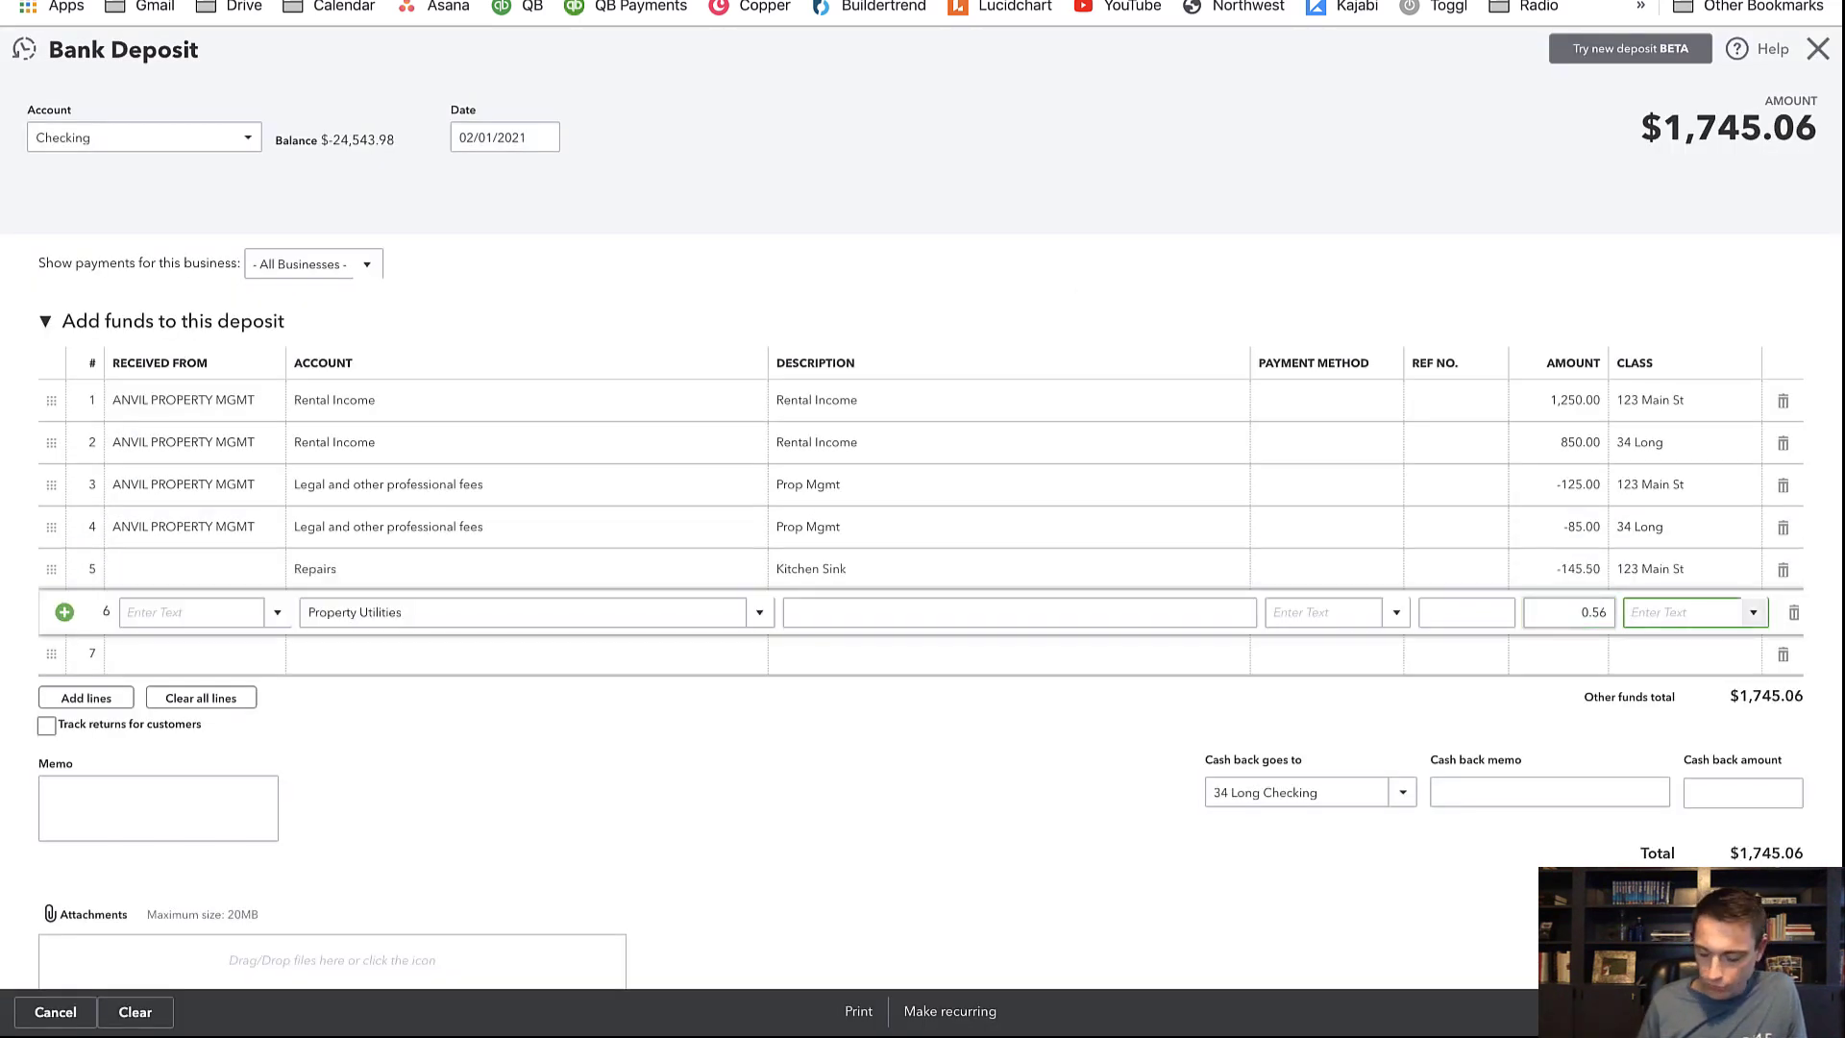
{"action": "type", "text": "123"}
{"action": "key", "text": "Tab"}
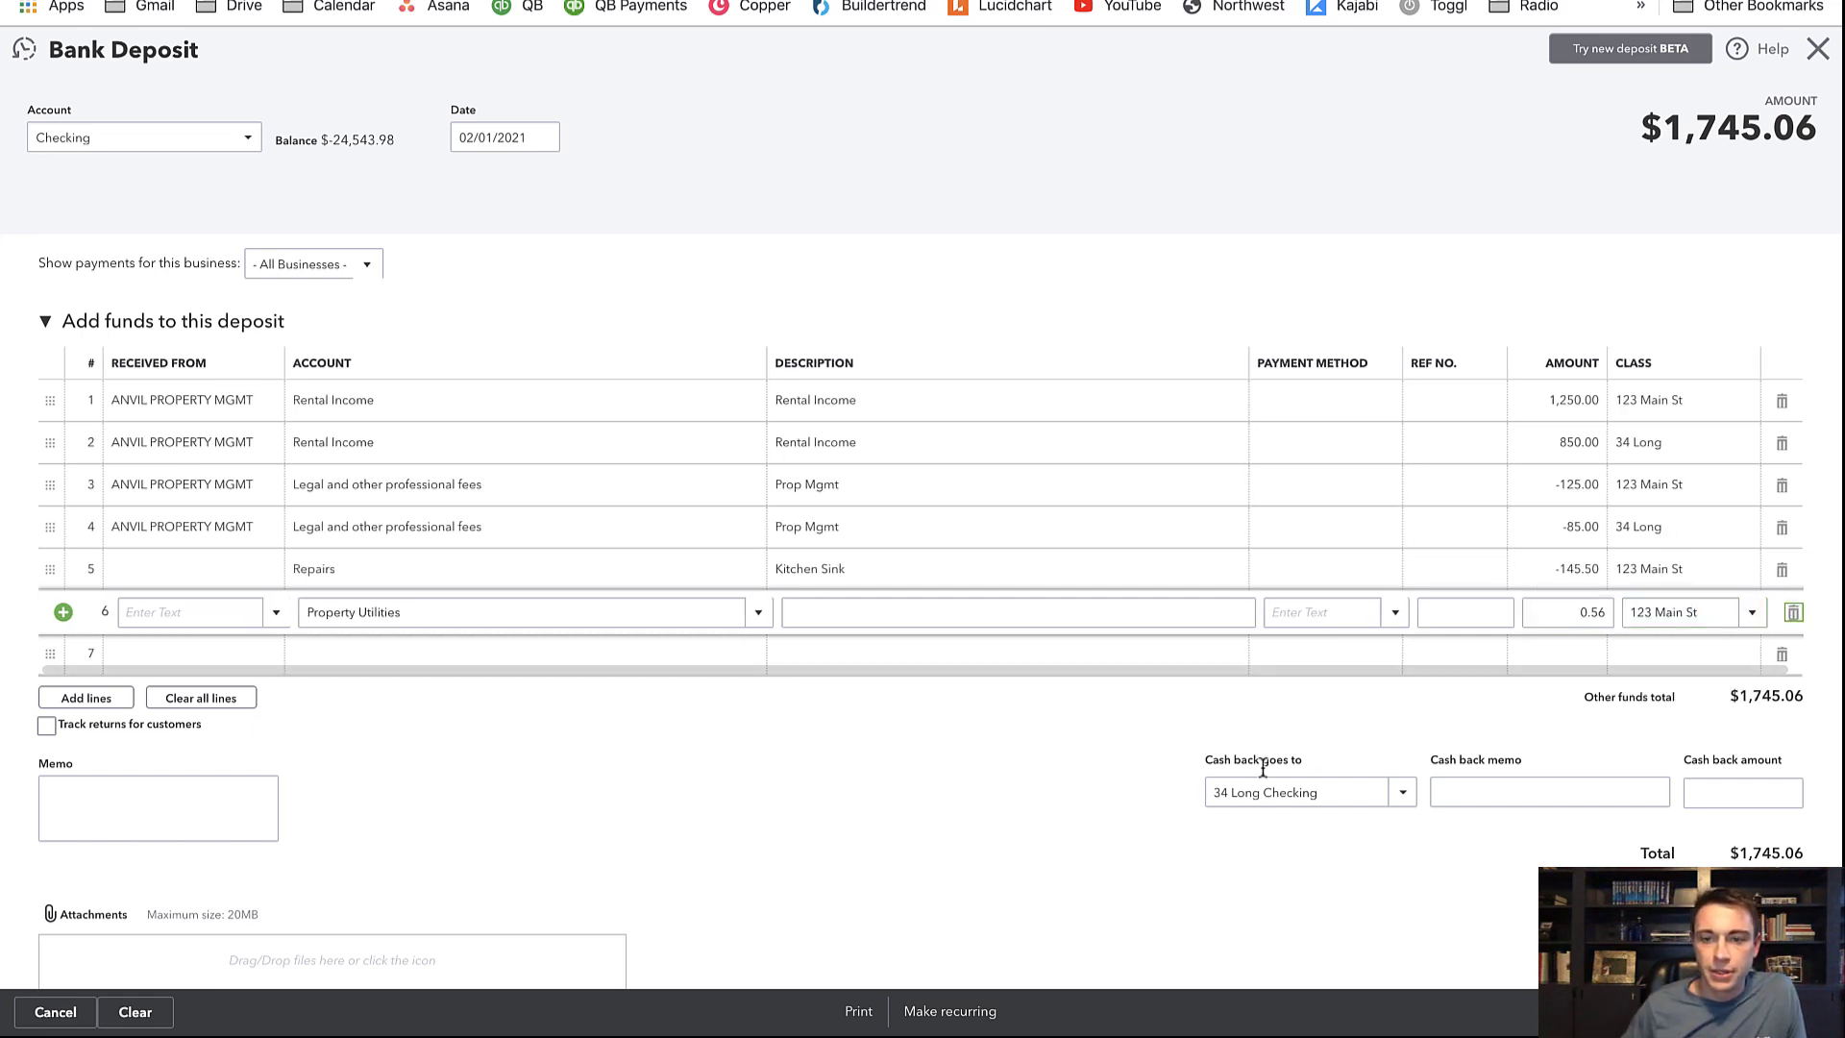
{"action": "left_click", "coordinate": [1557, 612]}
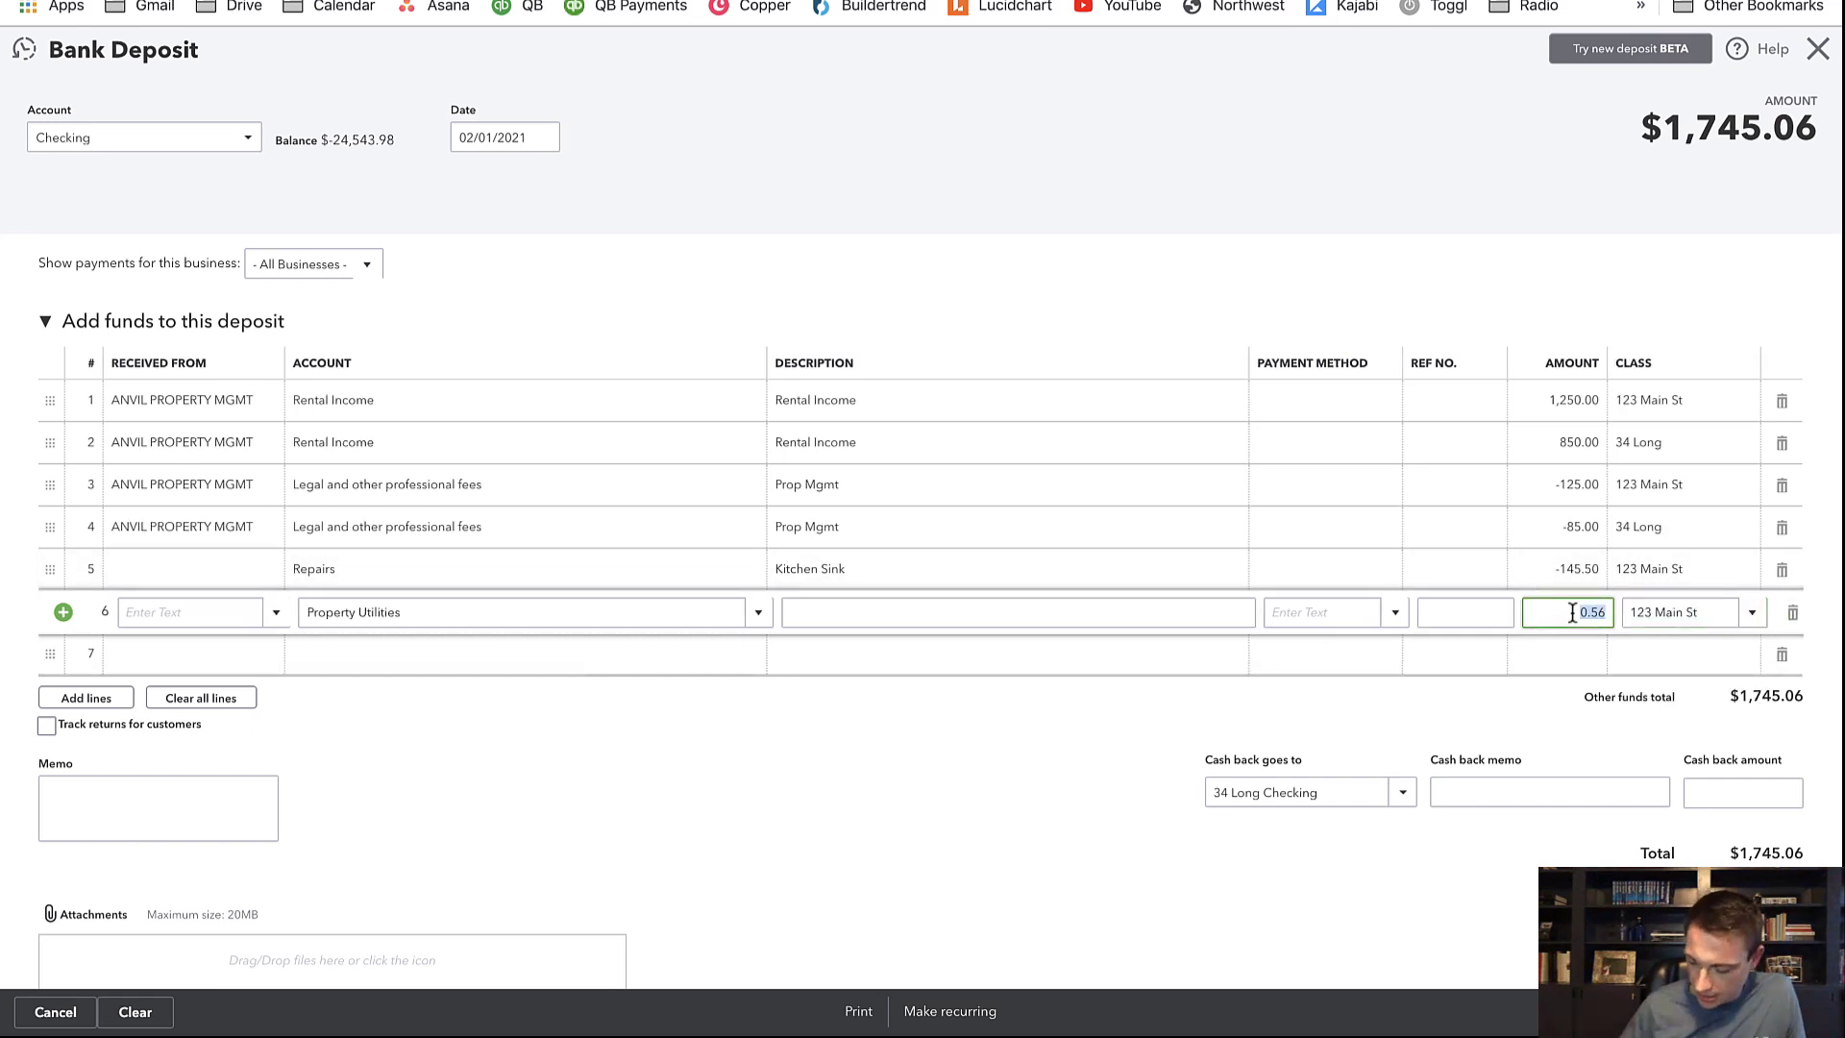
{"action": "type", "text": "-56.40"}
{"action": "key", "text": "Tab"}
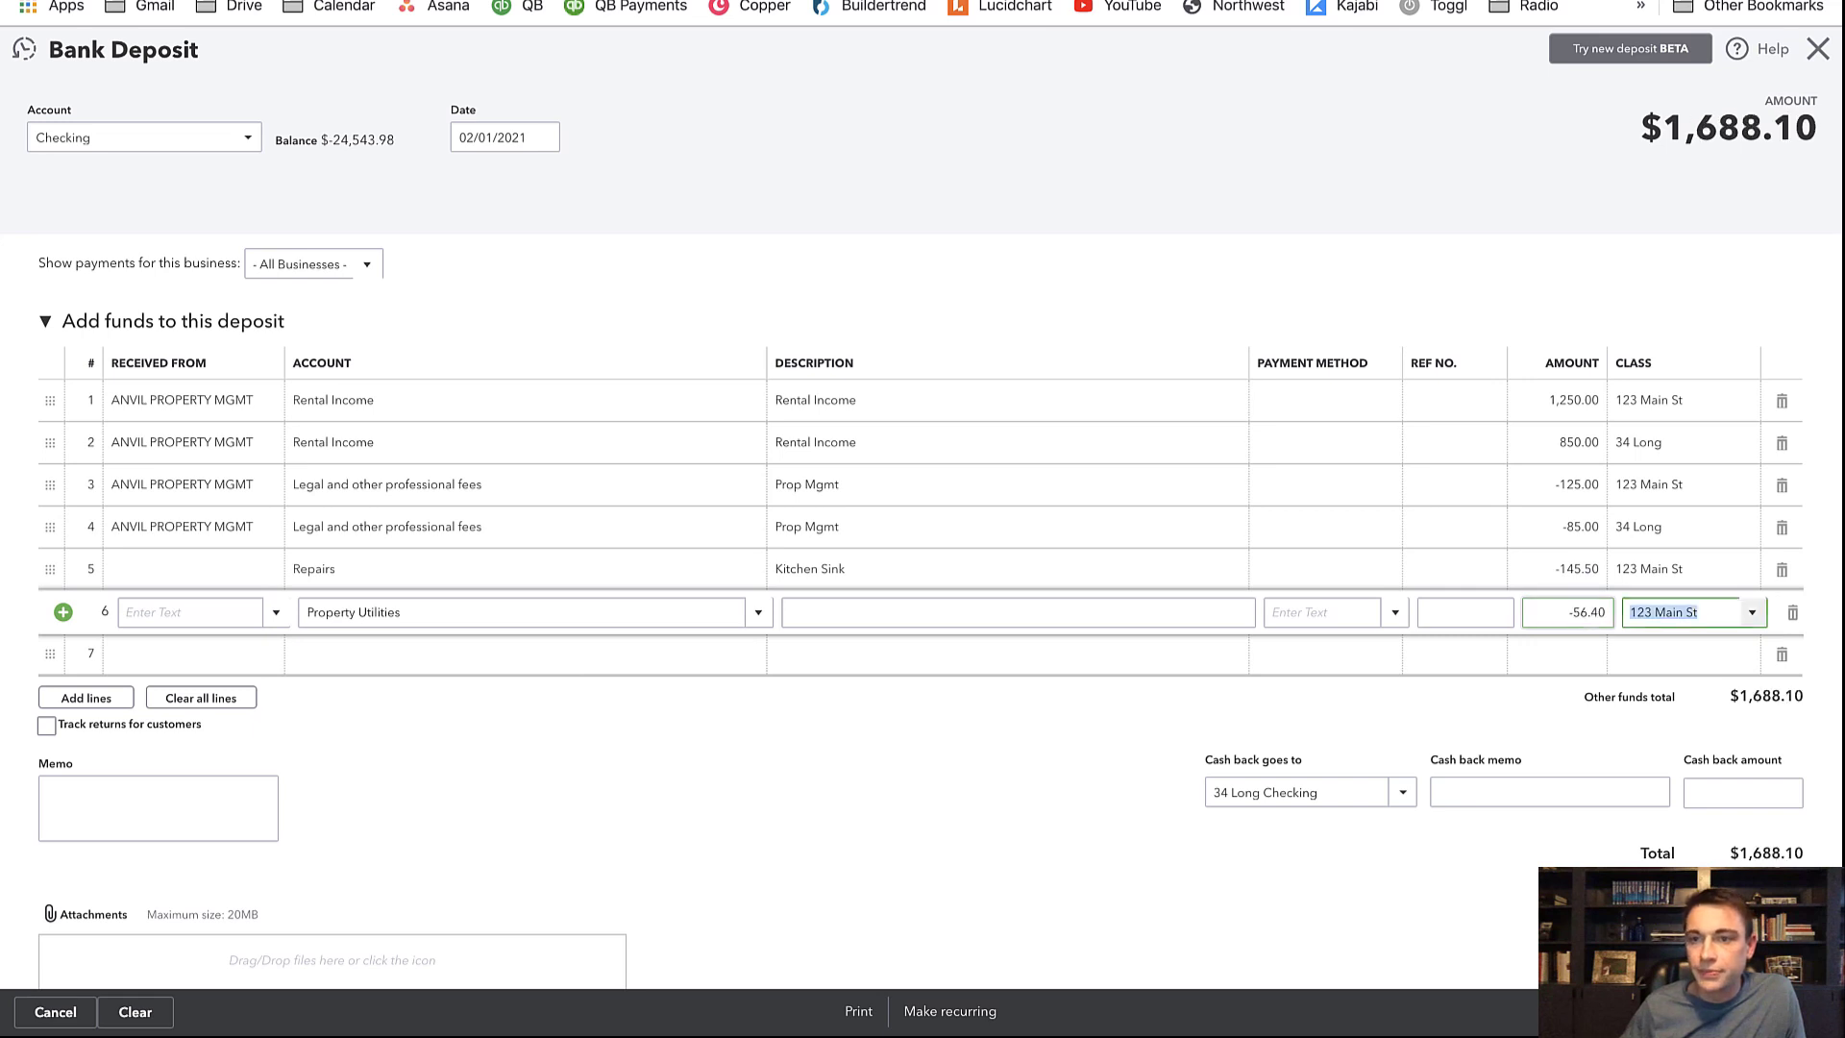
{"action": "left_click", "coordinate": [980, 774]}
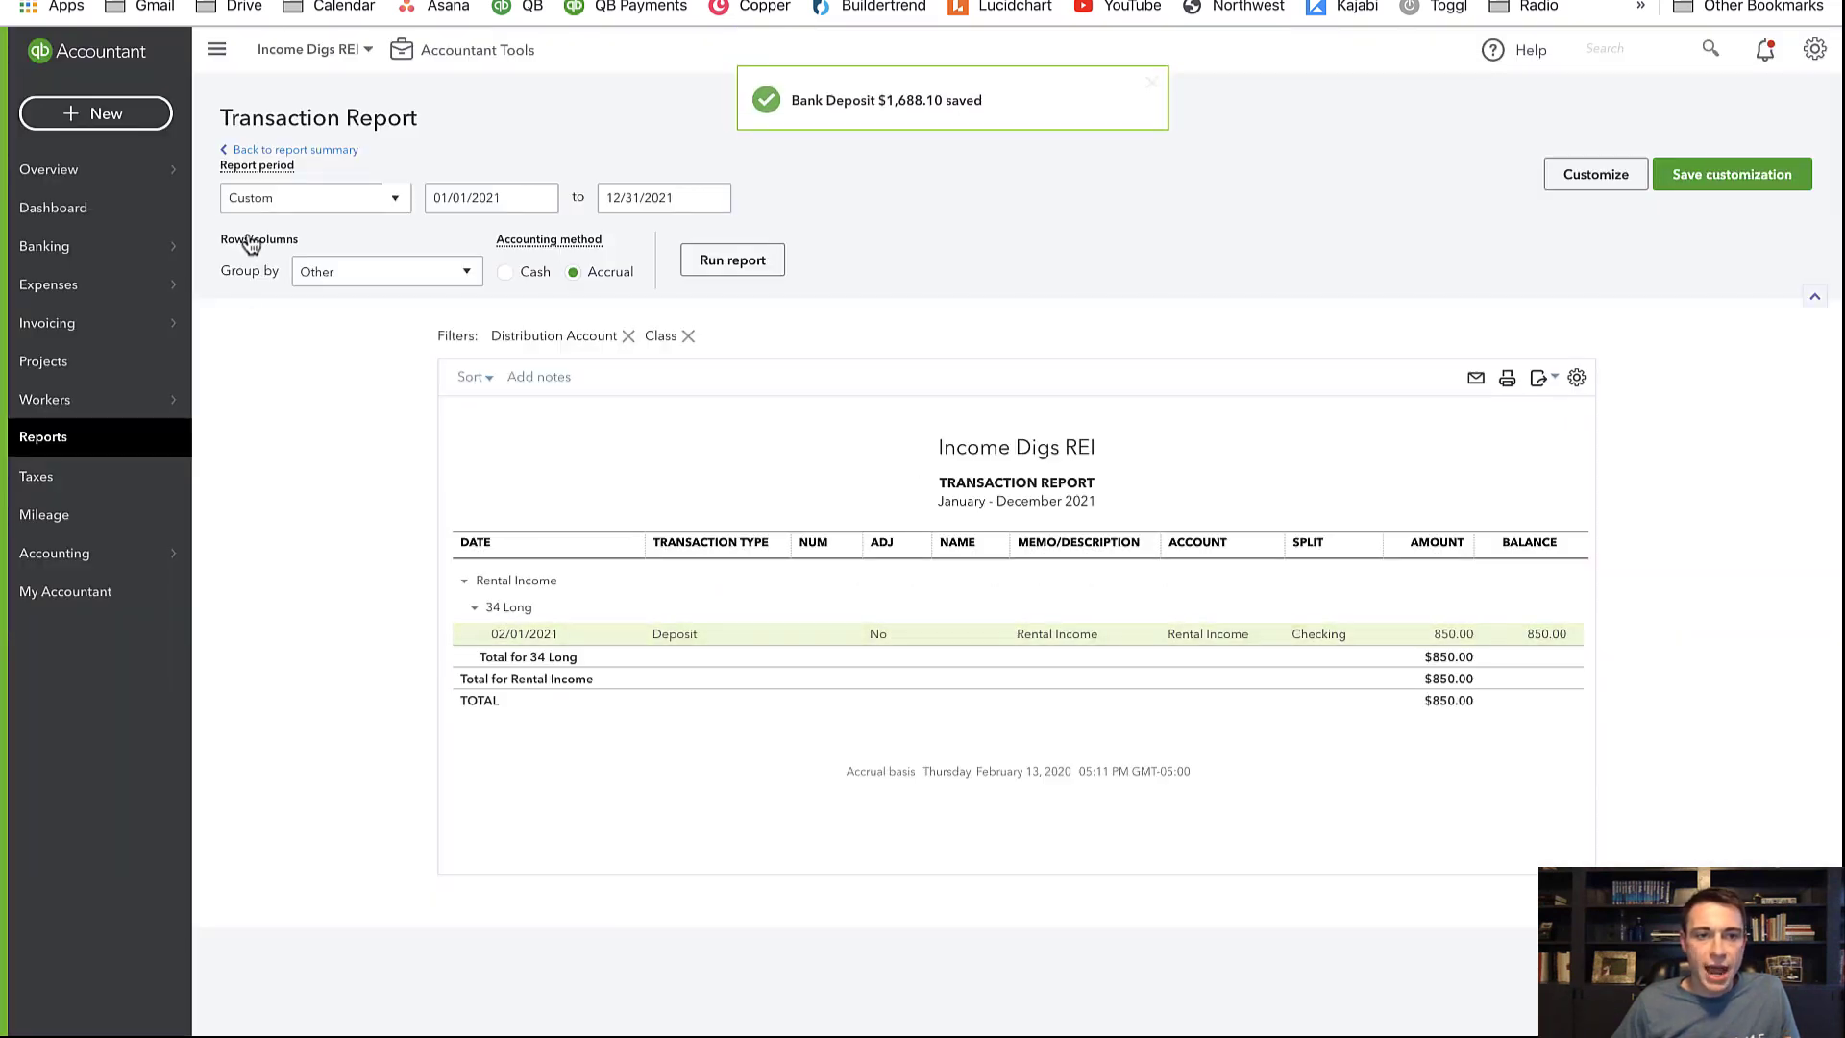
Back on Profit and Loss by Class, drill into 123 Main St Rental Income 1,250.00 and open its deposit
{"action": "left_click", "coordinate": [296, 151]}
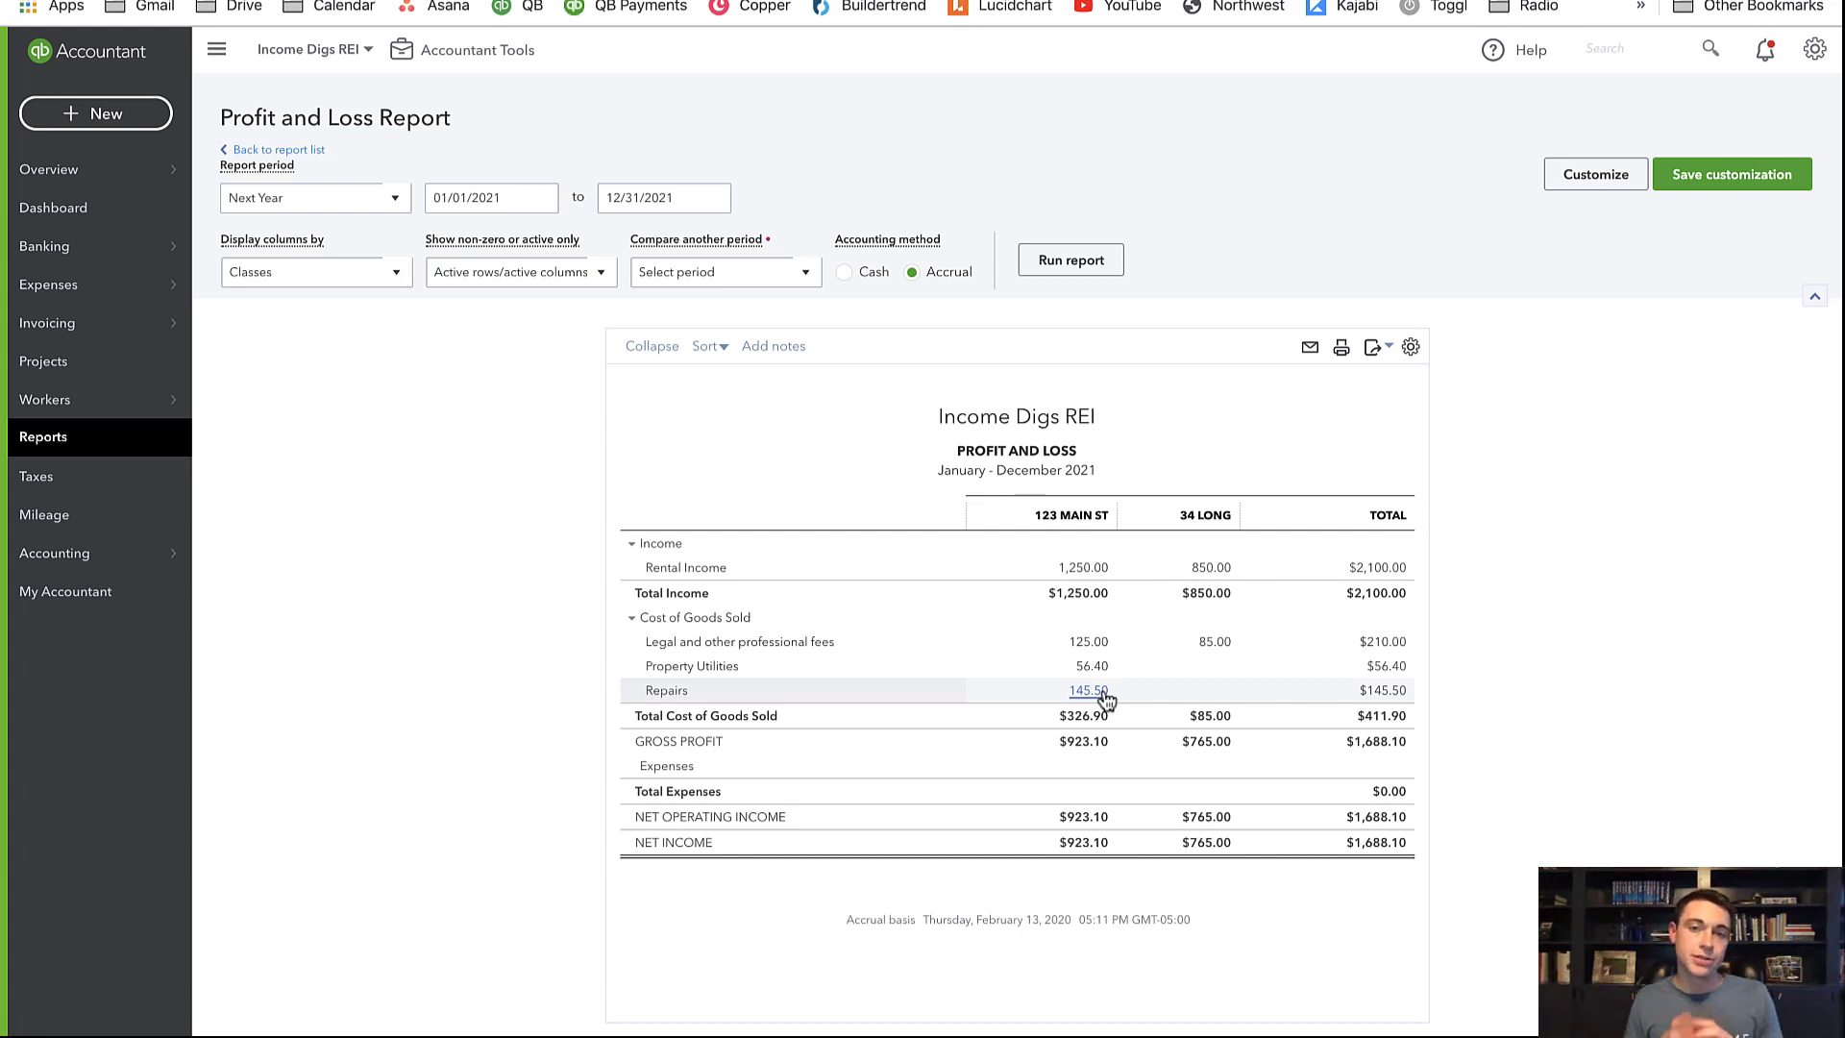
{"action": "left_click", "coordinate": [1078, 568]}
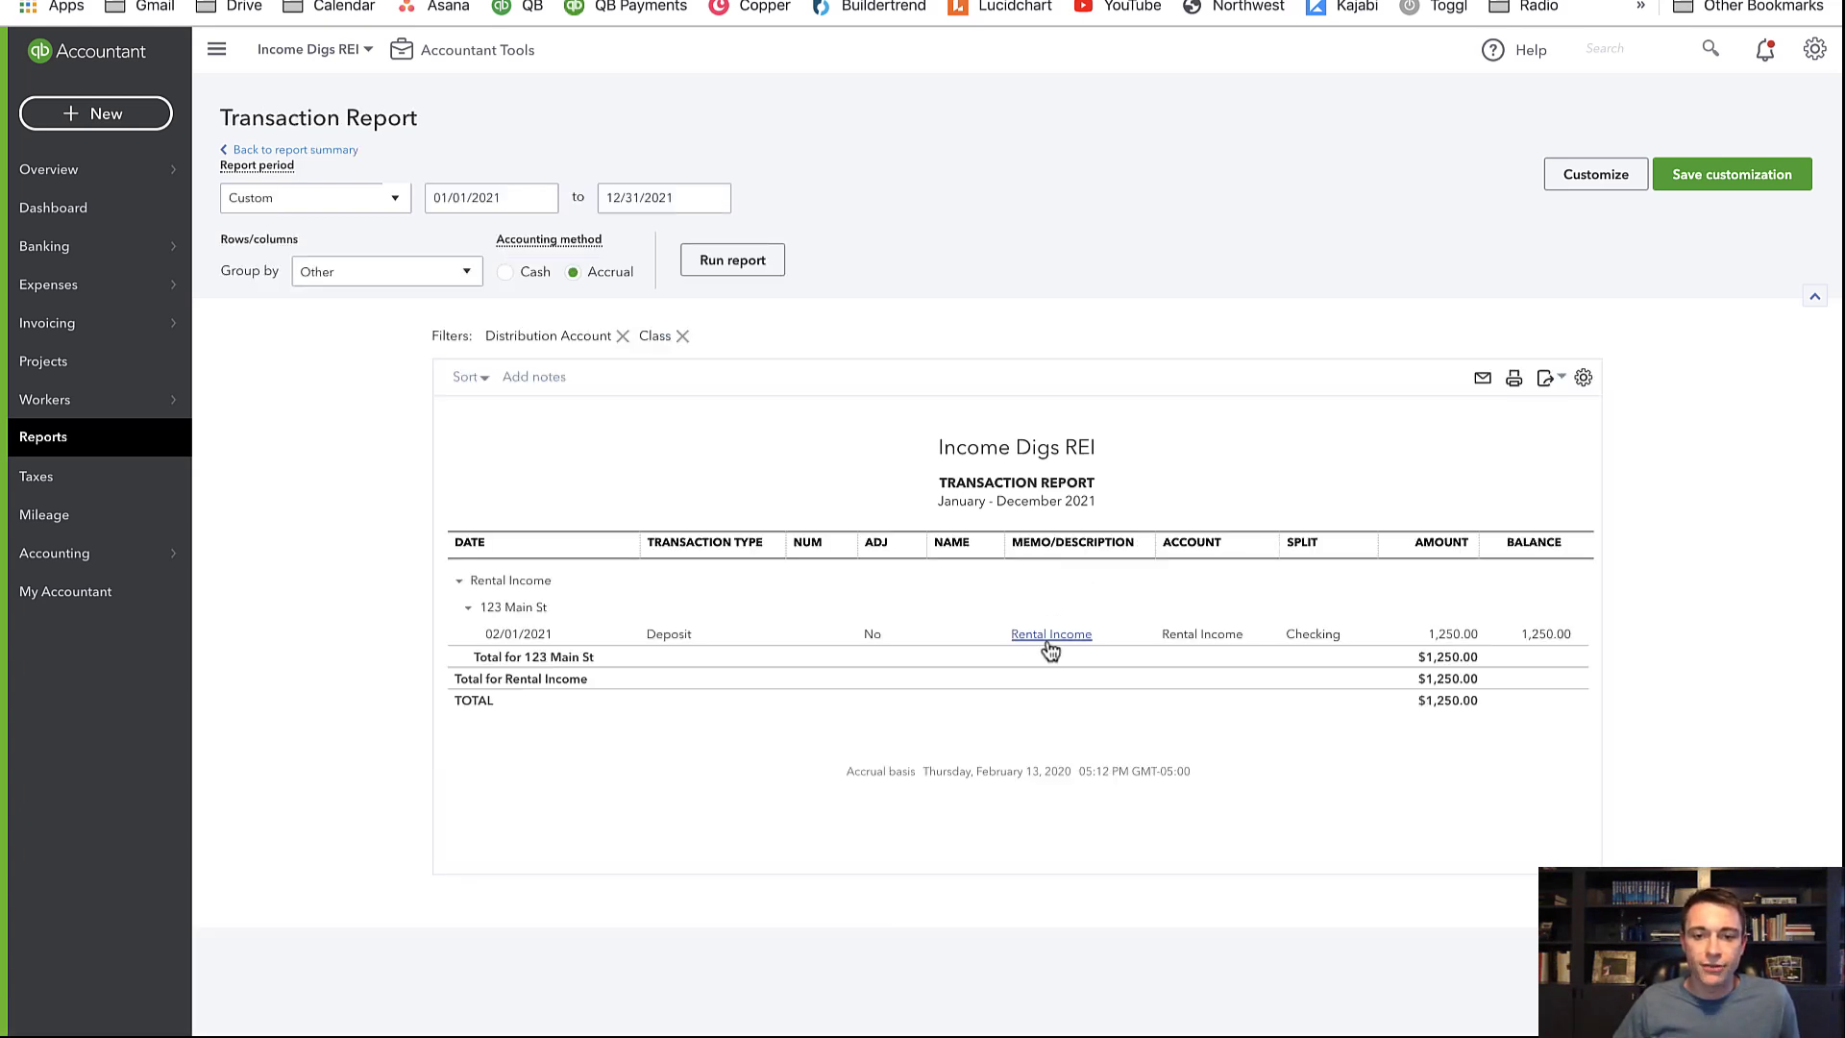
{"action": "left_click", "coordinate": [1049, 638]}
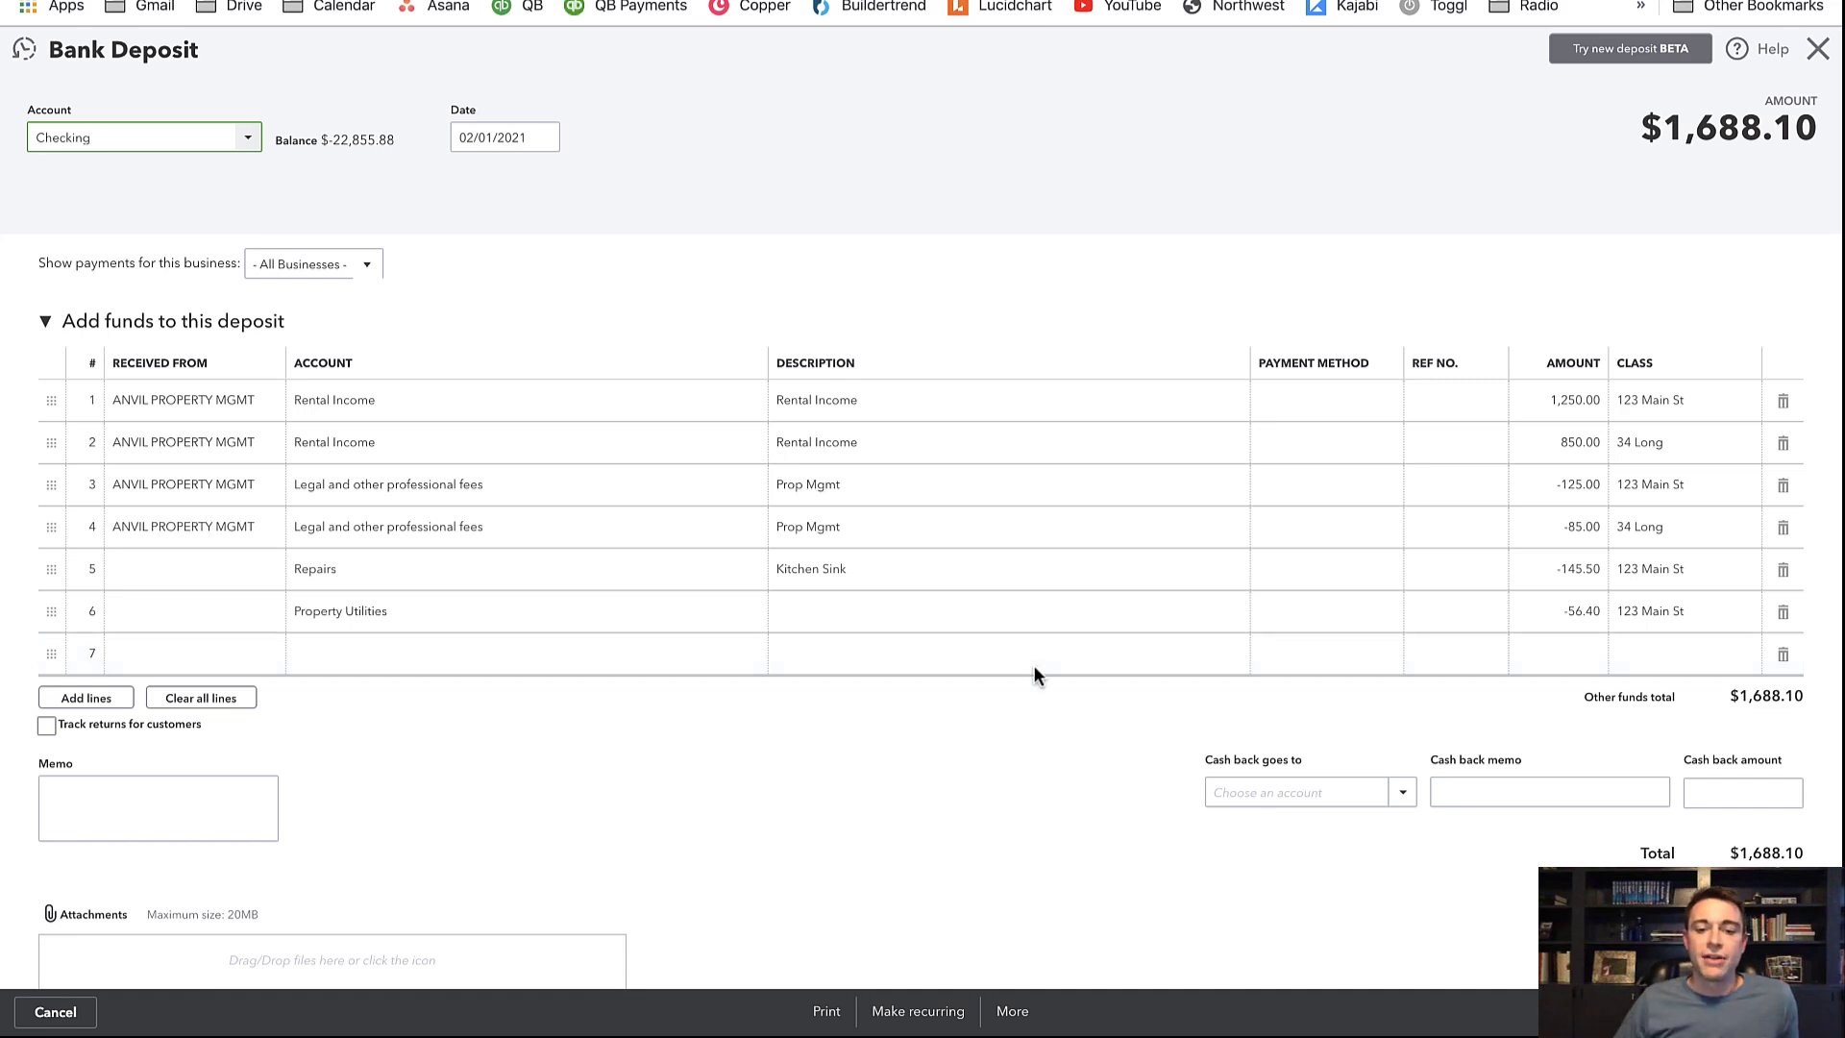
Save the deposit as monthly template 'Recurring Anvil', created 10 days ahead, starting 03/01/2020
{"action": "left_click", "coordinate": [917, 1020]}
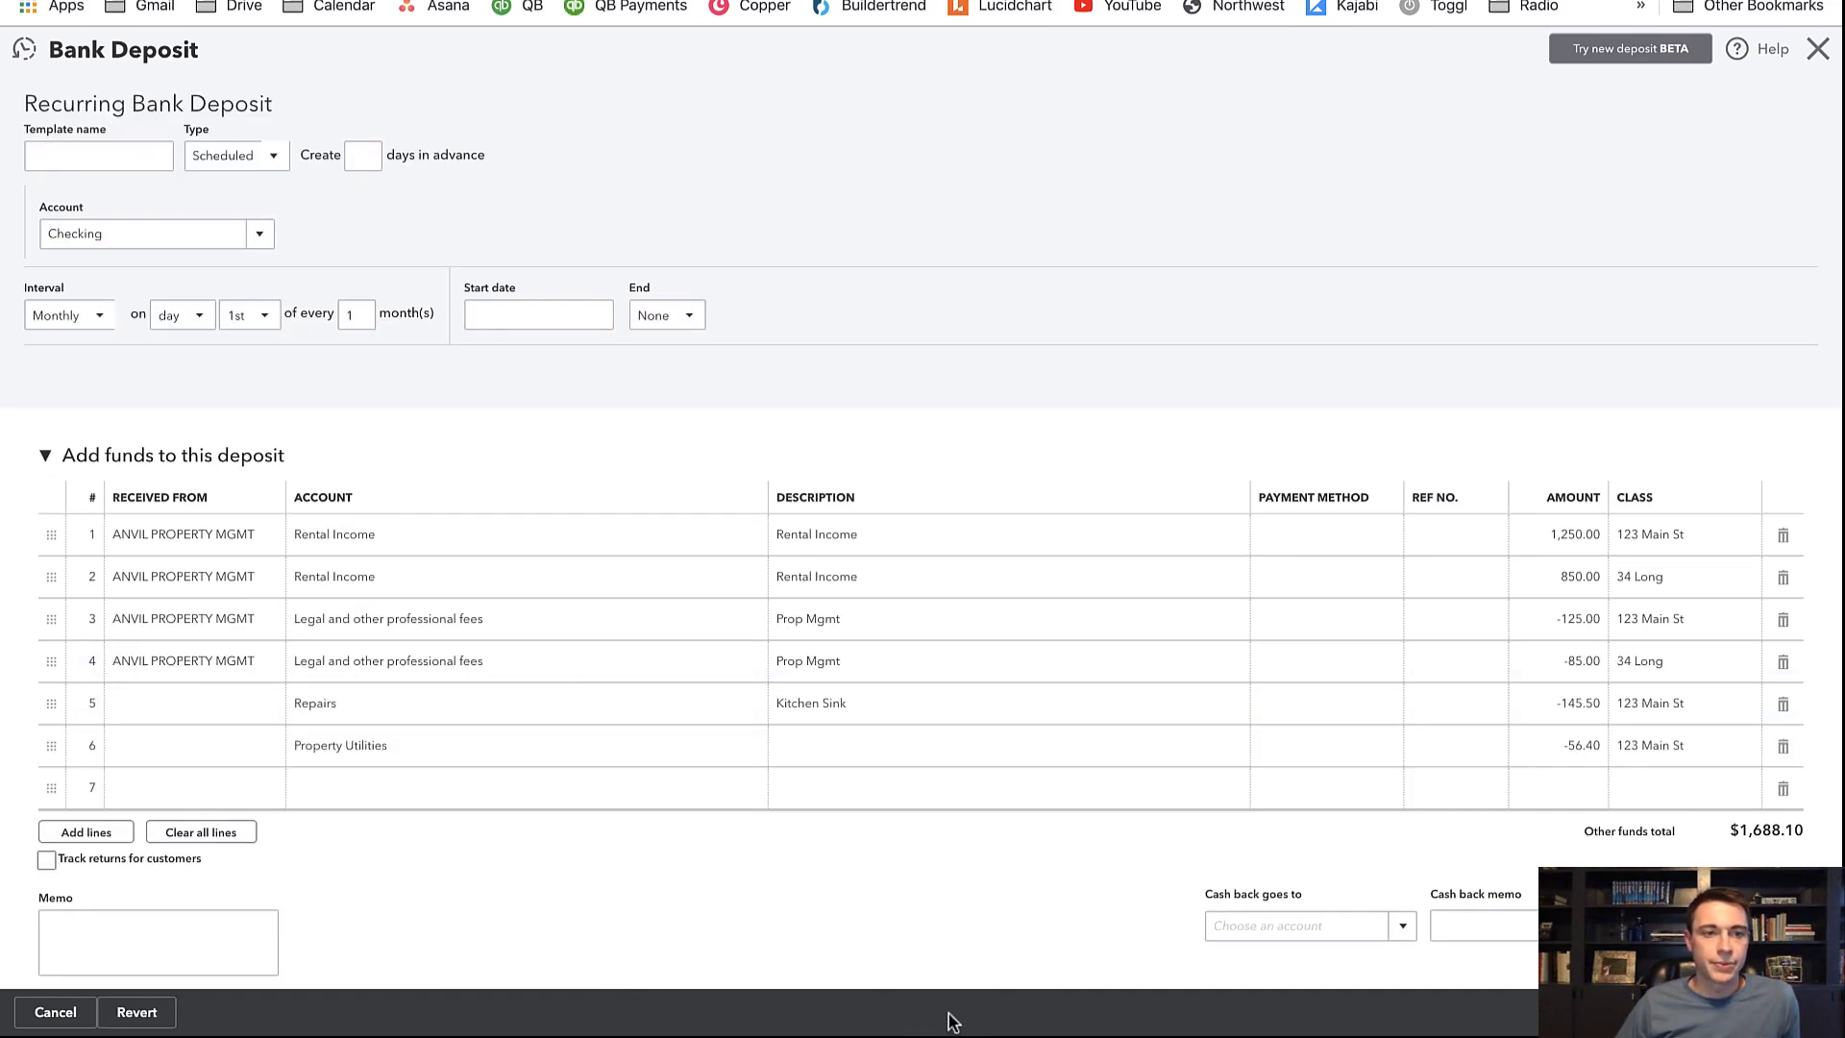
{"action": "left_click", "coordinate": [93, 154]}
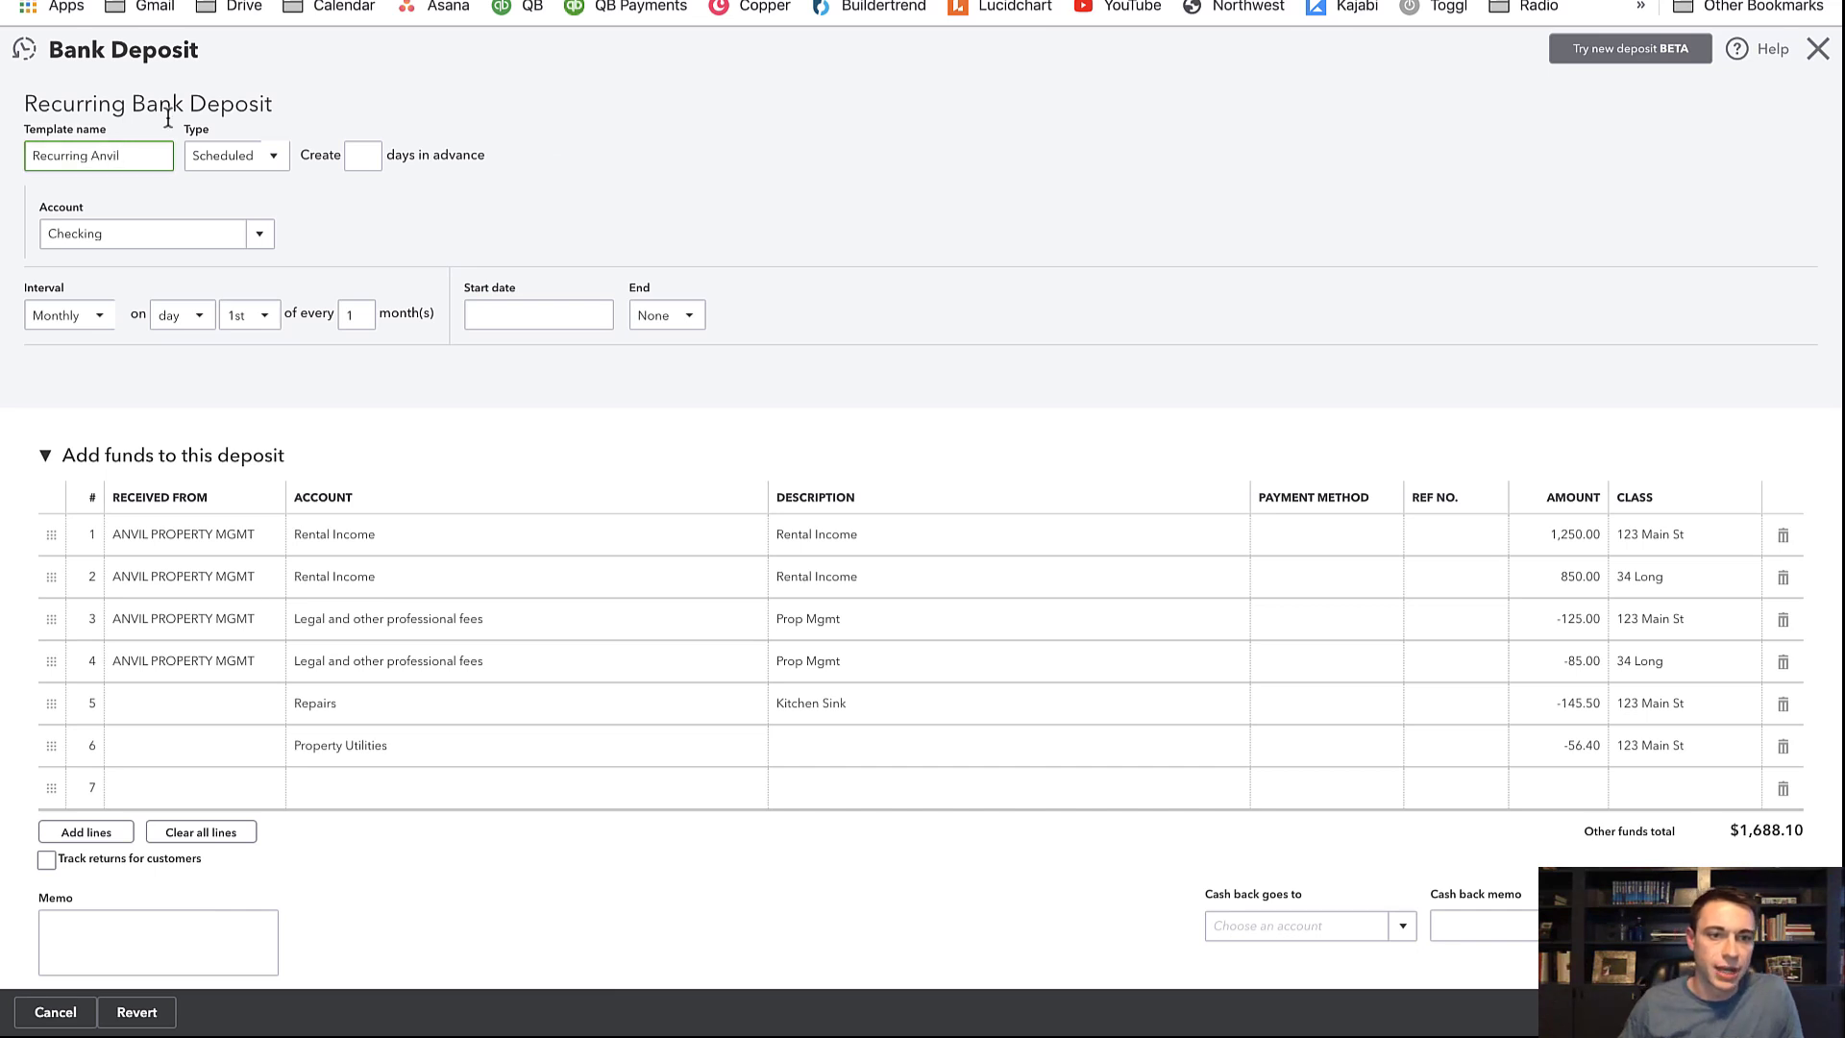
{"action": "left_click", "coordinate": [353, 156]}
{"action": "type", "text": "10"}
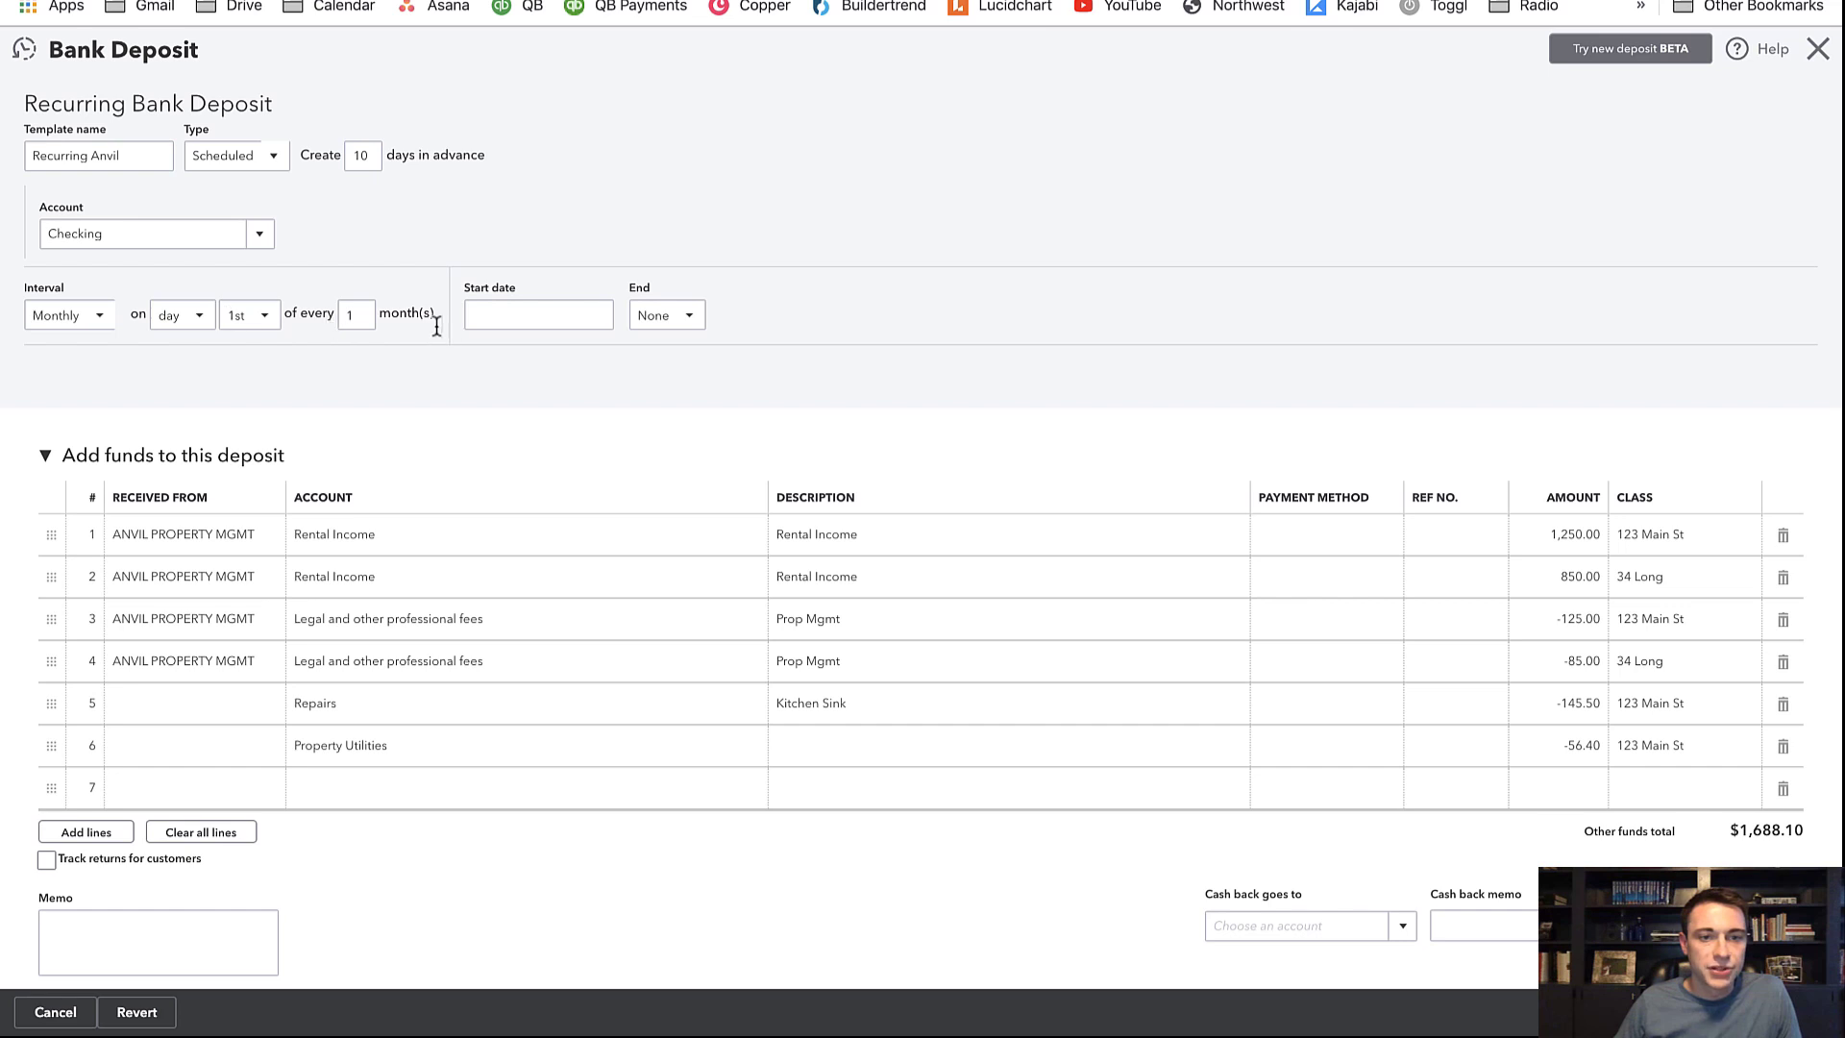
{"action": "left_click", "coordinate": [593, 321]}
{"action": "left_click", "coordinate": [642, 363]}
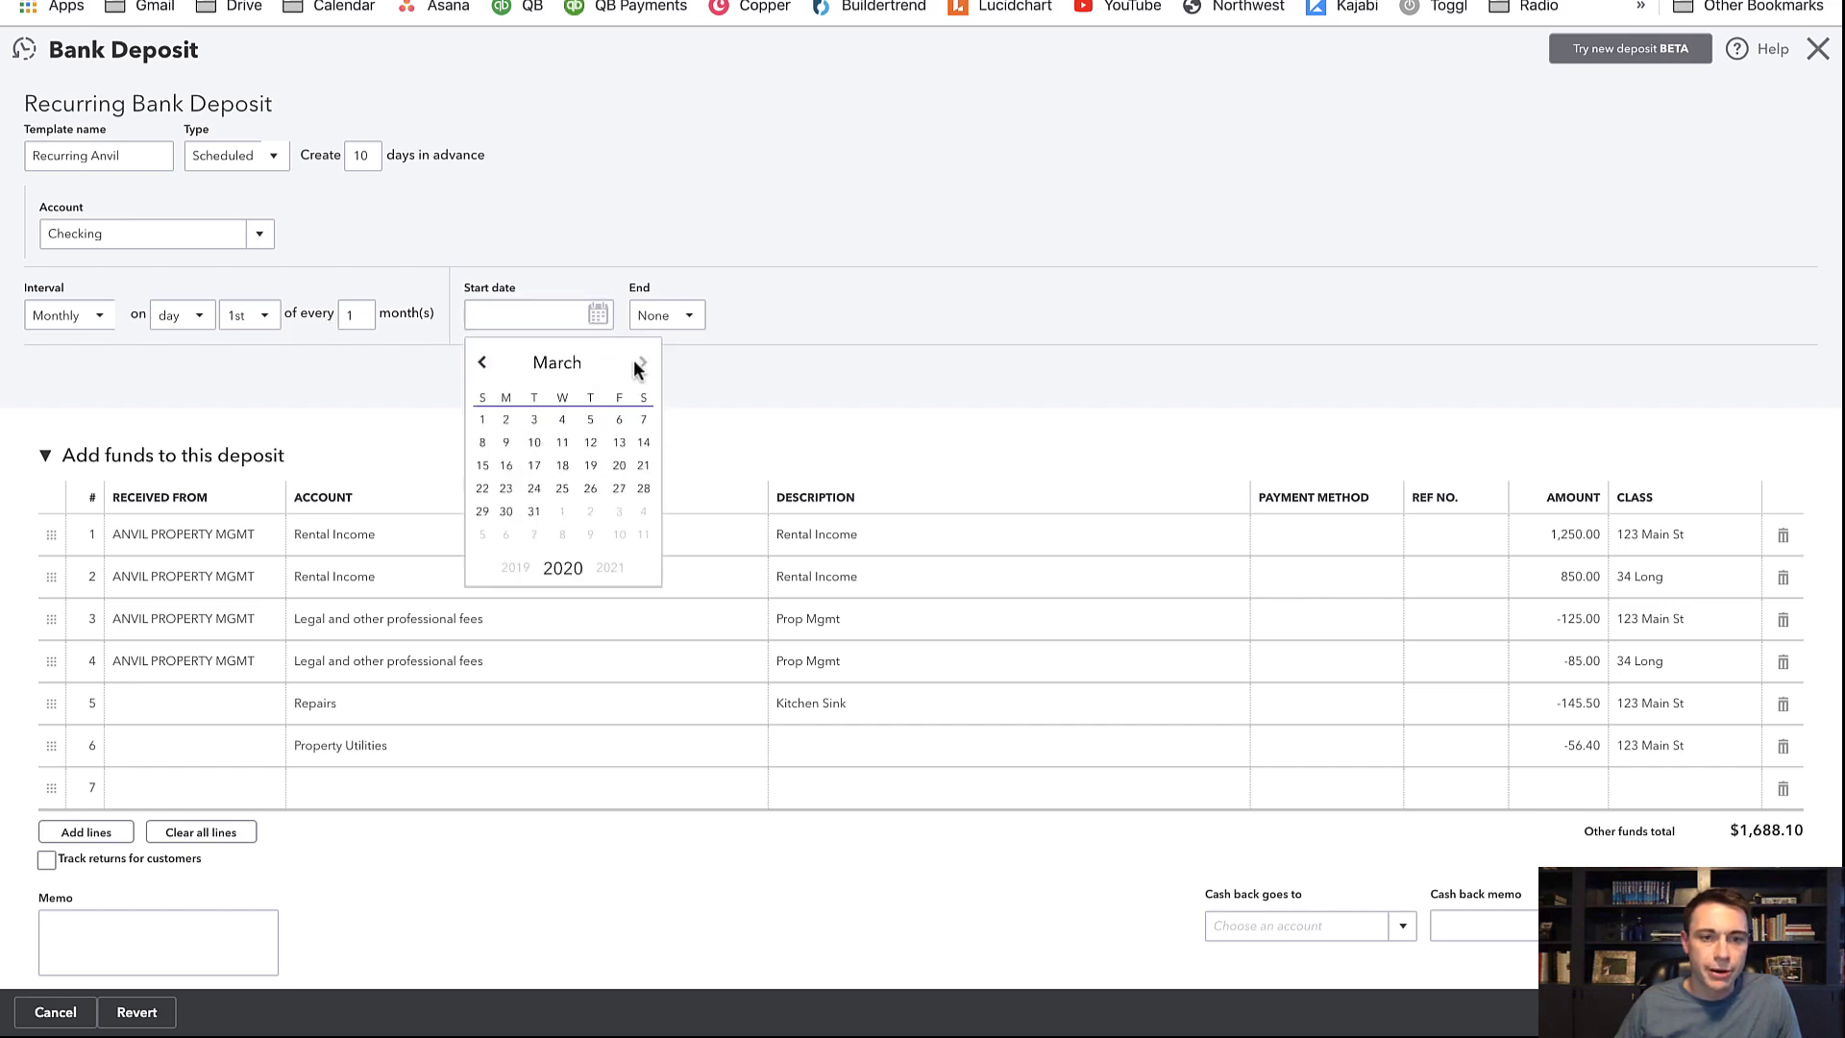
{"action": "left_click", "coordinate": [482, 421]}
{"action": "left_click", "coordinate": [811, 389]}
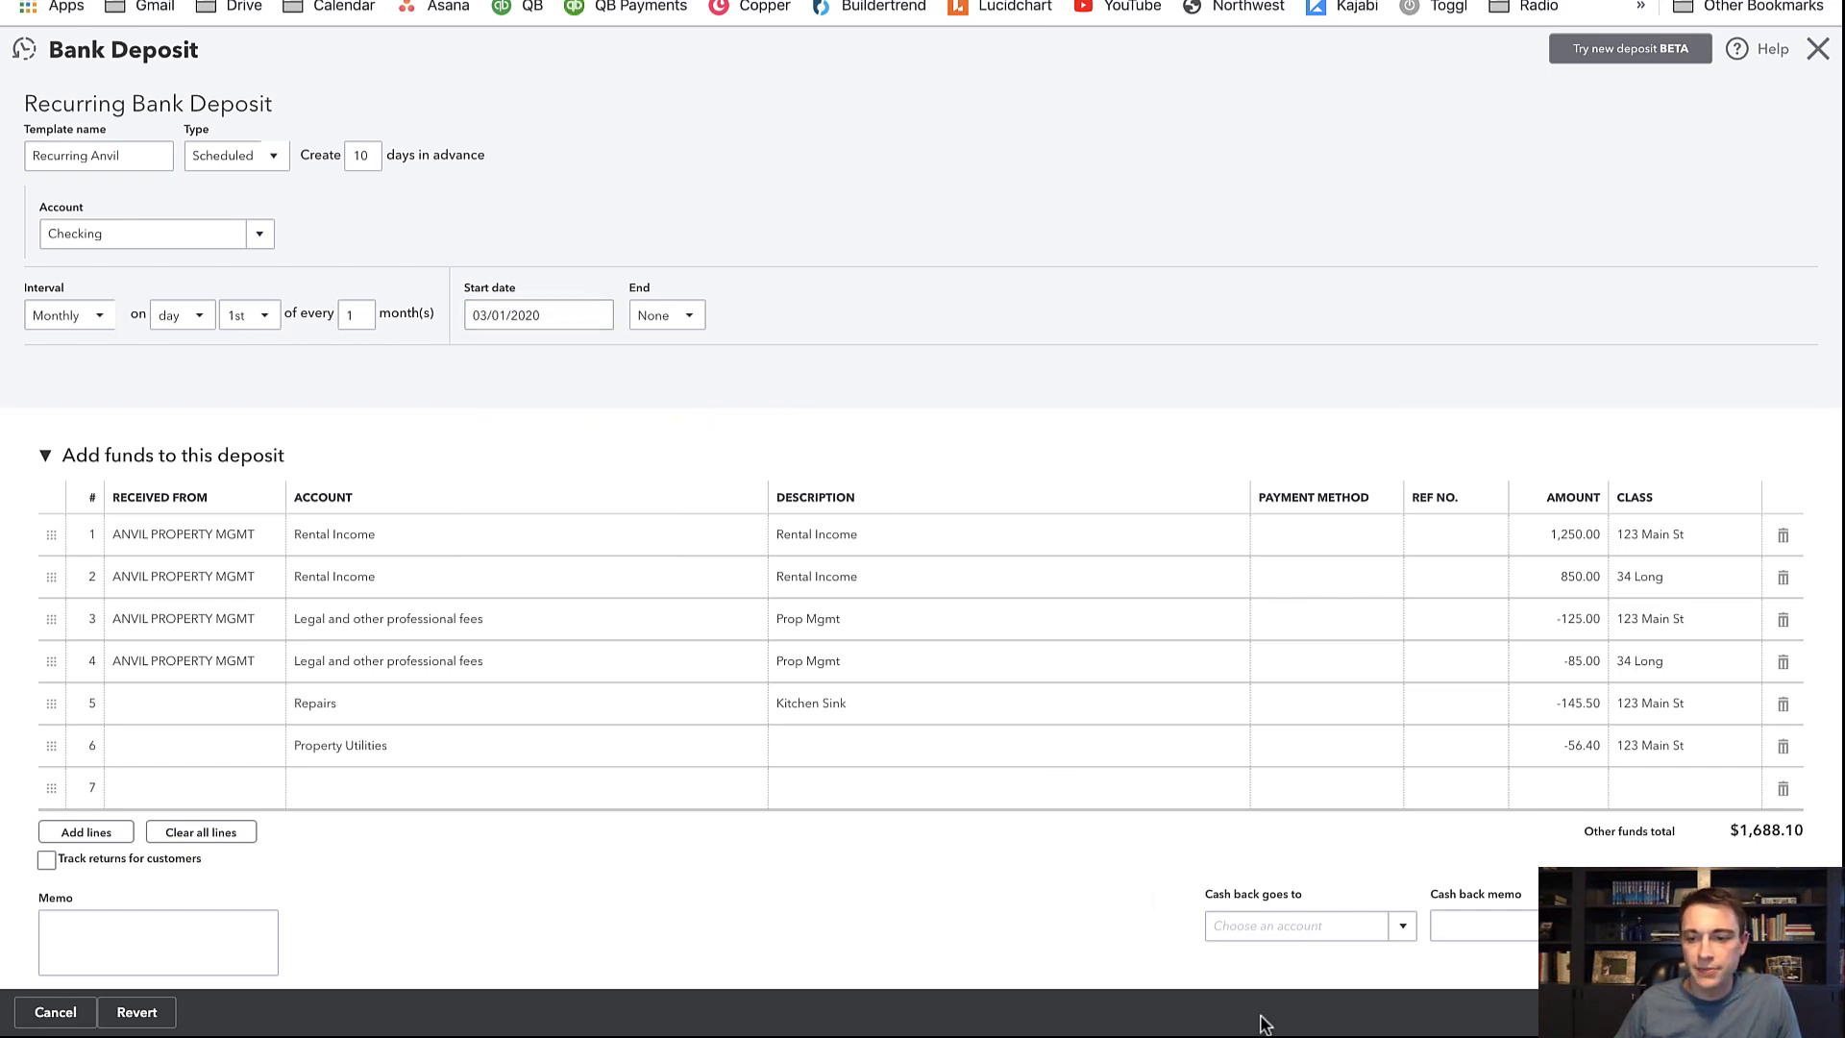
{"action": "left_click", "coordinate": [1762, 1012]}
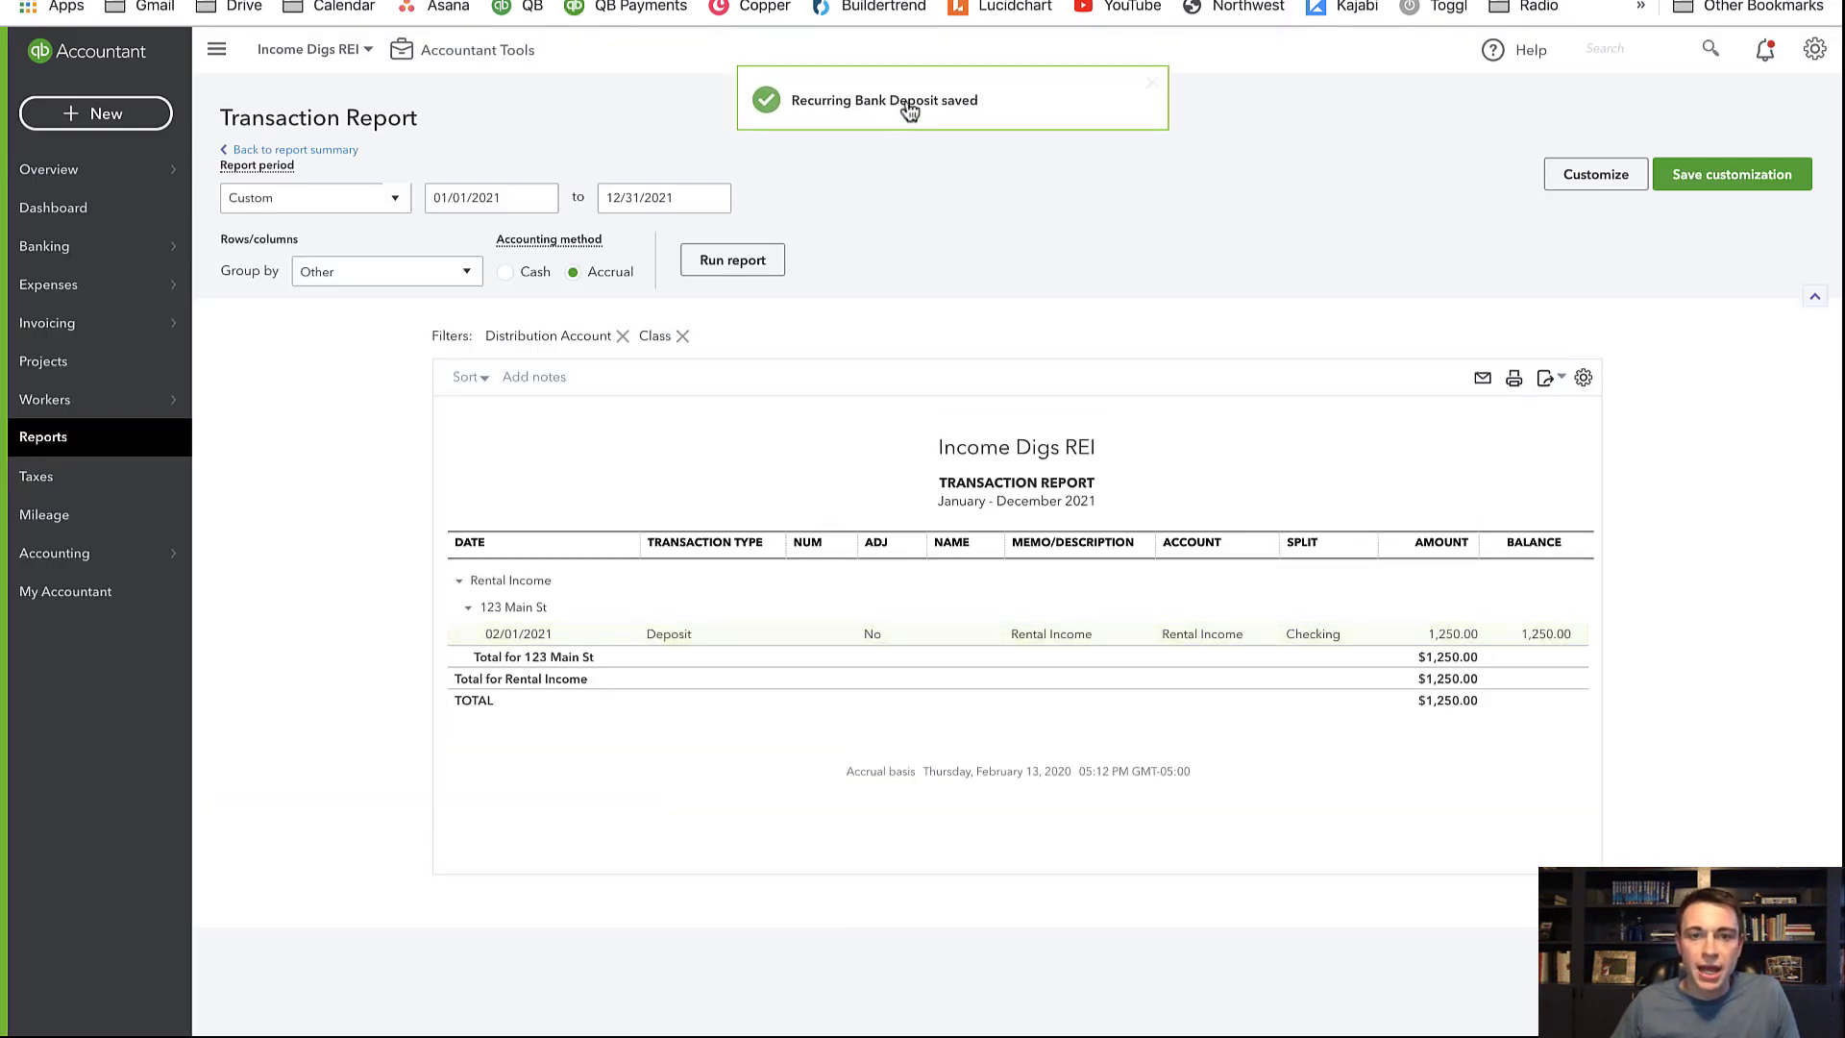
{"action": "left_click", "coordinate": [913, 107]}
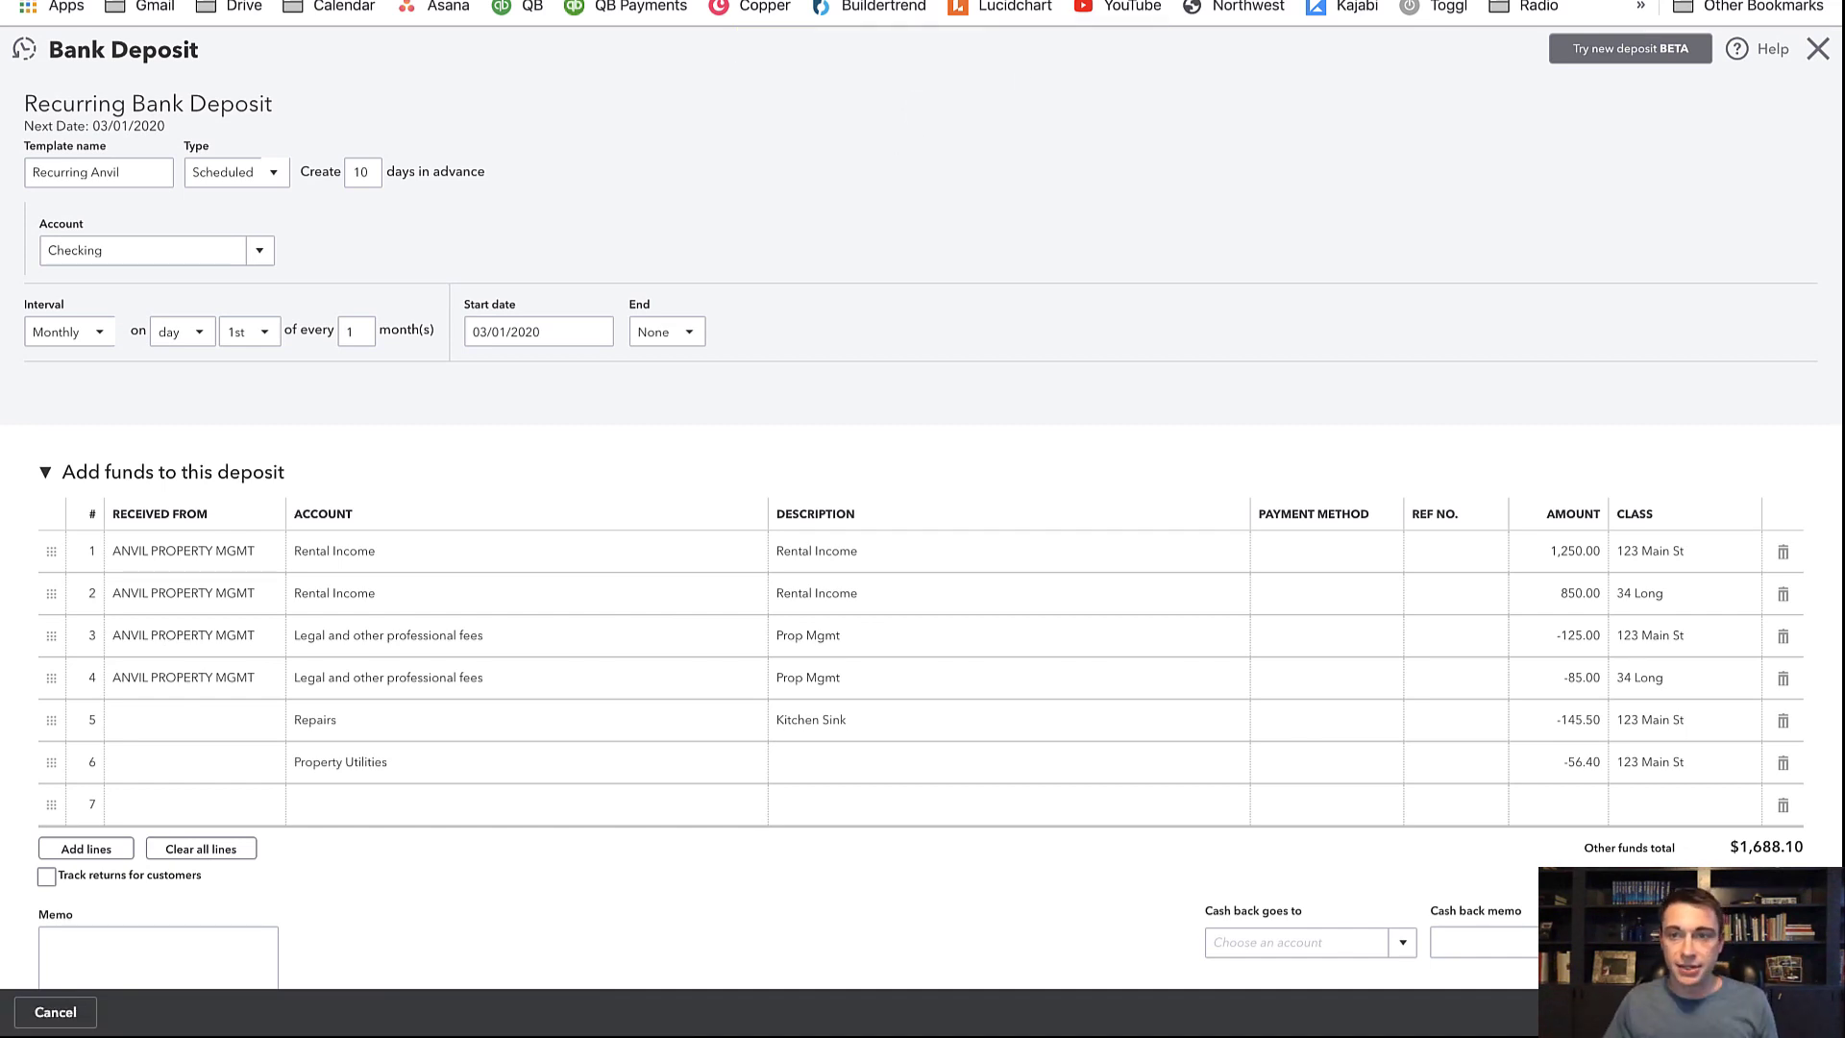
{"action": "left_click", "coordinate": [1817, 53]}
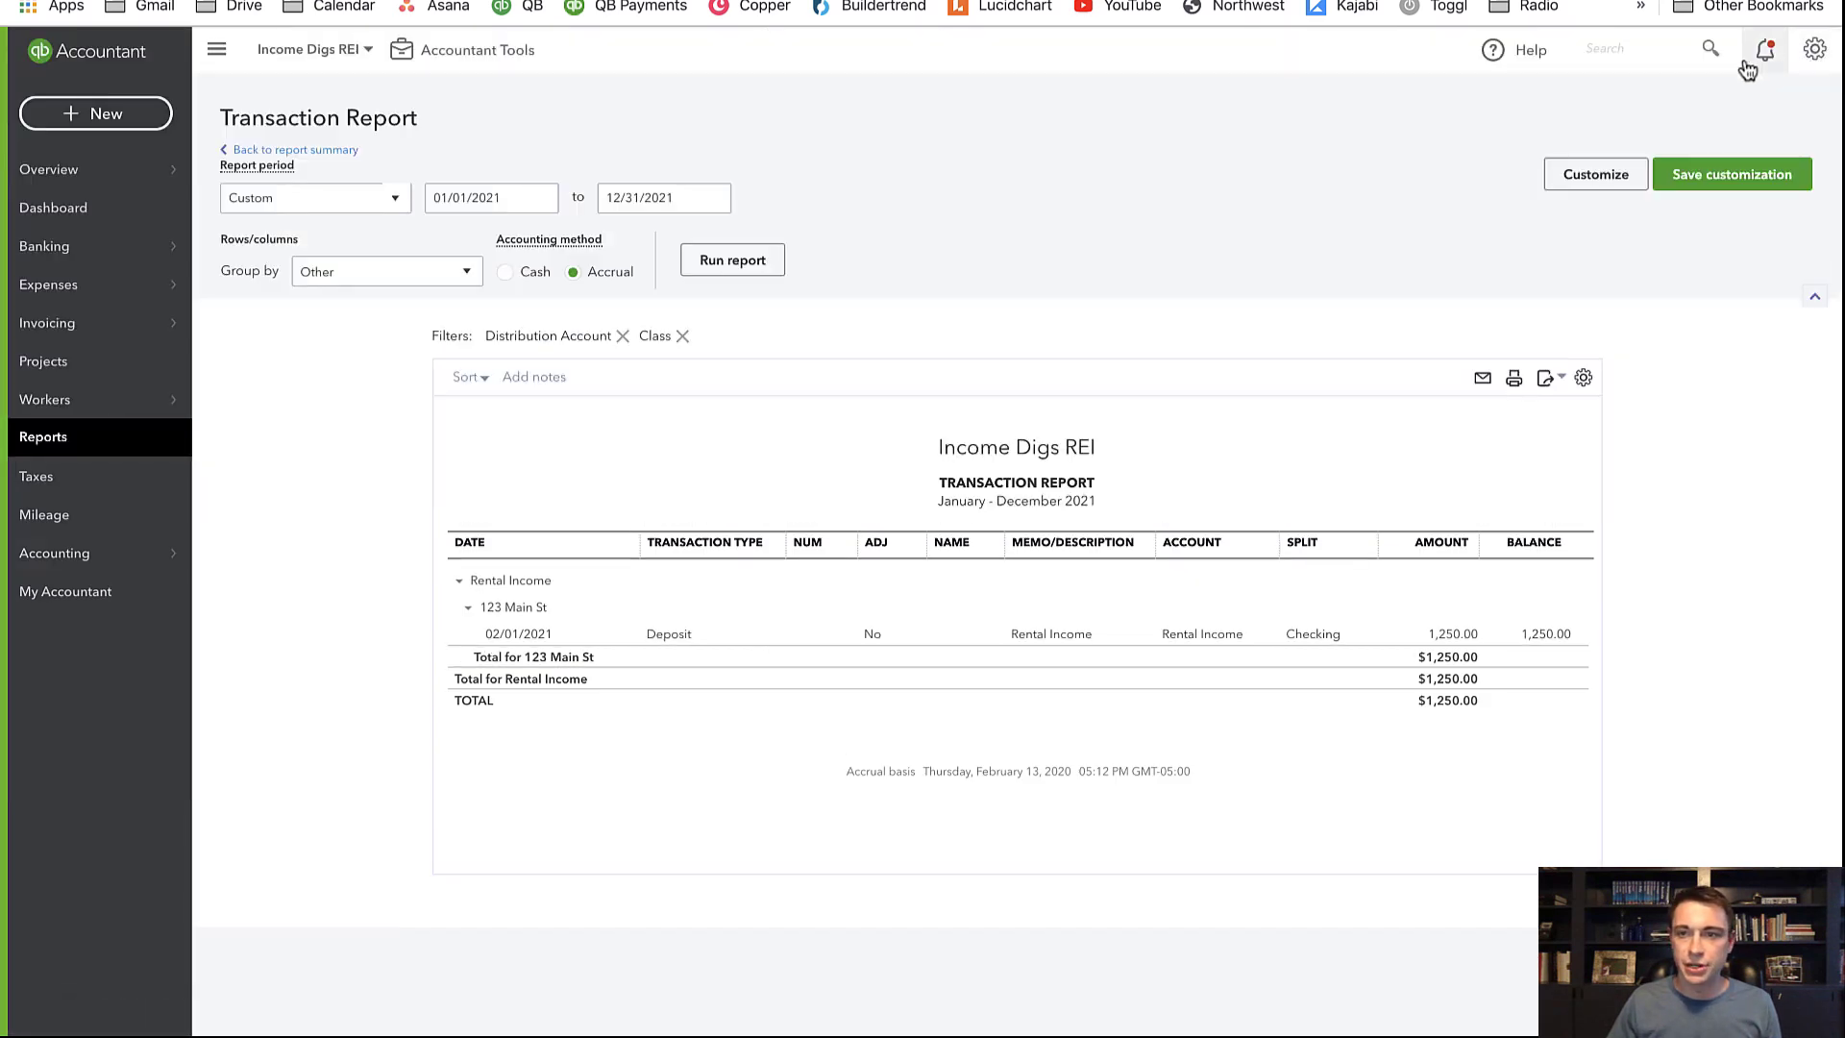
From Recurring Transactions, use Recurring Anvil to save a deposit dated 03/01/2021
{"action": "left_click", "coordinate": [1814, 56]}
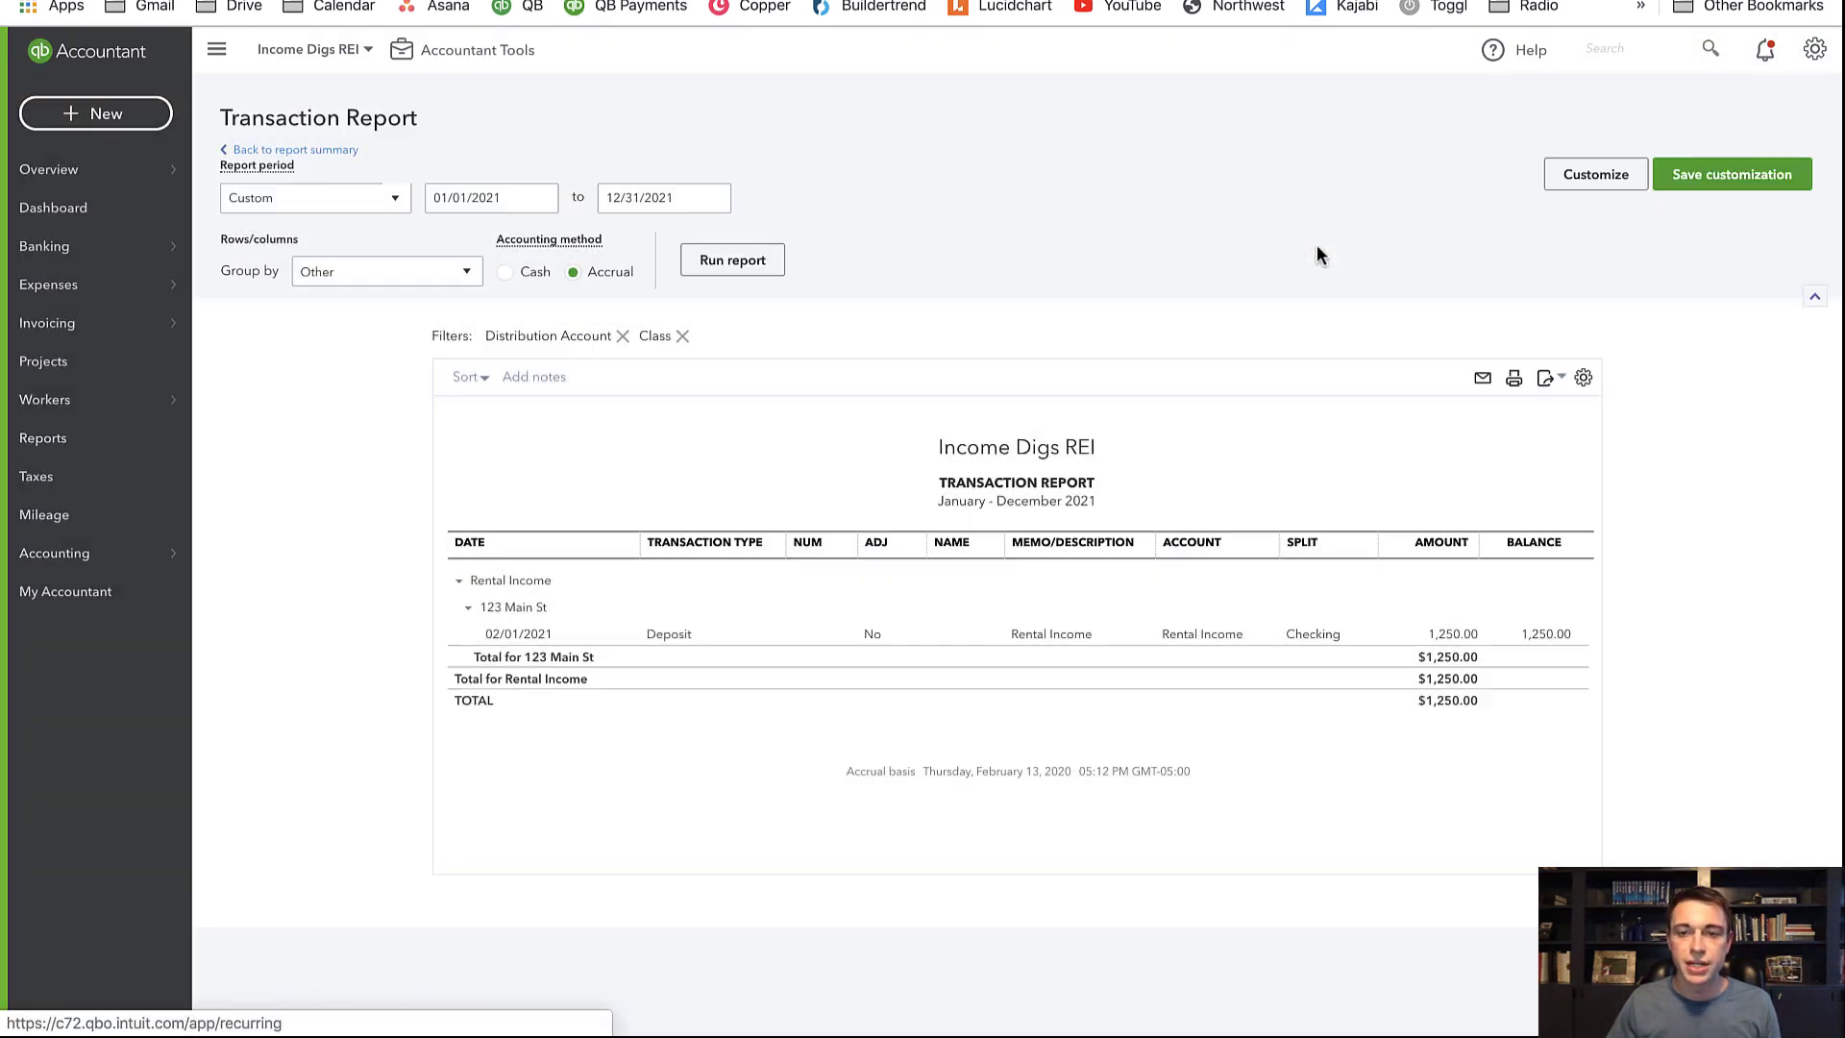
{"action": "left_click", "coordinate": [1316, 243]}
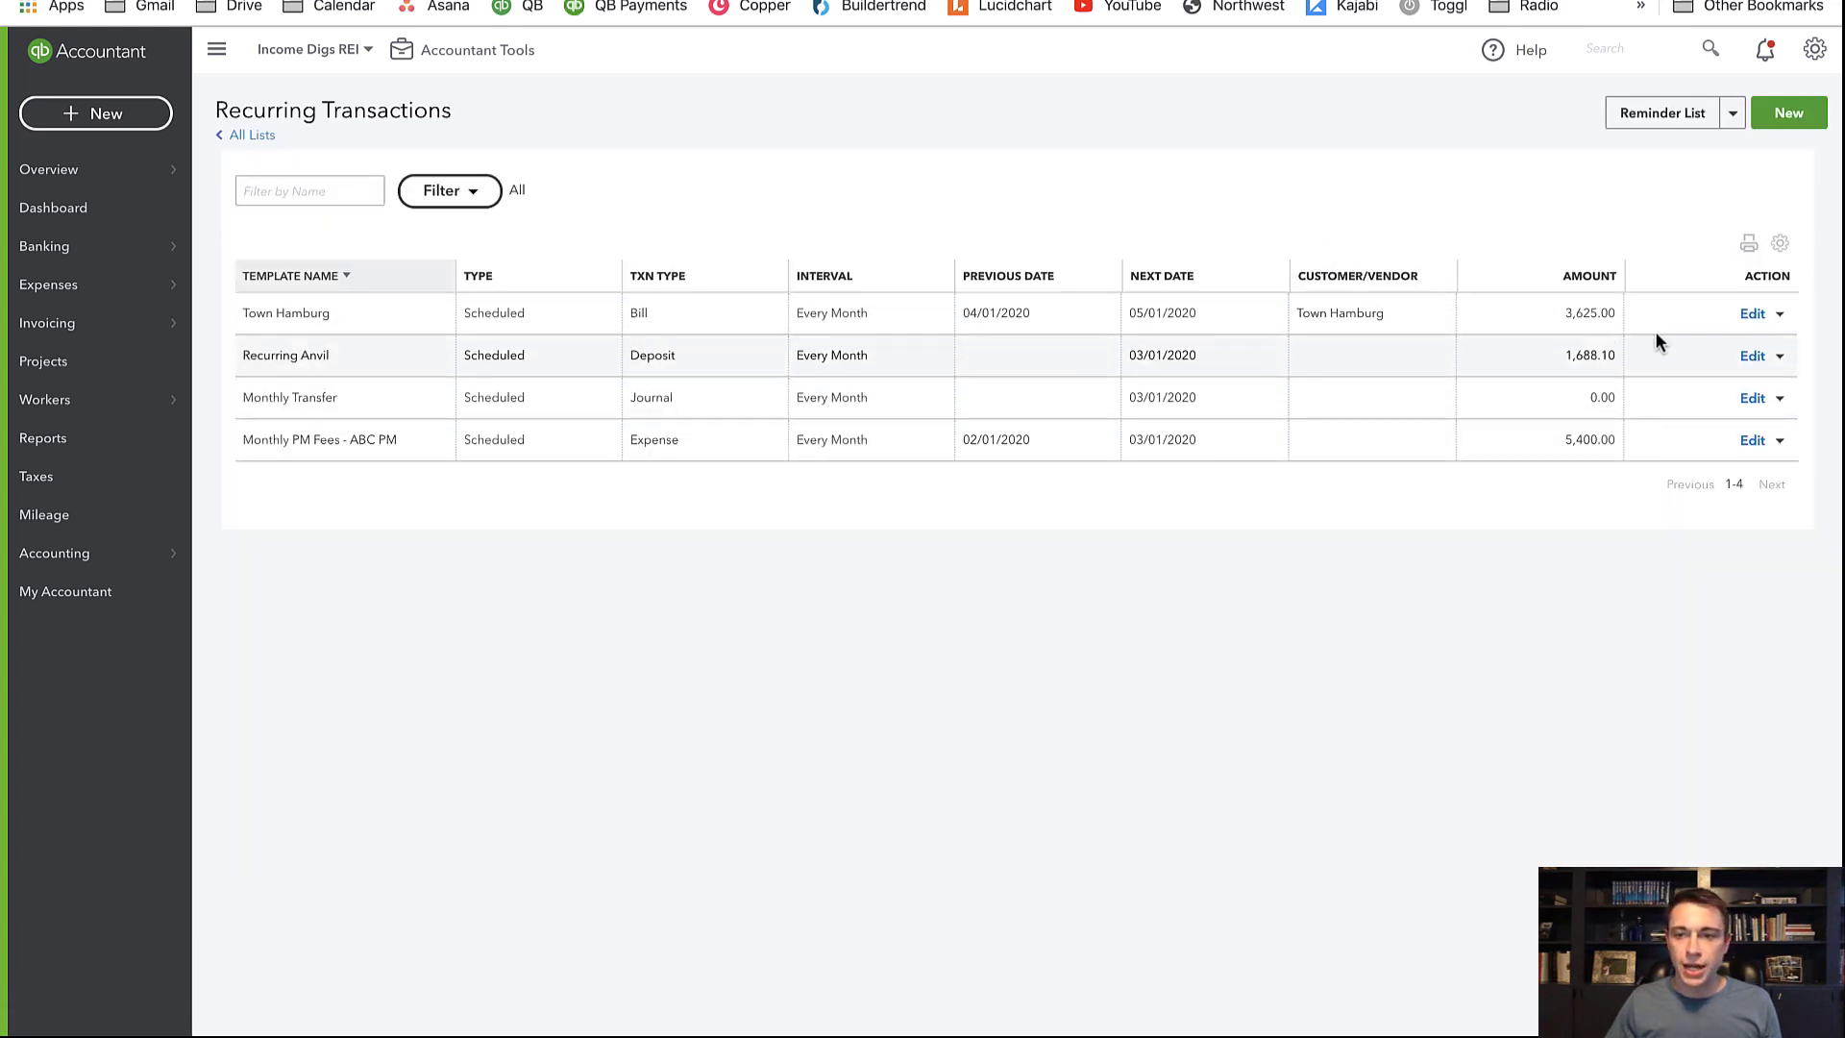
{"action": "left_click", "coordinate": [1779, 357]}
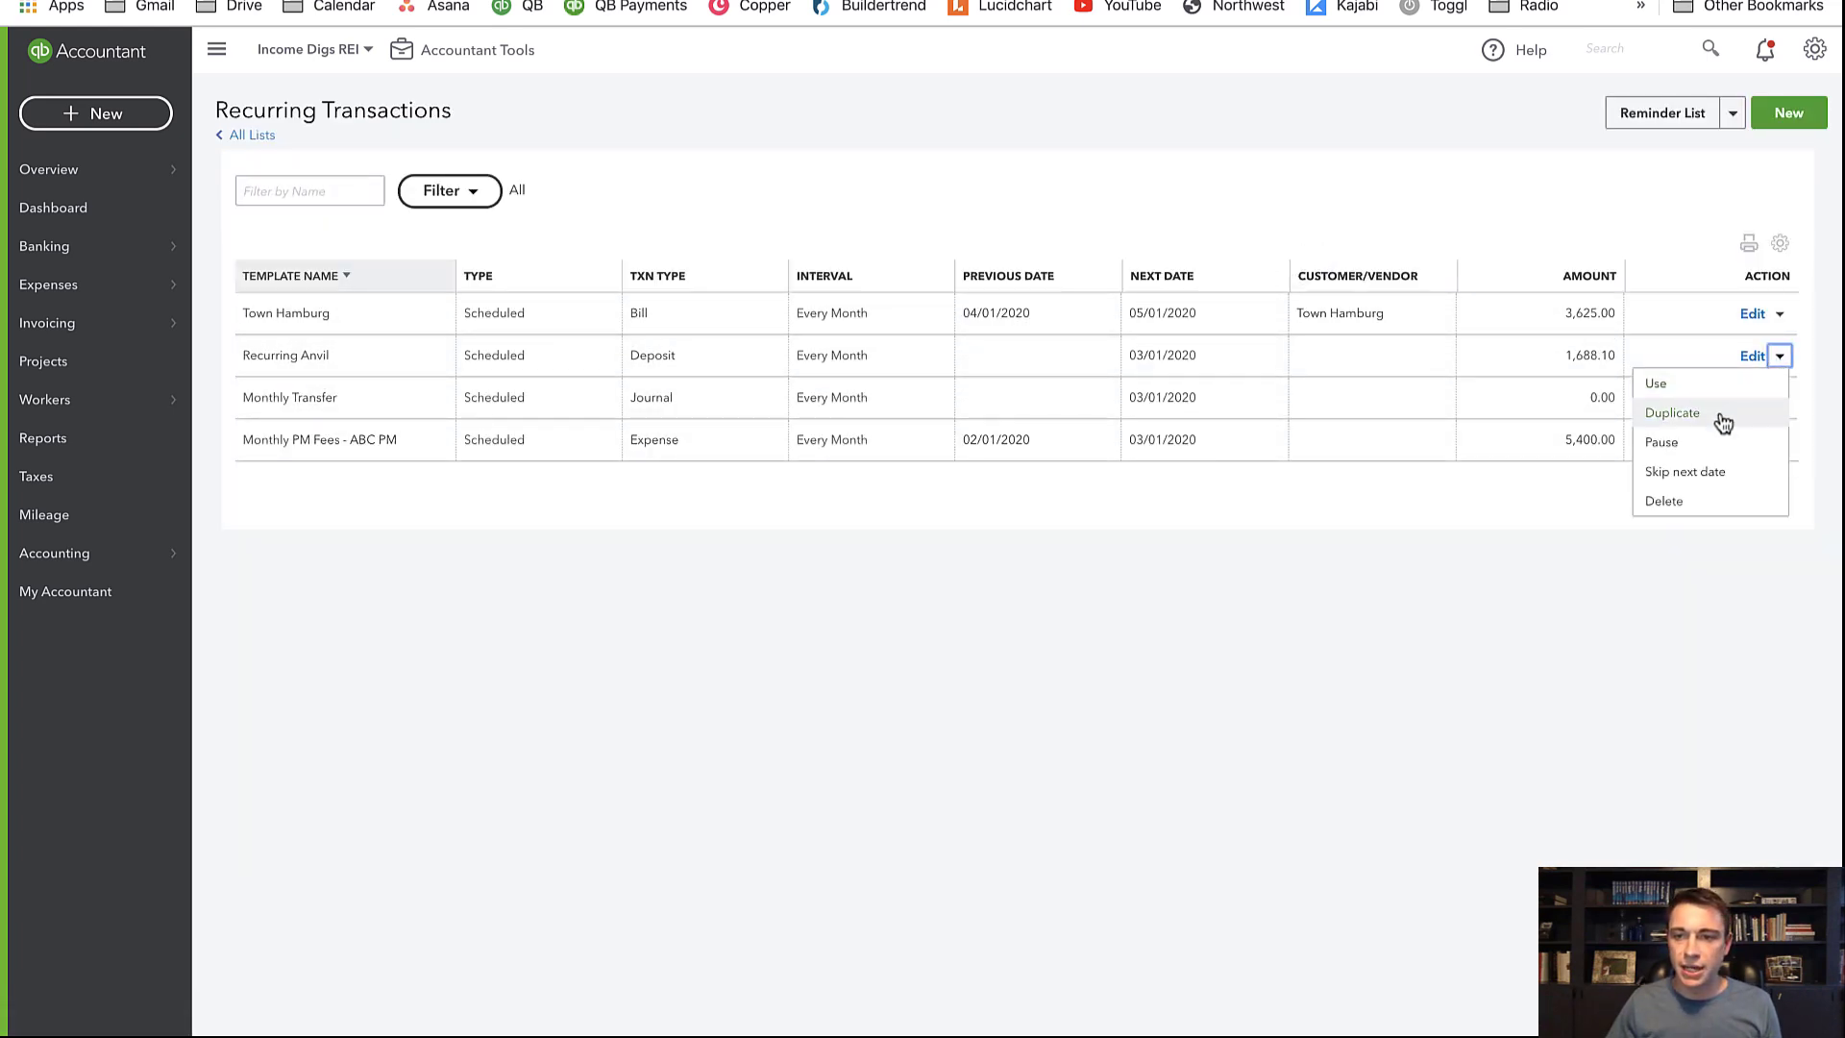
{"action": "left_click", "coordinate": [1677, 385]}
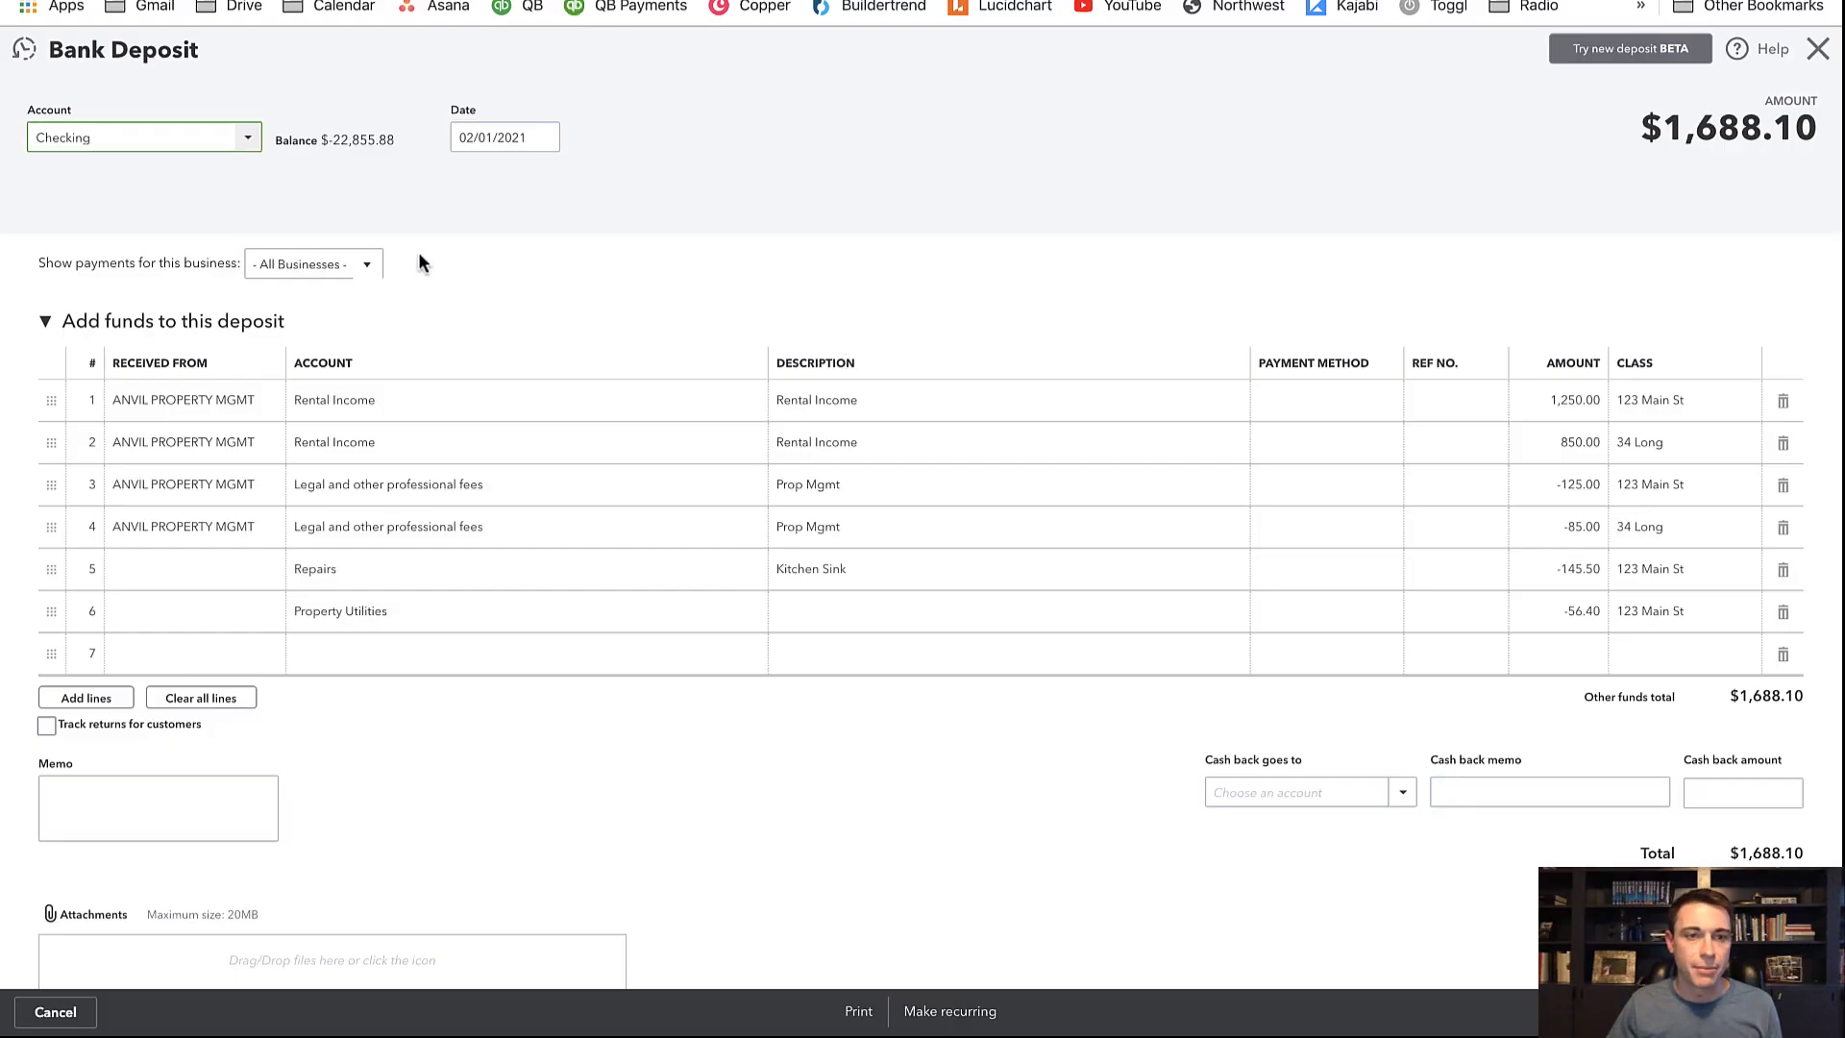
{"action": "left_click", "coordinate": [545, 137]}
{"action": "left_click", "coordinate": [626, 187]}
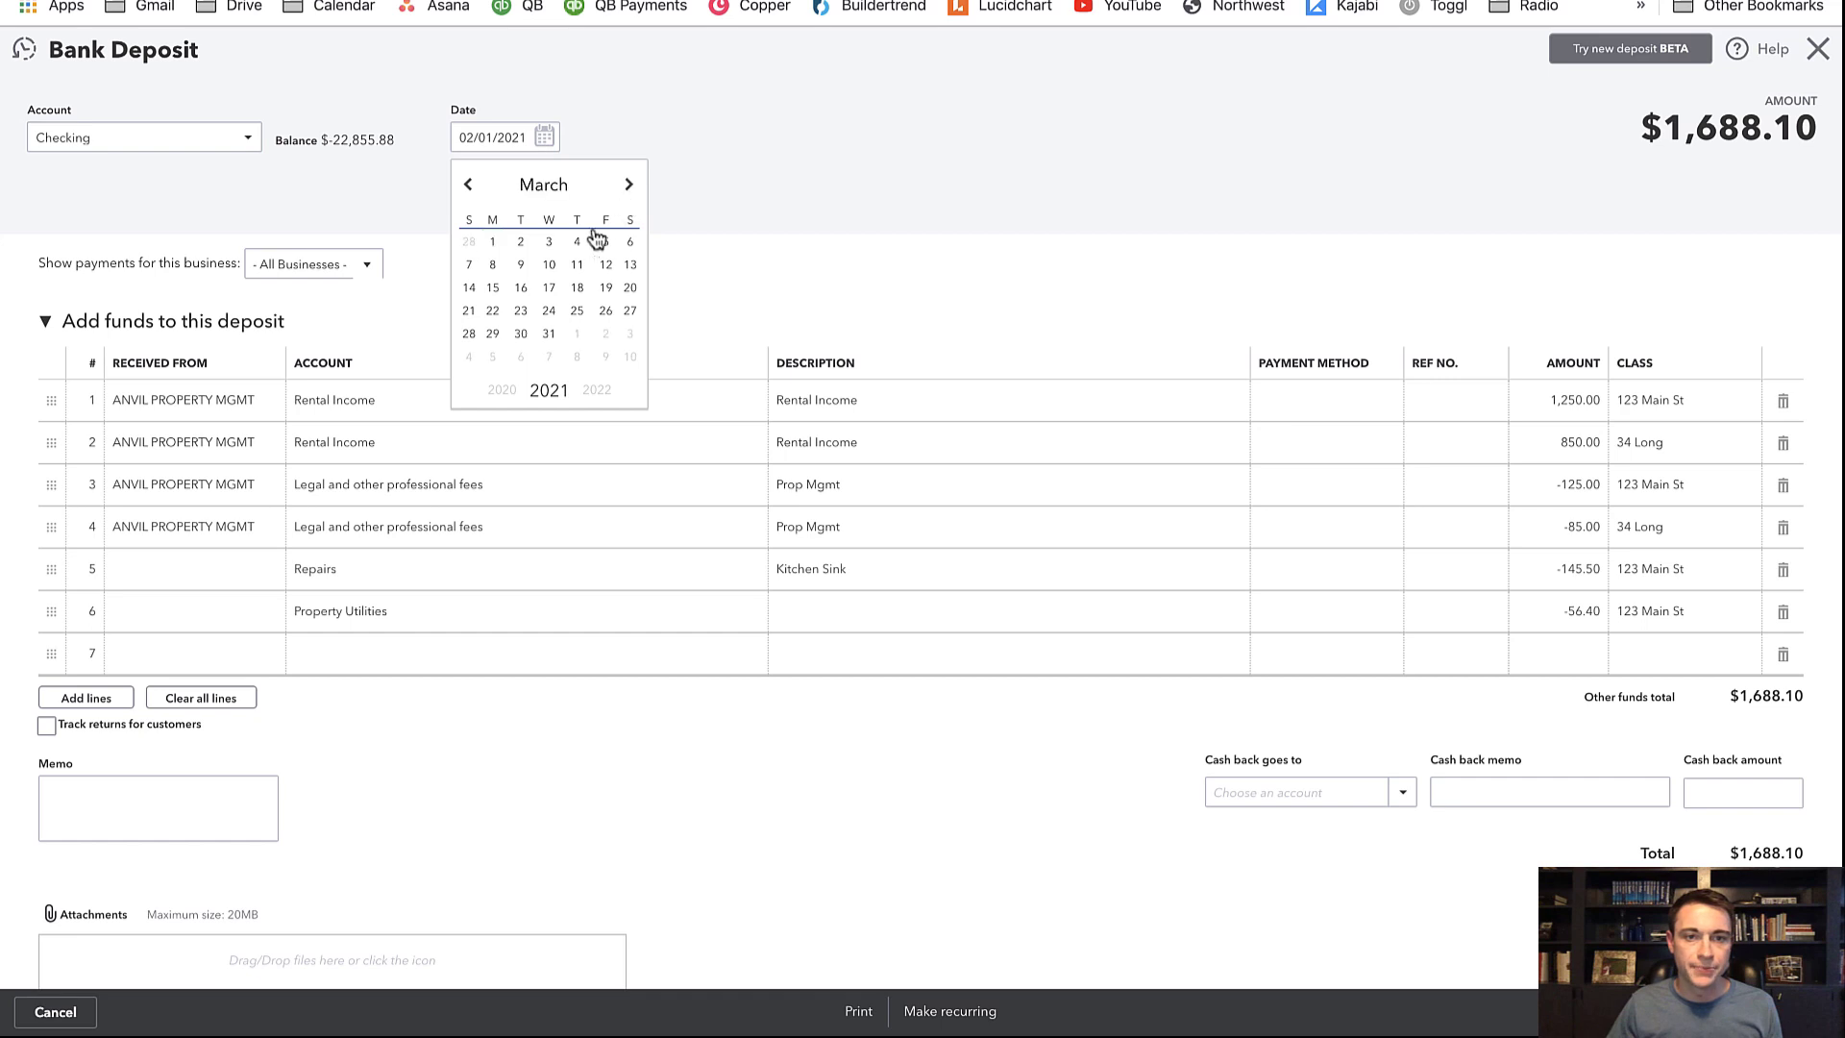
{"action": "left_click", "coordinate": [492, 241]}
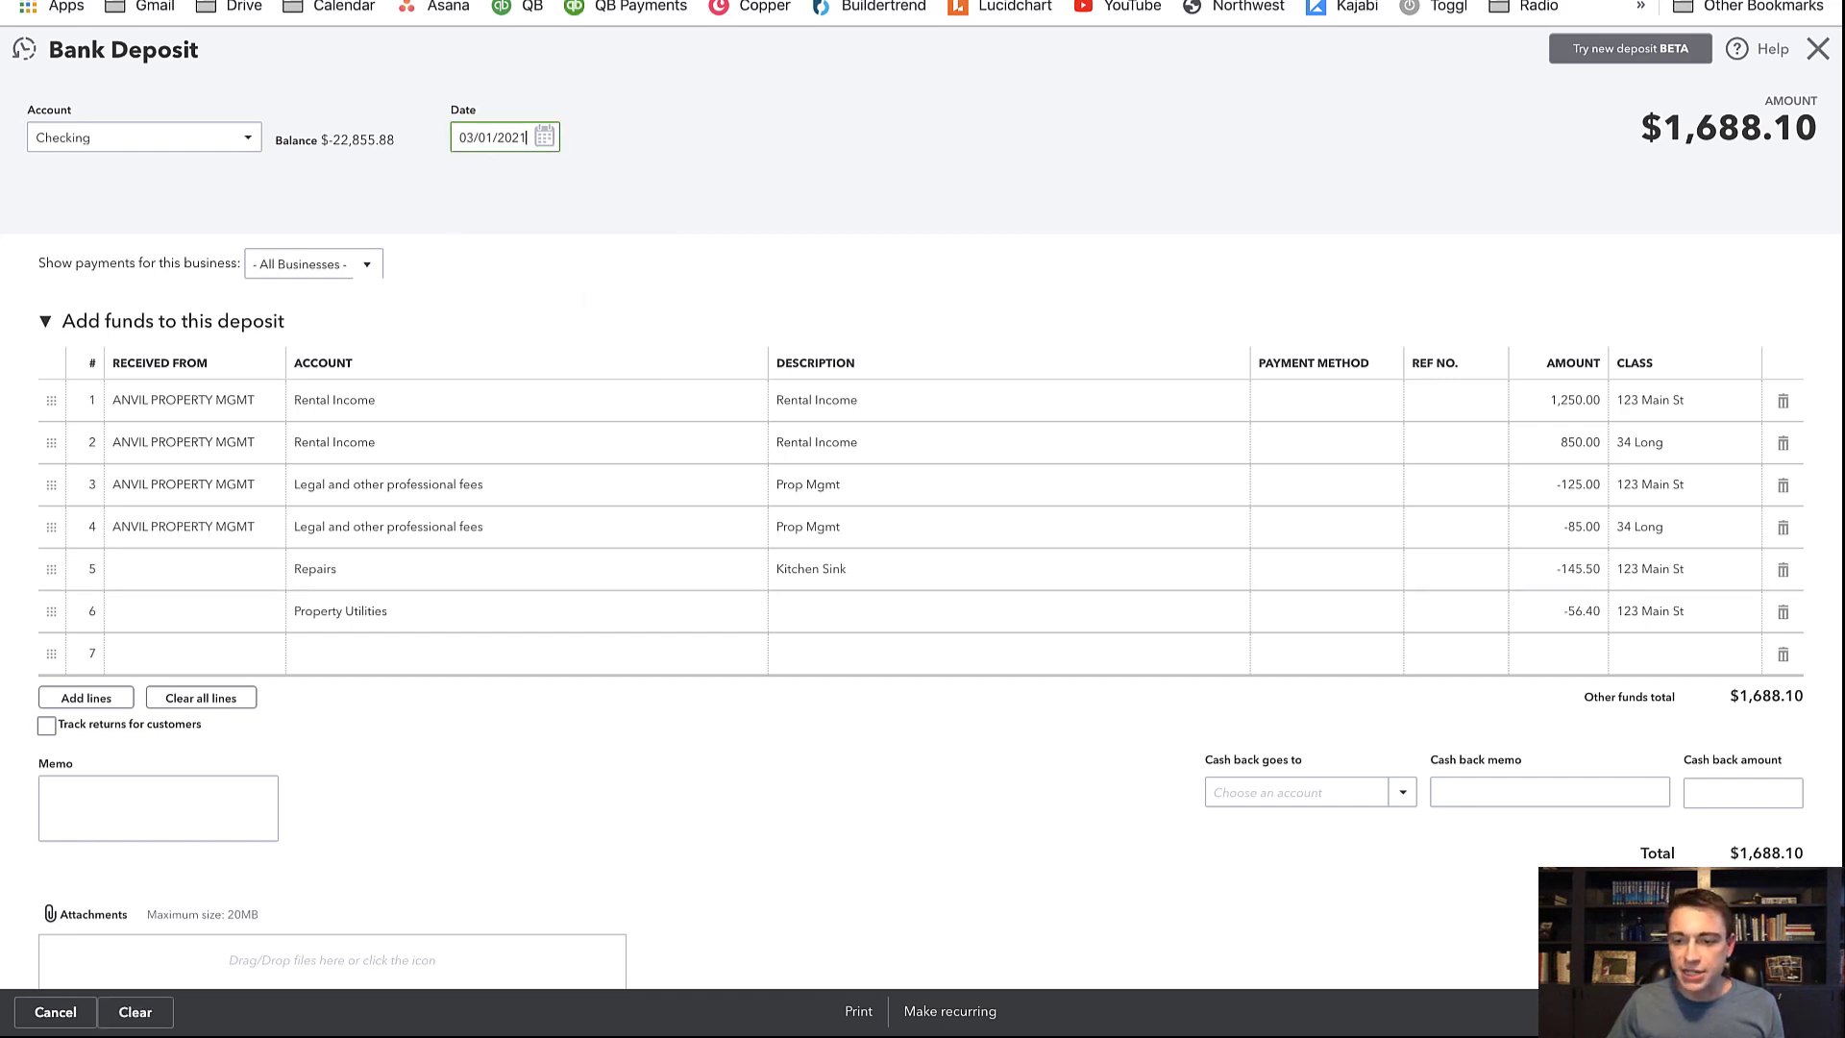
{"action": "left_click", "coordinate": [1745, 1012]}
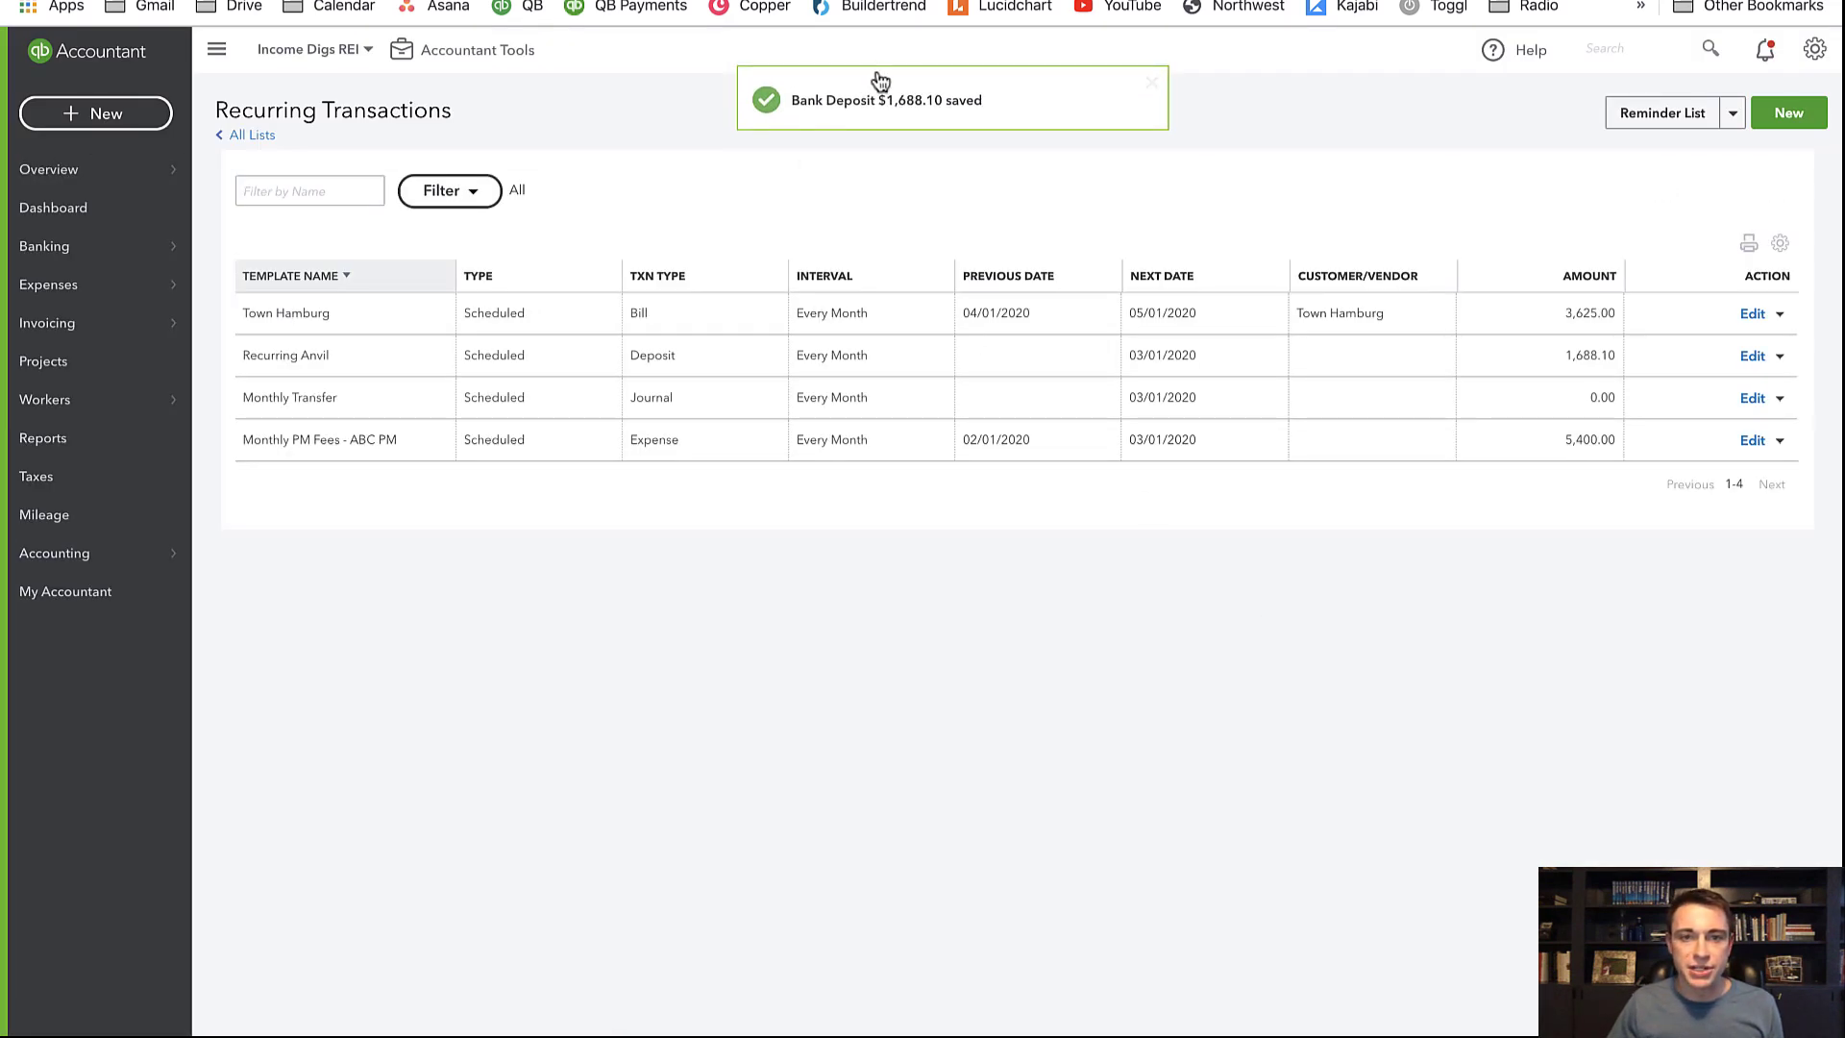
In the March deposit, clear the Repairs amount and set Property Utilities to -85.40
{"action": "left_click", "coordinate": [911, 114]}
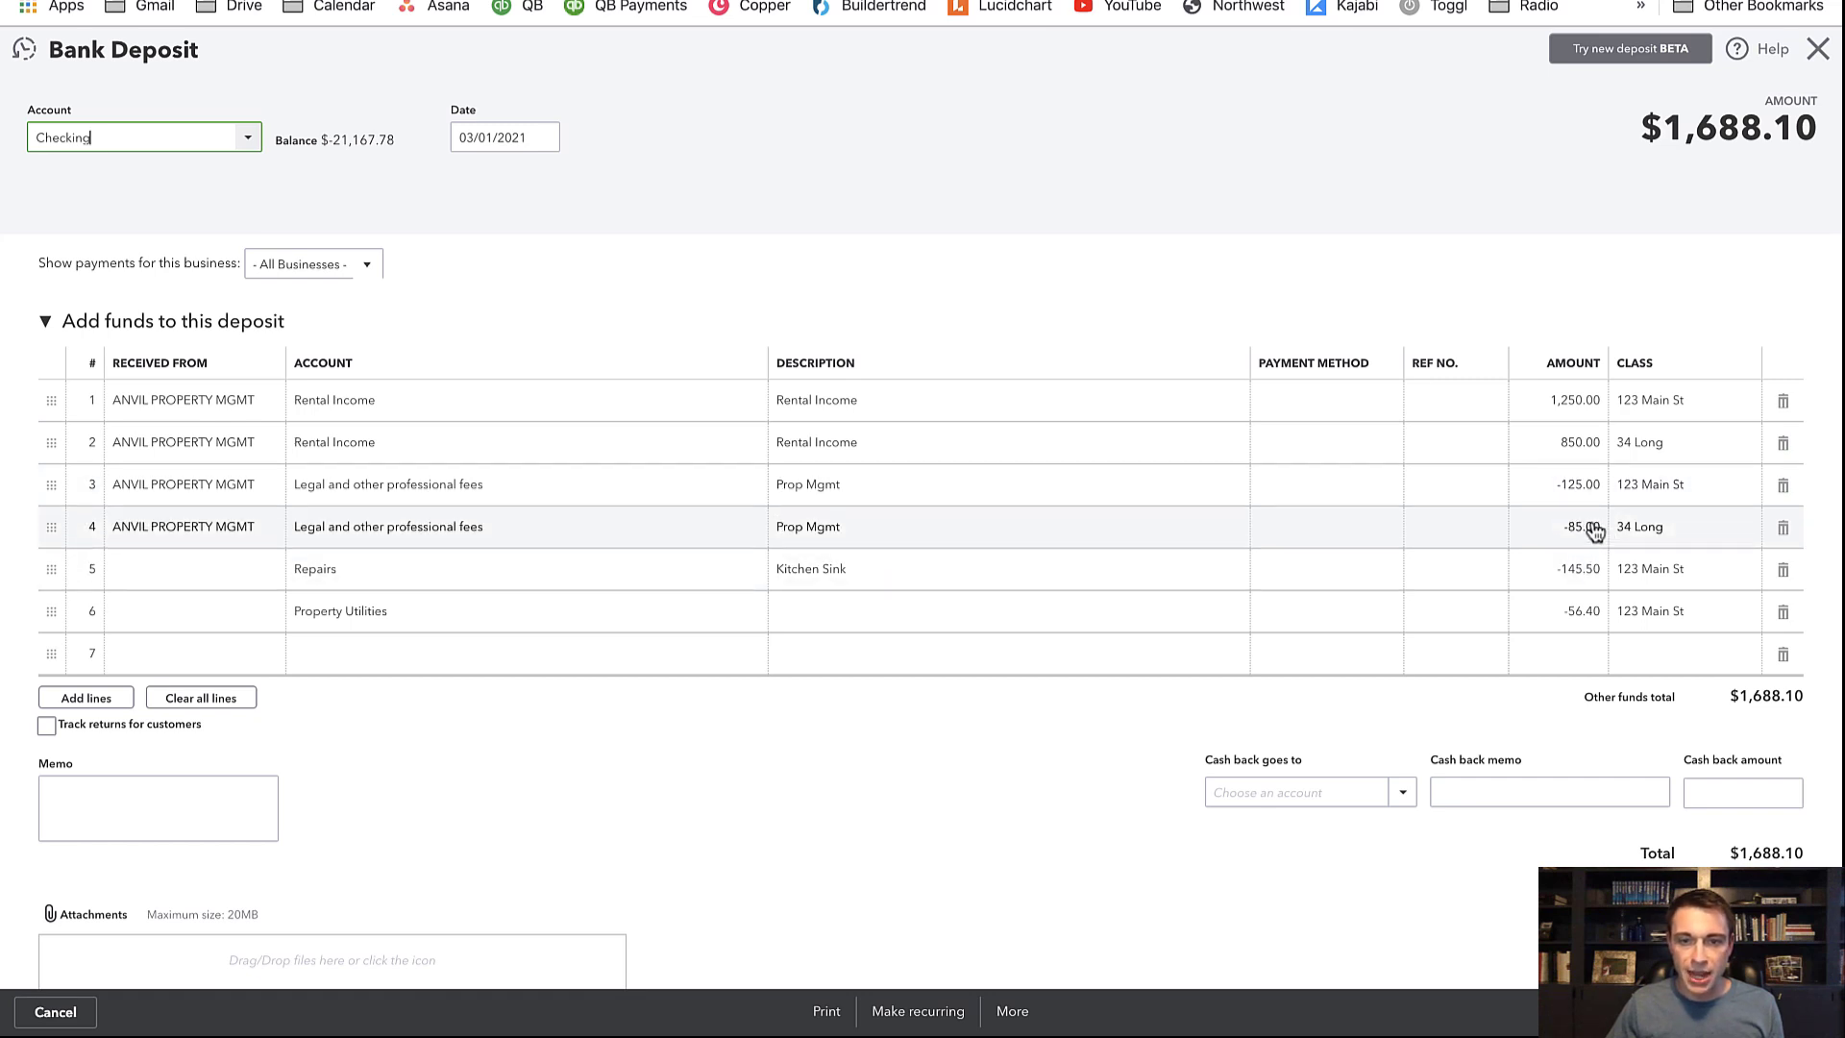
{"action": "left_click", "coordinate": [1578, 577]}
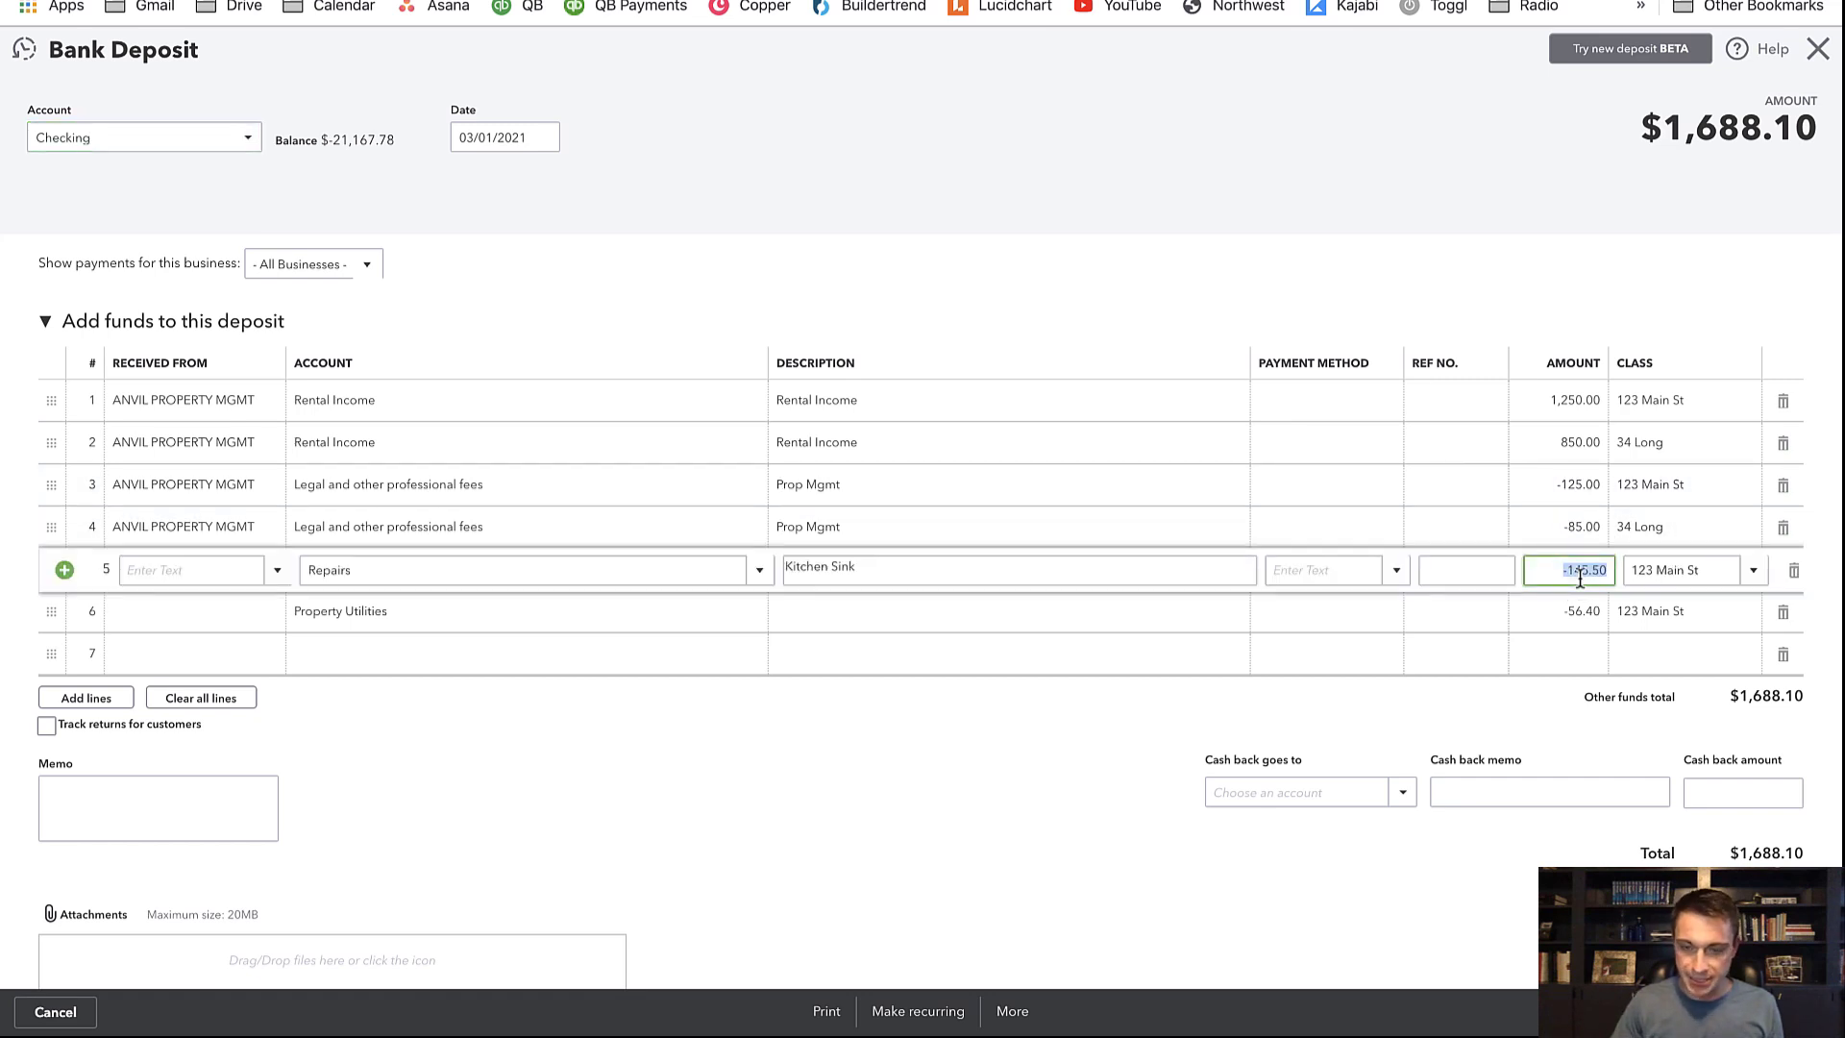
{"action": "key", "text": "BackSpace"}
{"action": "key", "text": "Tab"}
{"action": "left_click", "coordinate": [1572, 616]}
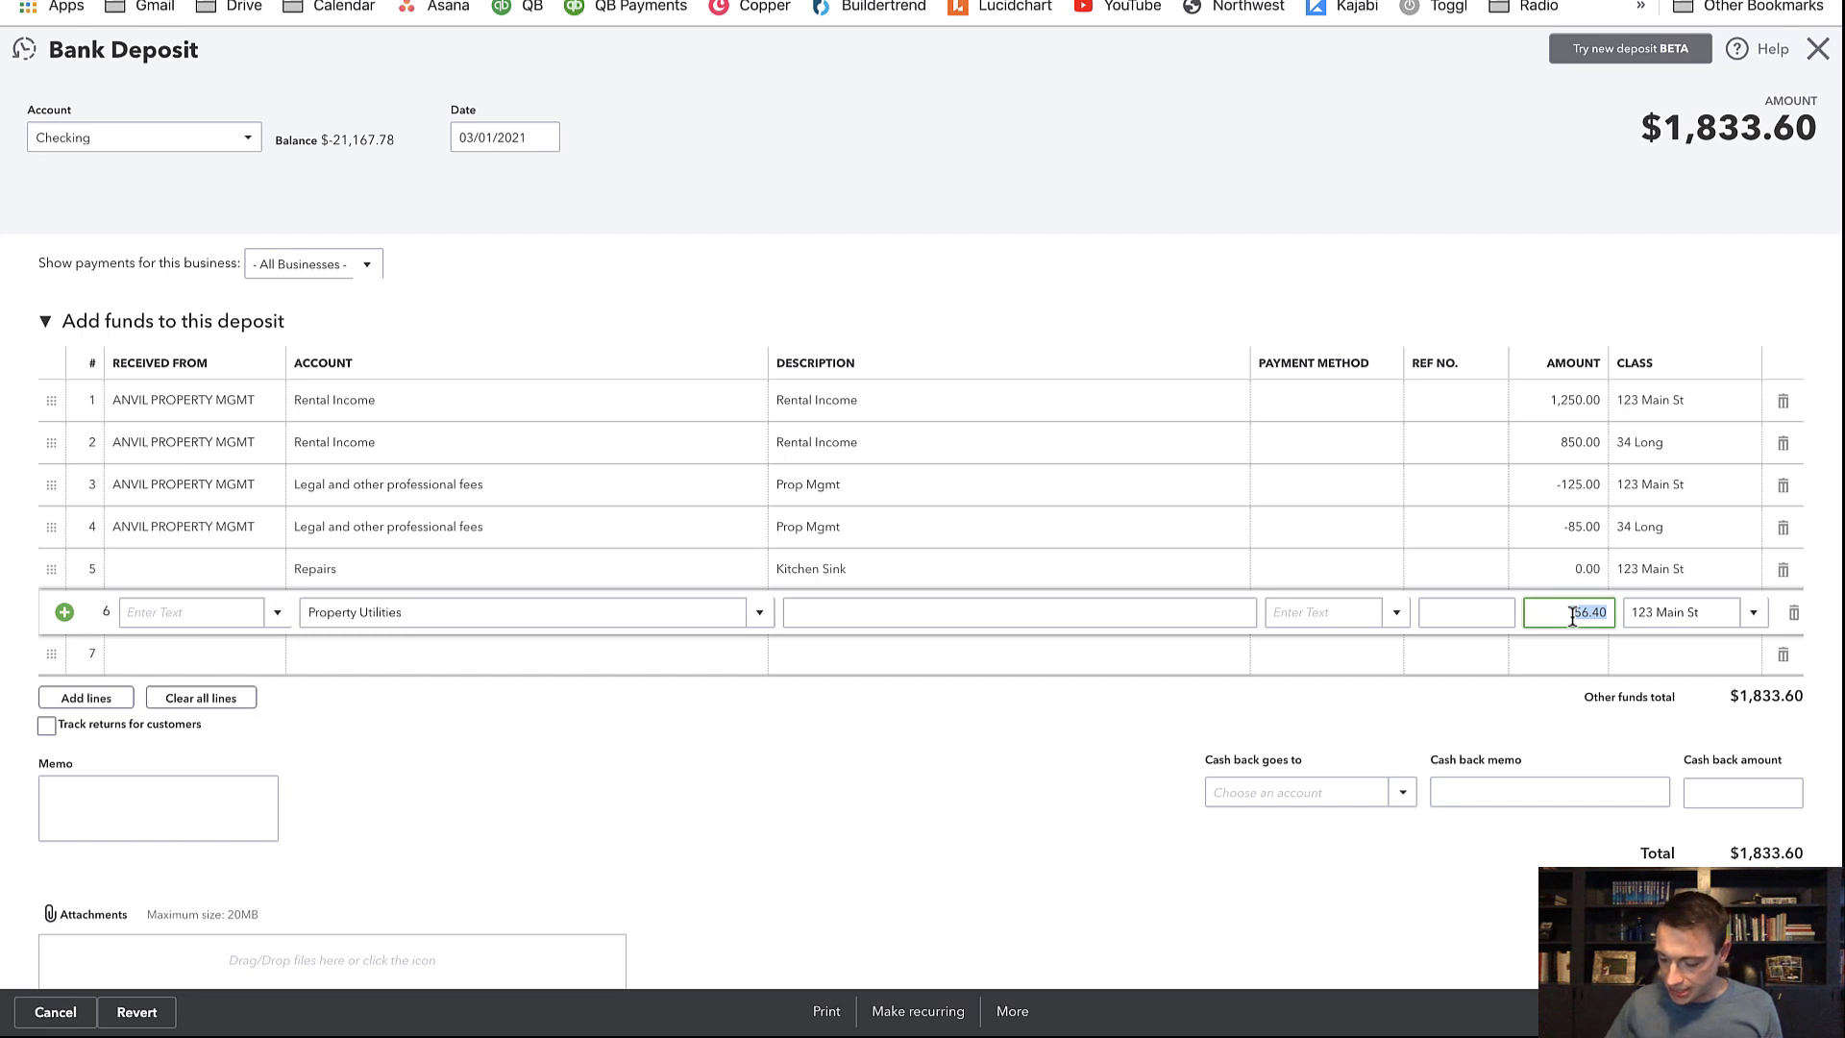
{"action": "type", "text": "-85"}
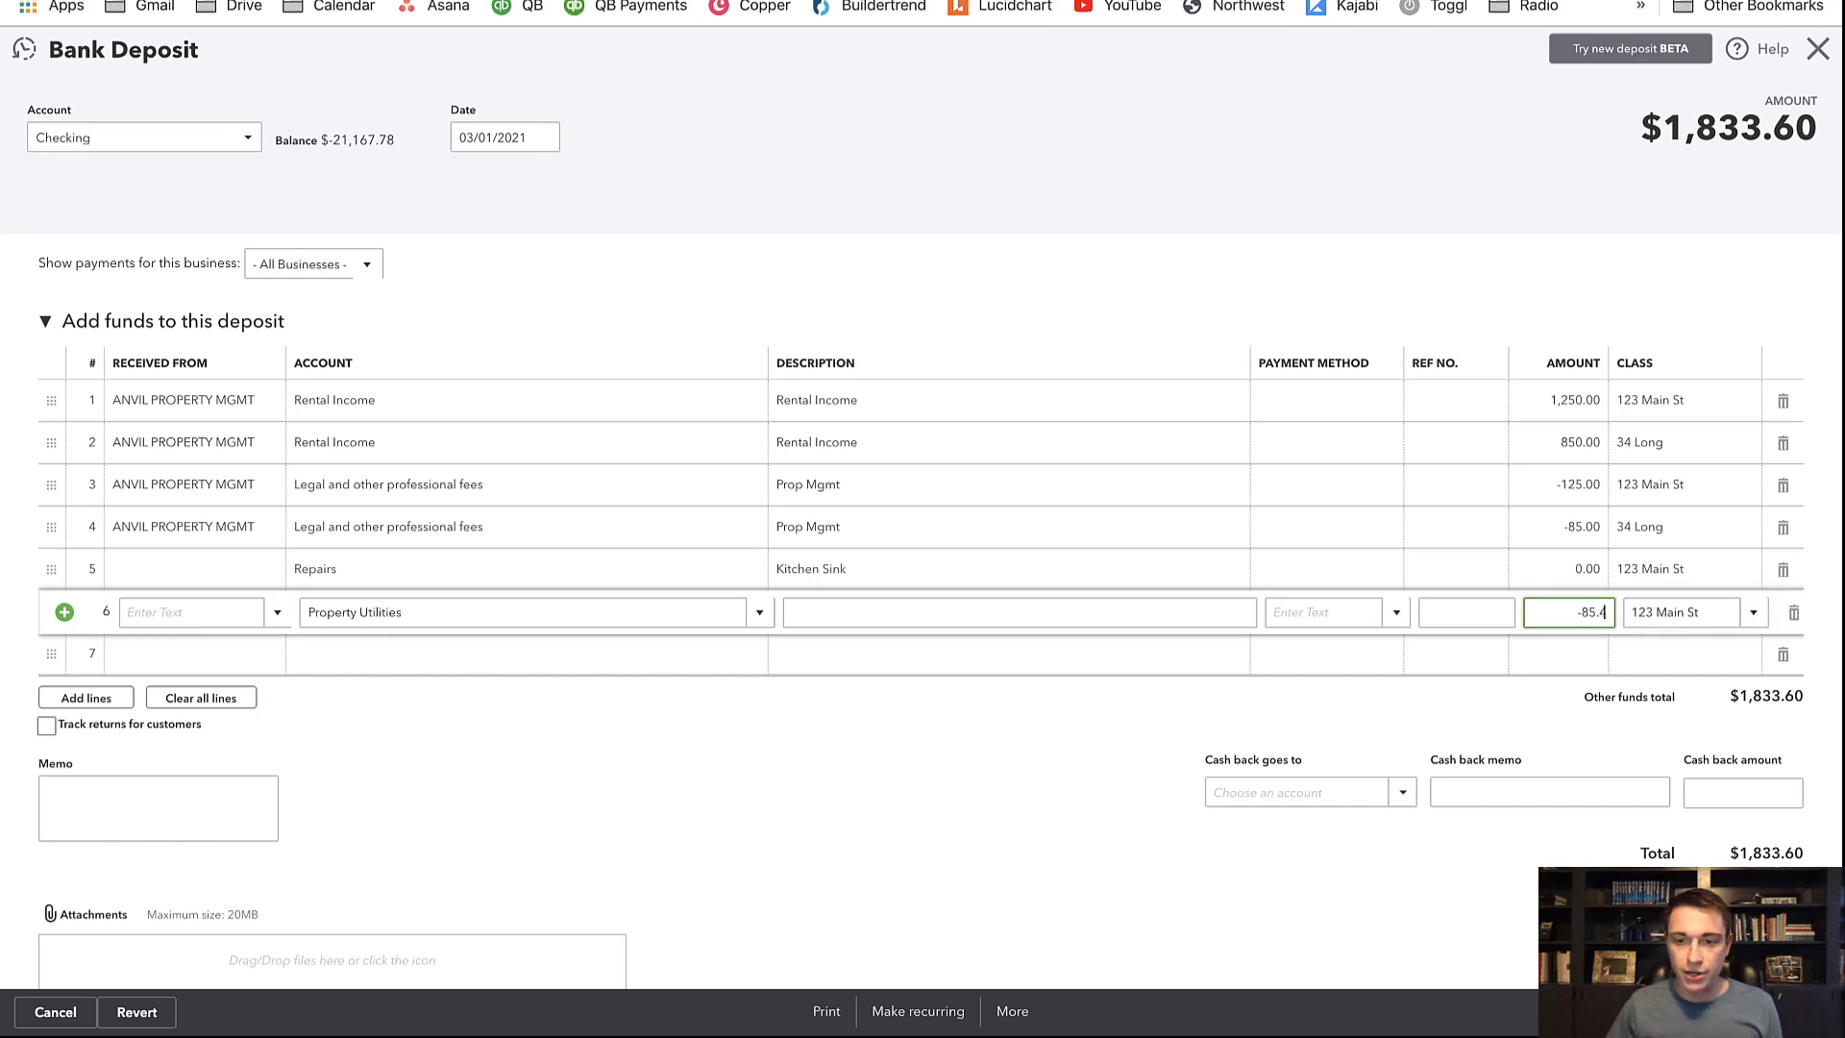
{"action": "type", "text": ".4"}
{"action": "key", "text": "Tab"}
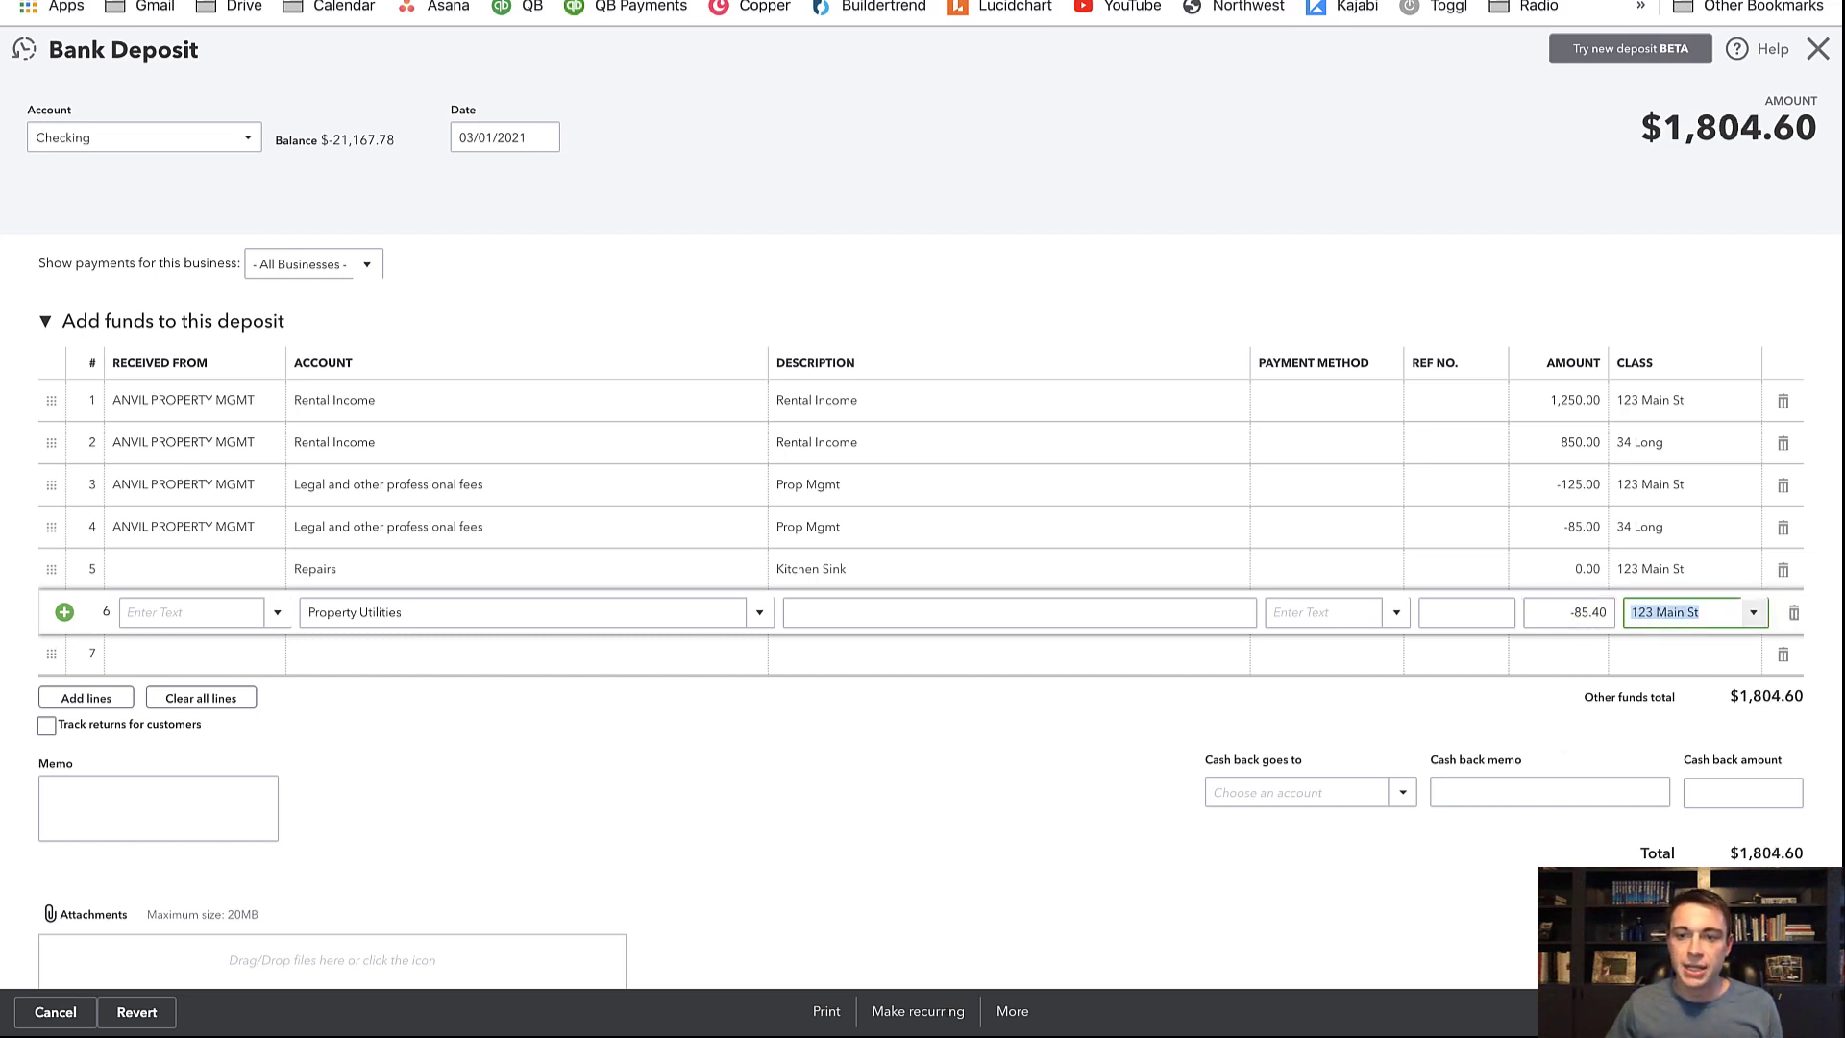
Save the changes for this deposit only, then open the Profit and Loss - next year report
{"action": "left_click", "coordinate": [1730, 1012]}
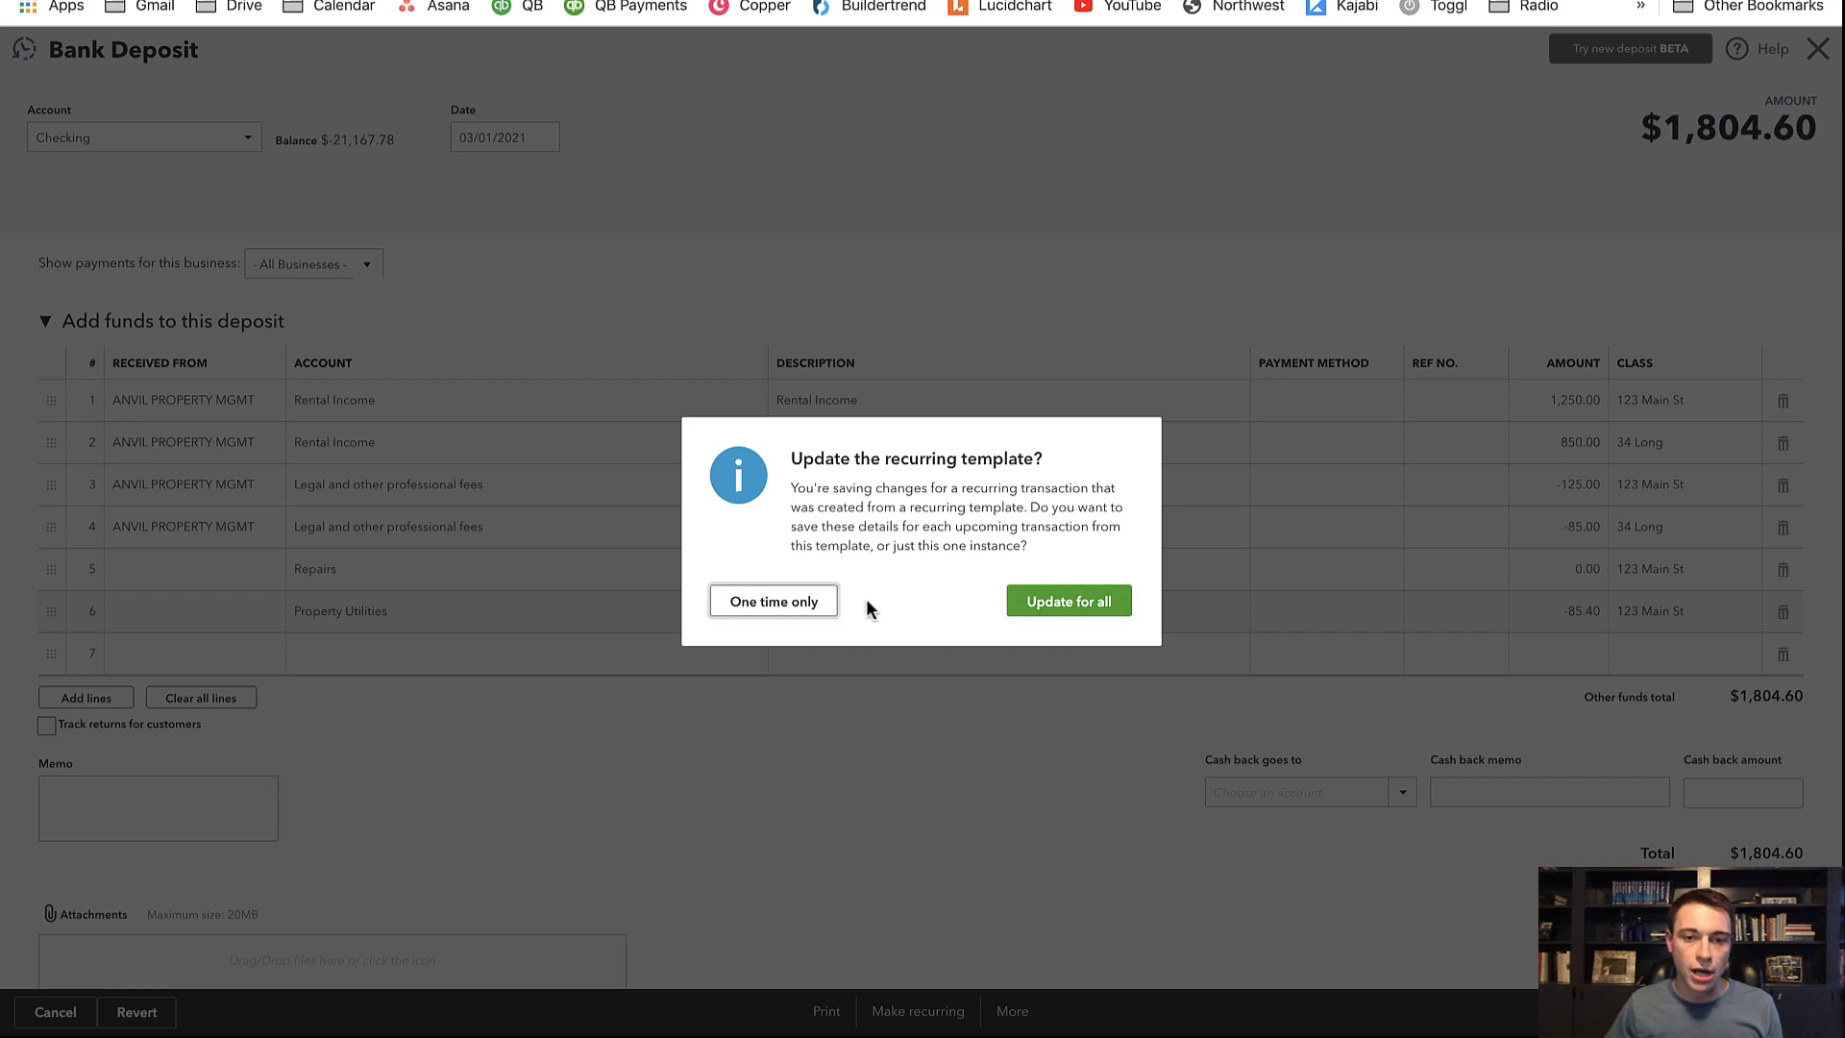
{"action": "left_click", "coordinate": [797, 610]}
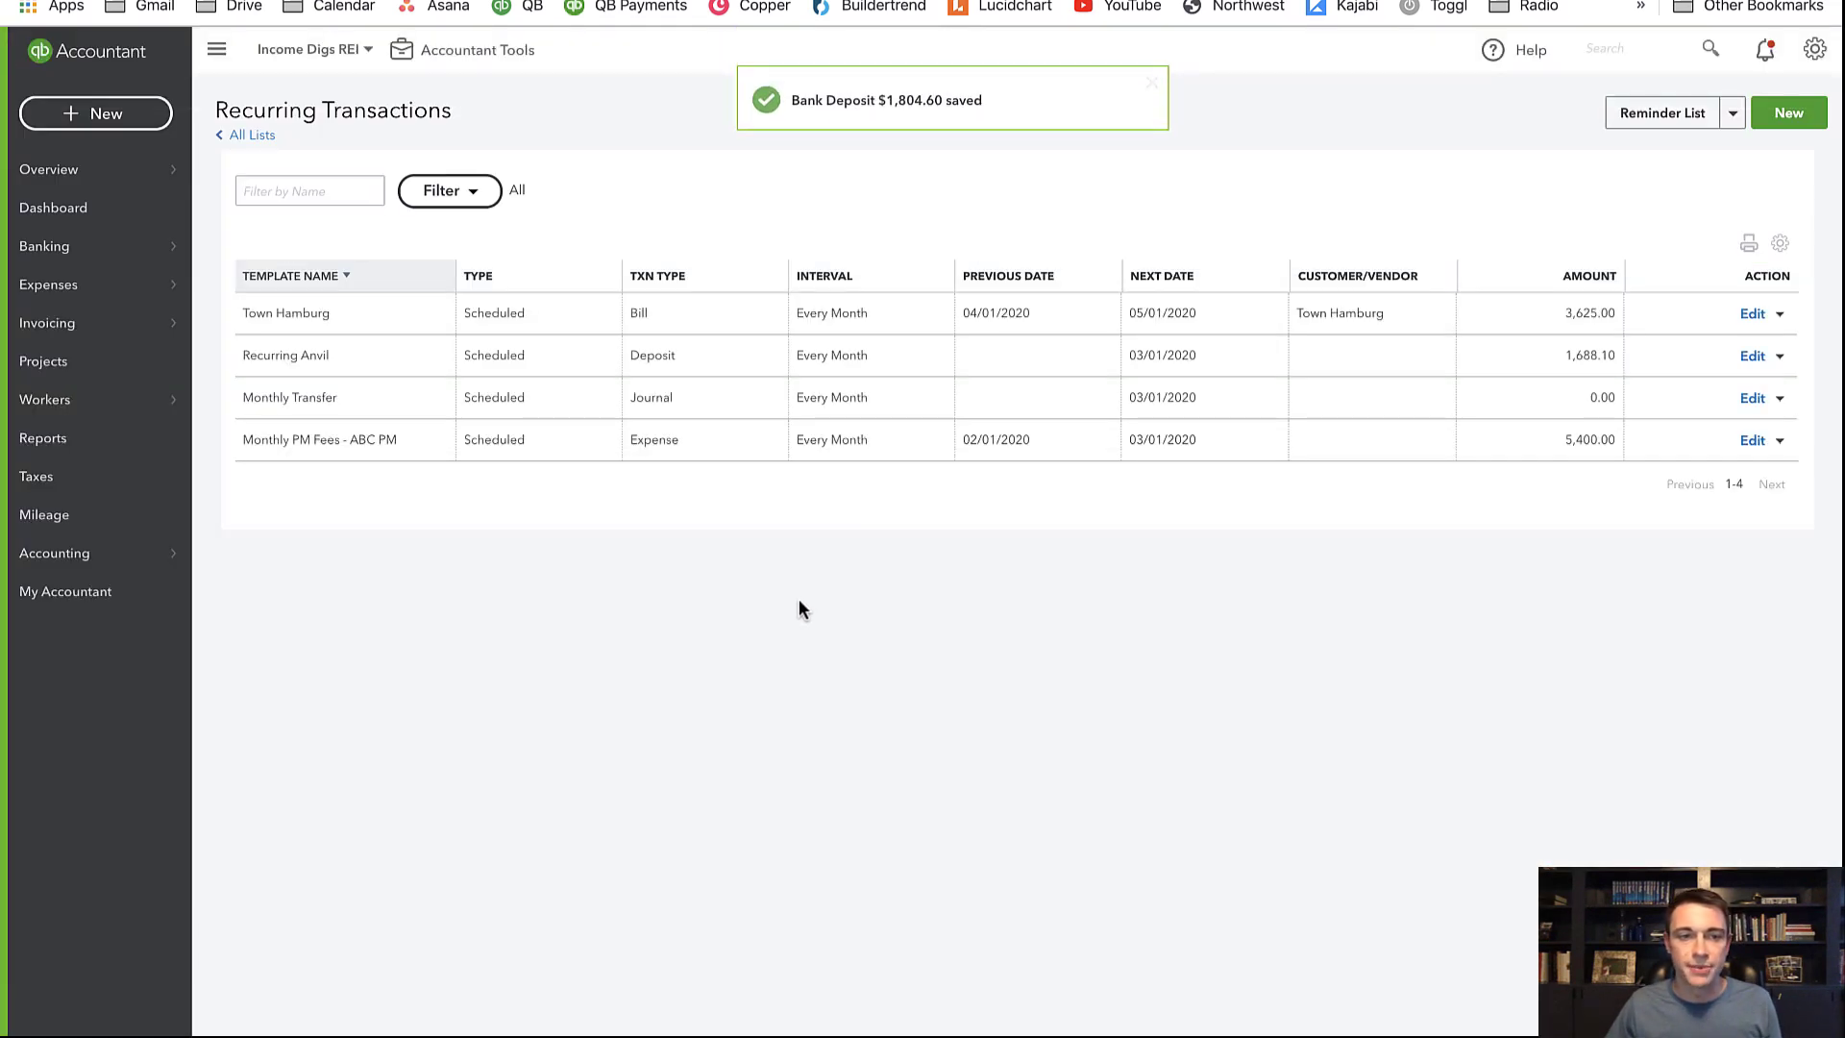
{"action": "left_click", "coordinate": [67, 441]}
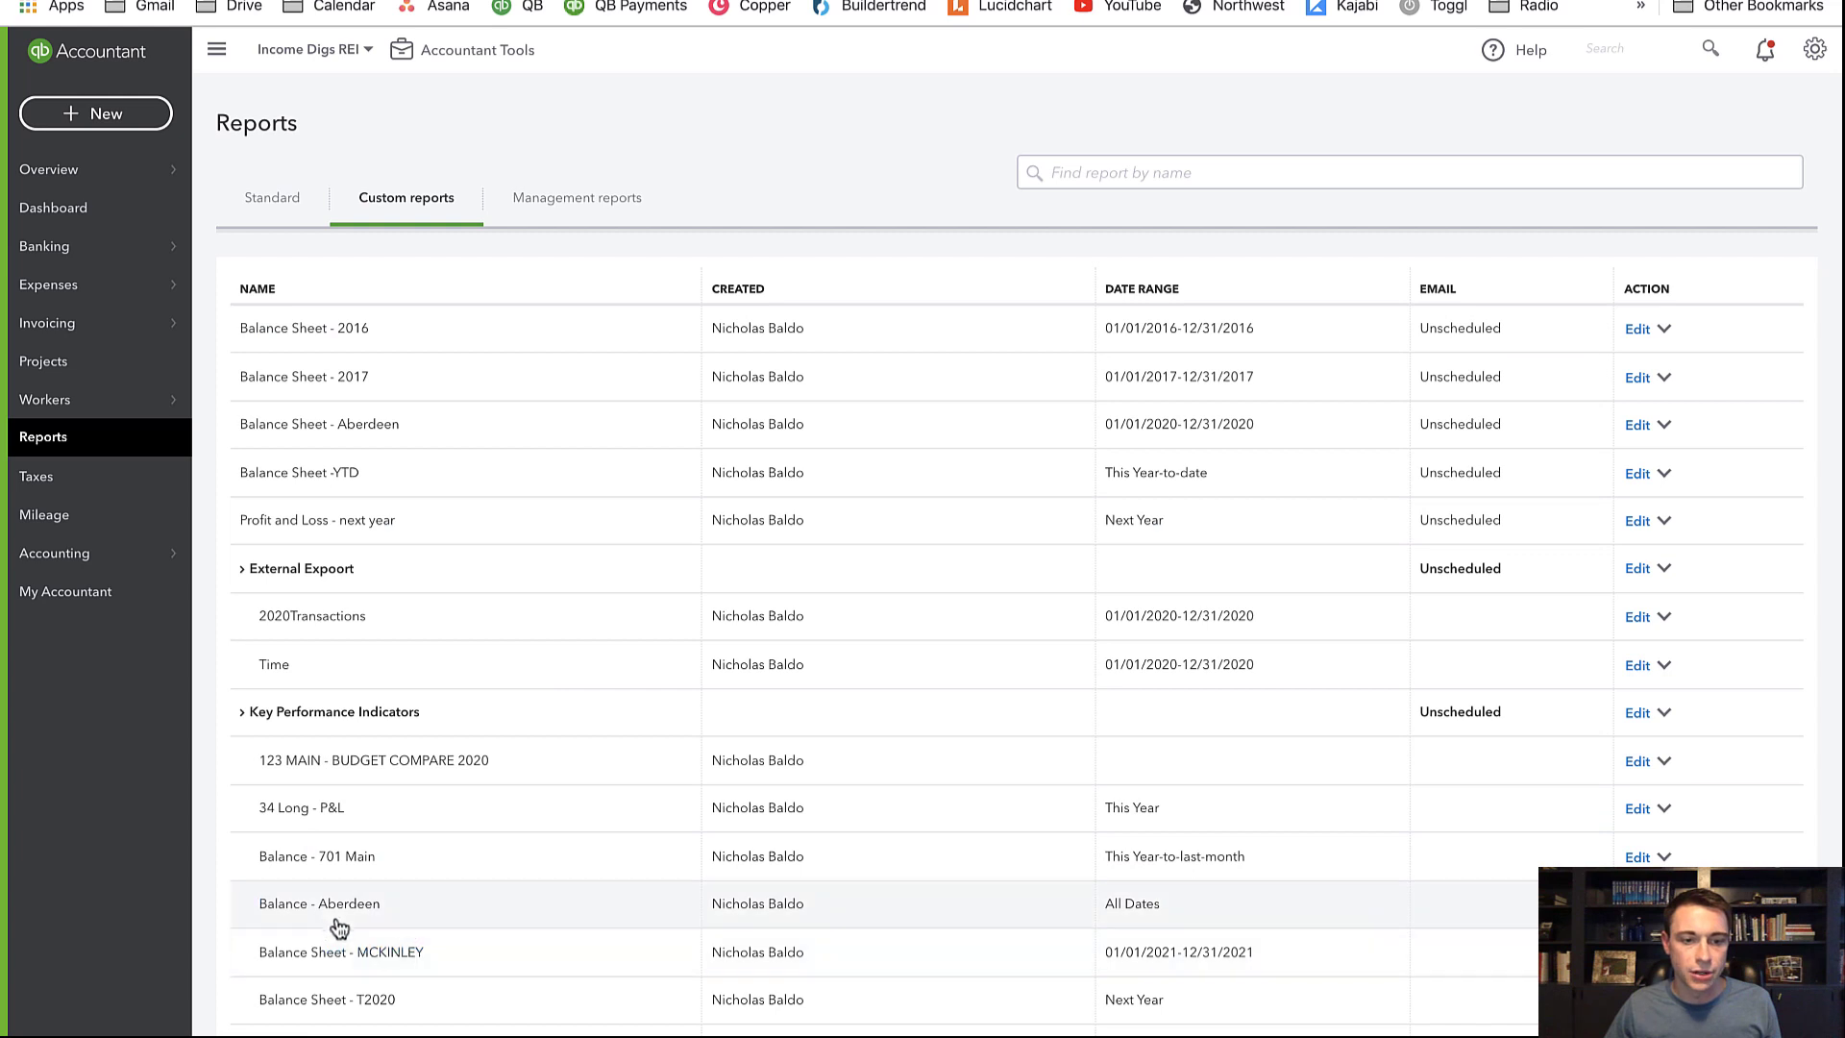
{"action": "left_click", "coordinate": [354, 524]}
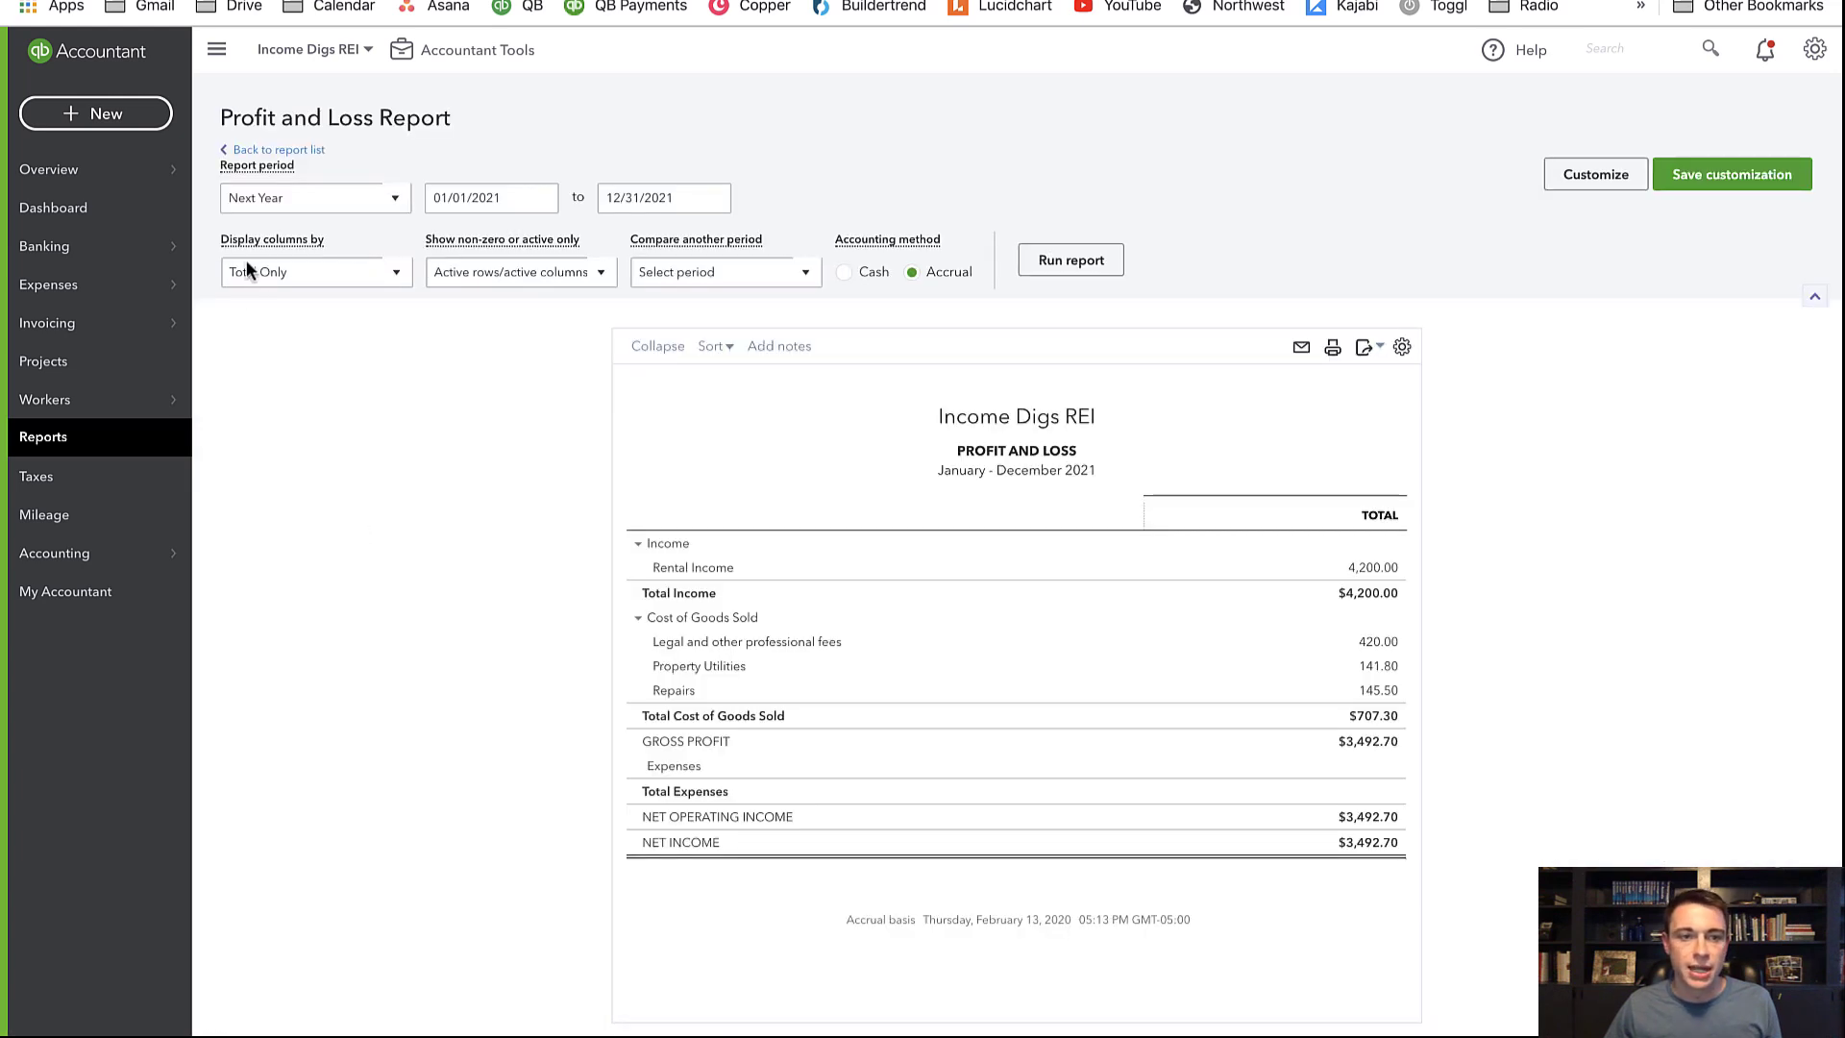
Rerun Profit and Loss with columns by Classes, then by Months, showing February and March
{"action": "left_click", "coordinate": [247, 270]}
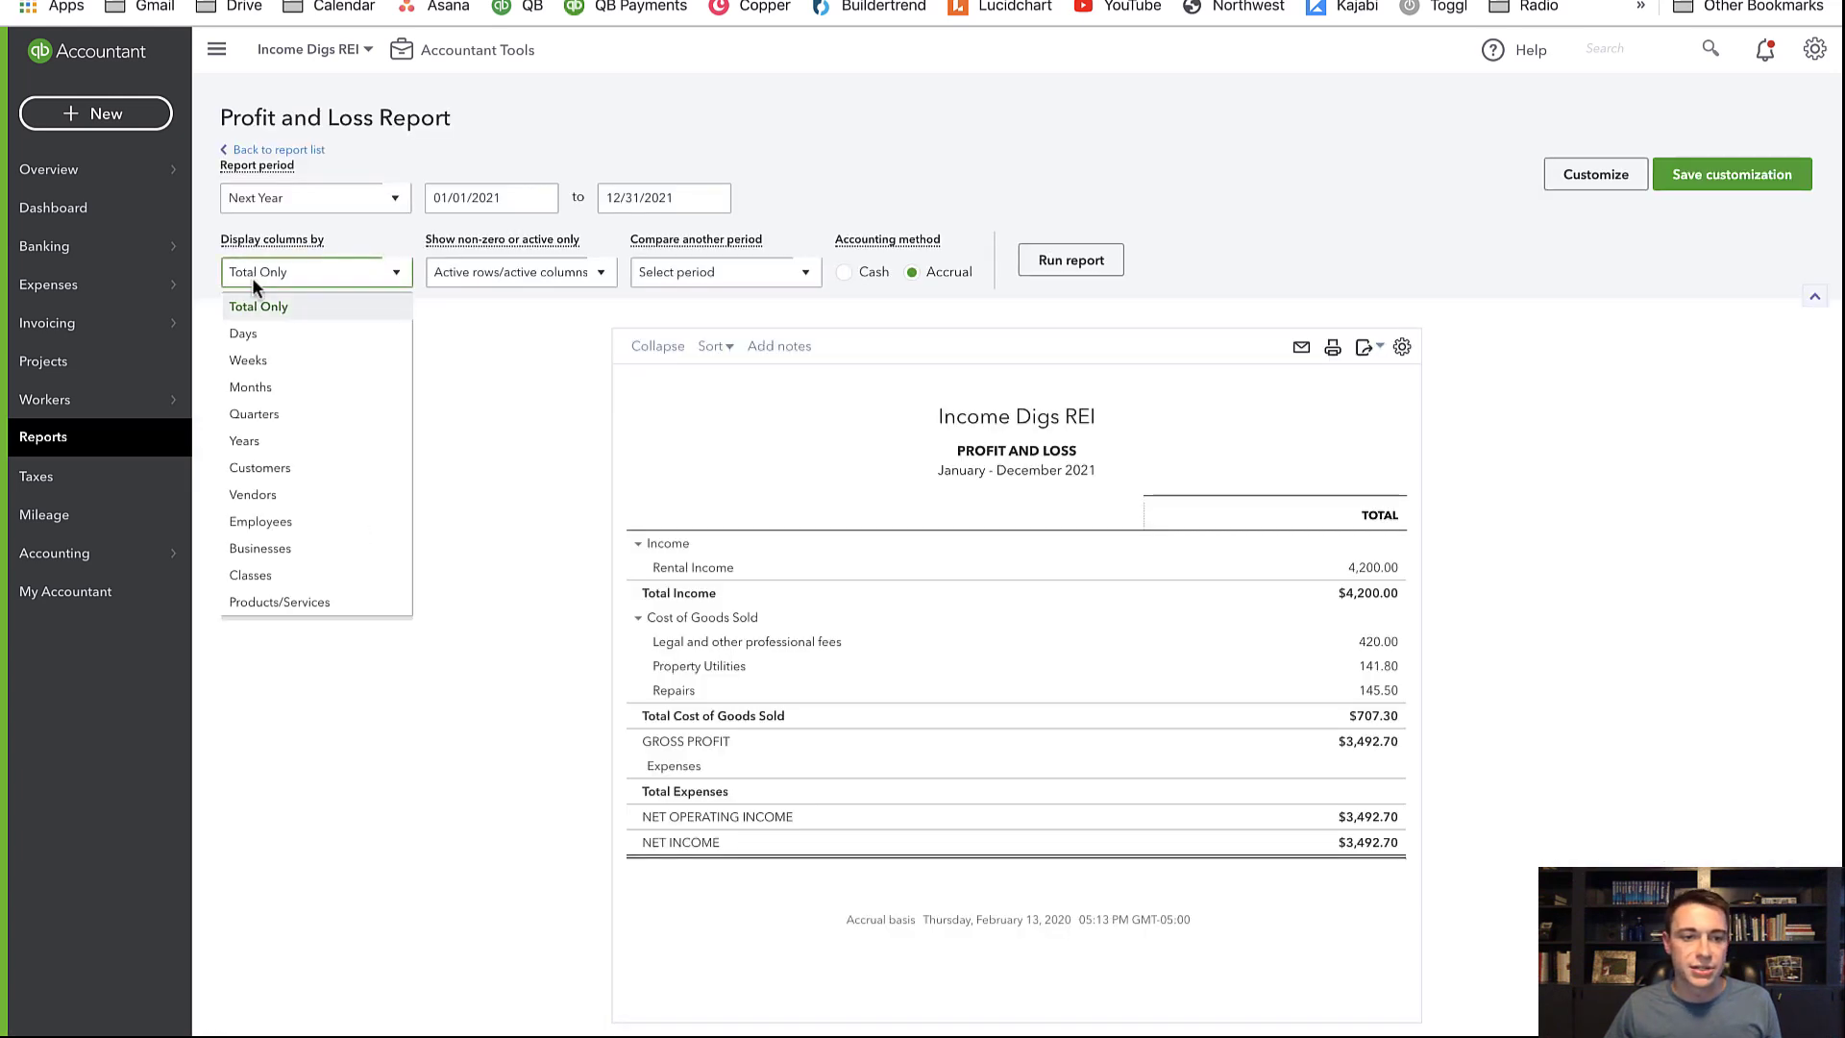
{"action": "left_click", "coordinate": [263, 573]}
{"action": "left_click", "coordinate": [1050, 265]}
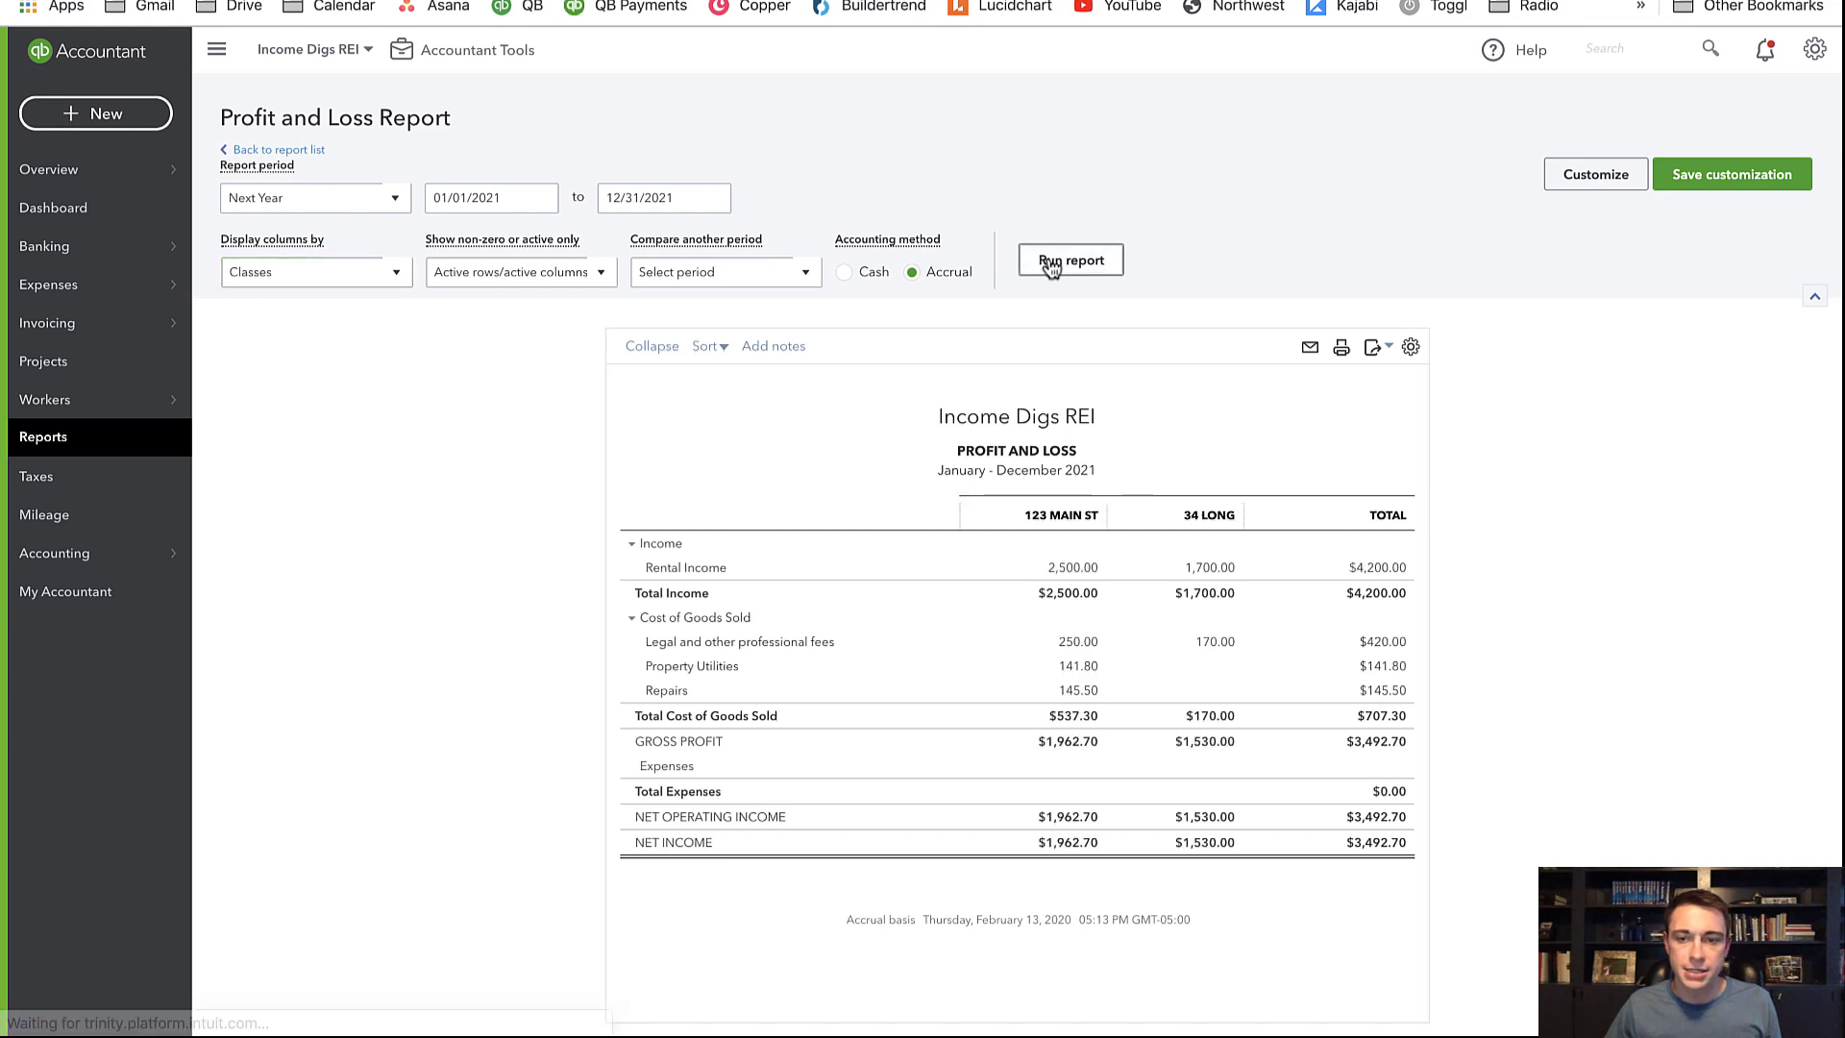
{"action": "left_click", "coordinate": [339, 279]}
{"action": "left_click", "coordinate": [297, 301]}
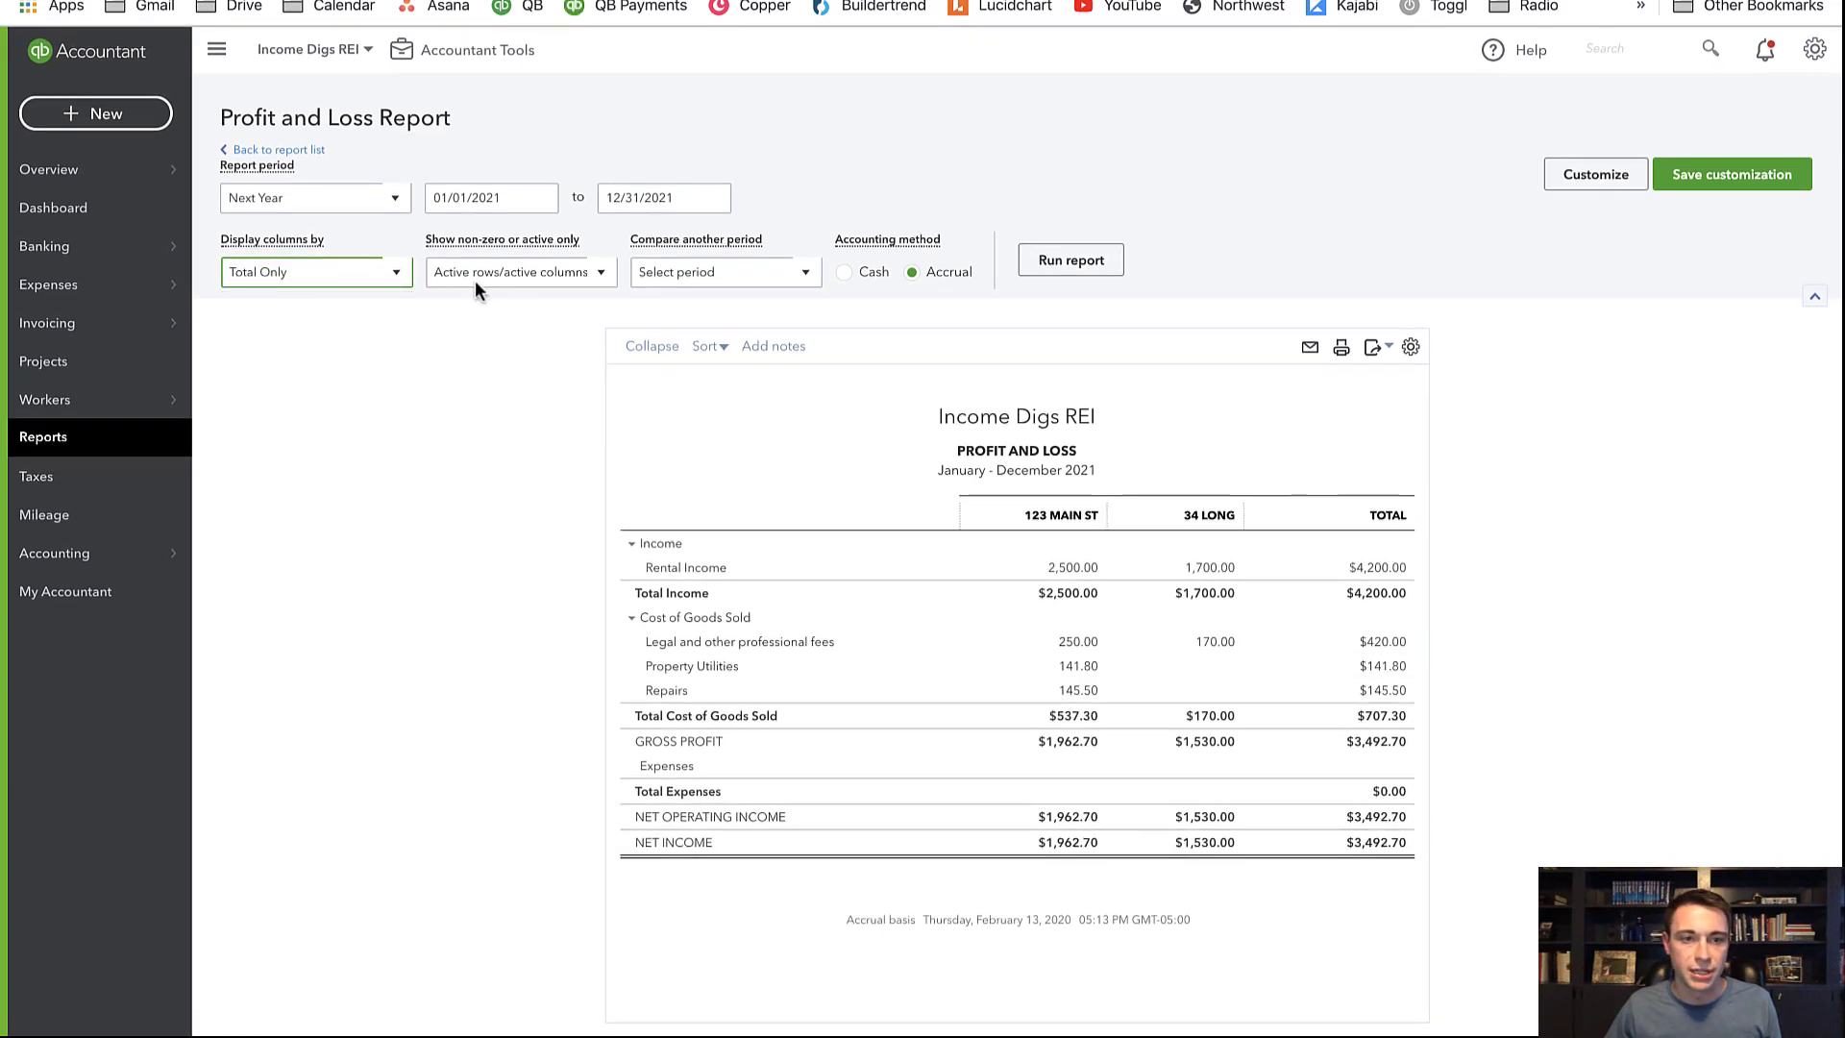
{"action": "left_click", "coordinate": [284, 274]}
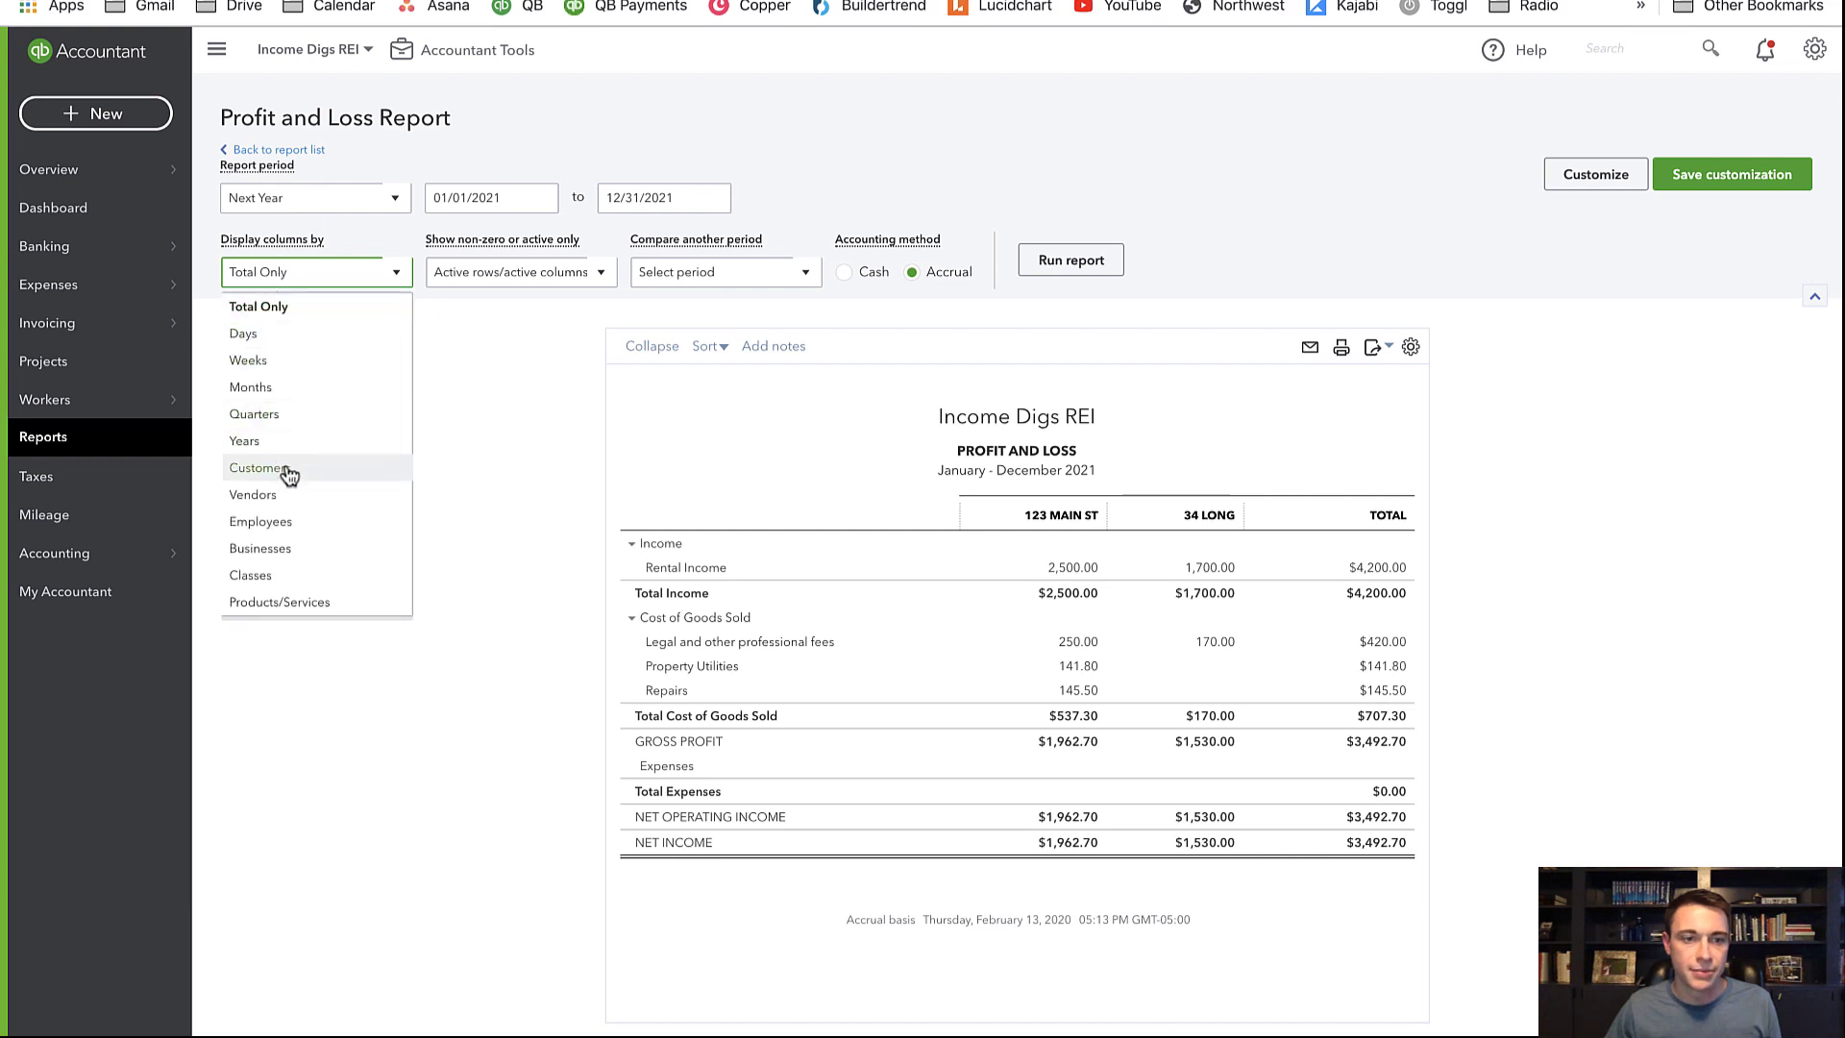
{"action": "left_click", "coordinate": [298, 388]}
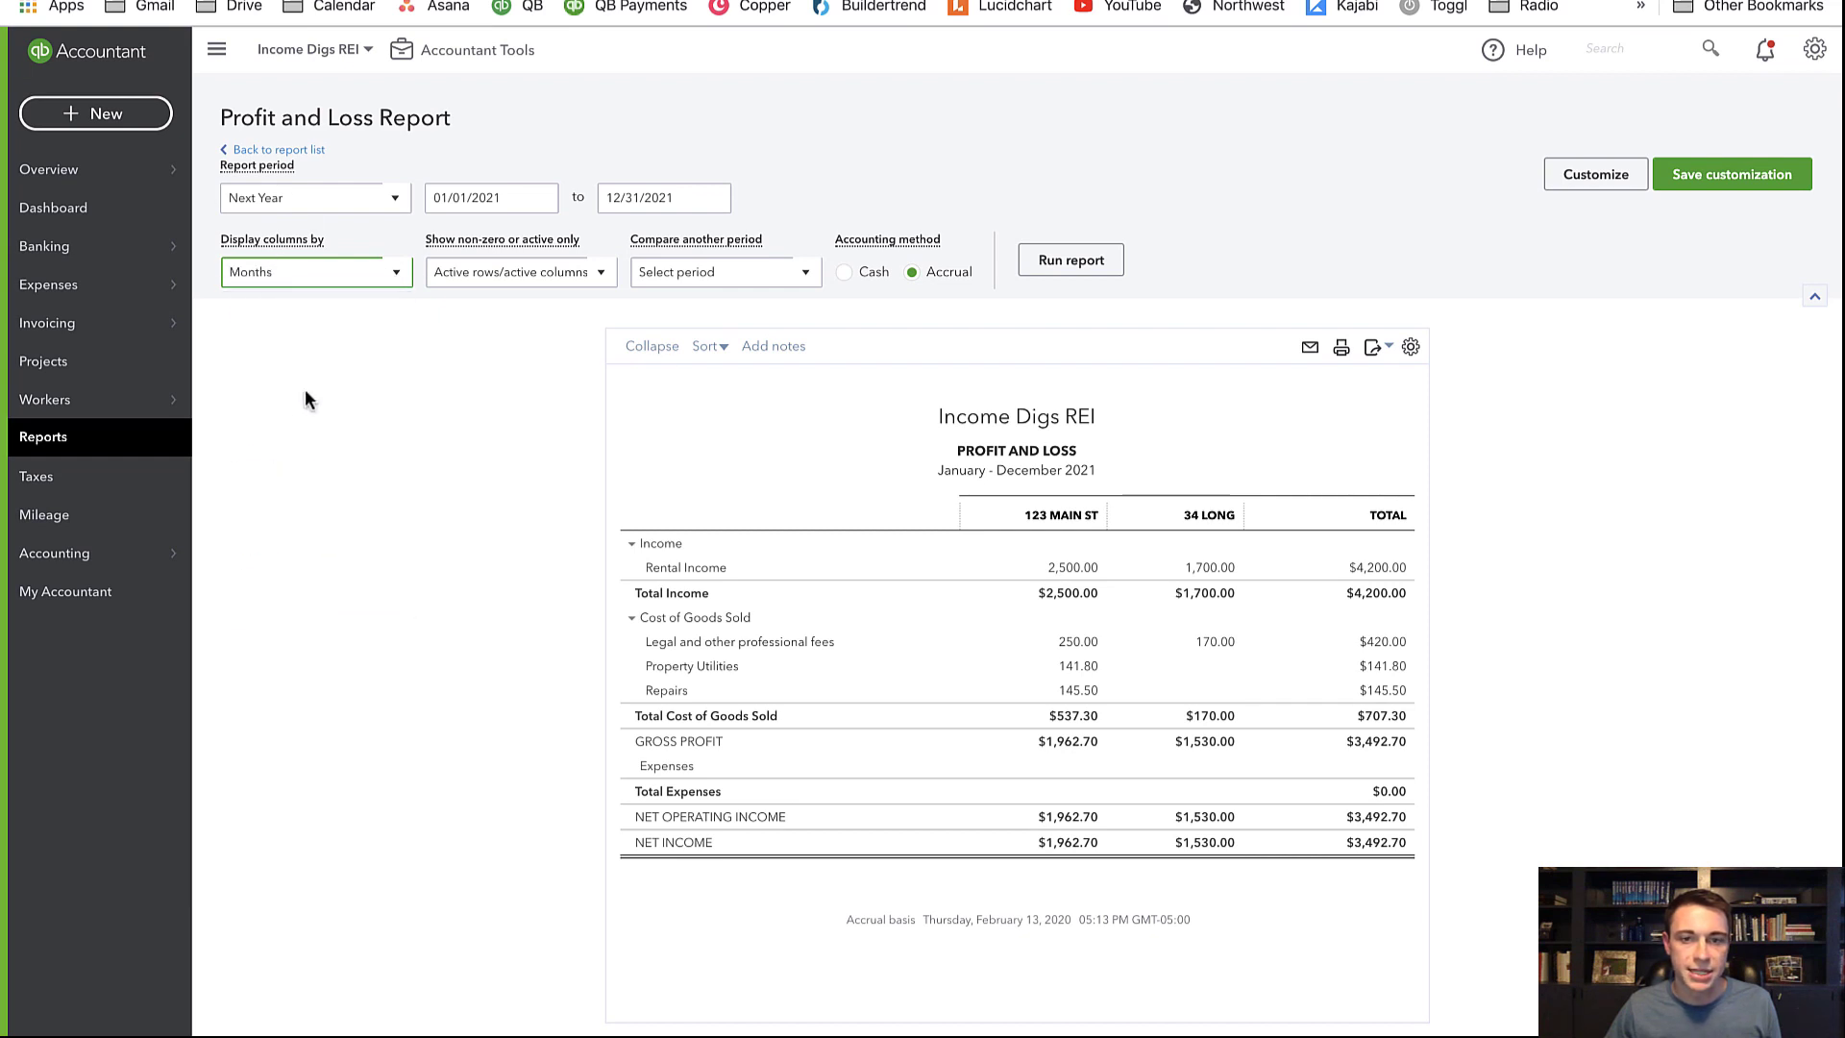
{"action": "left_click", "coordinate": [1073, 264]}
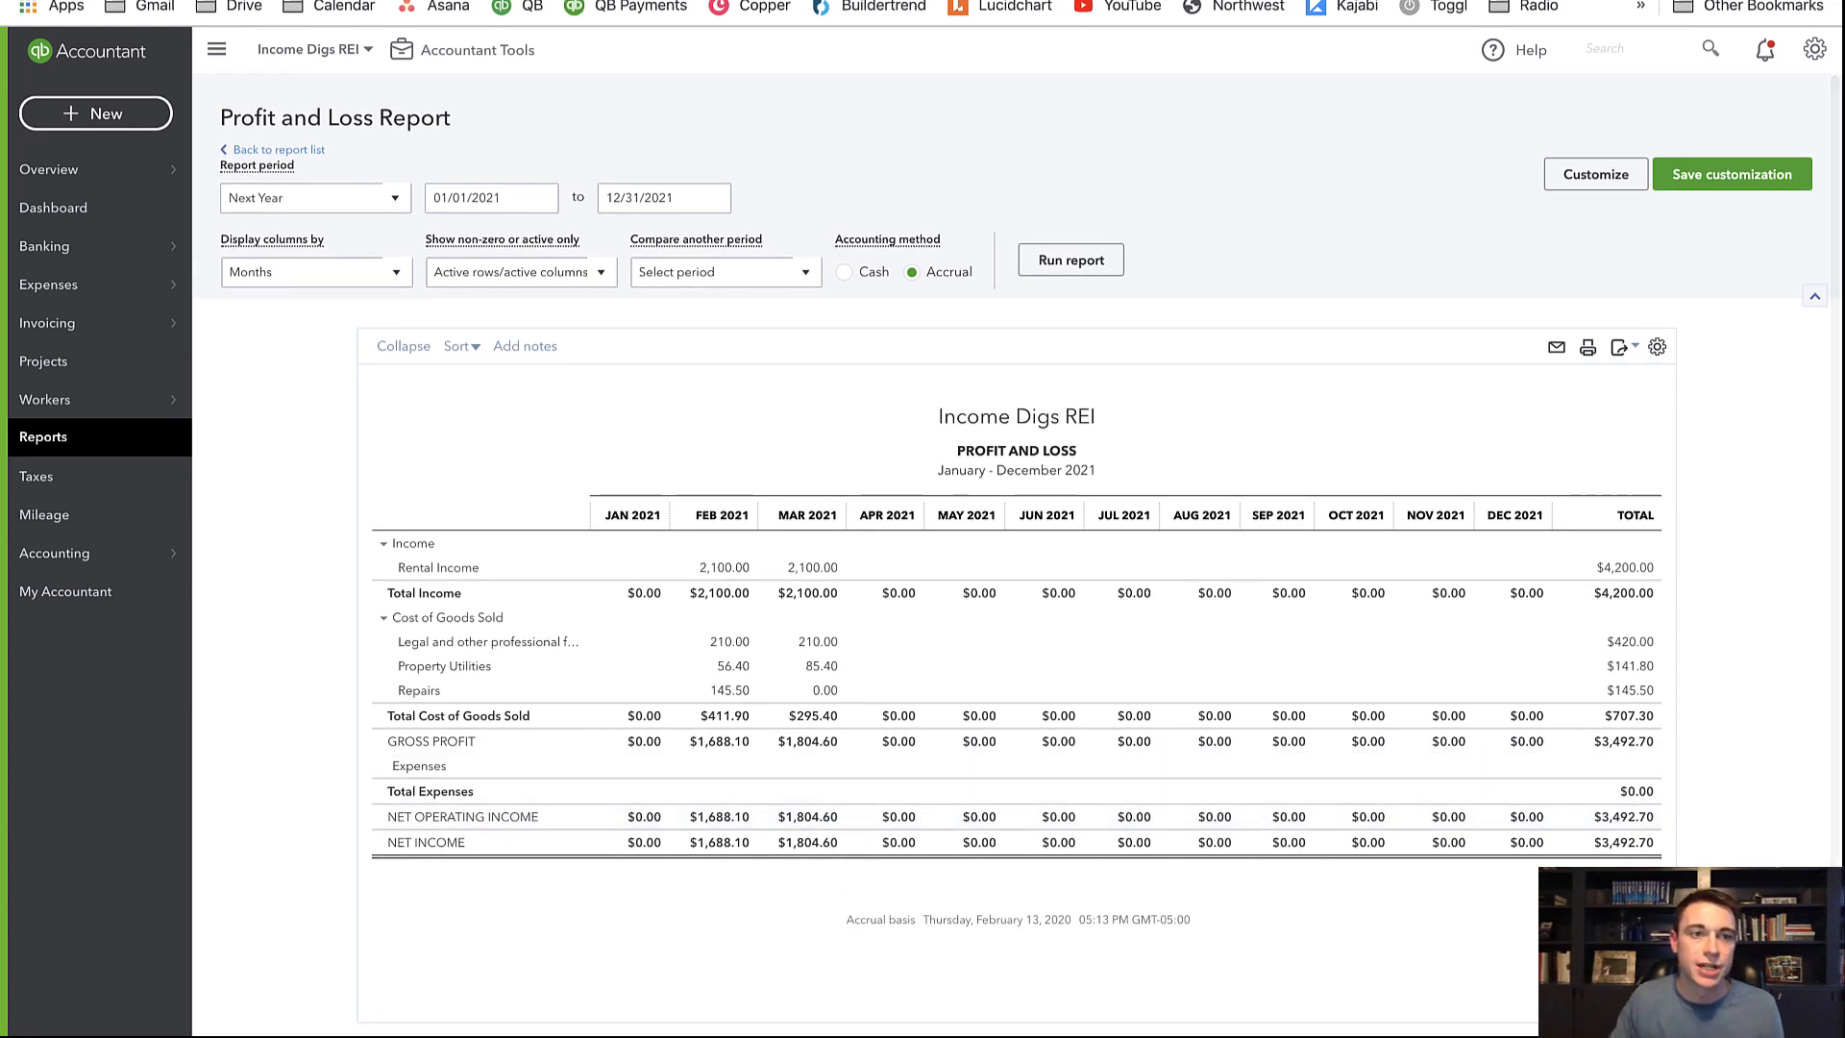
{"action": "left_click", "coordinate": [288, 1]}
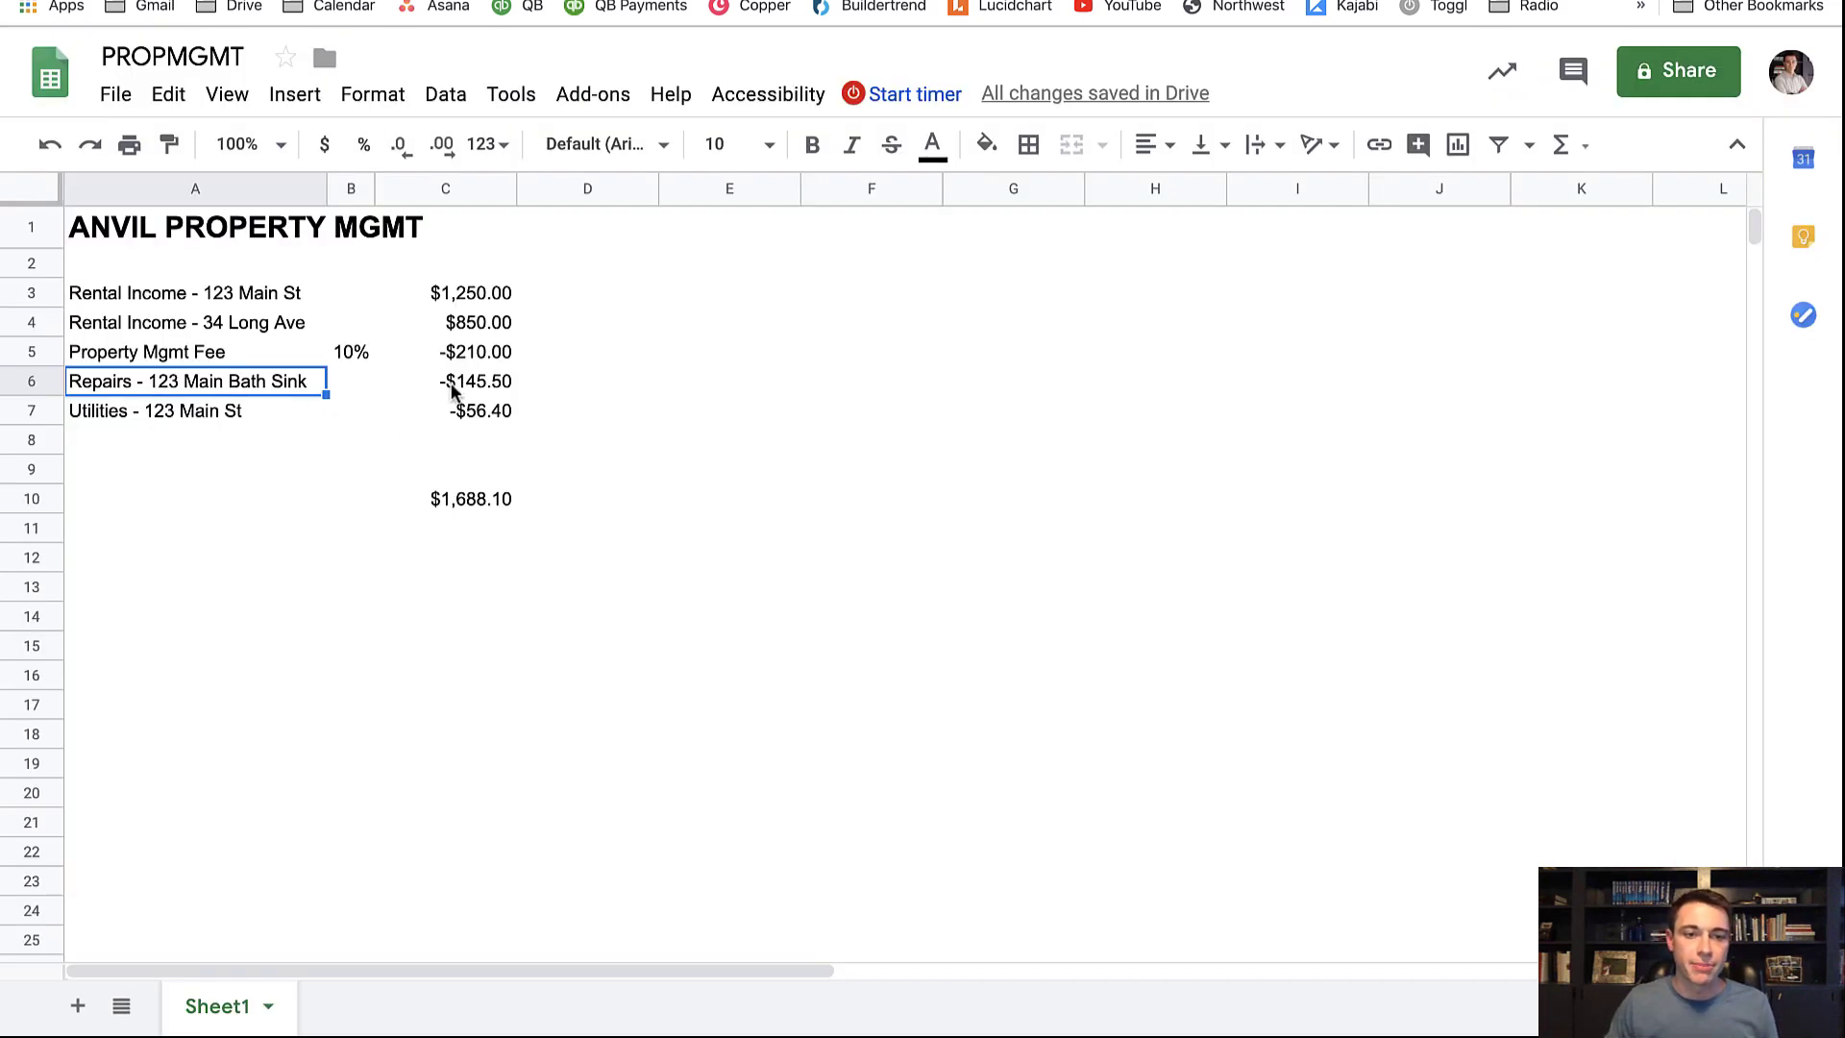
Change the 123 Main bath sink repairs in C6 to -2500, making the total -$666.40
{"action": "left_click", "coordinate": [478, 385]}
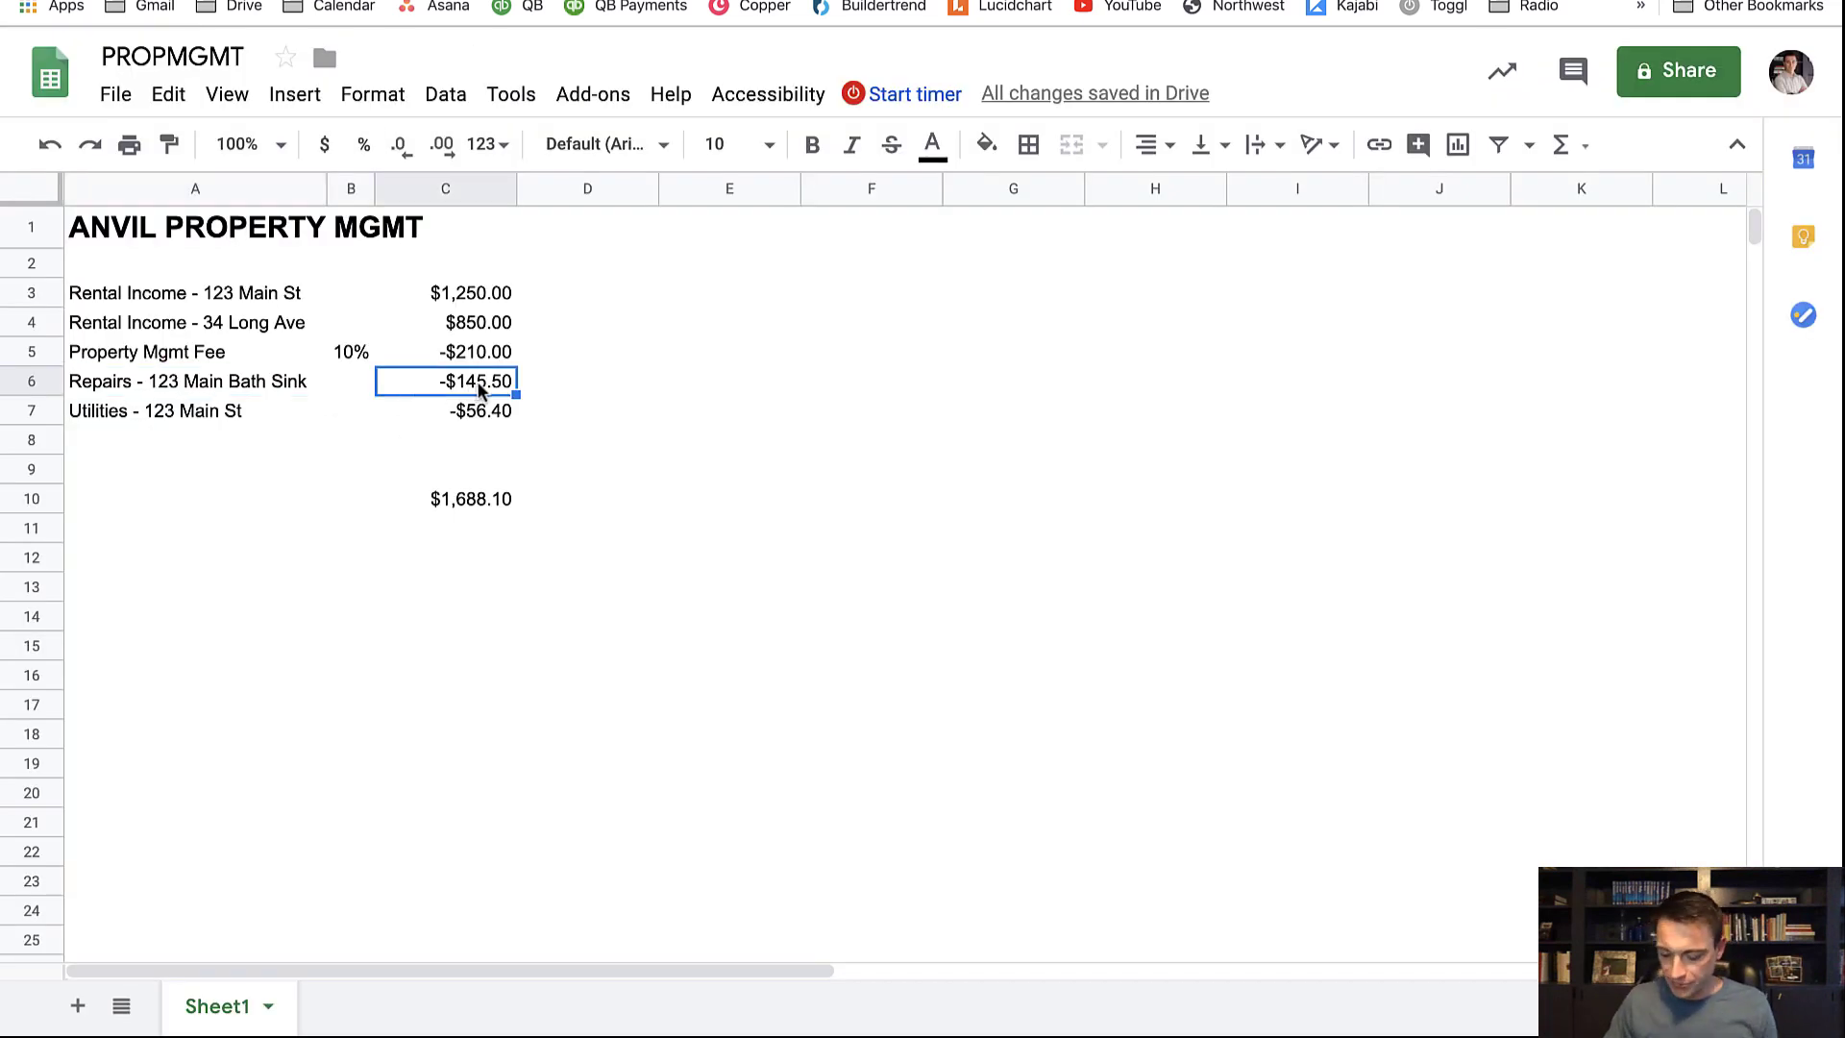
{"action": "type", "text": "-2500"}
{"action": "key", "text": "Tab"}
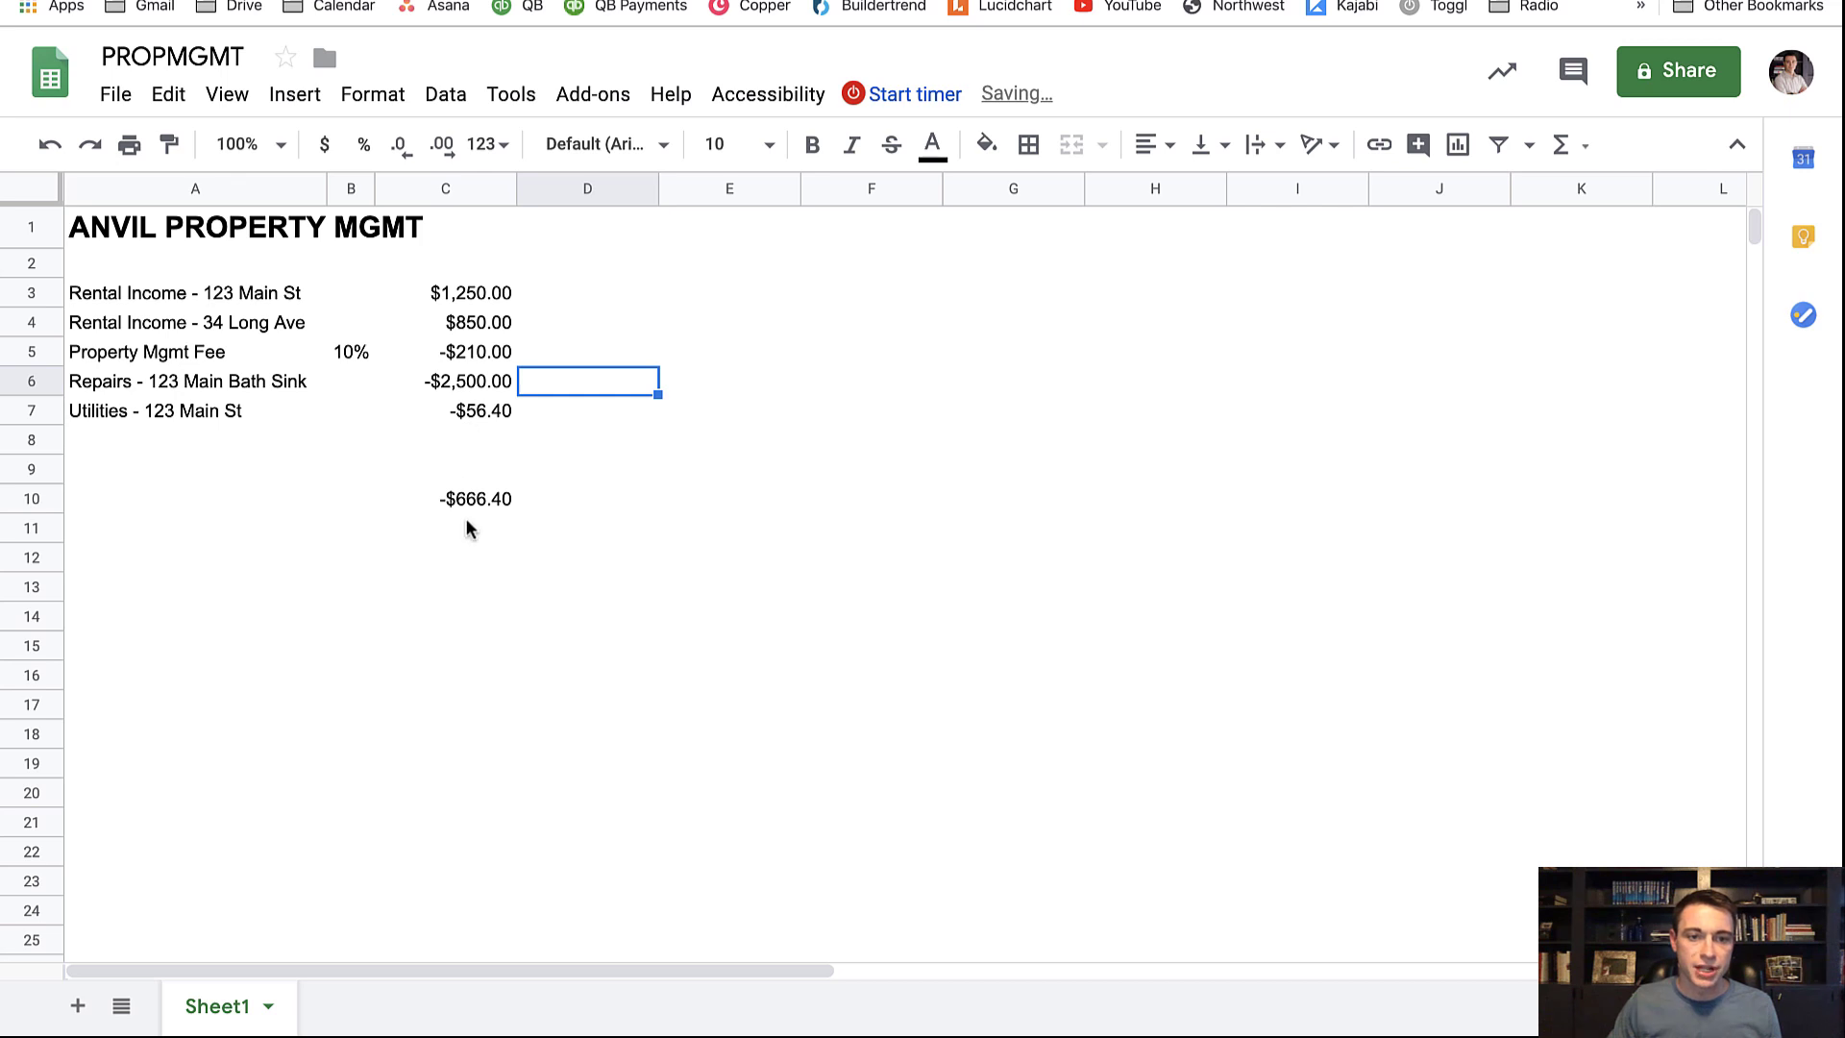
{"action": "left_click_drag", "start_coordinate": [350, 467], "coordinate": [631, 557]}
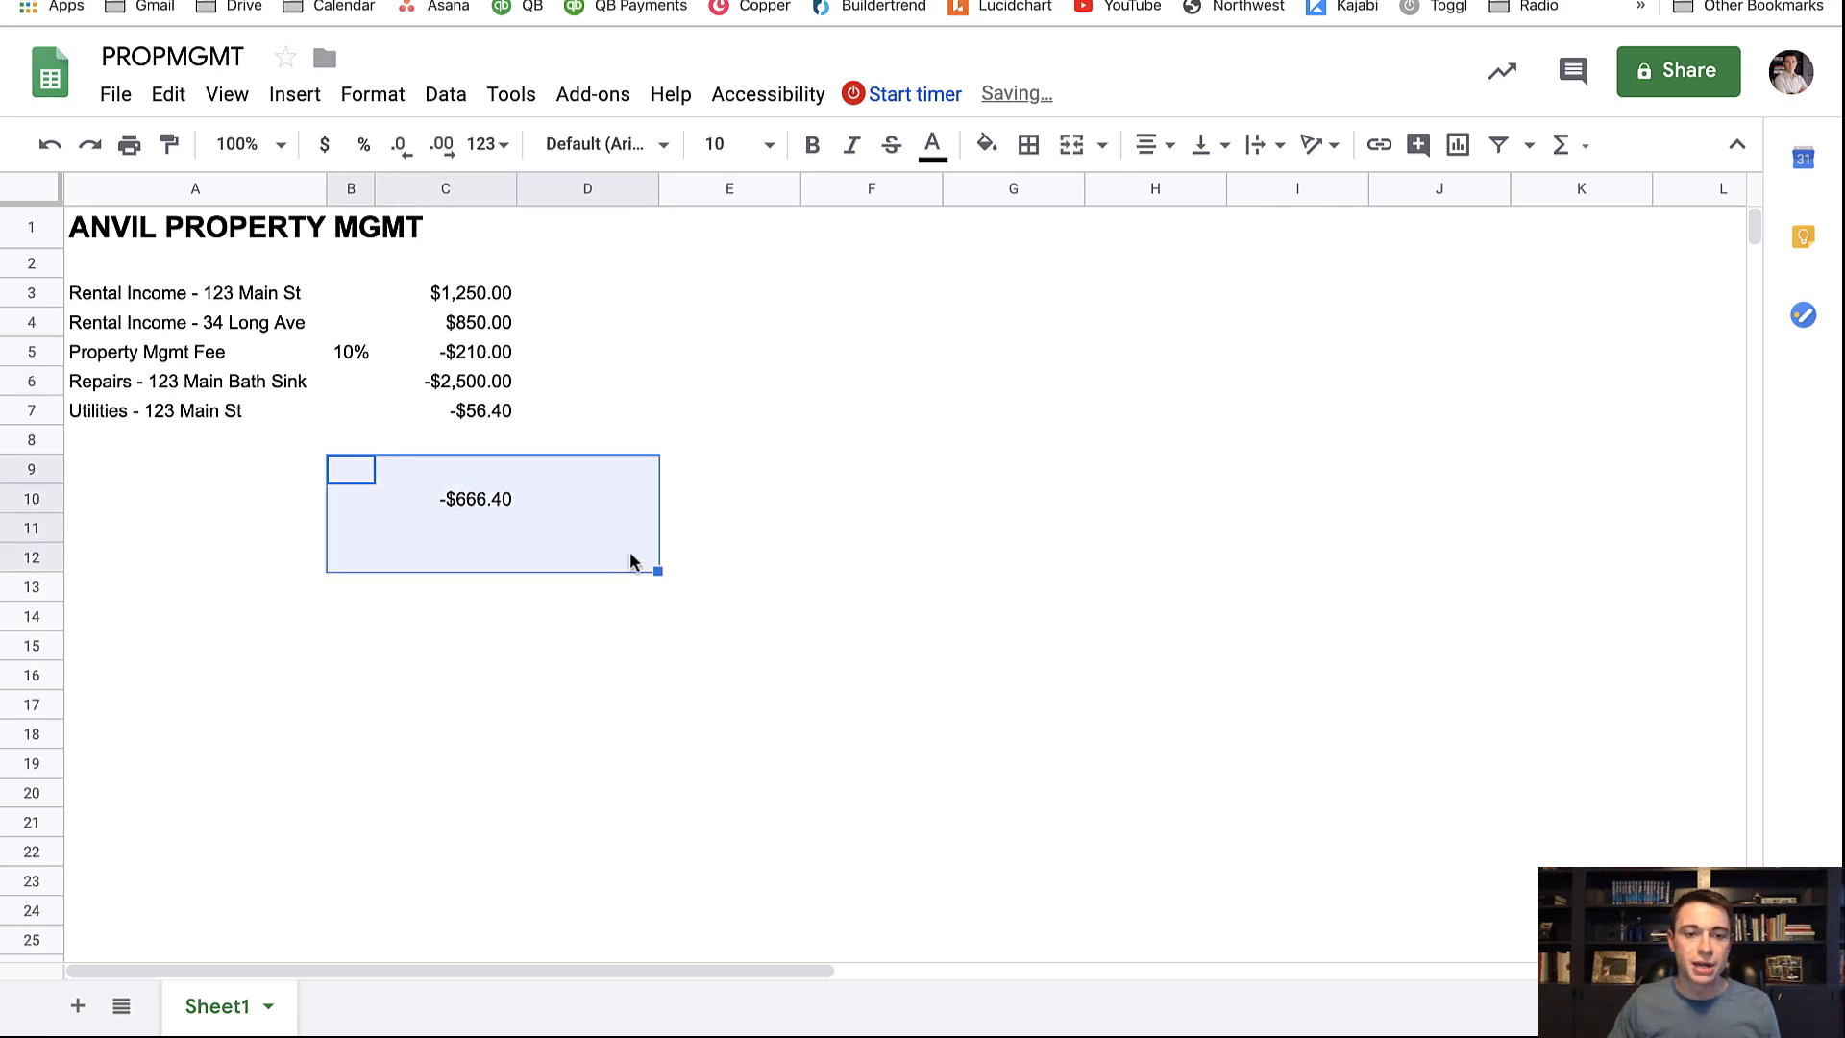
{"action": "left_click", "coordinate": [561, 723]}
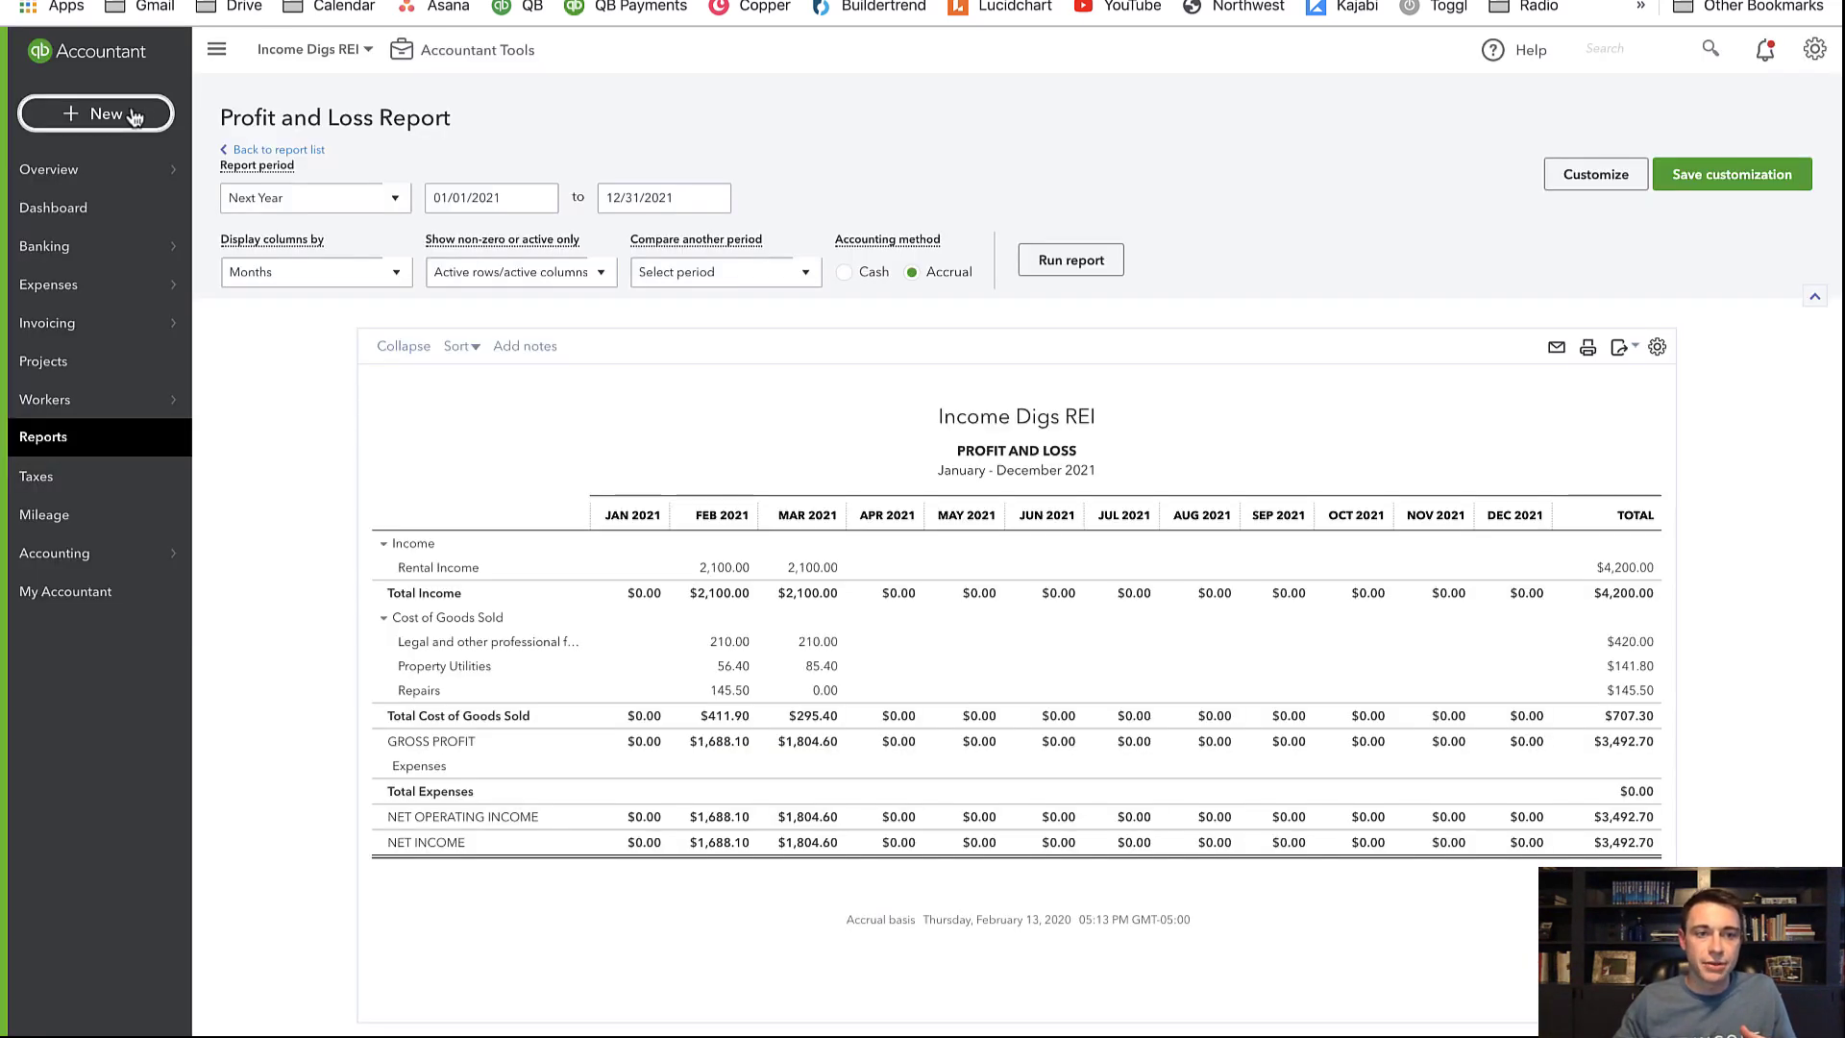
{"action": "left_click", "coordinate": [107, 112]}
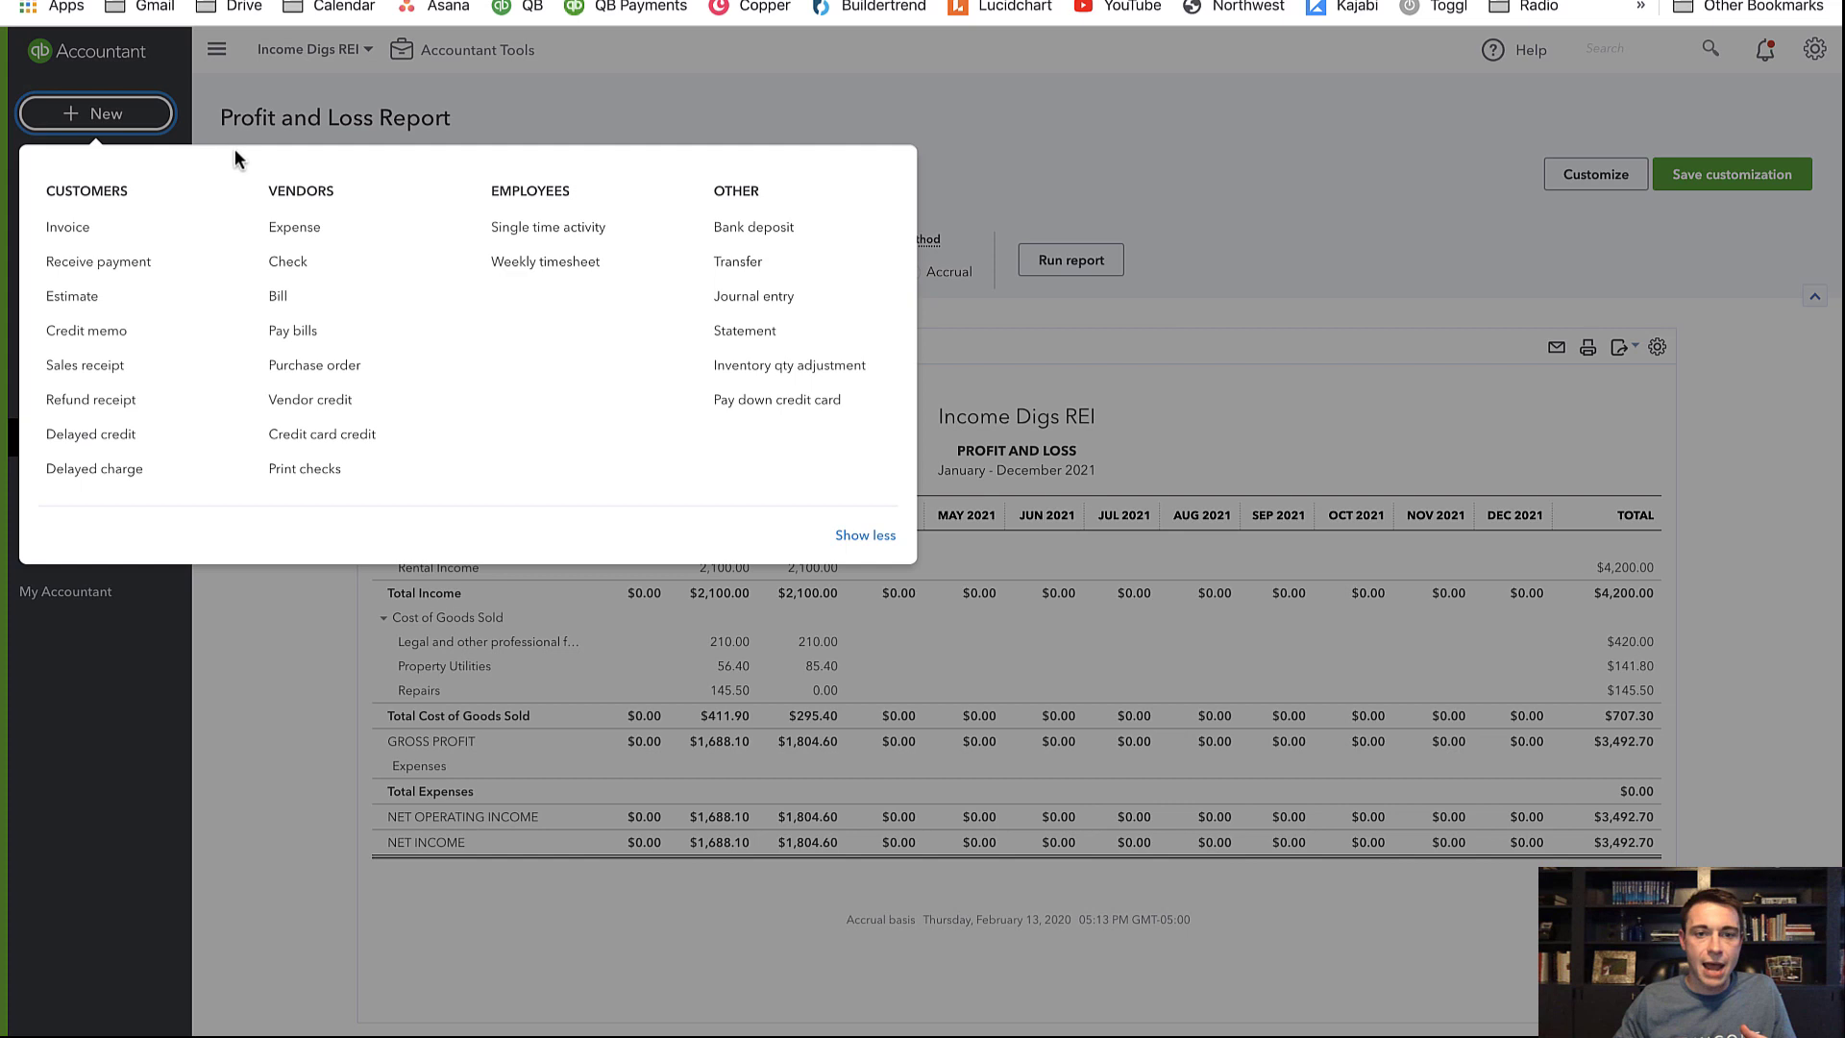
Start a journal entry dated 04/01/2021 with Rental Income as the first line's account
{"action": "left_click", "coordinate": [786, 312]}
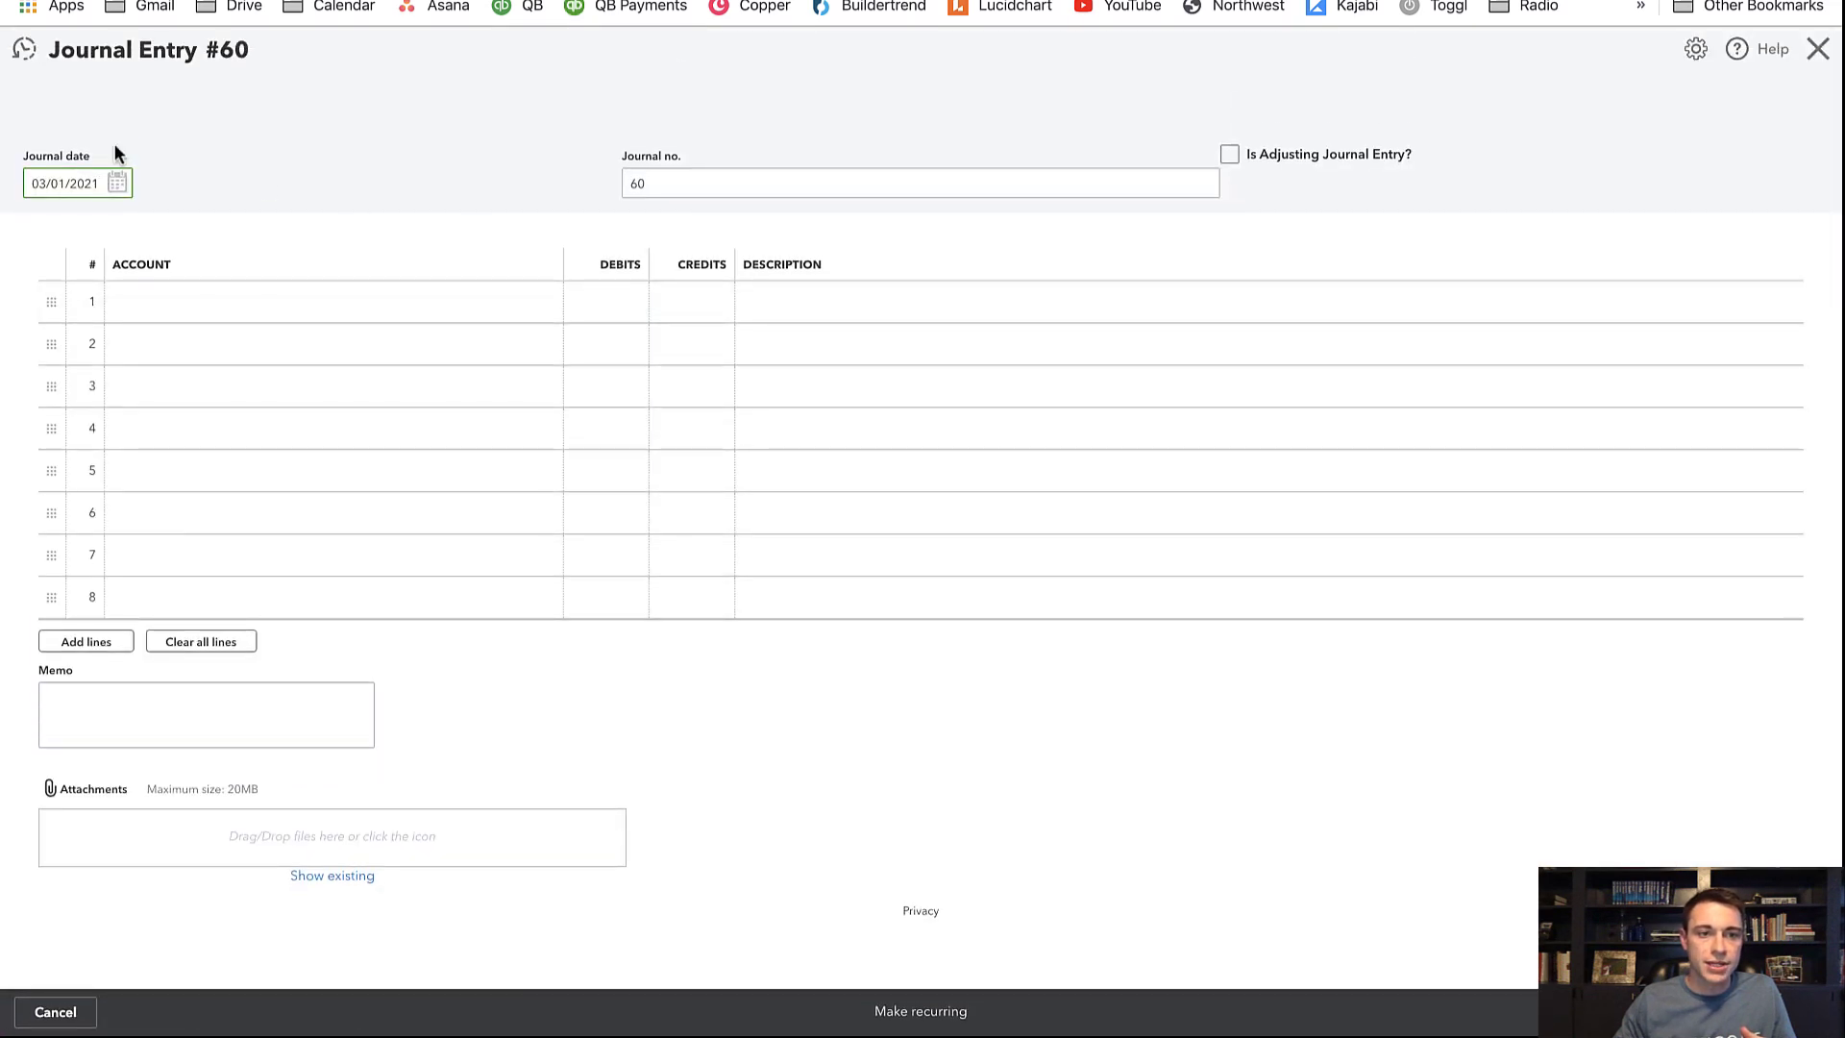
{"action": "left_click", "coordinate": [117, 183]}
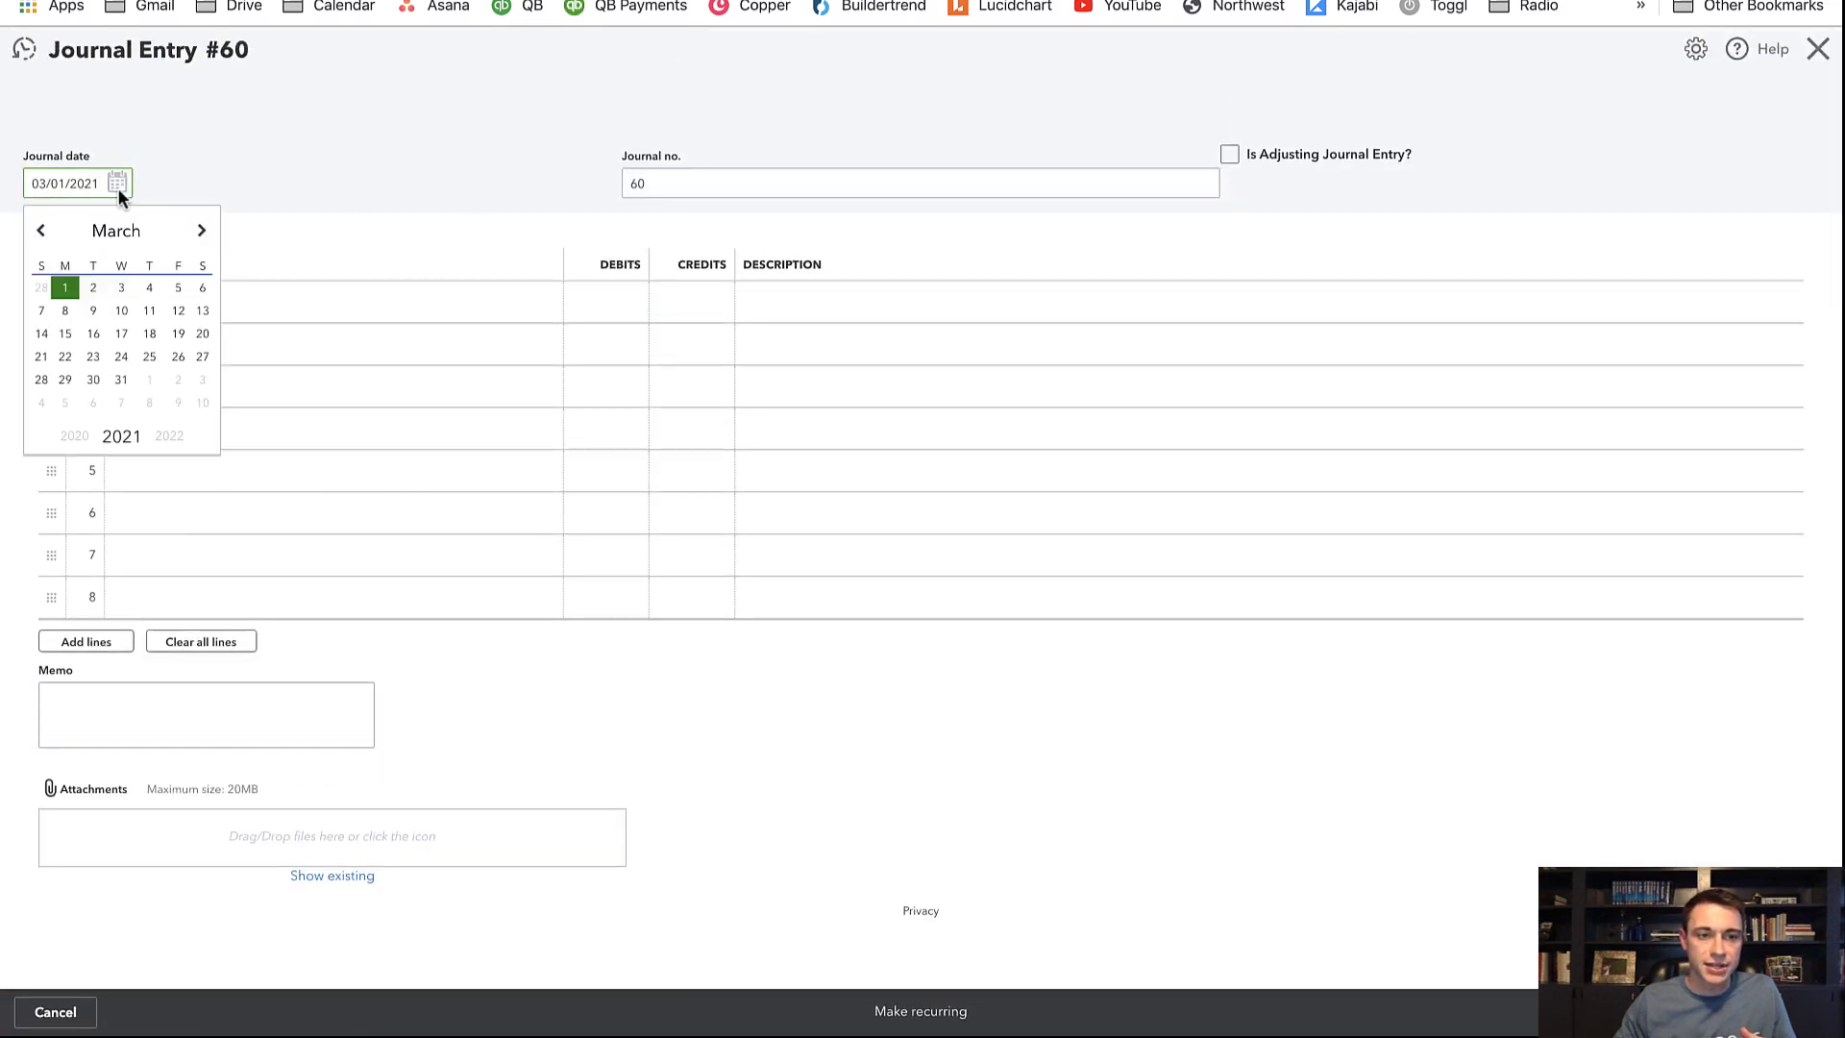
{"action": "left_click", "coordinate": [202, 230]}
{"action": "left_click", "coordinate": [147, 288]}
{"action": "left_click", "coordinate": [400, 302]}
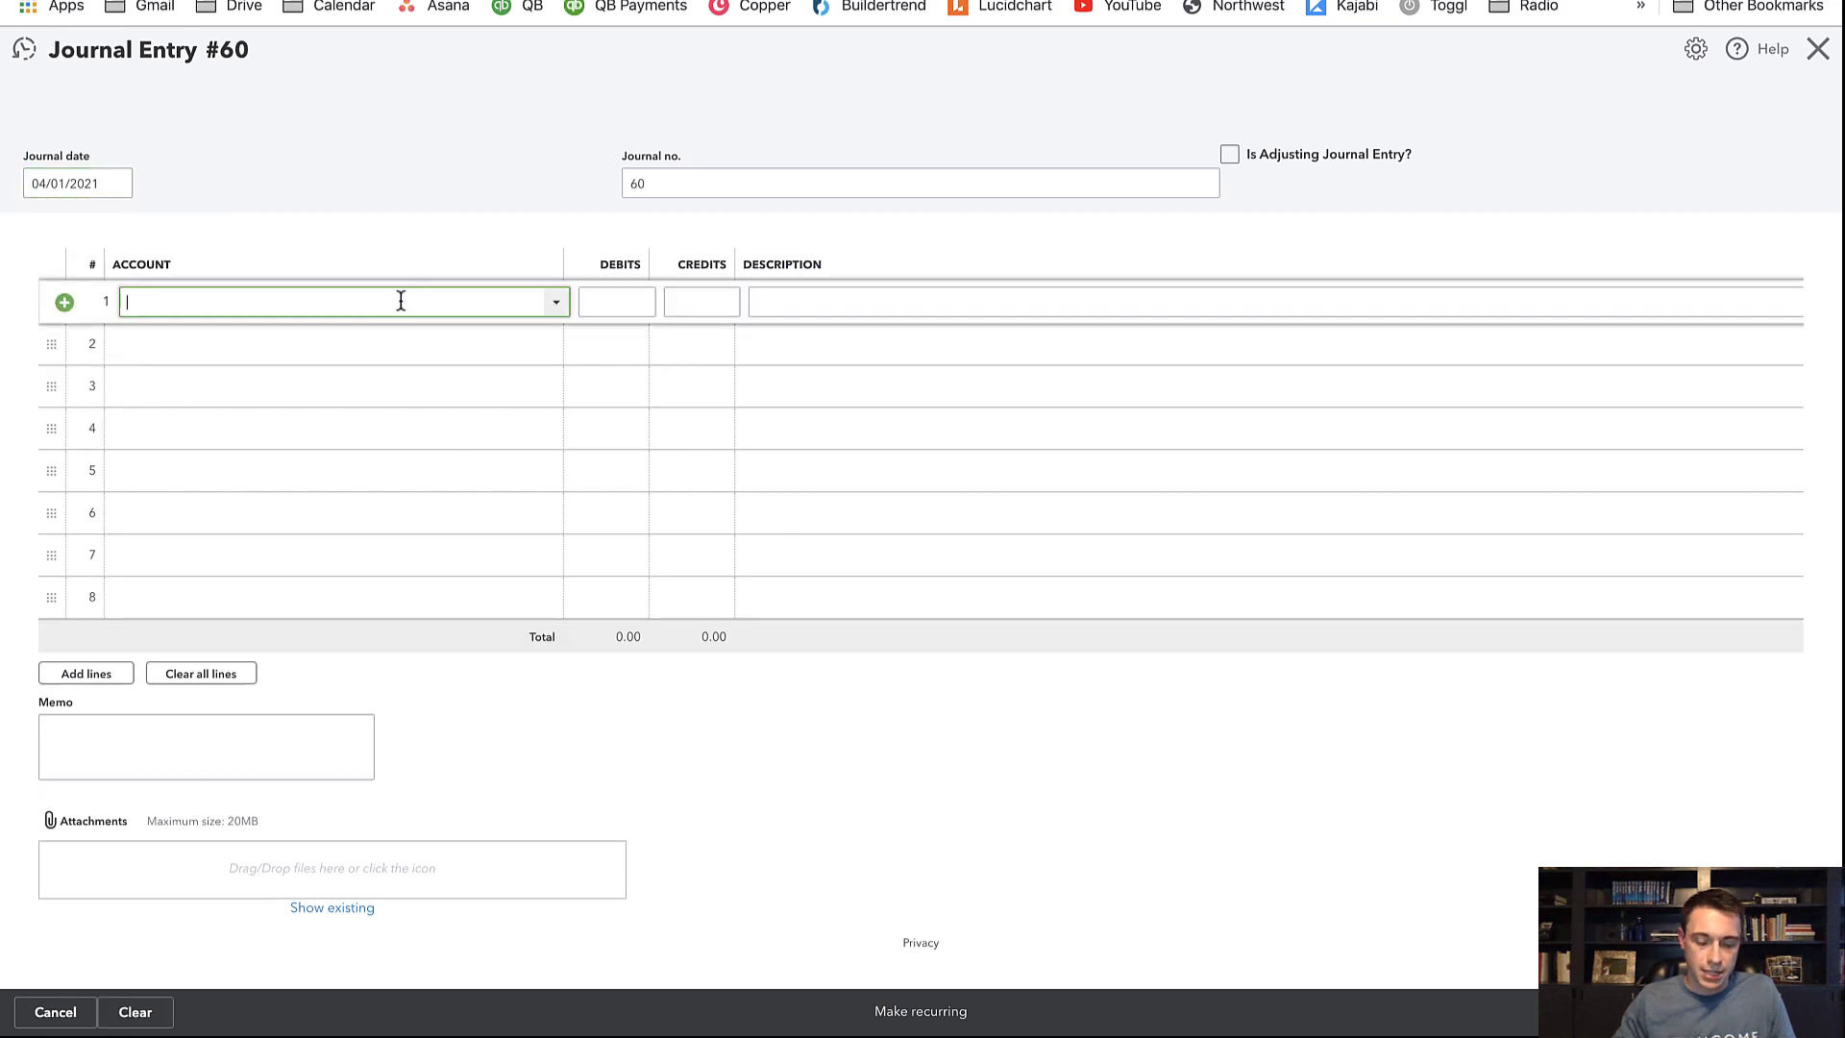
{"action": "type", "text": "Rental Income"}
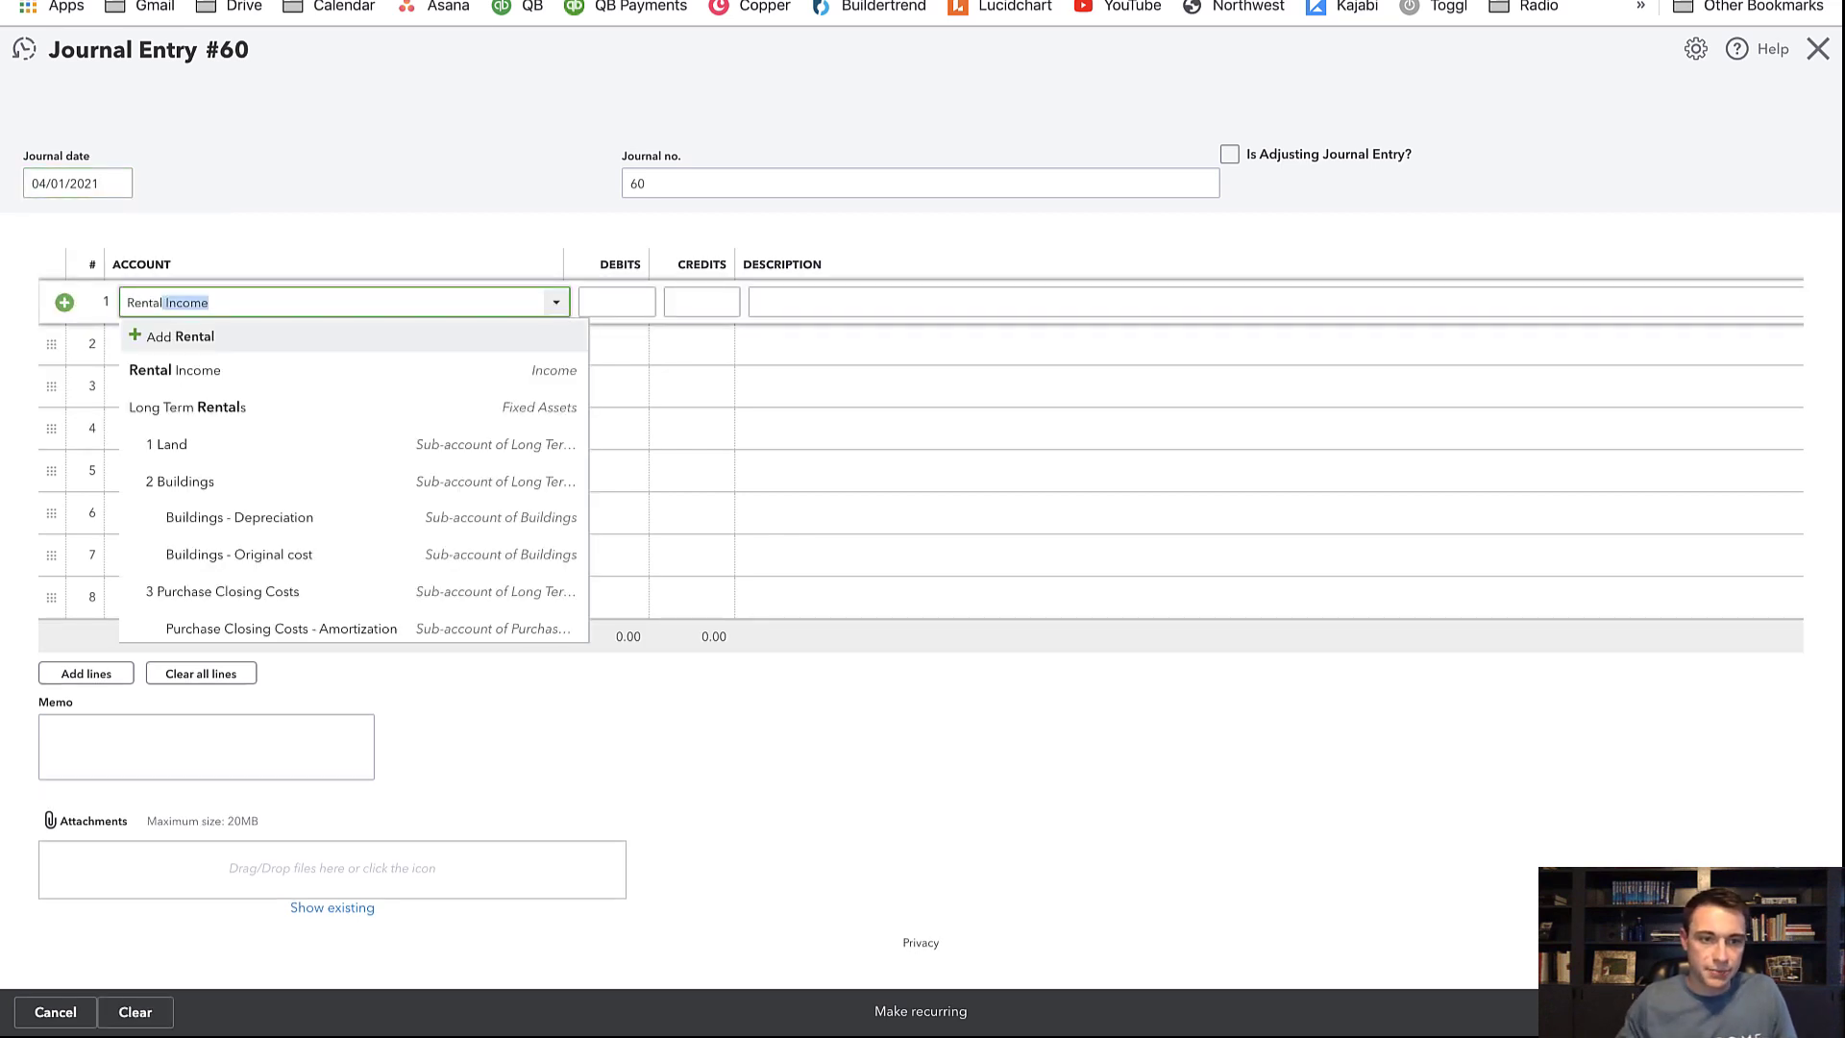
{"action": "left_click", "coordinate": [381, 375]}
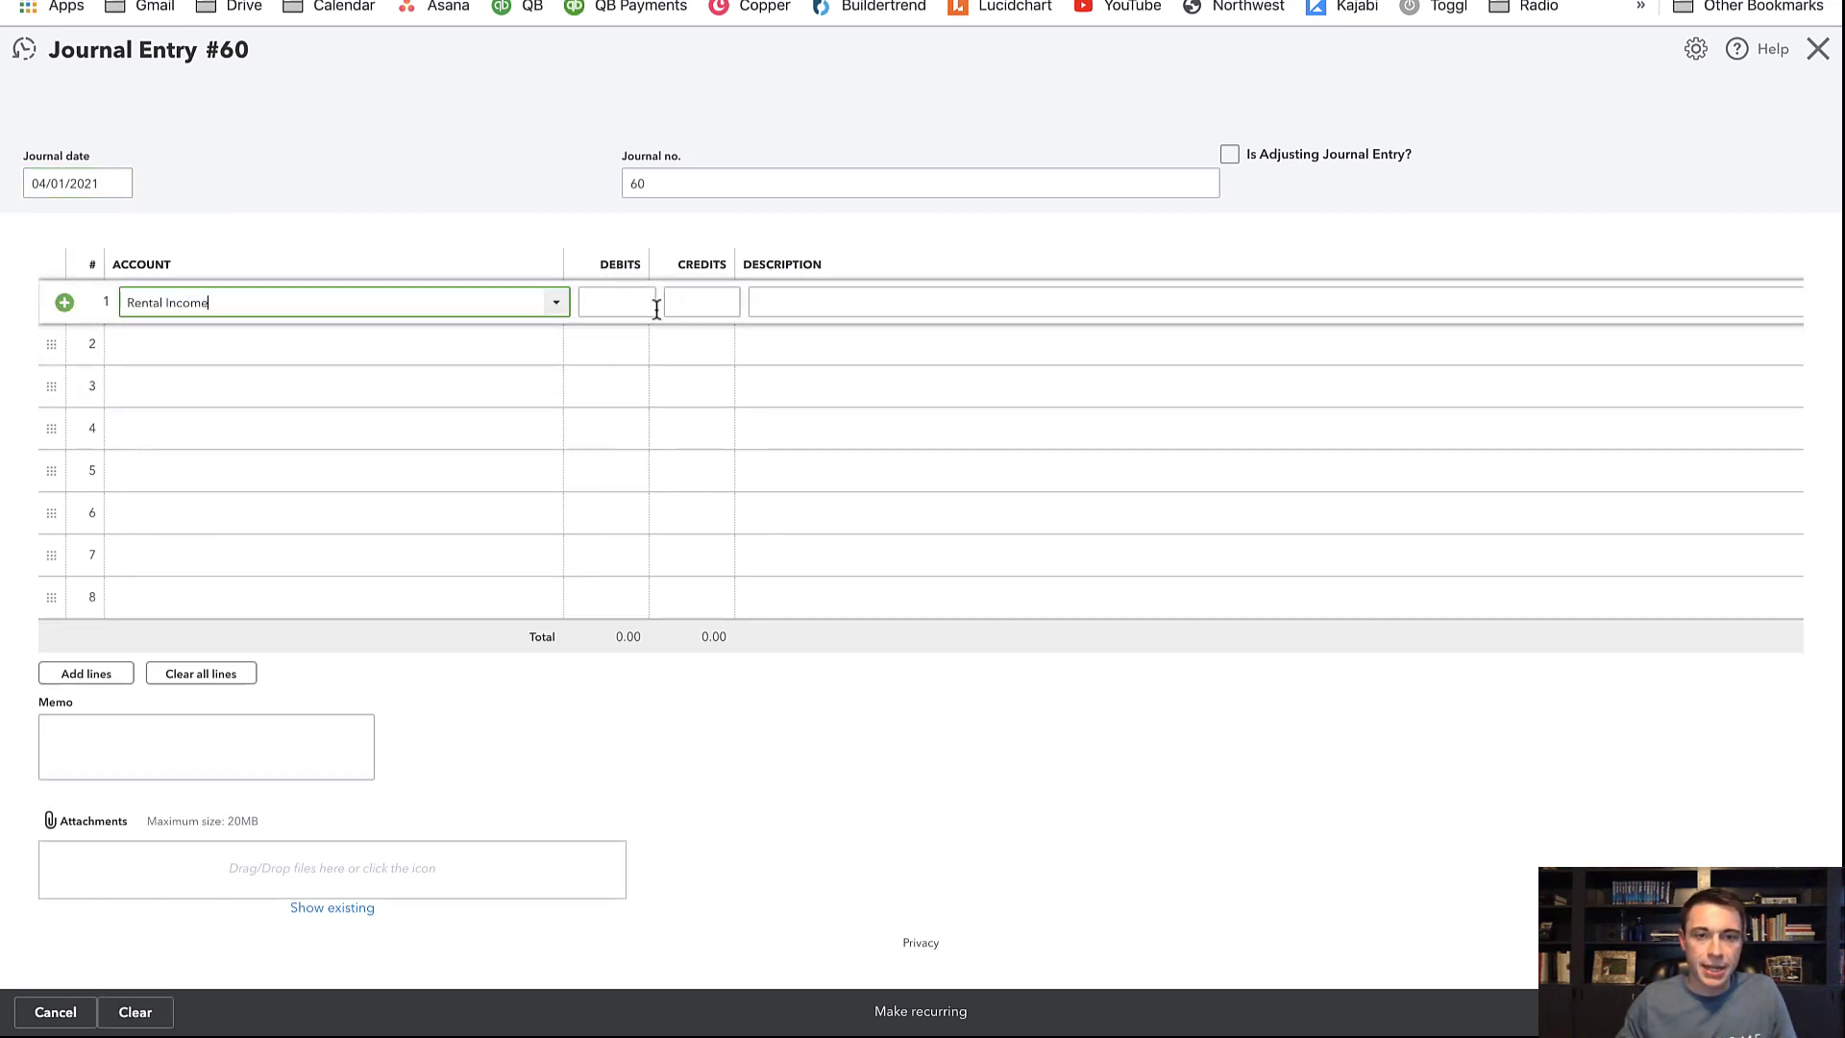
{"action": "left_click", "coordinate": [616, 303]}
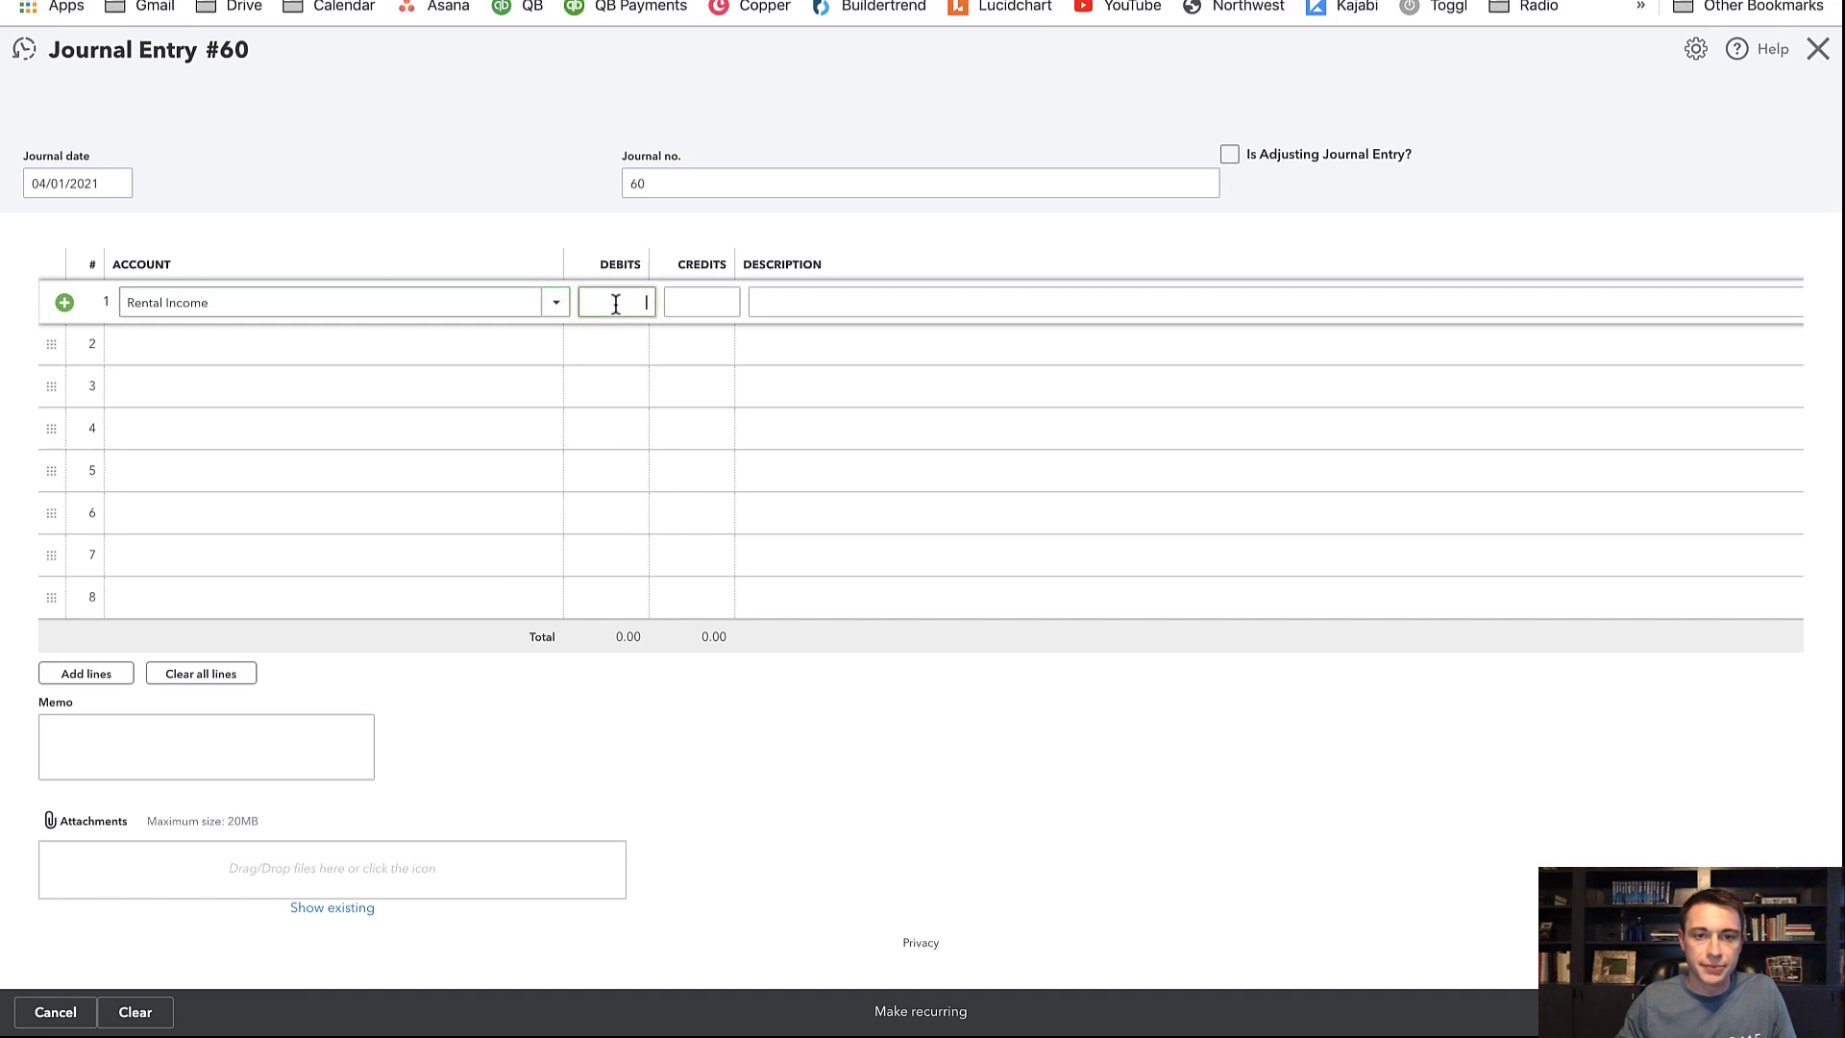
{"action": "left_click", "coordinate": [723, 301]}
{"action": "key", "text": "ctrl+Tab"}
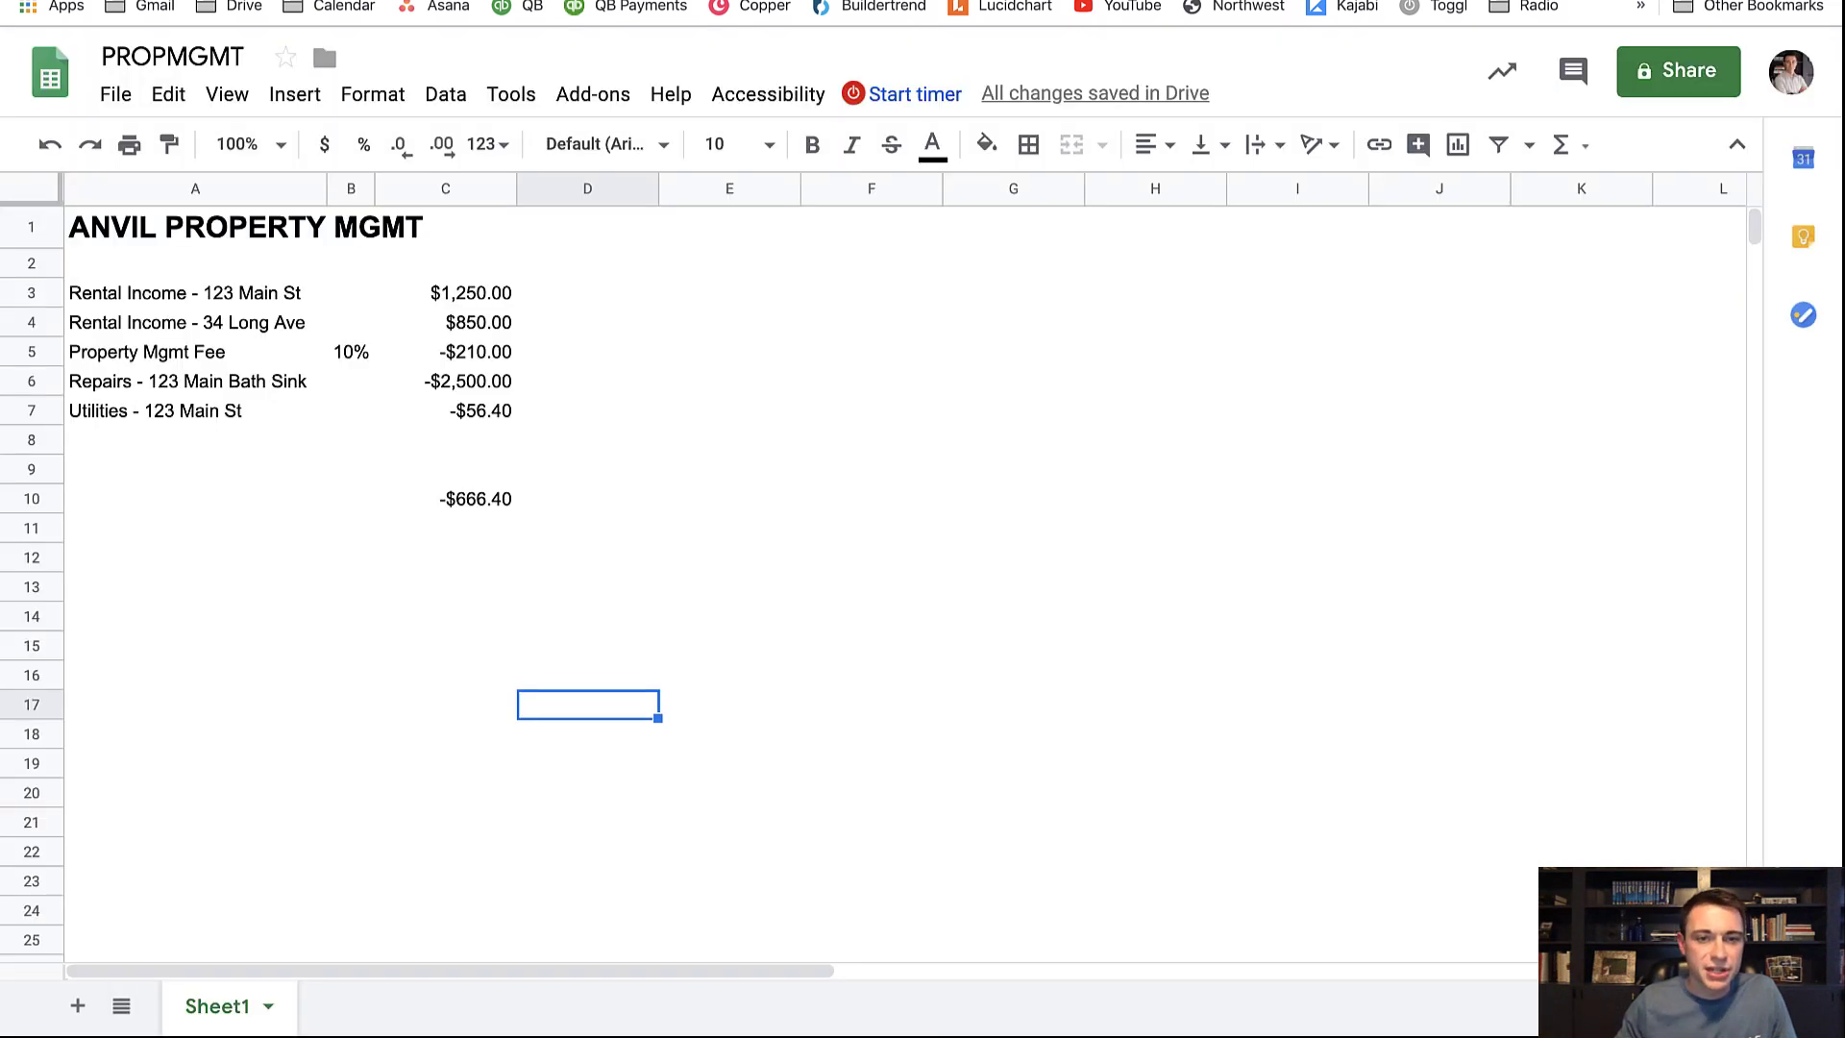
Enter 0 for the 34 Long Ave rent, management fee and utilities, leaving -$1,250.00 total
{"action": "left_click_drag", "start_coordinate": [29, 322], "coordinate": [33, 355]}
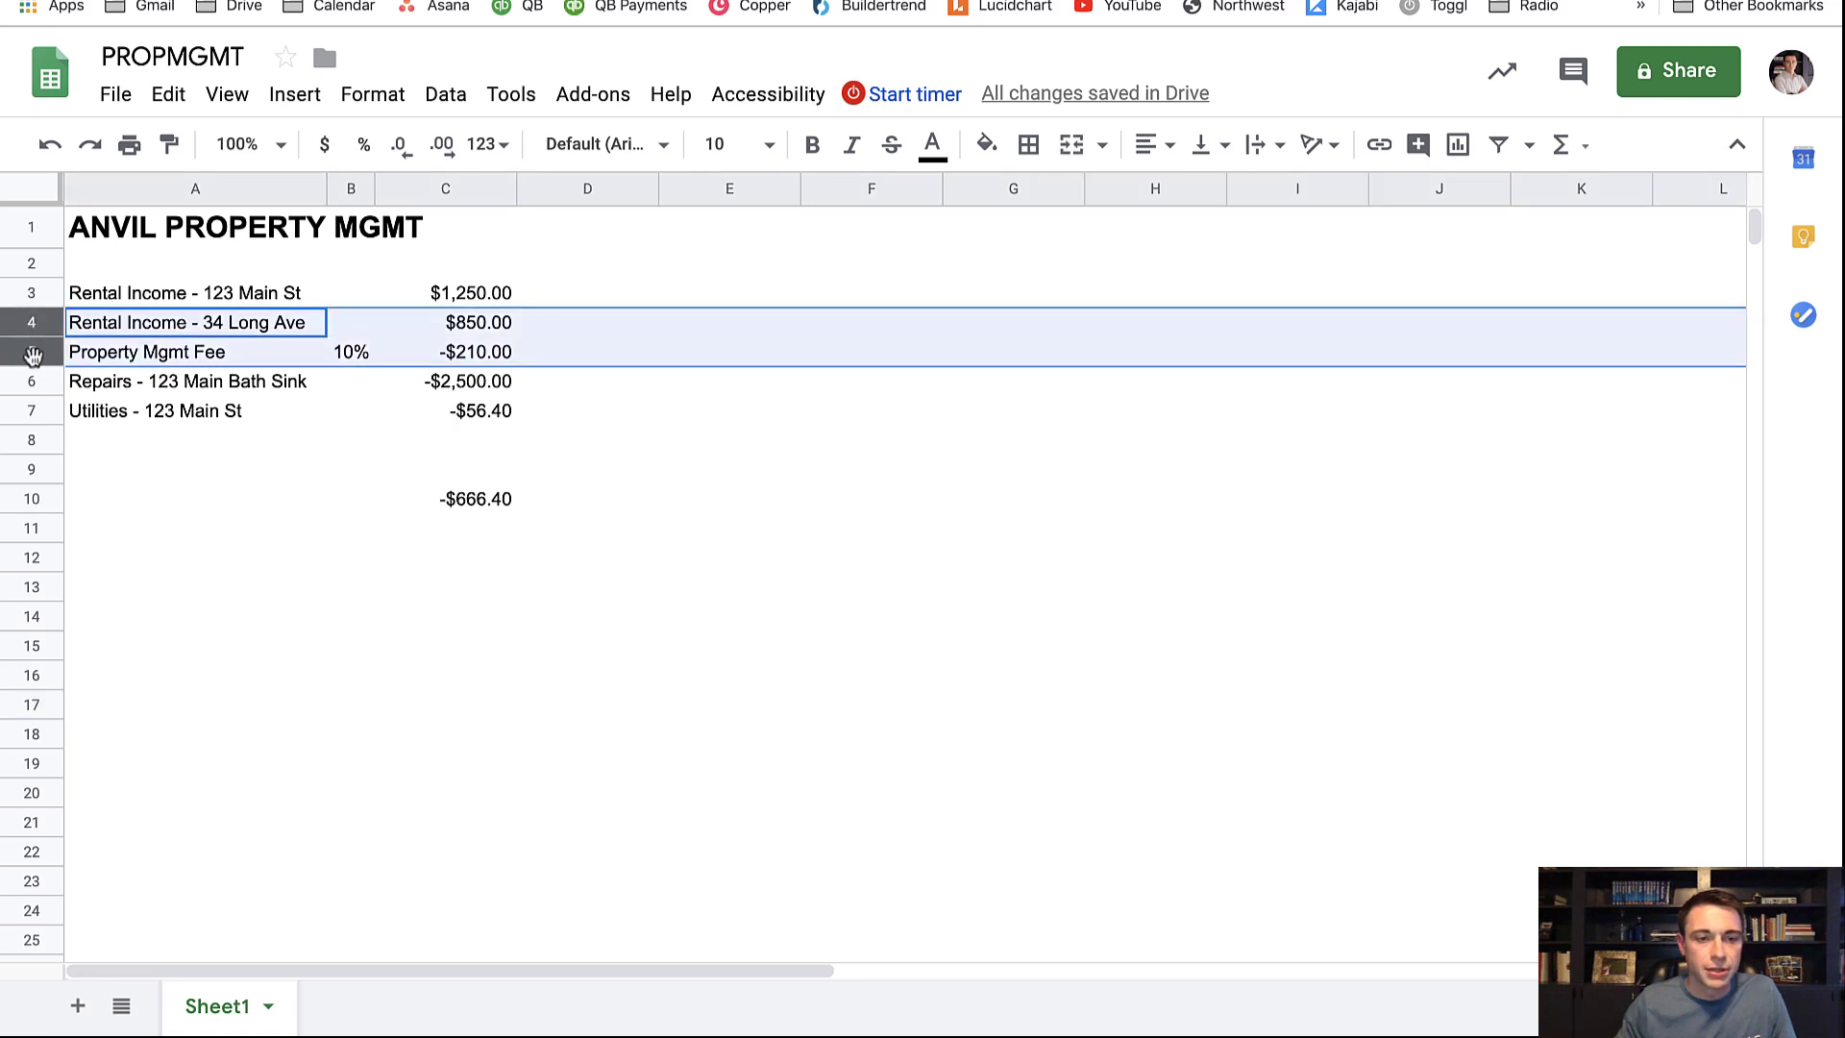
{"action": "left_click", "coordinate": [513, 332]}
{"action": "type", "text": "0"}
{"action": "key", "text": "Return"}
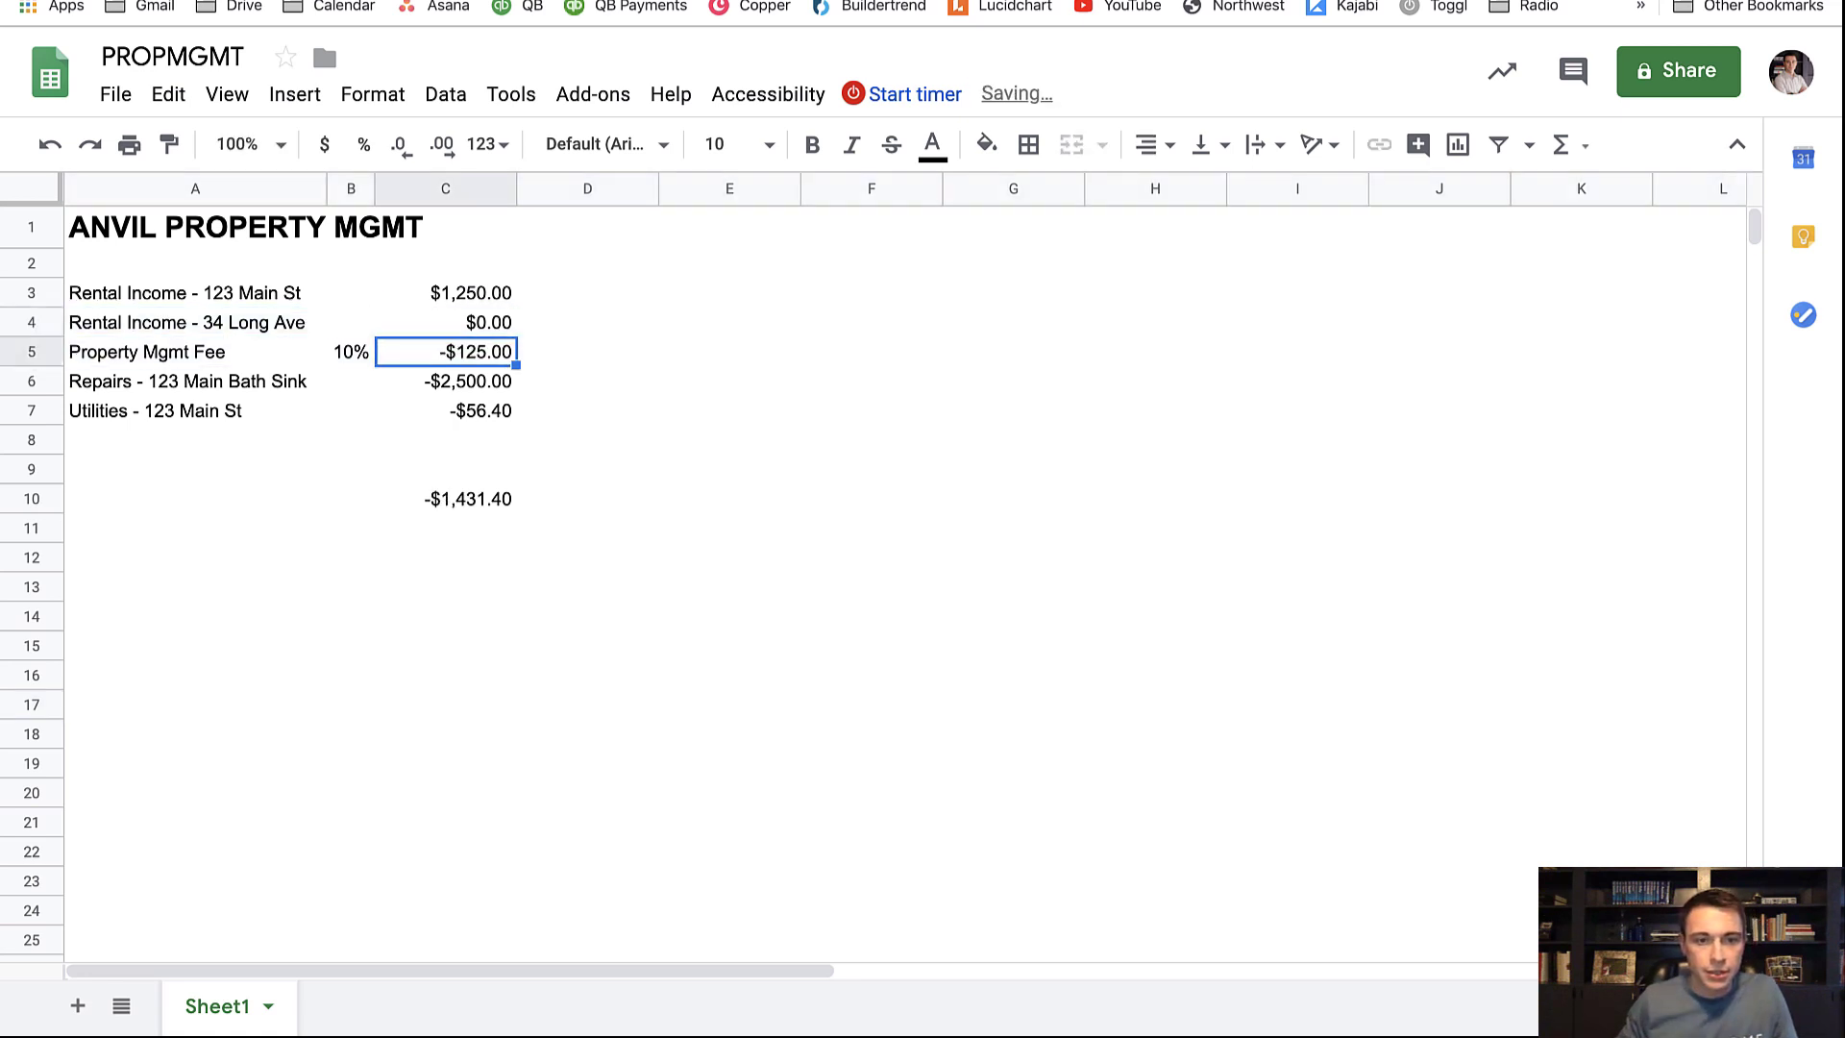
{"action": "type", "text": "0"}
{"action": "key", "text": "Return"}
{"action": "key", "text": "Return"}
{"action": "key", "text": "Return"}
{"action": "type", "text": "0"}
{"action": "key", "text": "Return"}
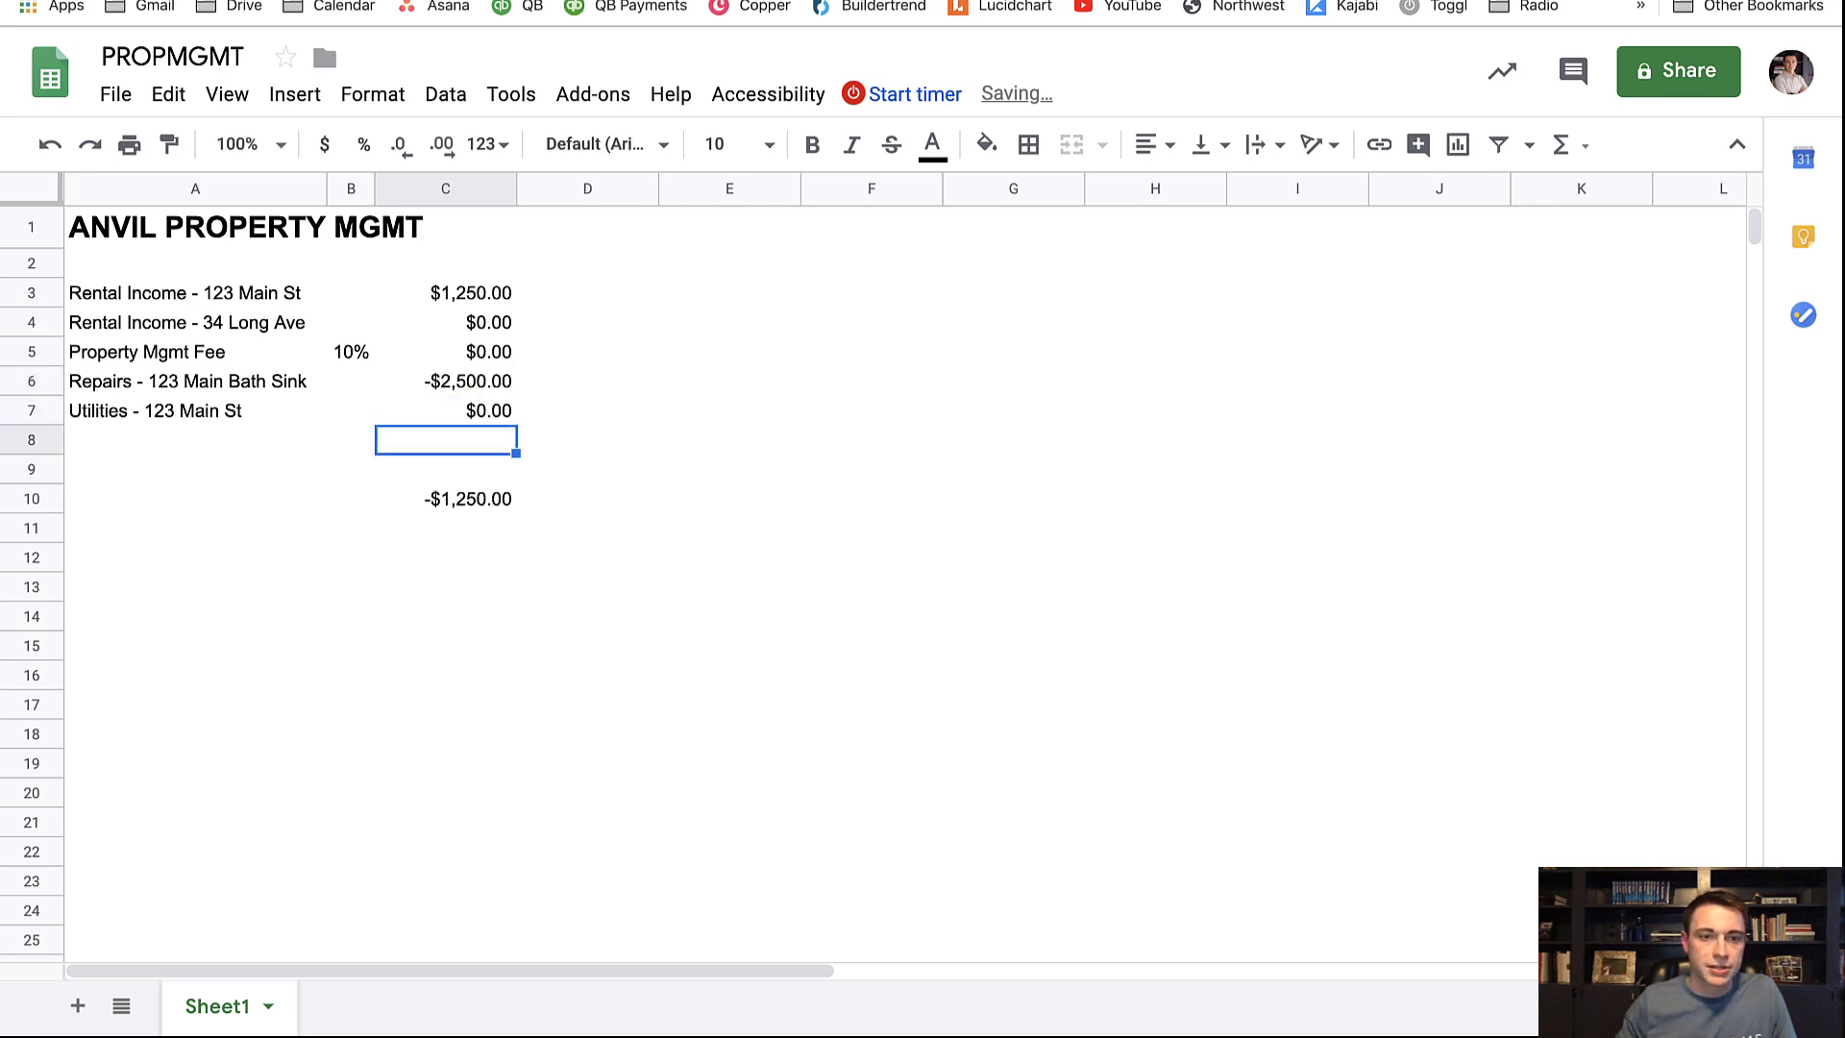
{"action": "left_click_drag", "start_coordinate": [517, 305], "coordinate": [515, 306]}
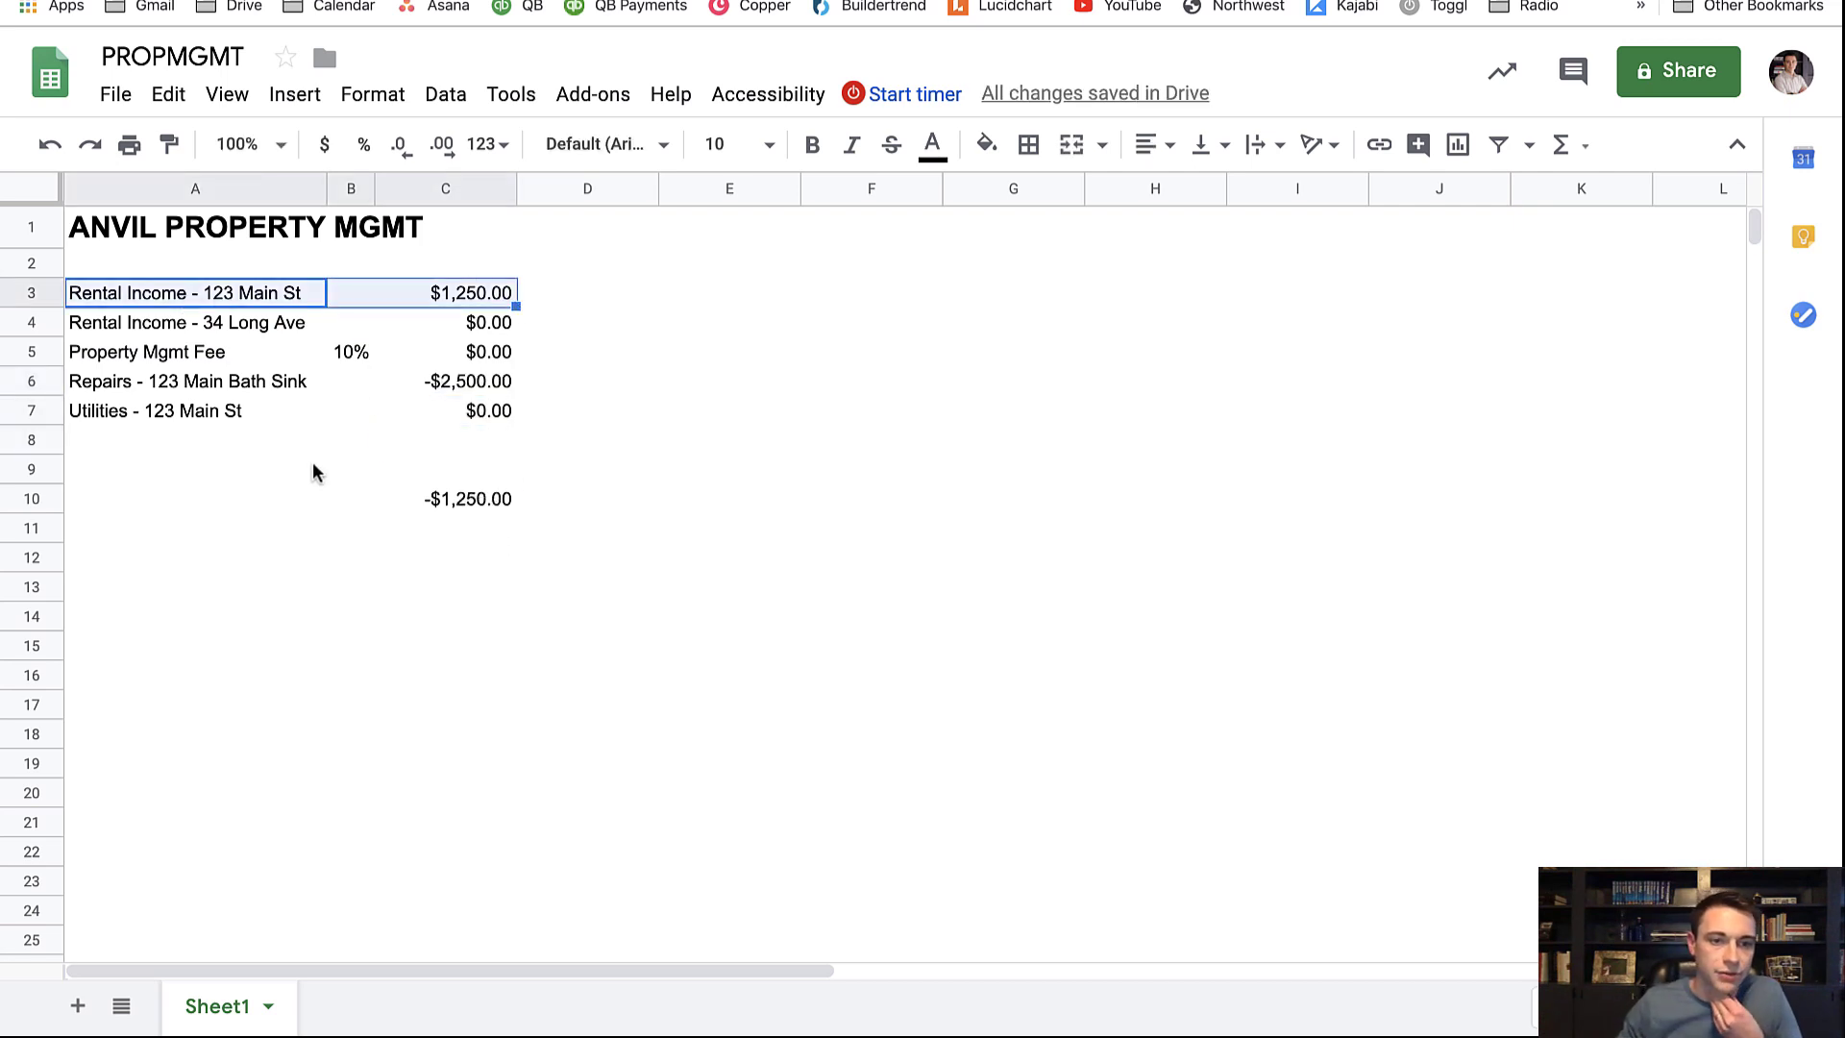
{"action": "left_click", "coordinate": [496, 383]}
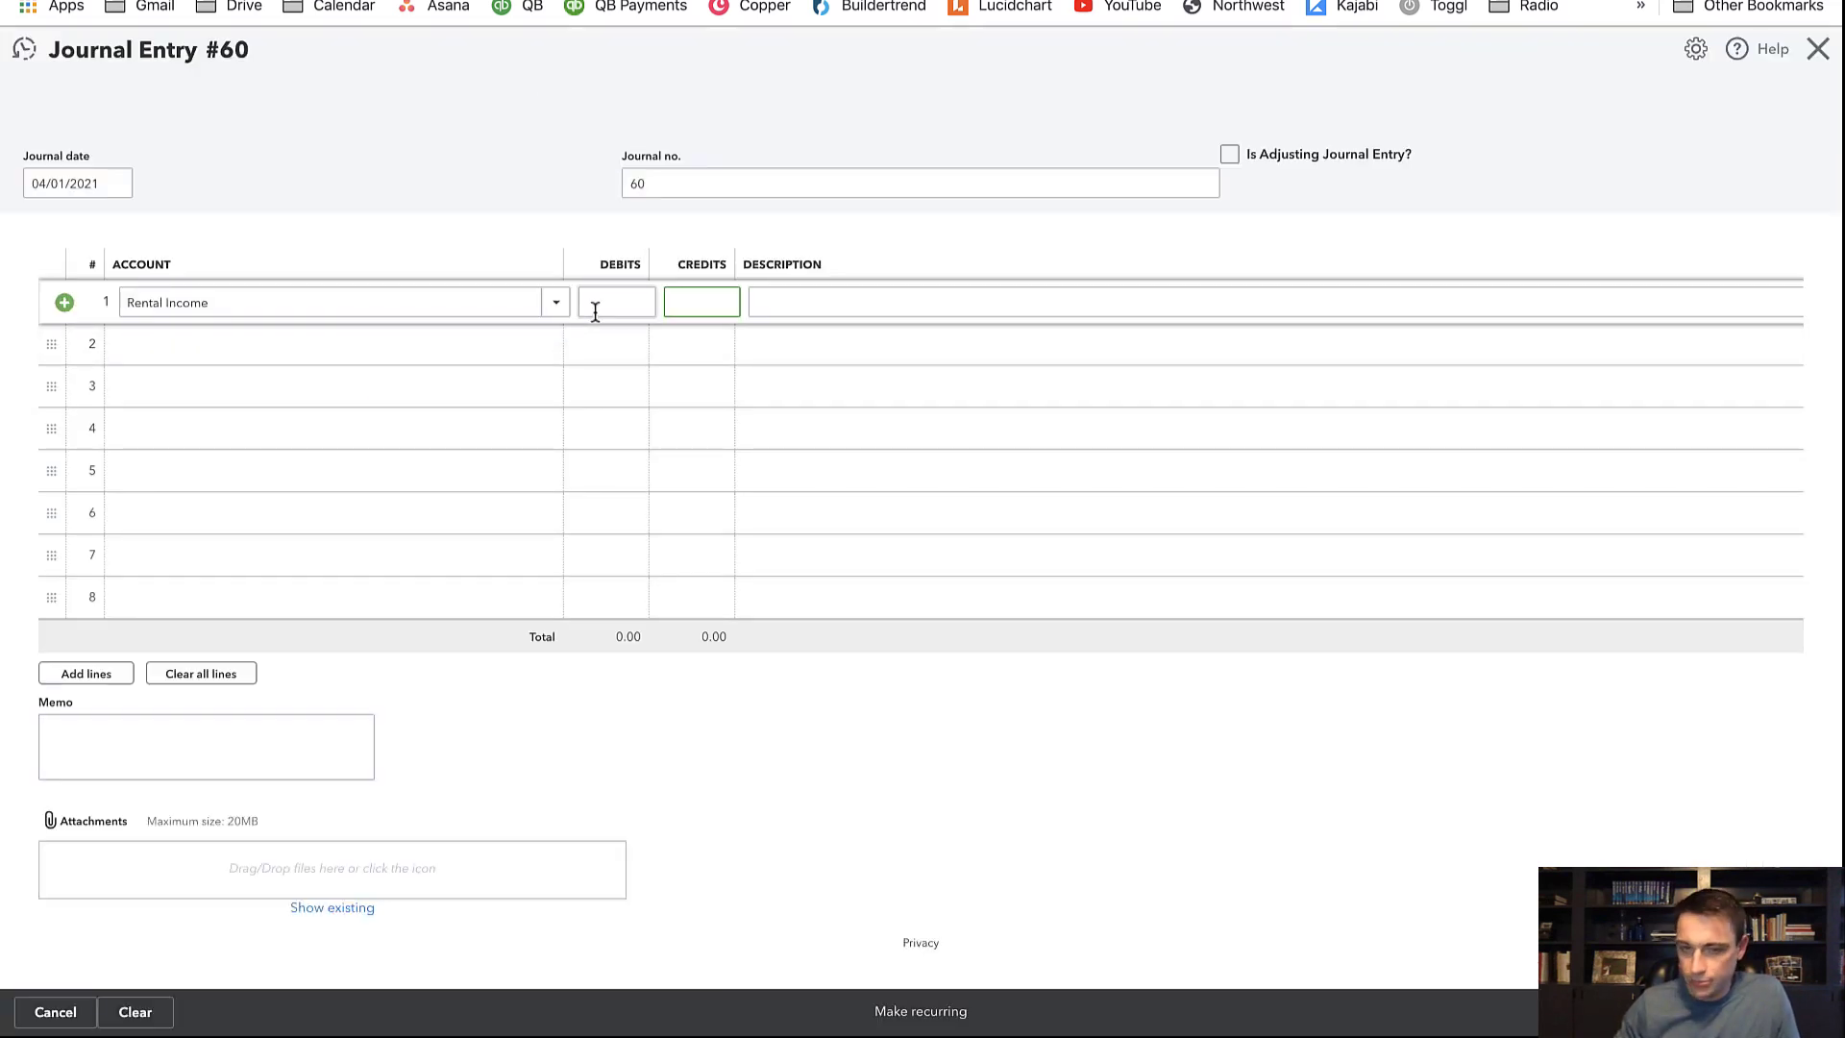
Finish the first line: a 1,250 credit to Rental Income at location 123 Main St
{"action": "type", "text": "0"}
{"action": "key", "text": "Tab"}
{"action": "key", "text": "Tab"}
{"action": "key", "text": "Tab"}
{"action": "key", "text": "Tab"}
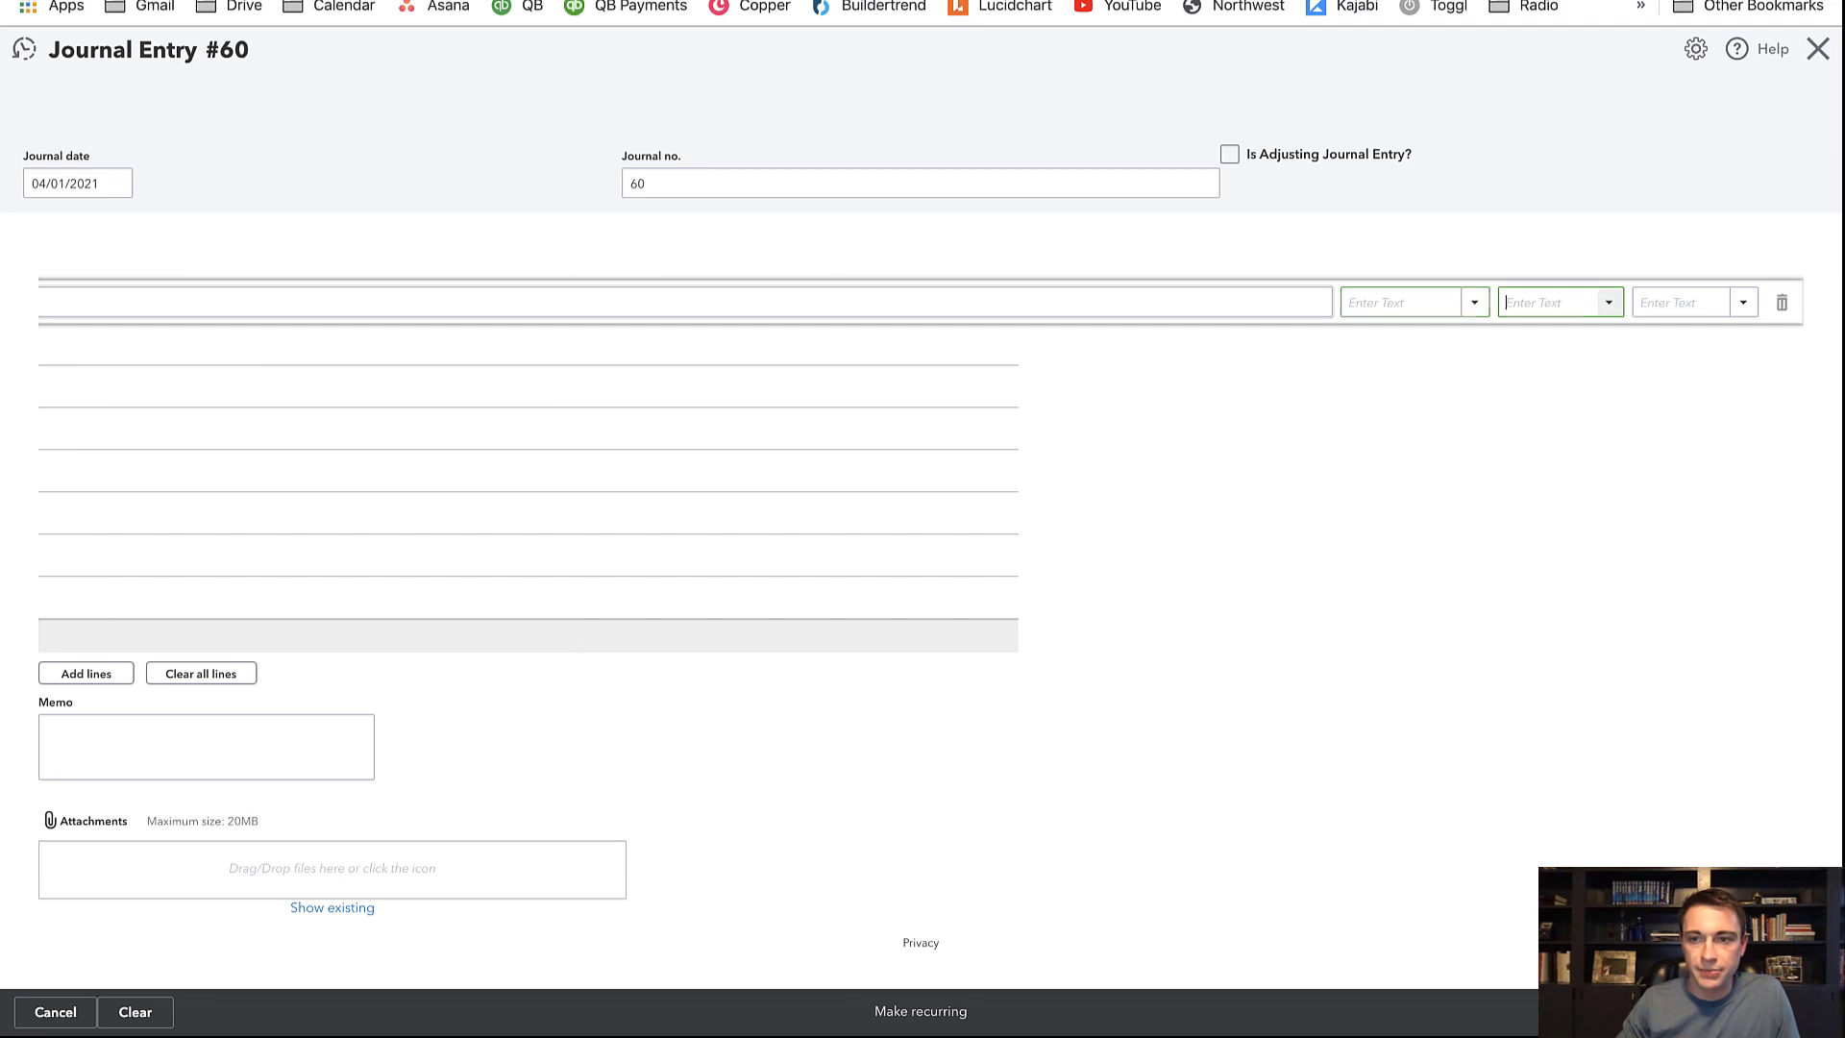
{"action": "type", "text": "123"}
{"action": "key", "text": "Tab"}
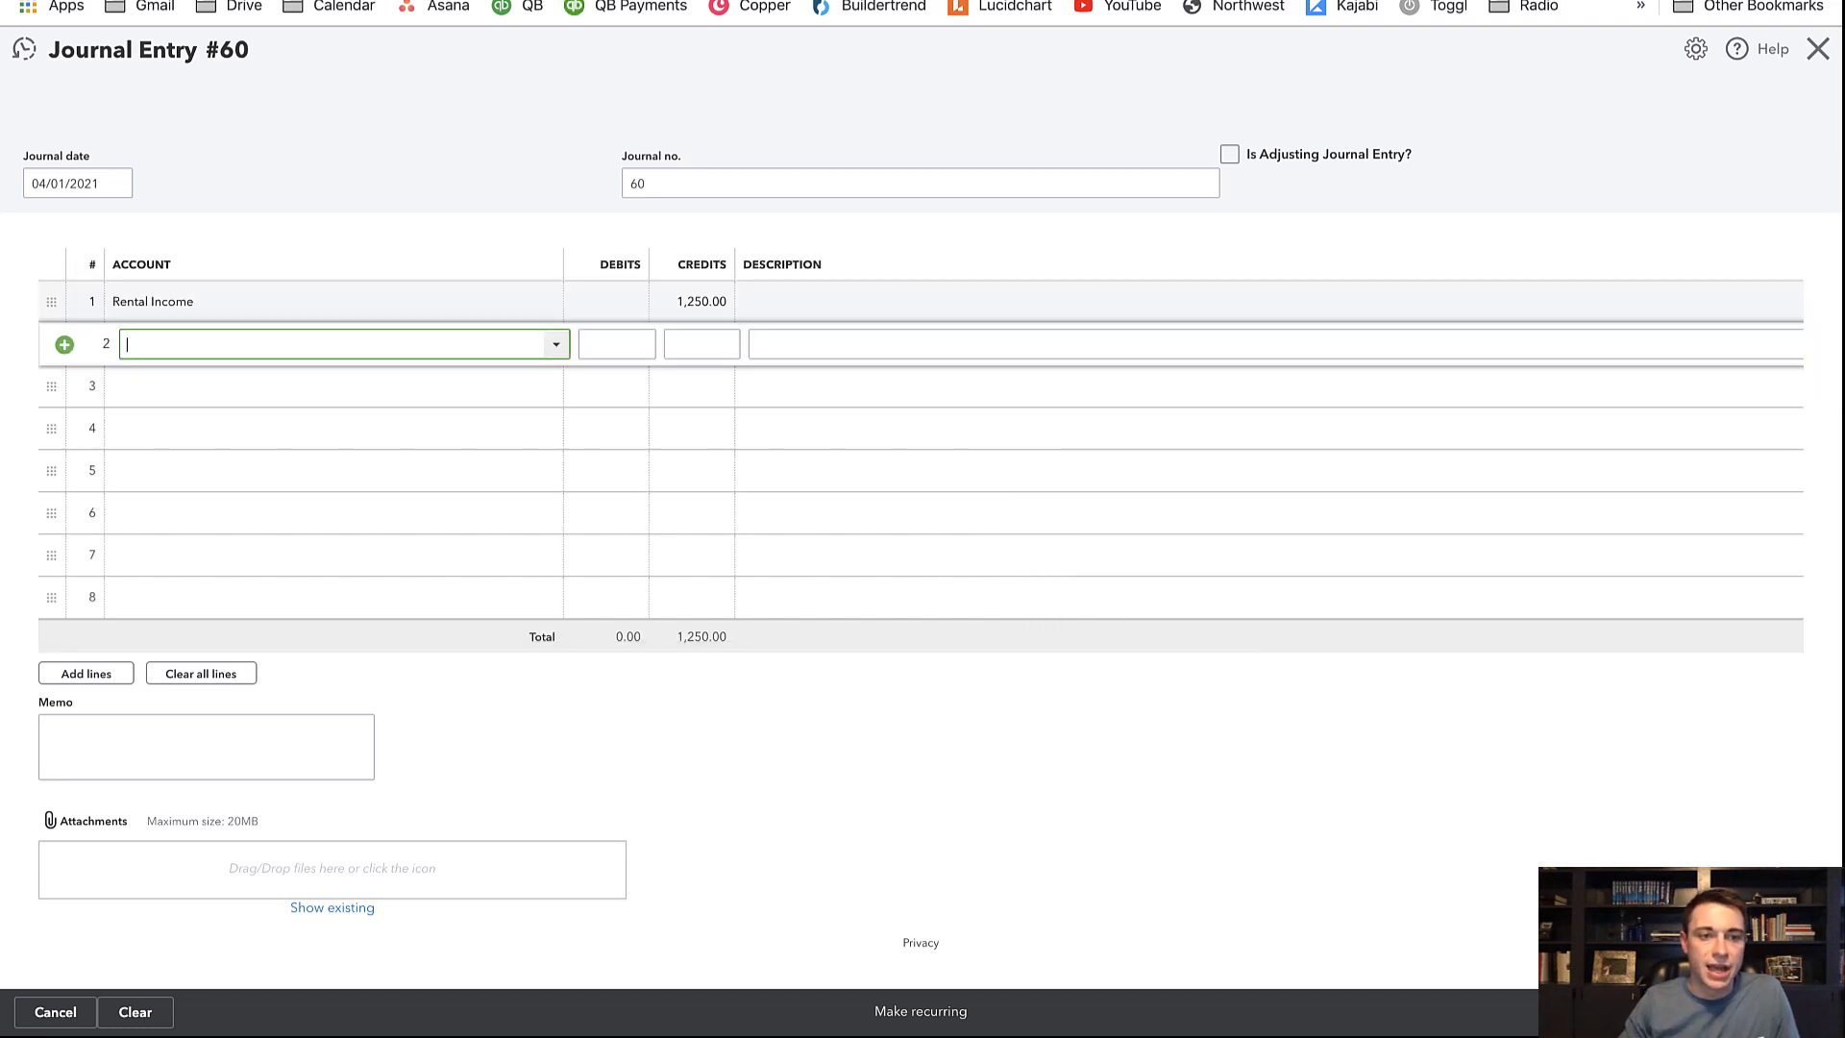
Add a second line debiting Repairs 2,500 at location 123 Main St
{"action": "type", "text": "rep"}
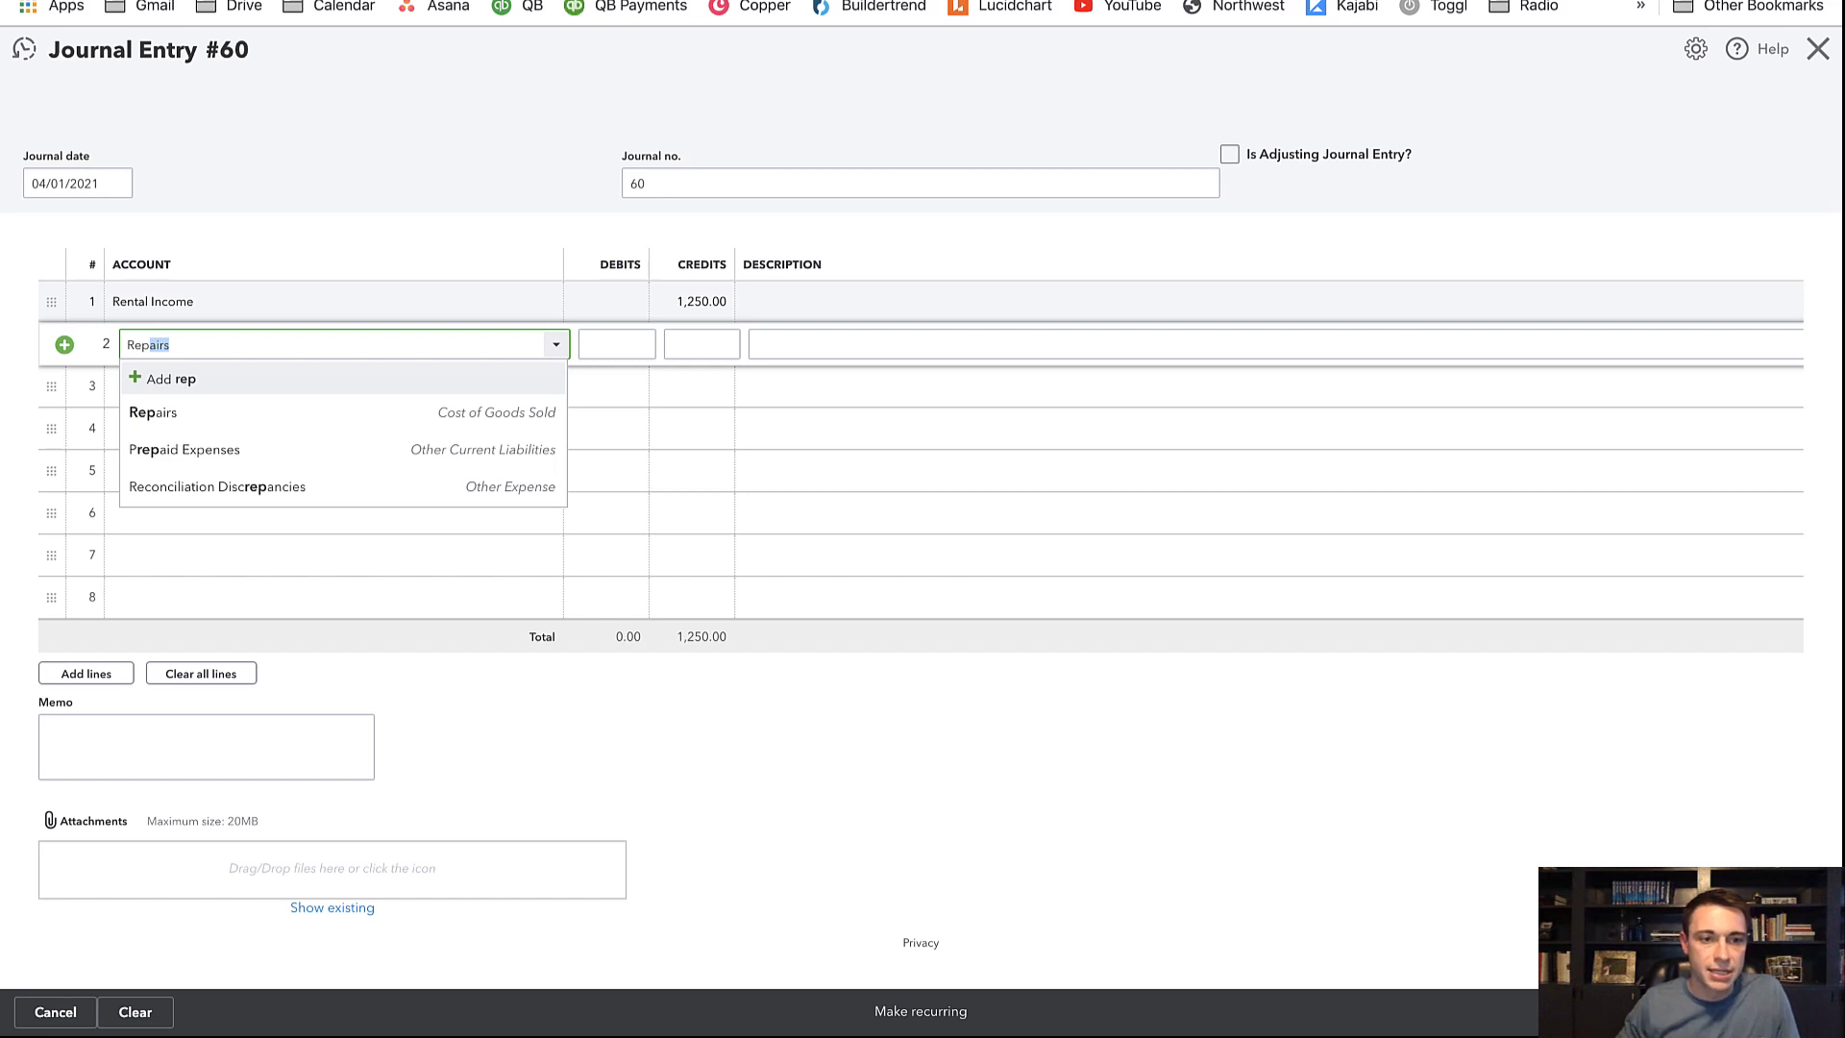
{"action": "key", "text": "Tab"}
{"action": "type", "text": "25"}
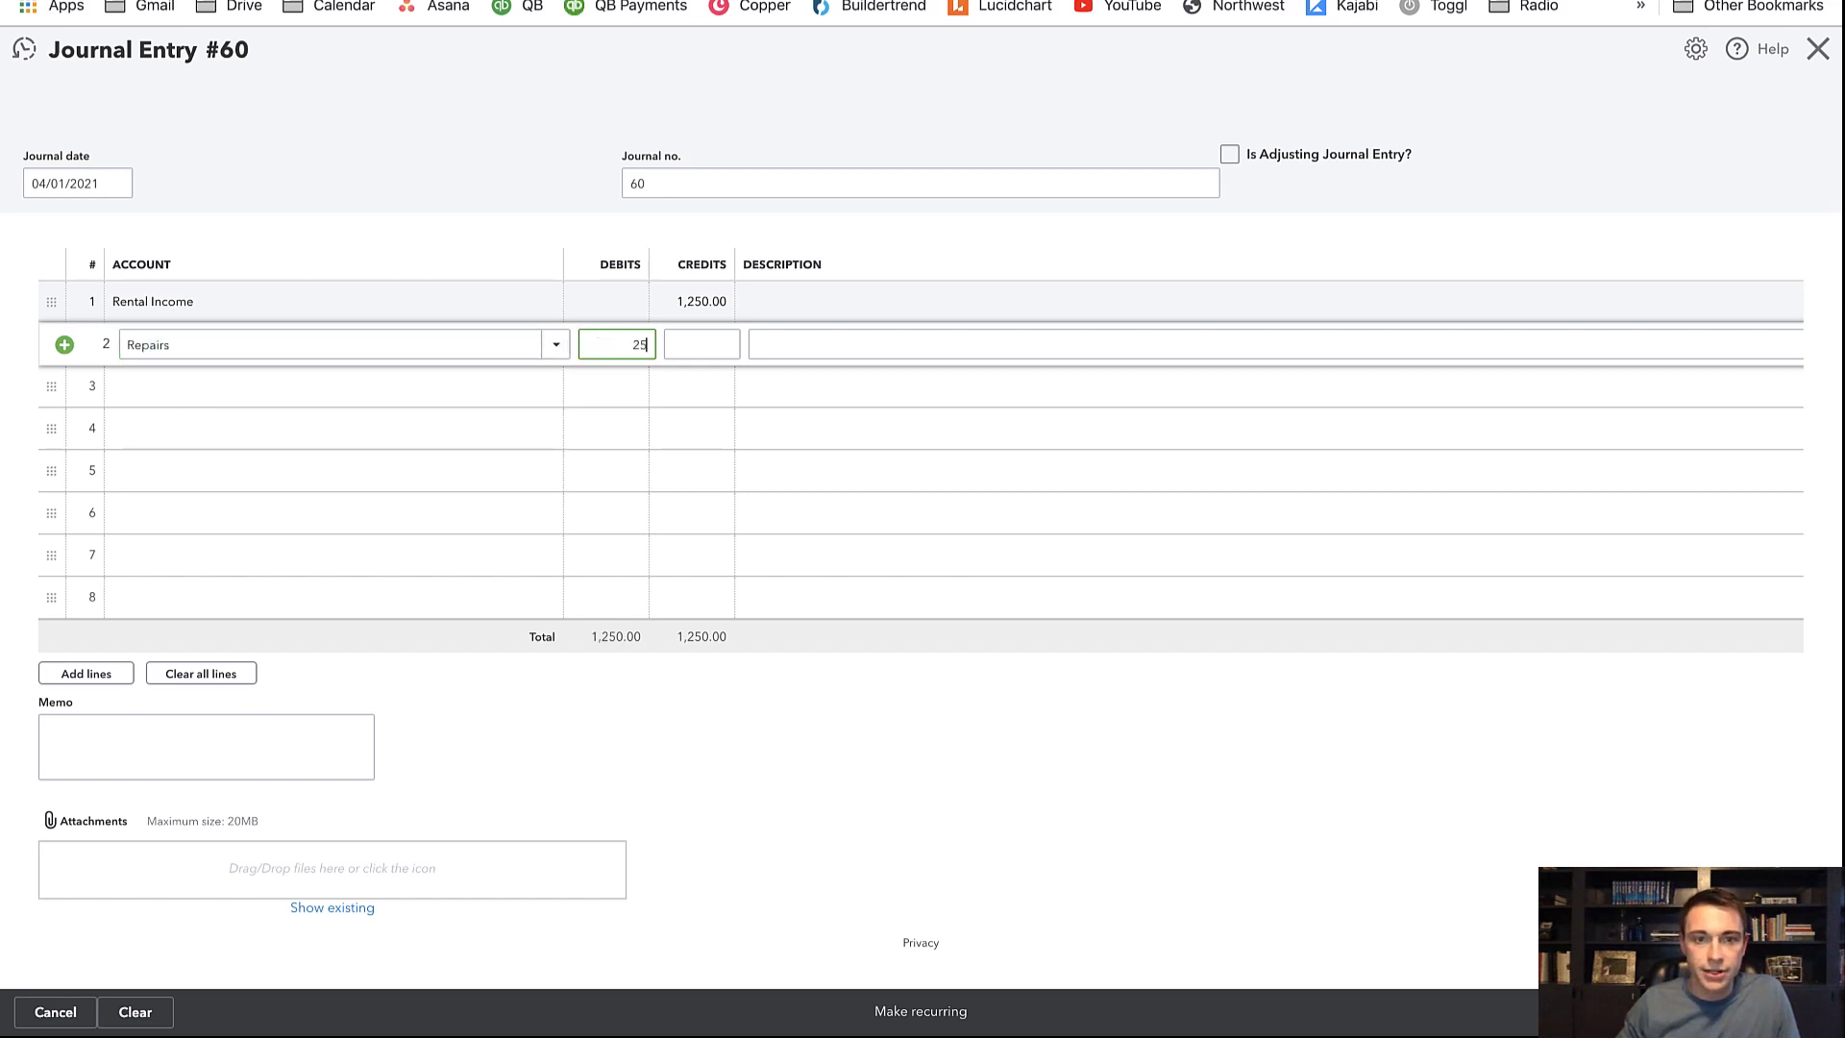
{"action": "type", "text": "00"}
{"action": "key", "text": "Tab"}
{"action": "key", "text": "Tab"}
{"action": "key", "text": "Tab"}
{"action": "key", "text": "Tab"}
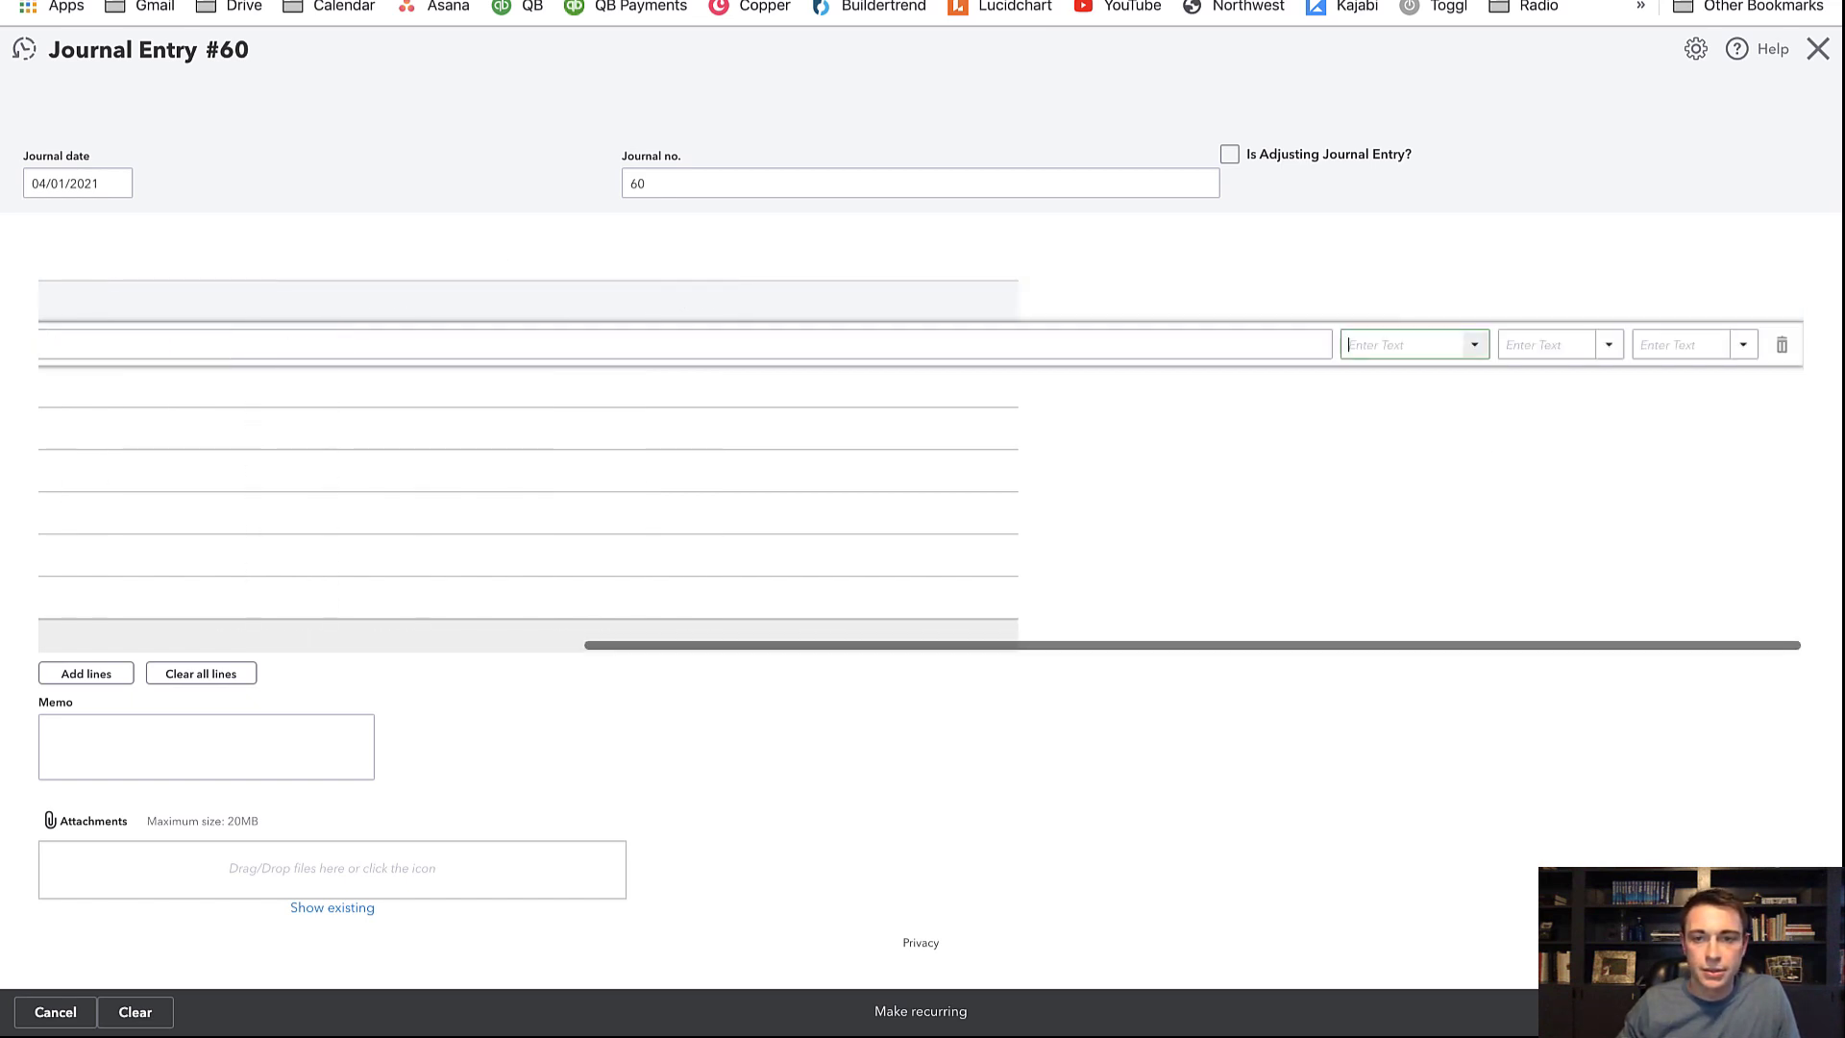
{"action": "key", "text": "Tab"}
{"action": "type", "text": "123"}
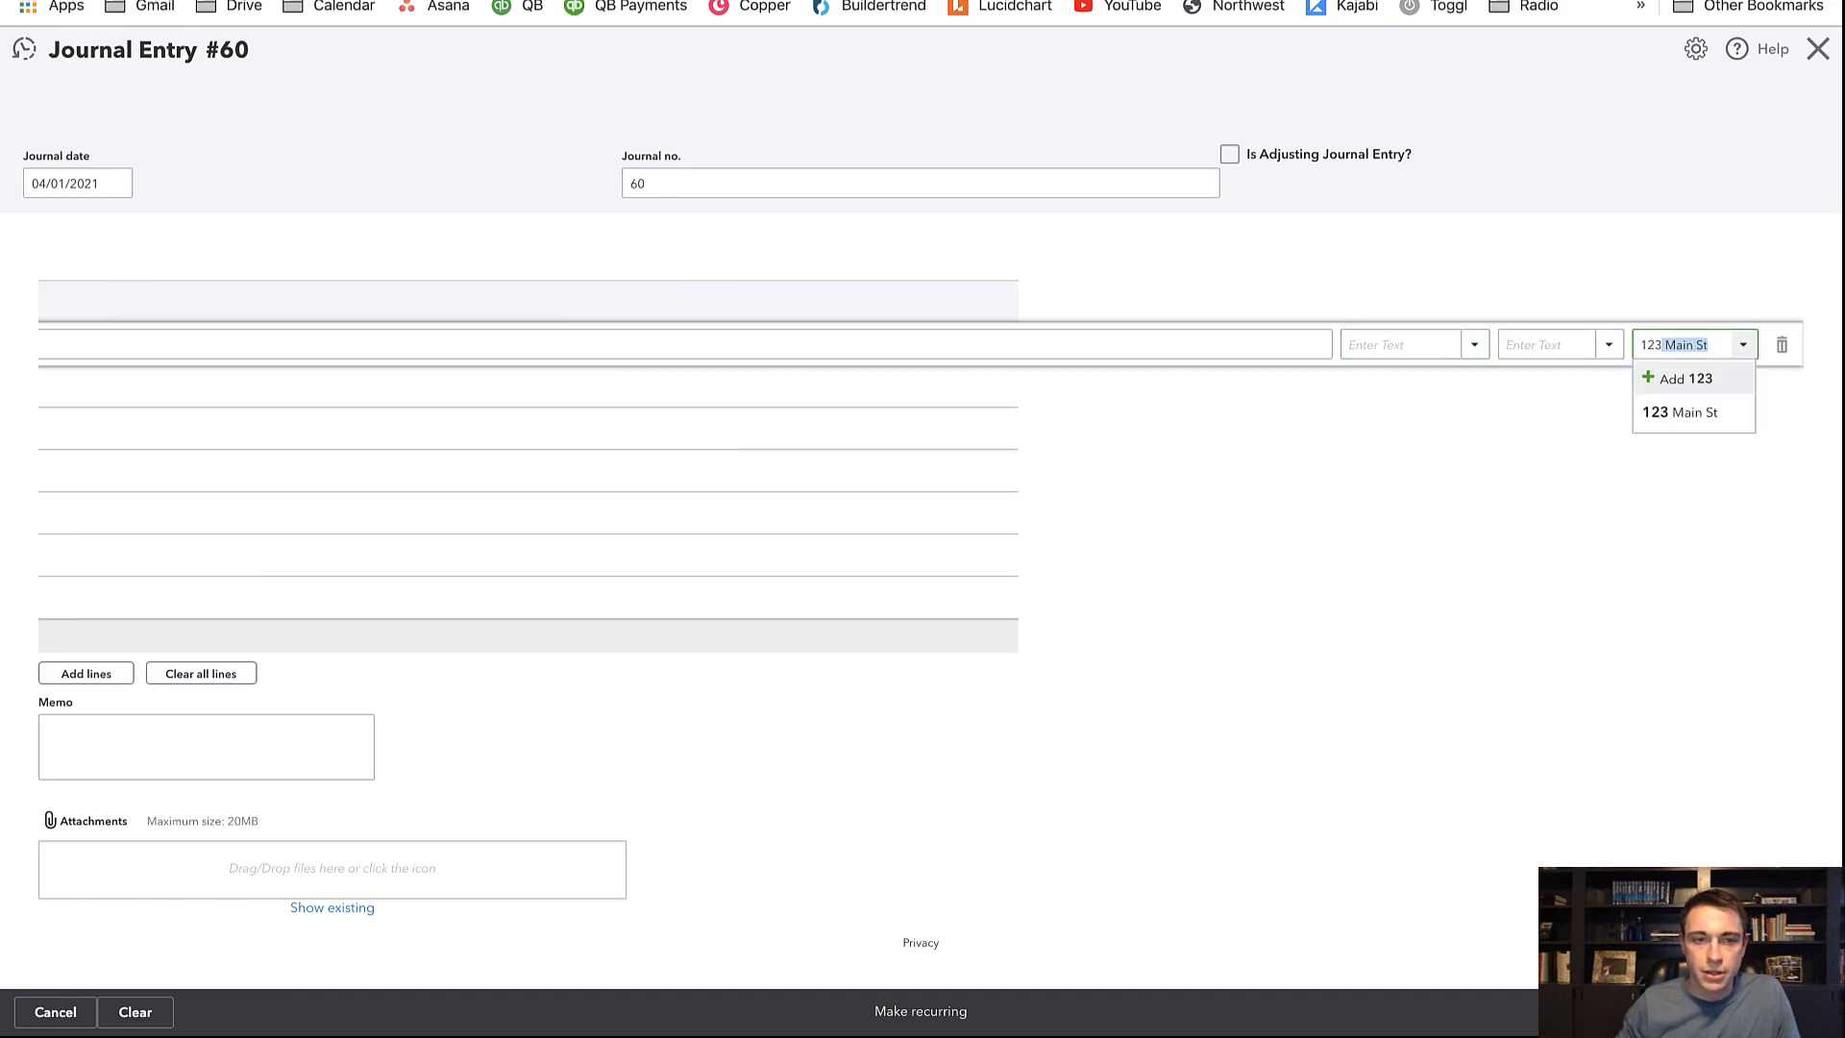
{"action": "key", "text": "Tab"}
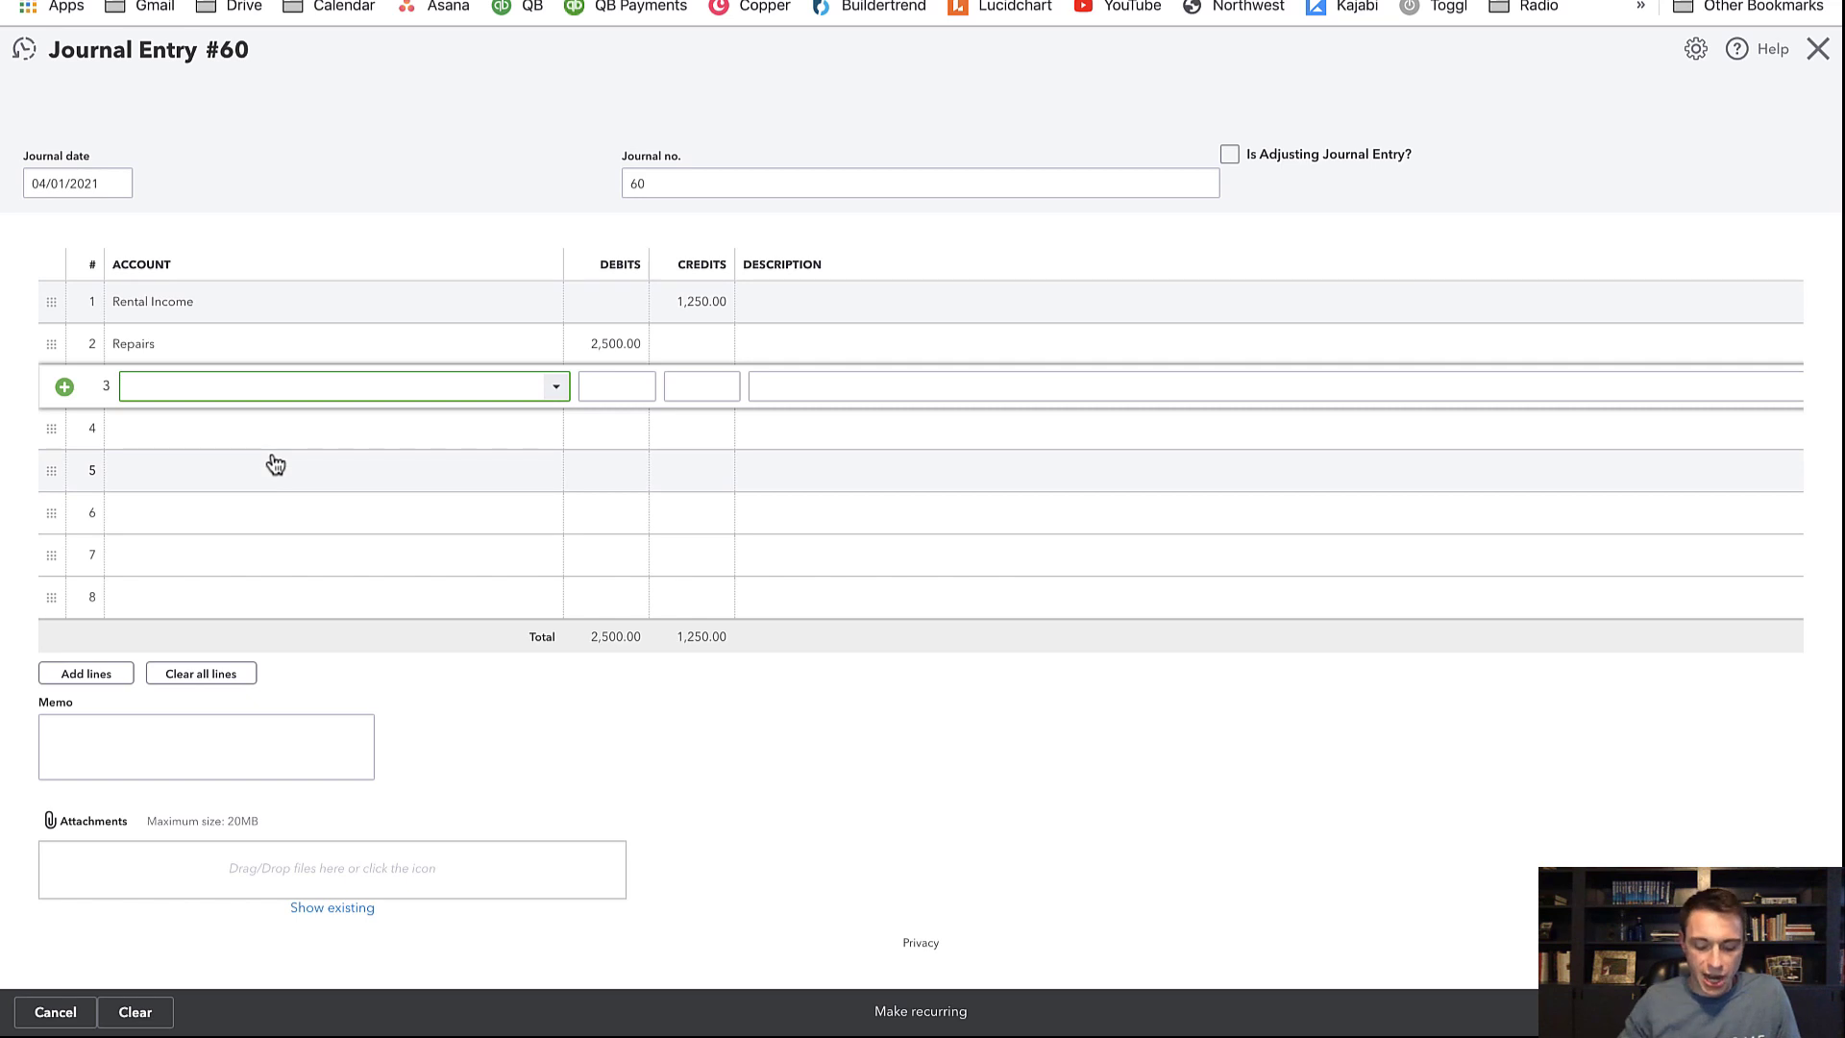
Add a third line crediting Accounts Payable for ANVIL PROPERTY MGMT at 123 Main St, then save entry 60
{"action": "type", "text": "Ac"}
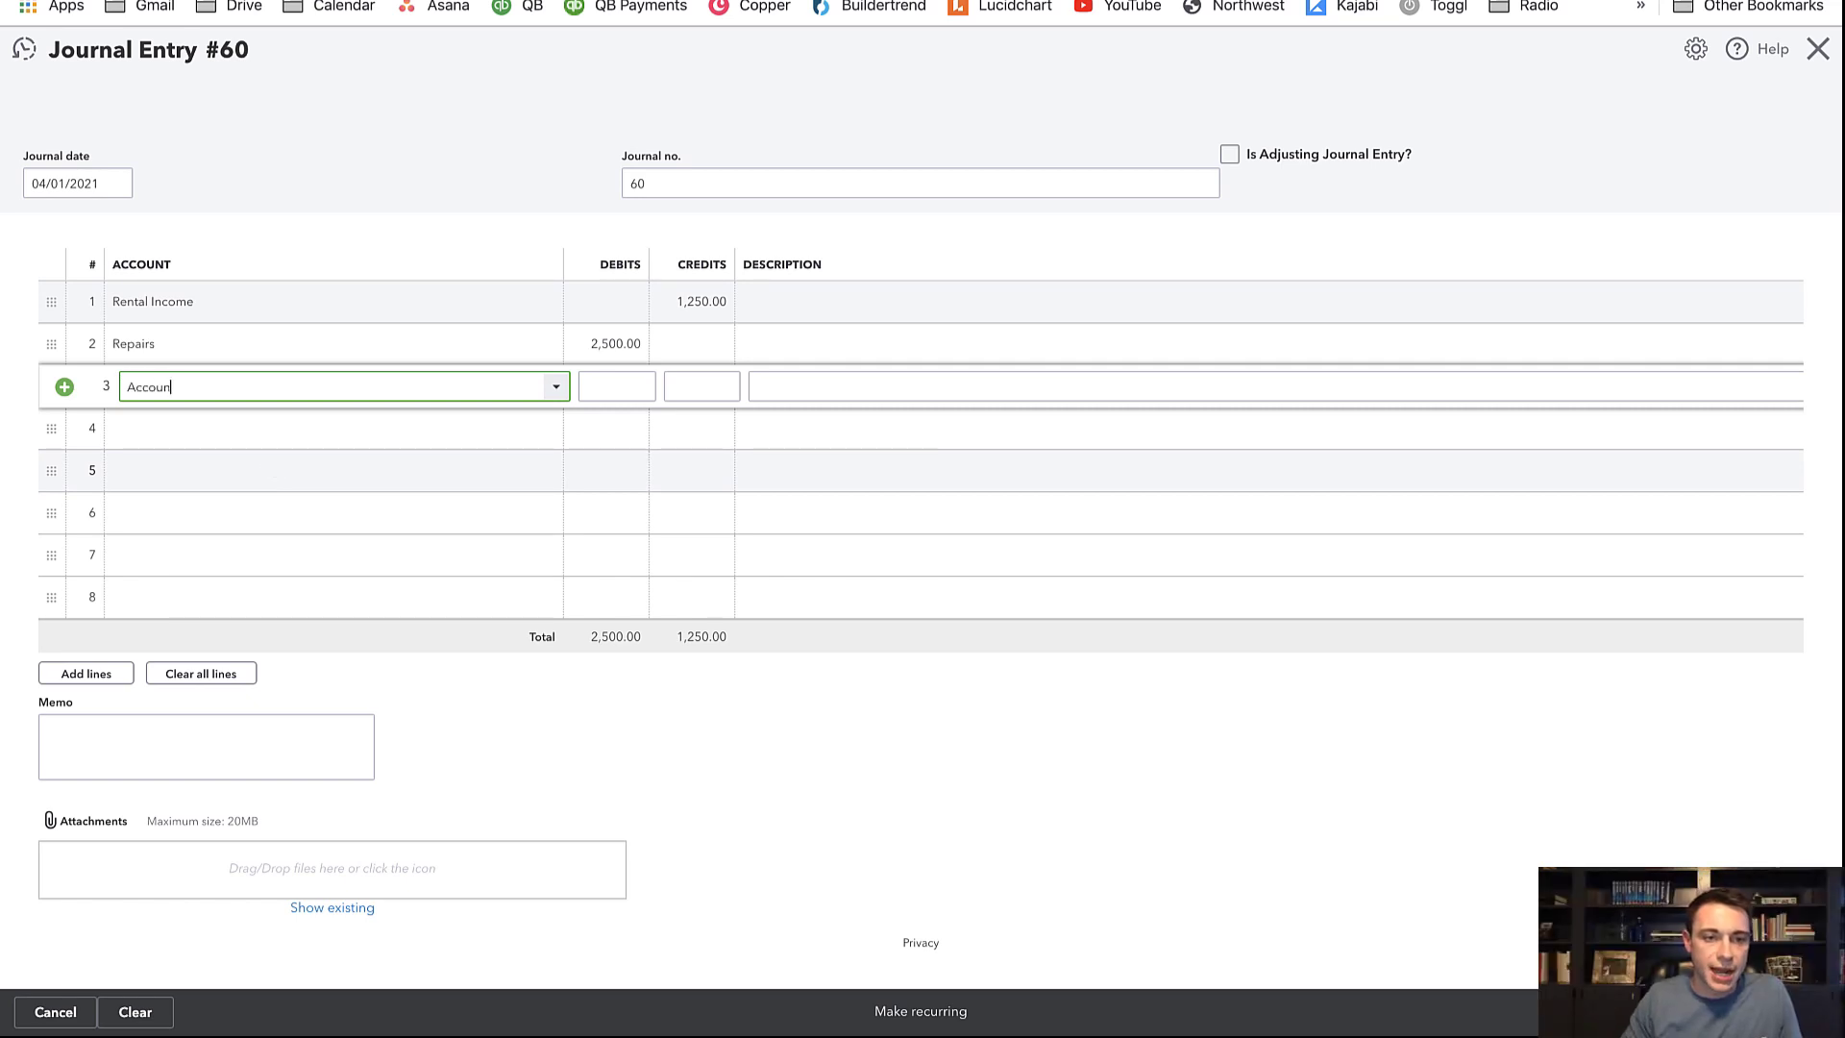
{"action": "type", "text": "coun"}
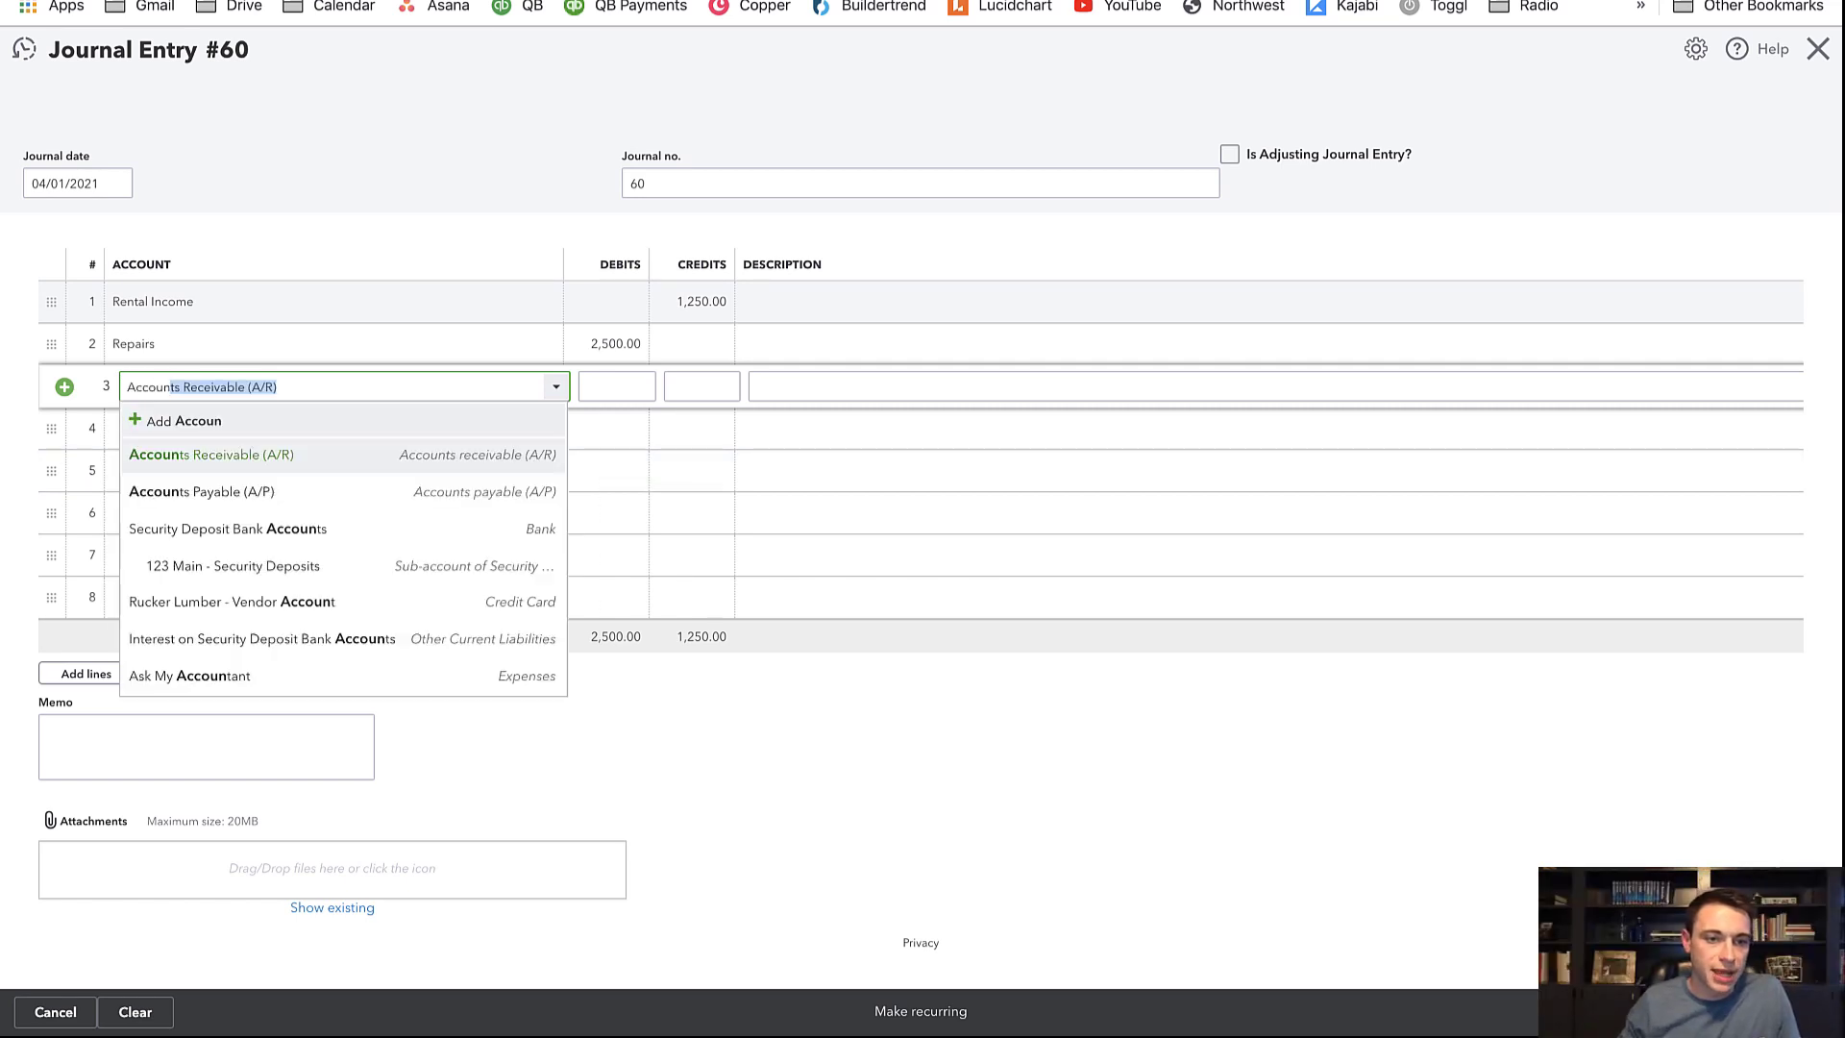
{"action": "left_click", "coordinate": [264, 512]}
{"action": "scroll", "coordinate": [742, 392], "scroll_direction": "right", "scroll_amount": 3}
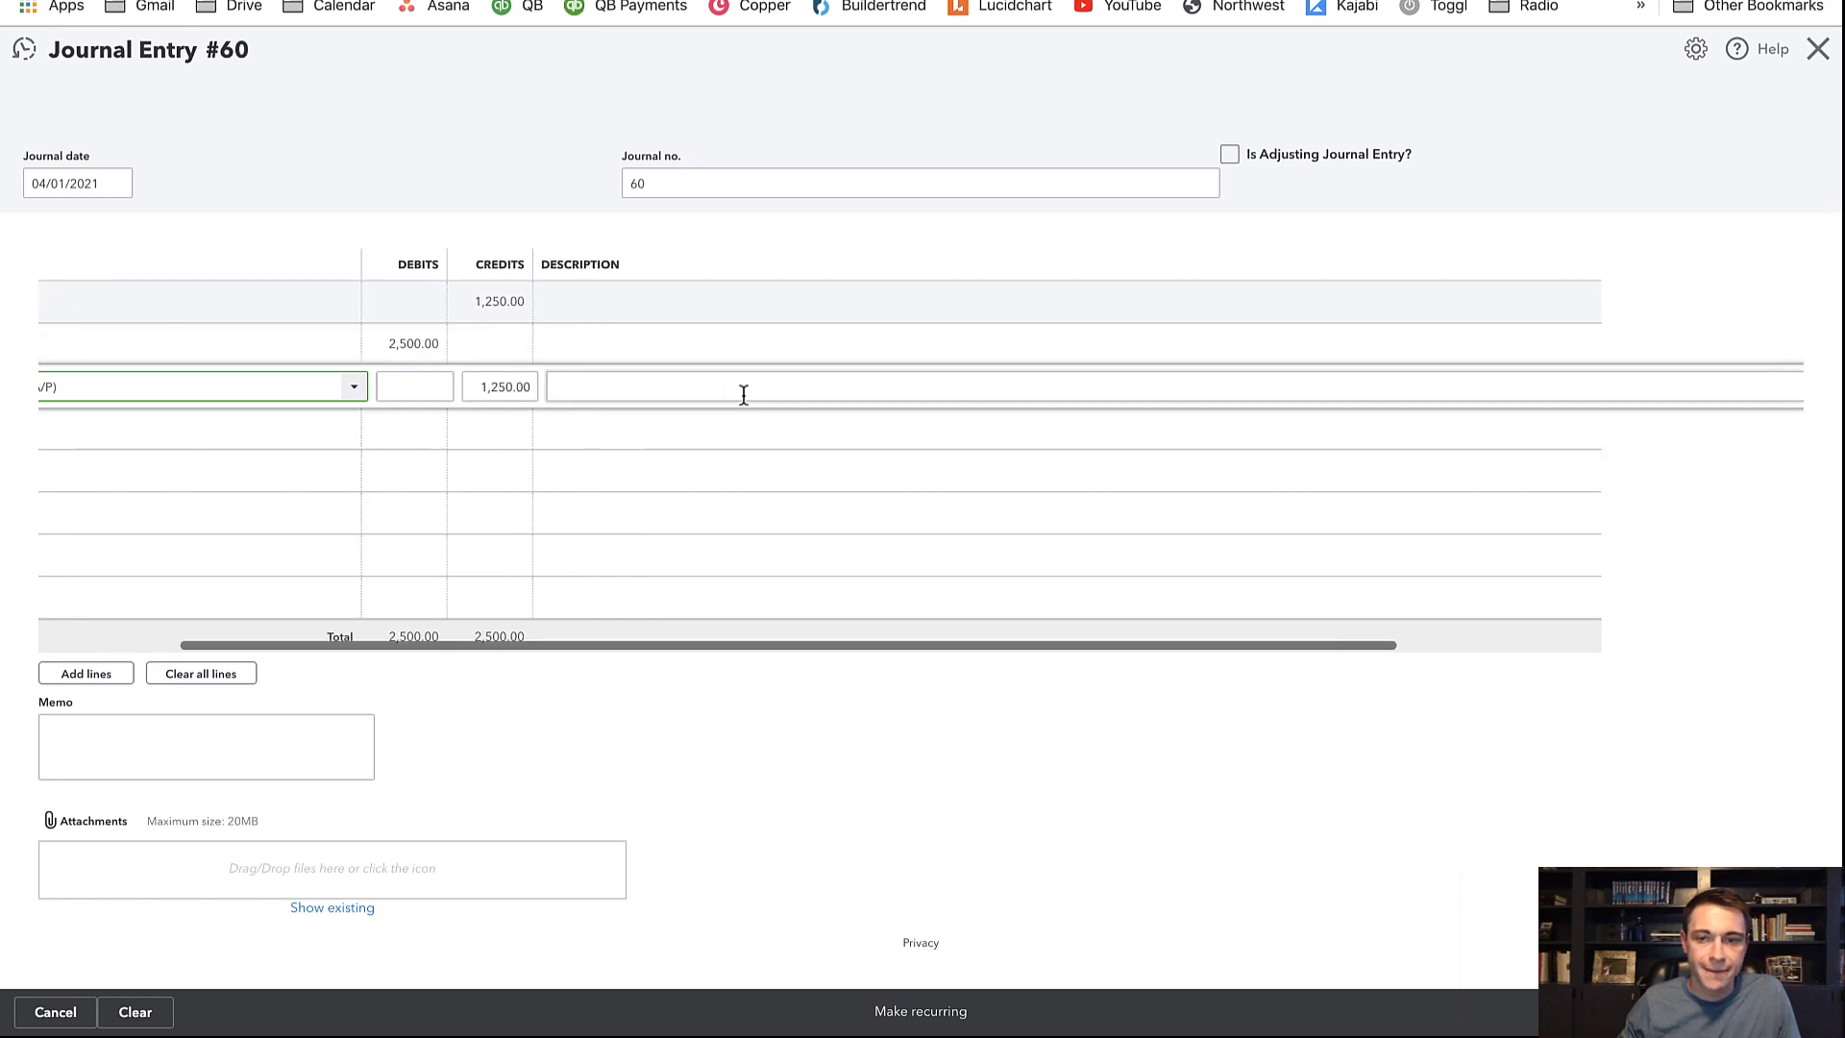
{"action": "scroll", "coordinate": [759, 394], "scroll_direction": "right", "scroll_amount": 5}
{"action": "left_click", "coordinate": [1385, 387]}
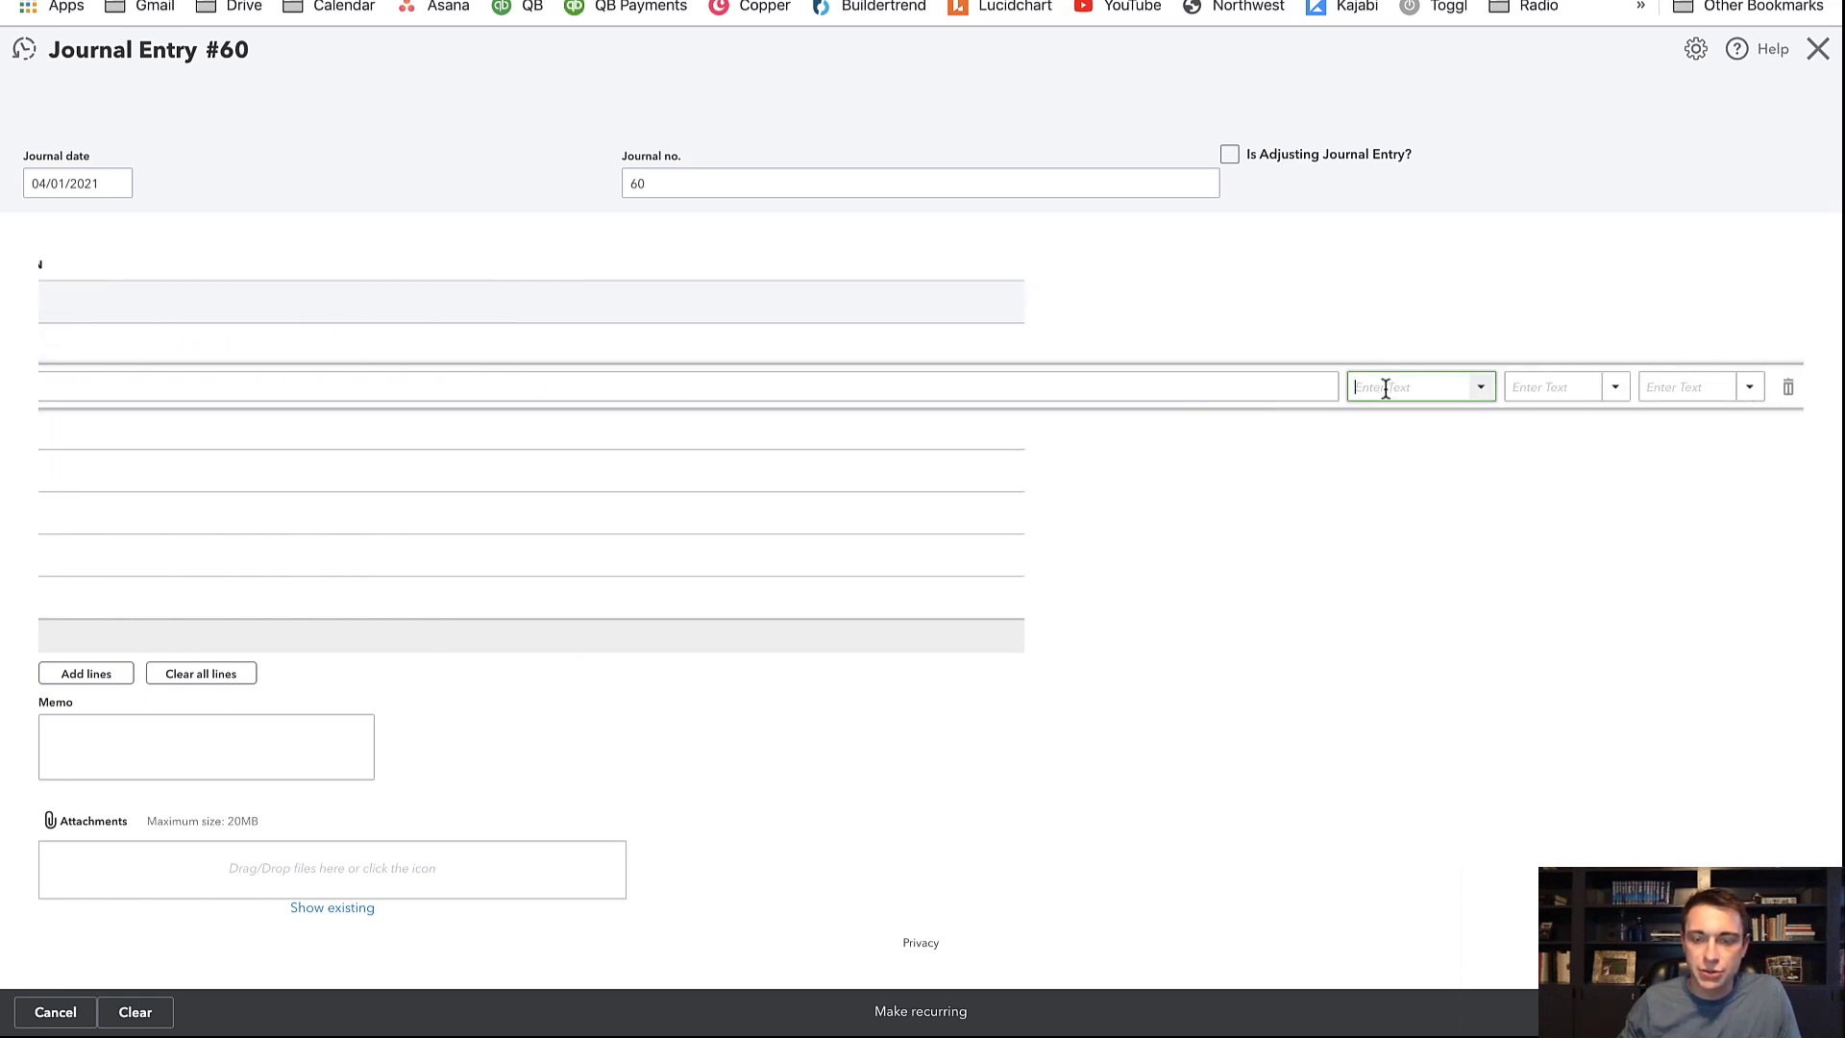
{"action": "type", "text": "anvil"}
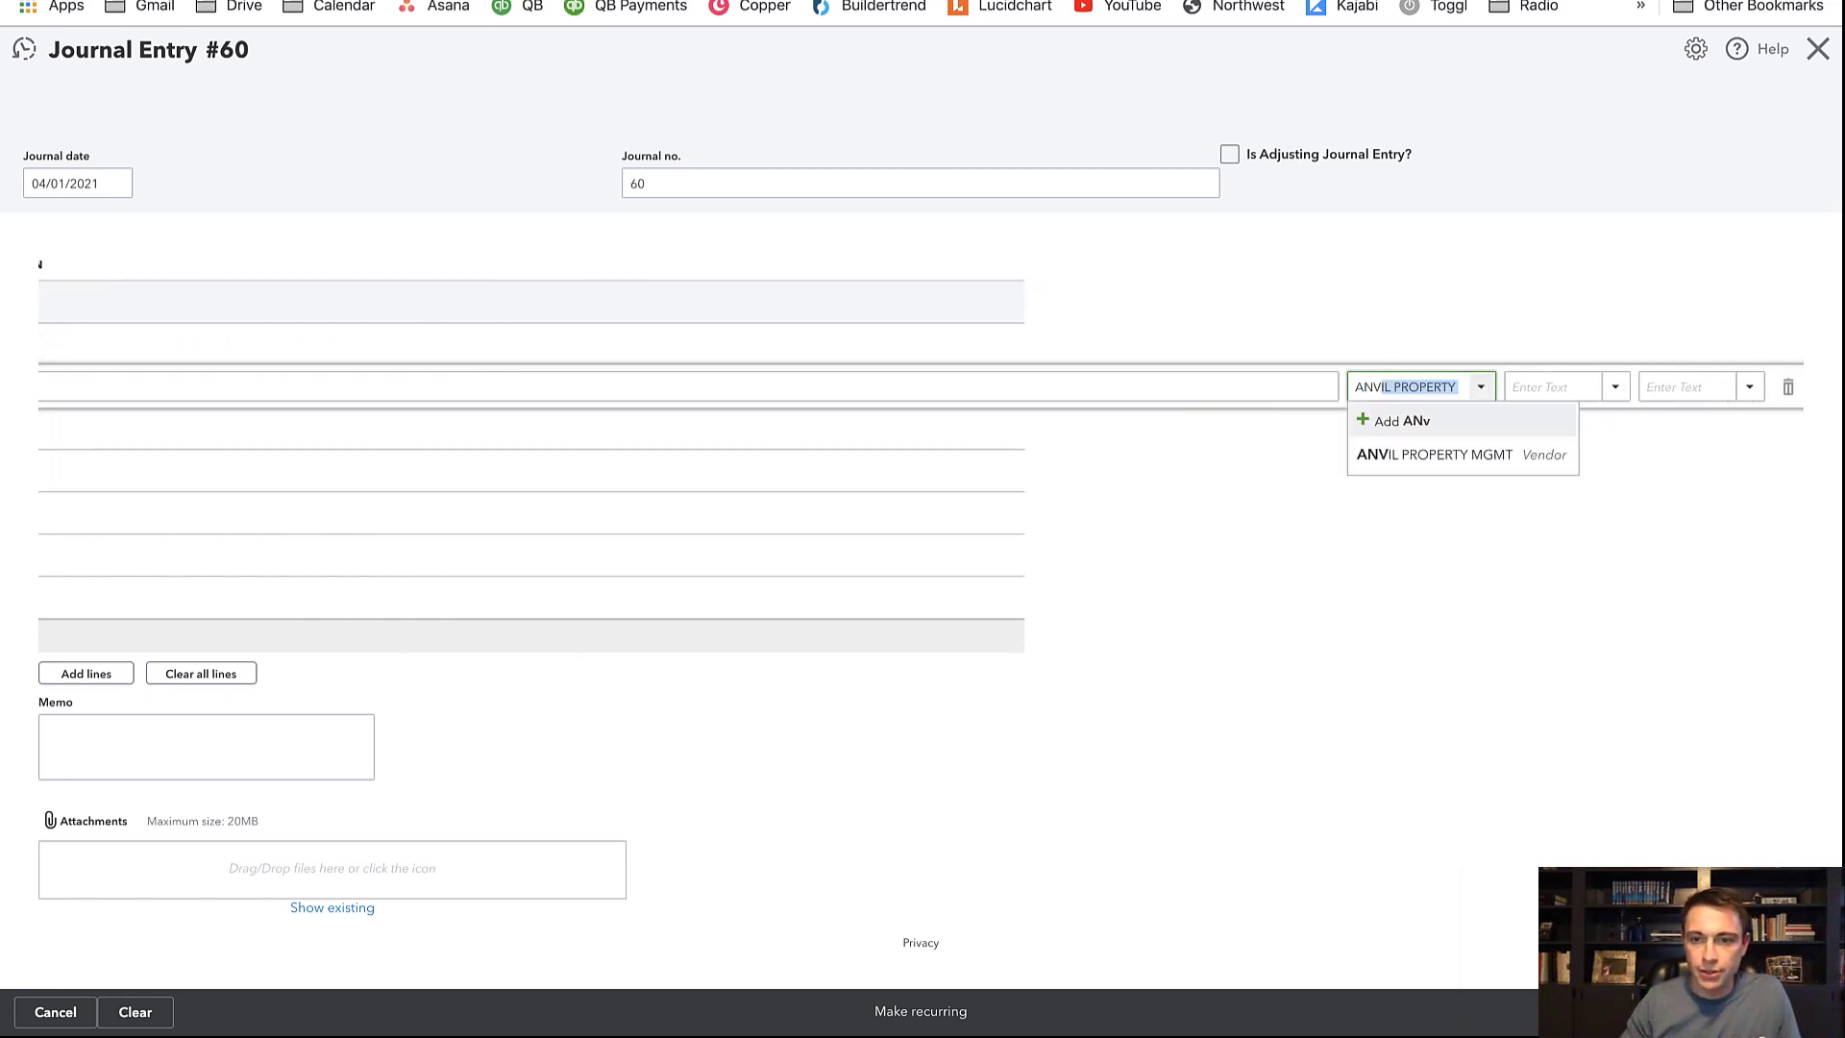
{"action": "key", "text": "Tab"}
{"action": "key", "text": "Tab"}
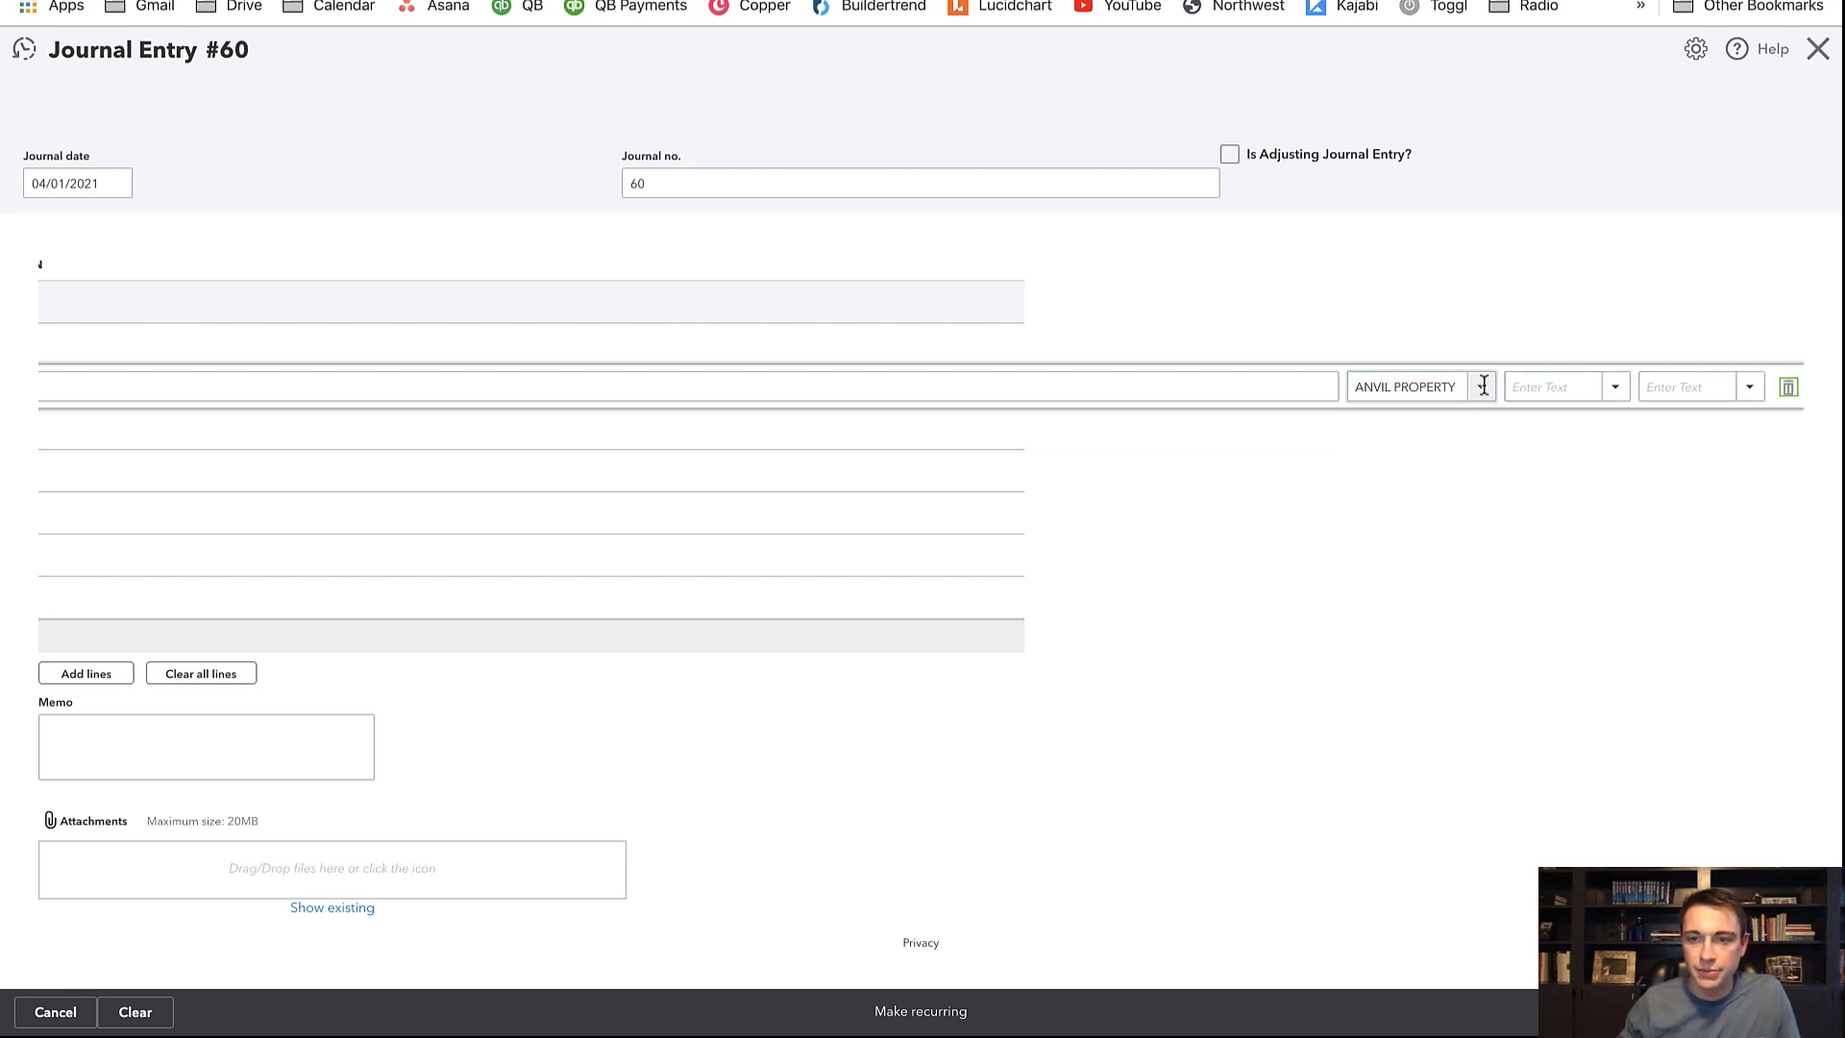
{"action": "type", "text": "123 Main St"}
{"action": "key", "text": "Tab"}
{"action": "key", "text": "Tab"}
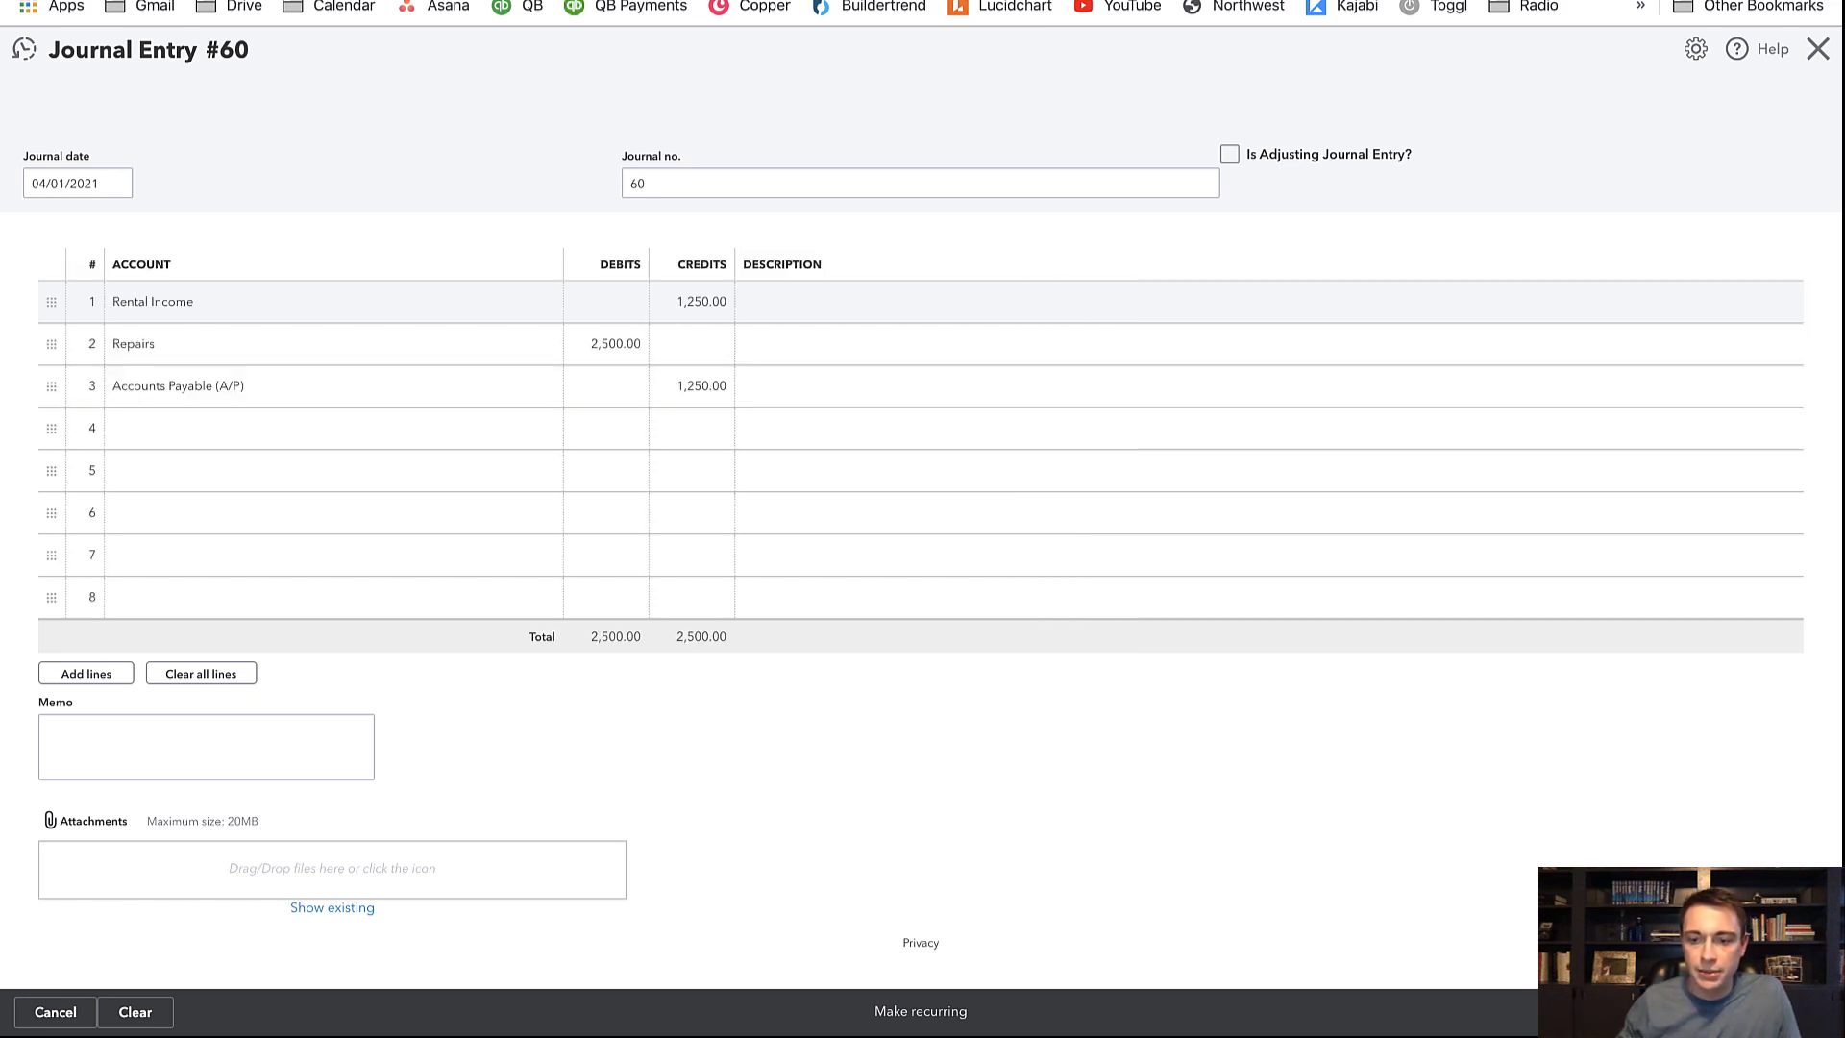
{"action": "left_click", "coordinate": [1741, 1012]}
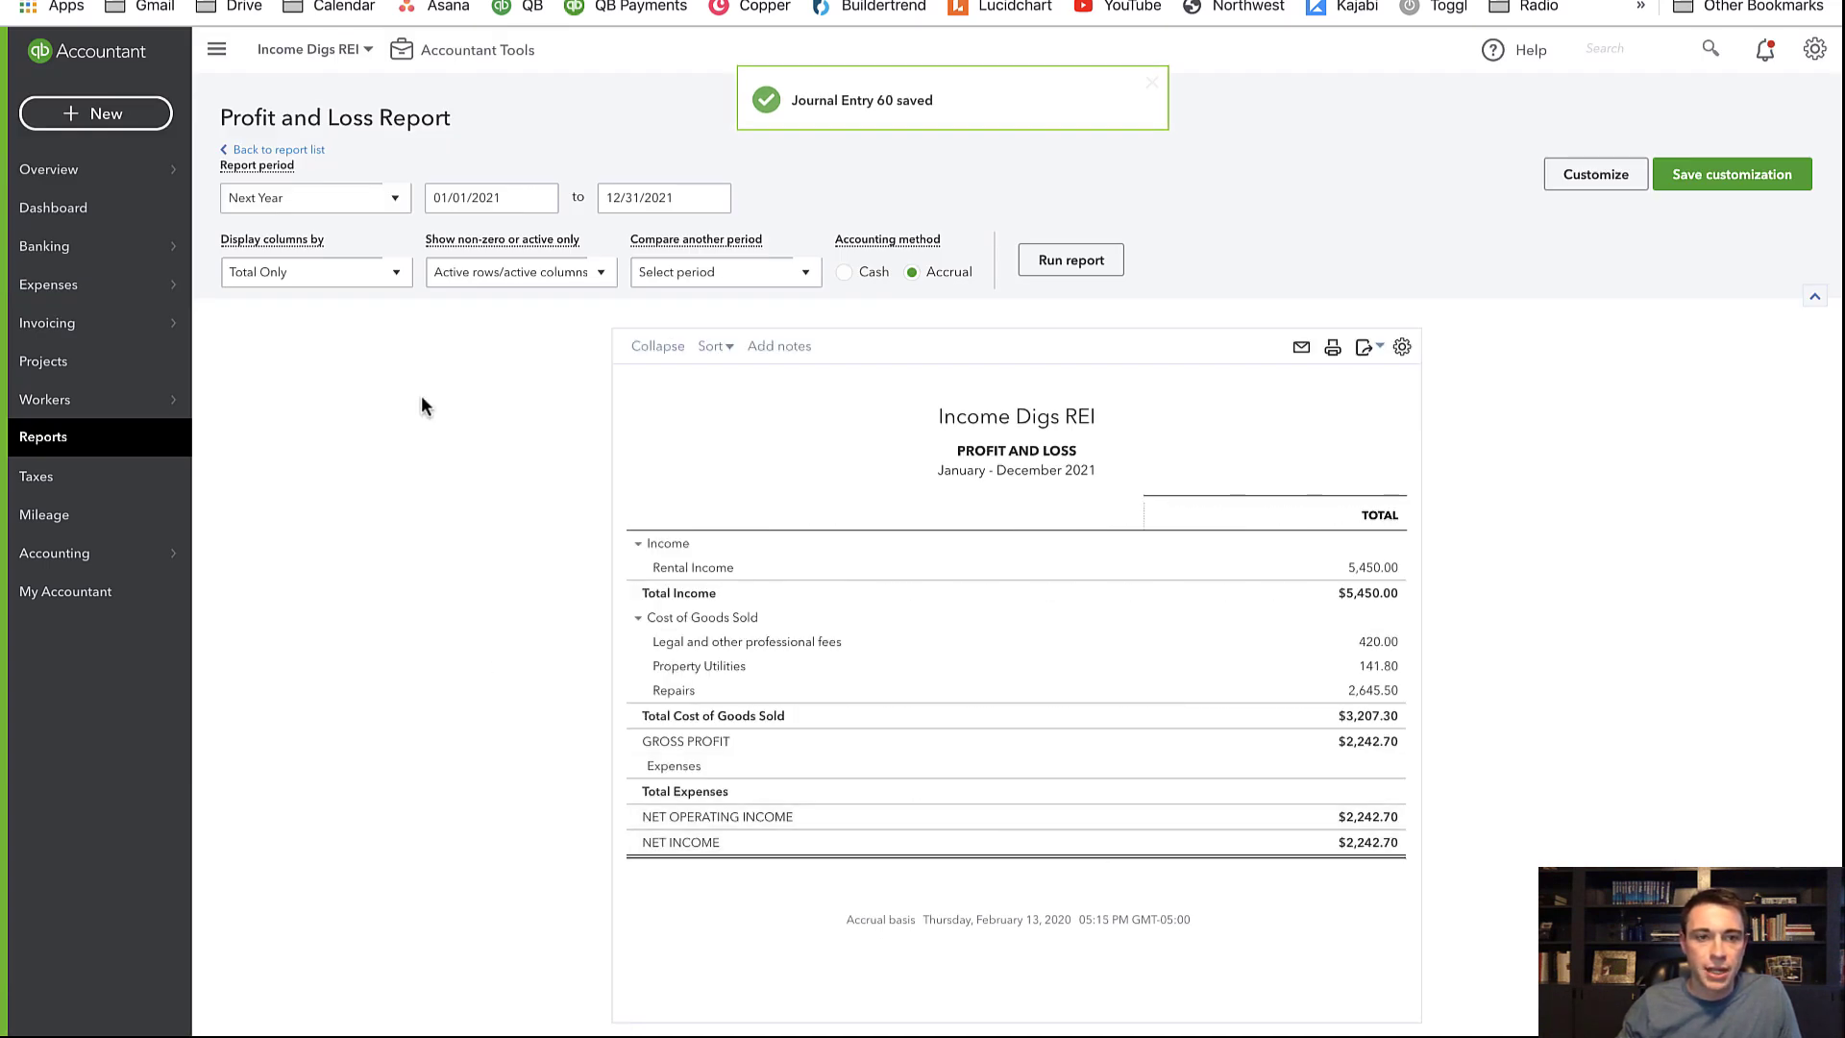
Rerun the 2021 Profit and Loss with columns by Months, then go to the Vendors list
{"action": "left_click", "coordinate": [332, 274]}
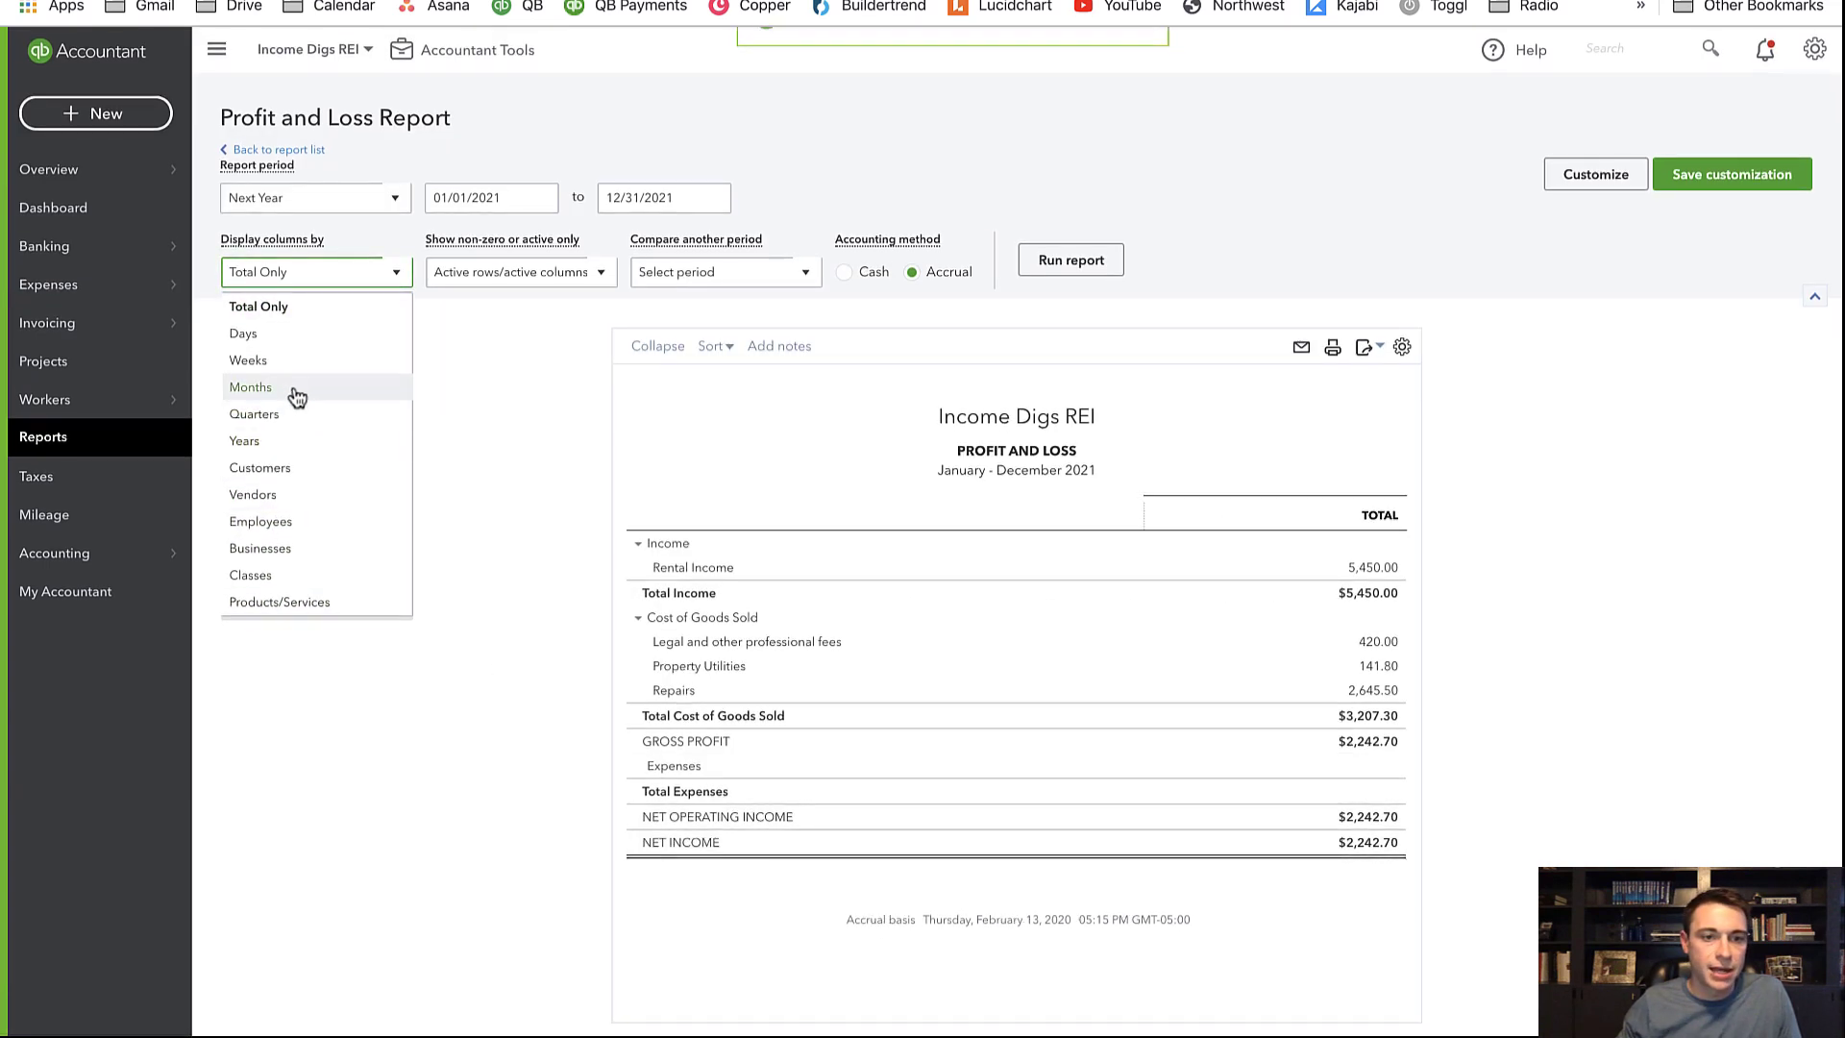
{"action": "left_click", "coordinate": [293, 389]}
{"action": "left_click", "coordinate": [1057, 269]}
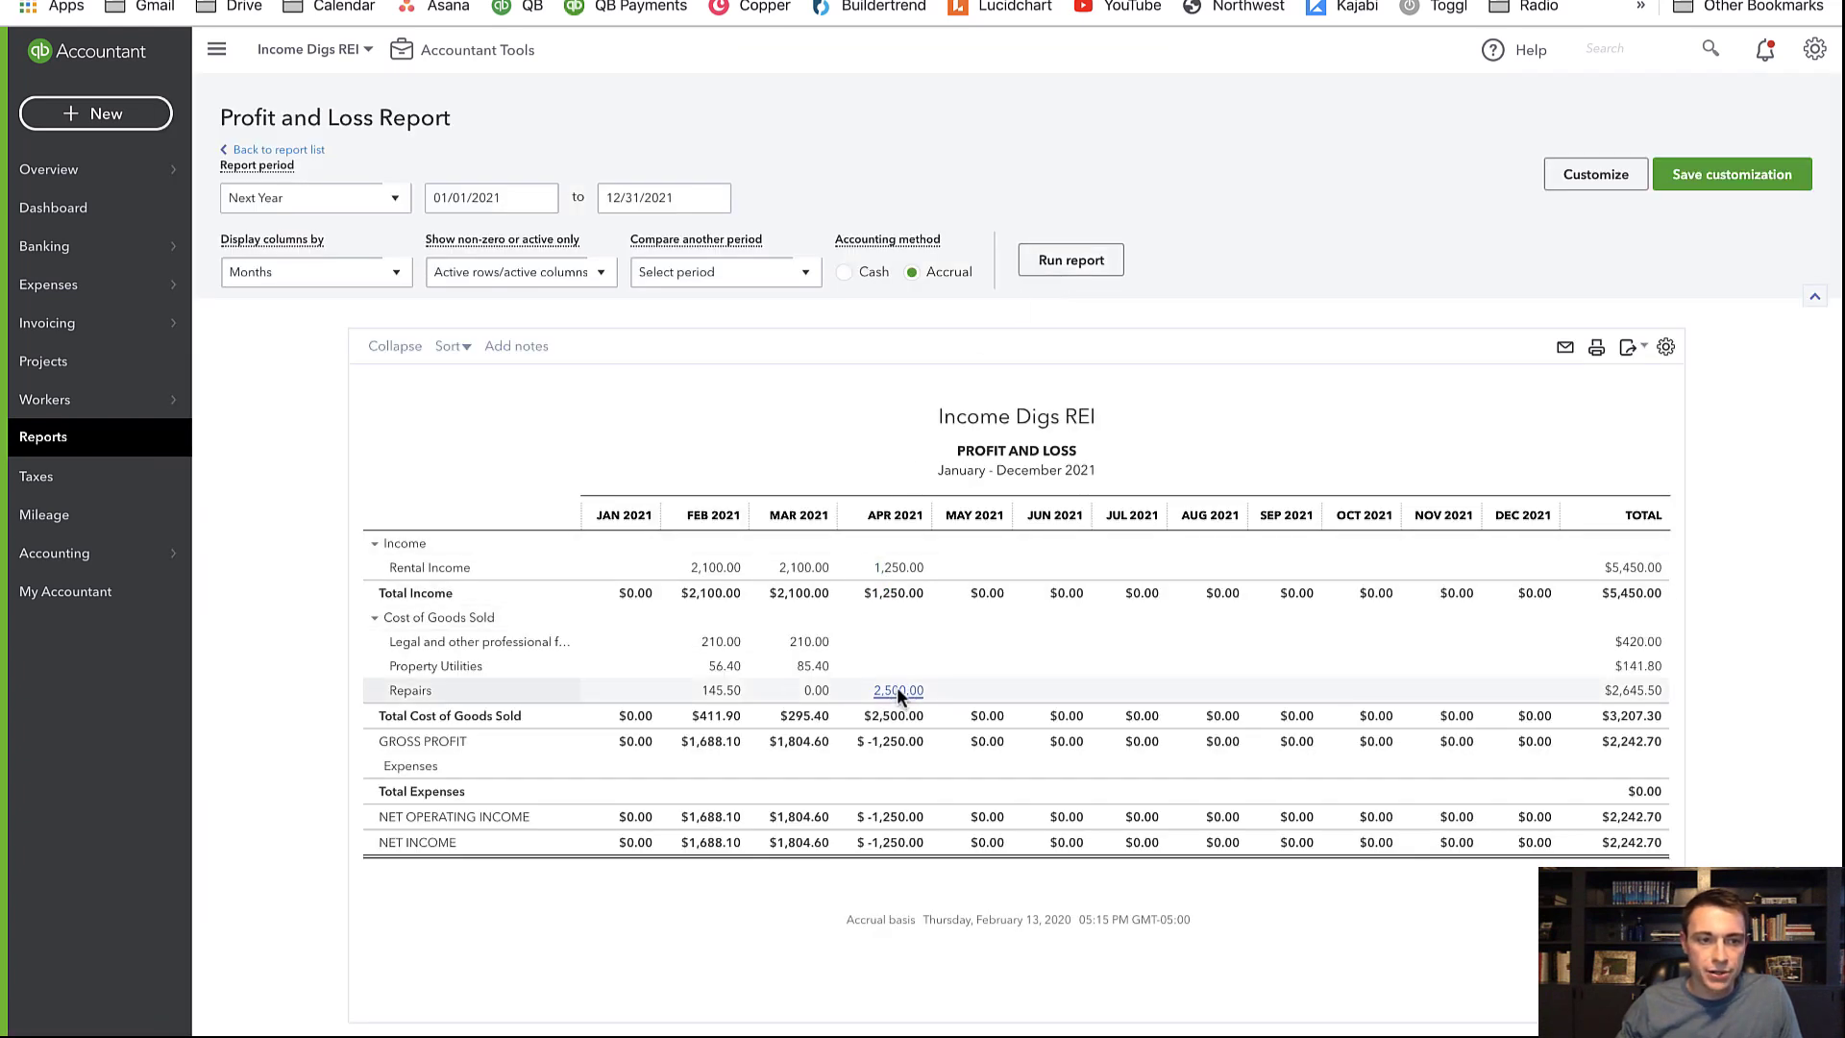
{"action": "mouse_move", "coordinate": [56, 300]}
{"action": "left_click", "coordinate": [290, 321]}
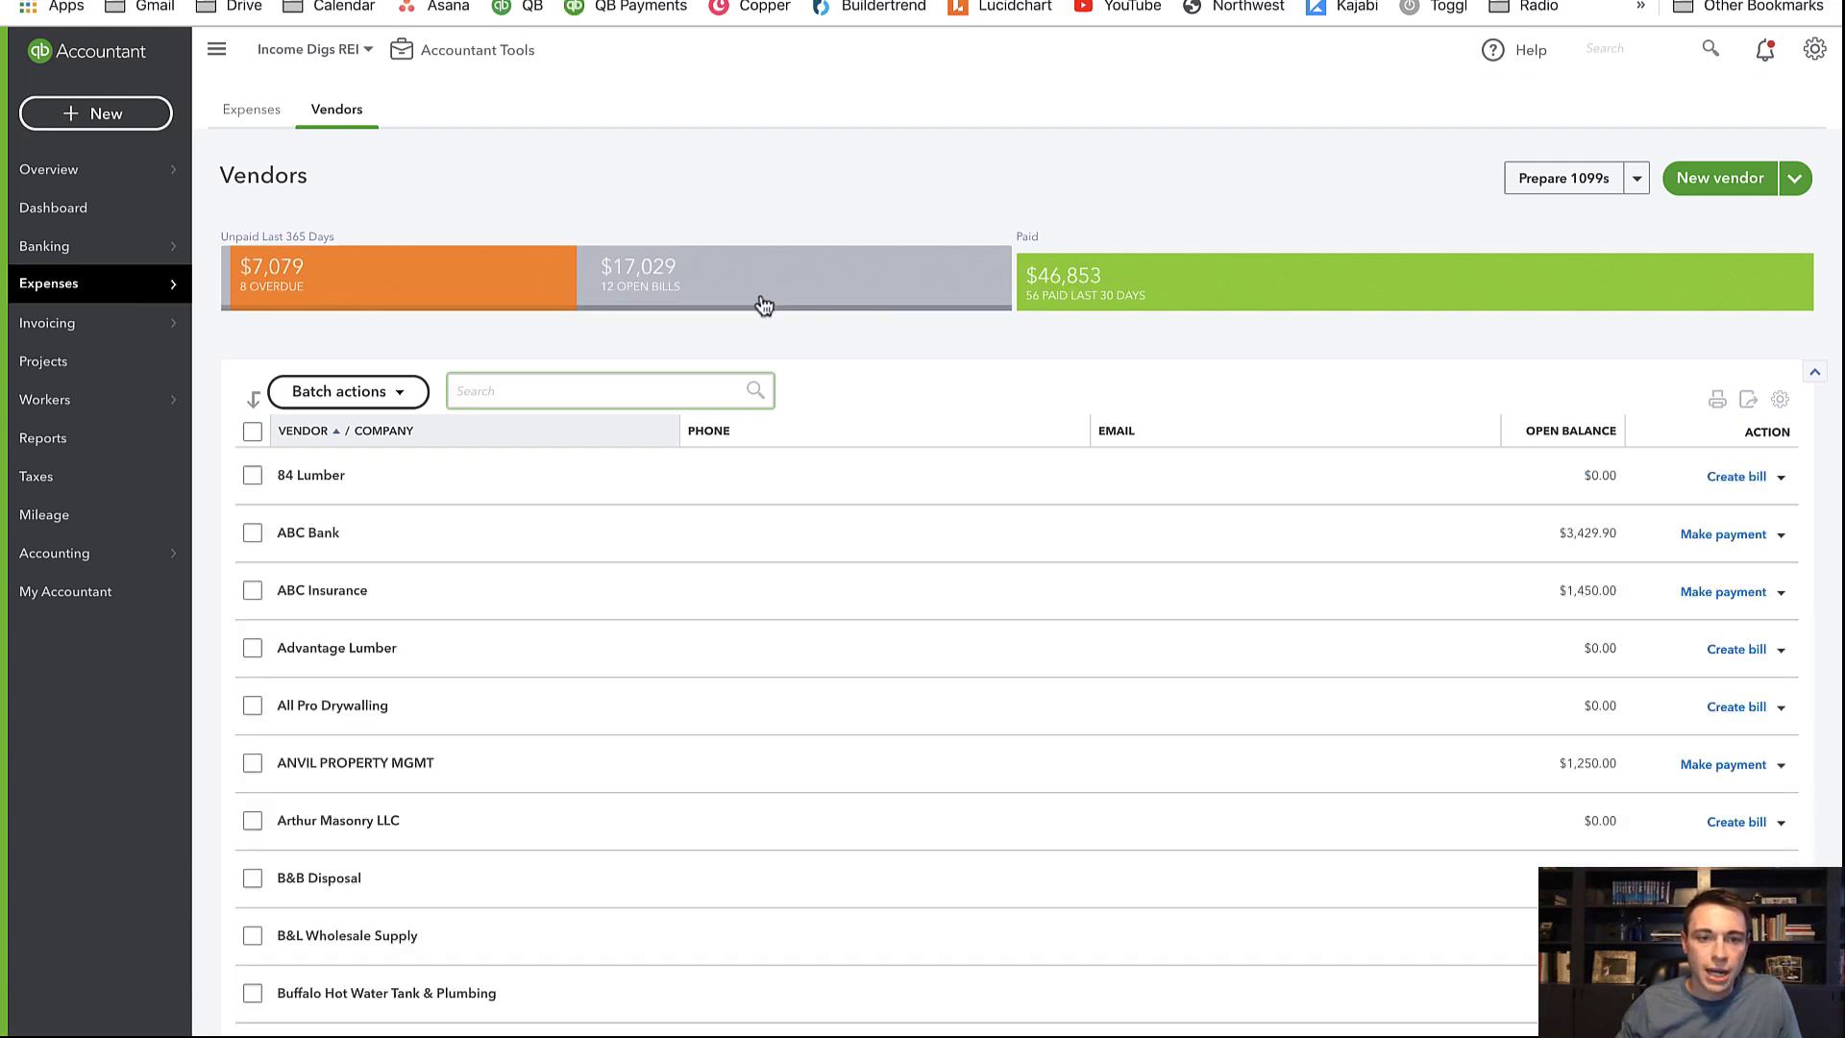
Open ANVIL PROPERTY MGMT's vendor details to check its $1,250.00 open balance
{"action": "left_click", "coordinate": [331, 763]}
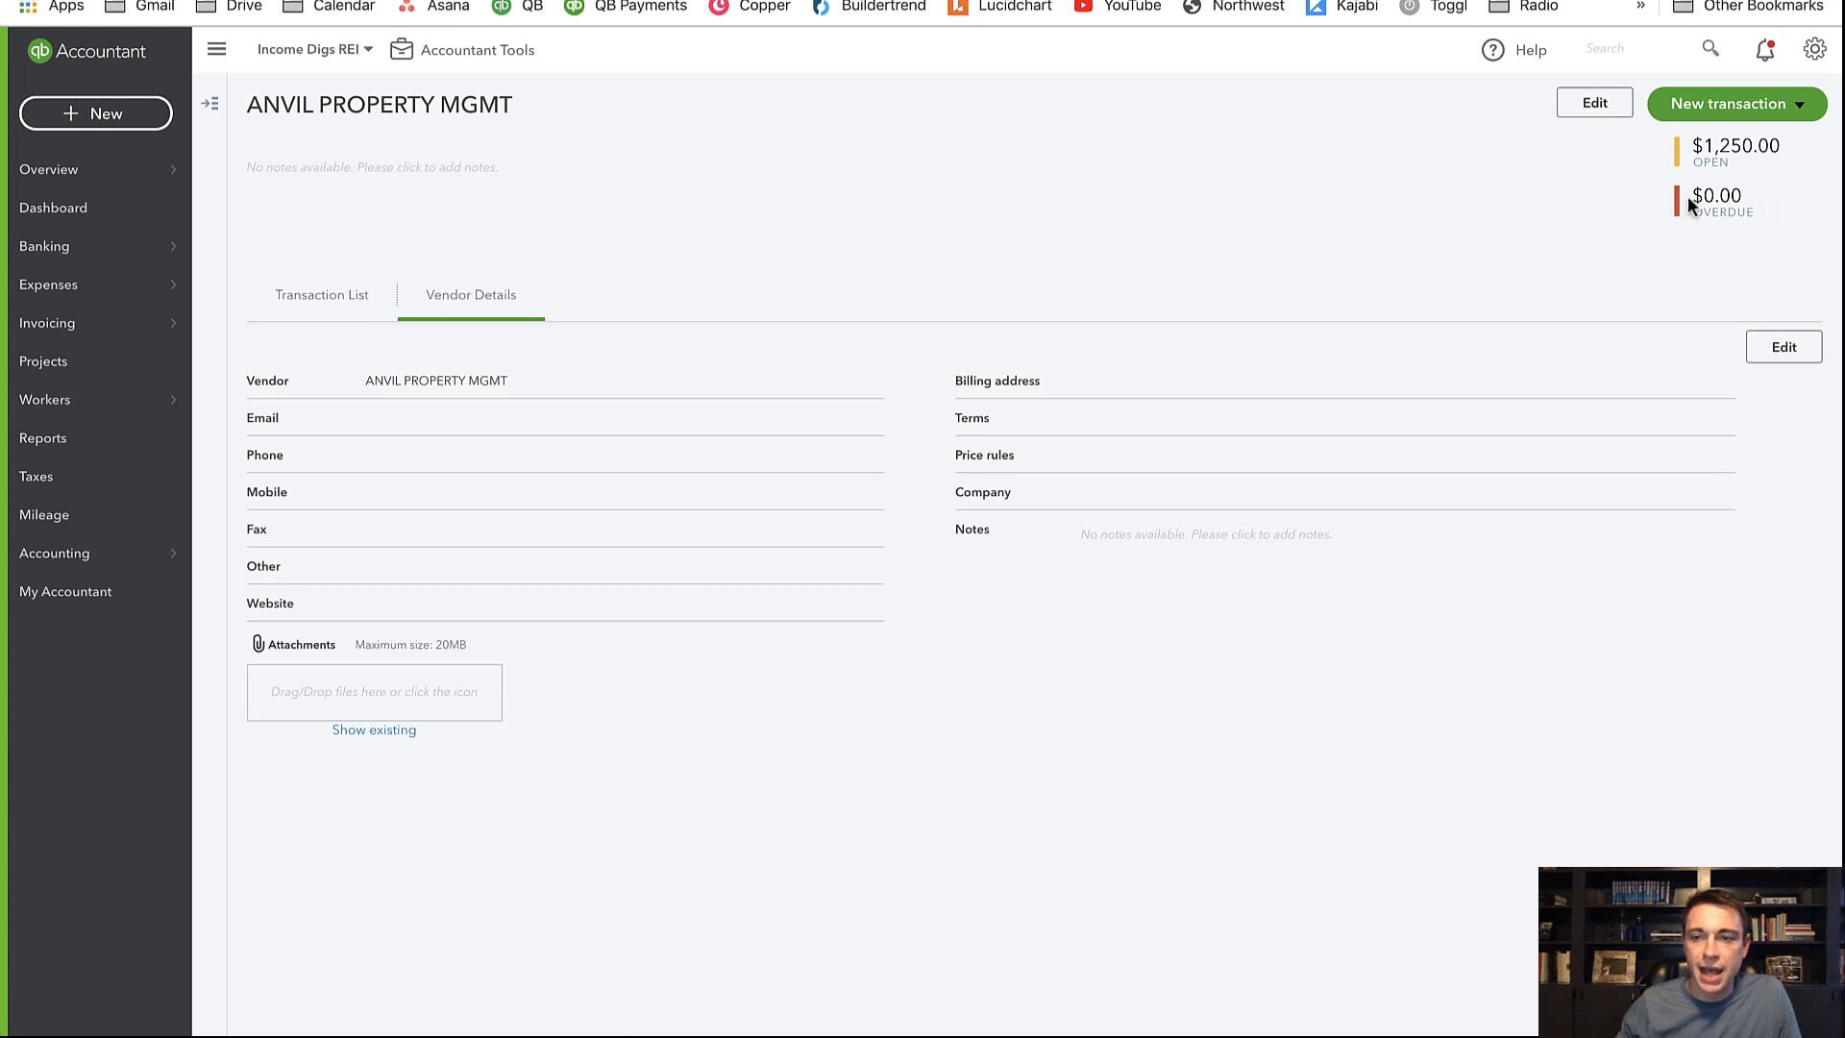